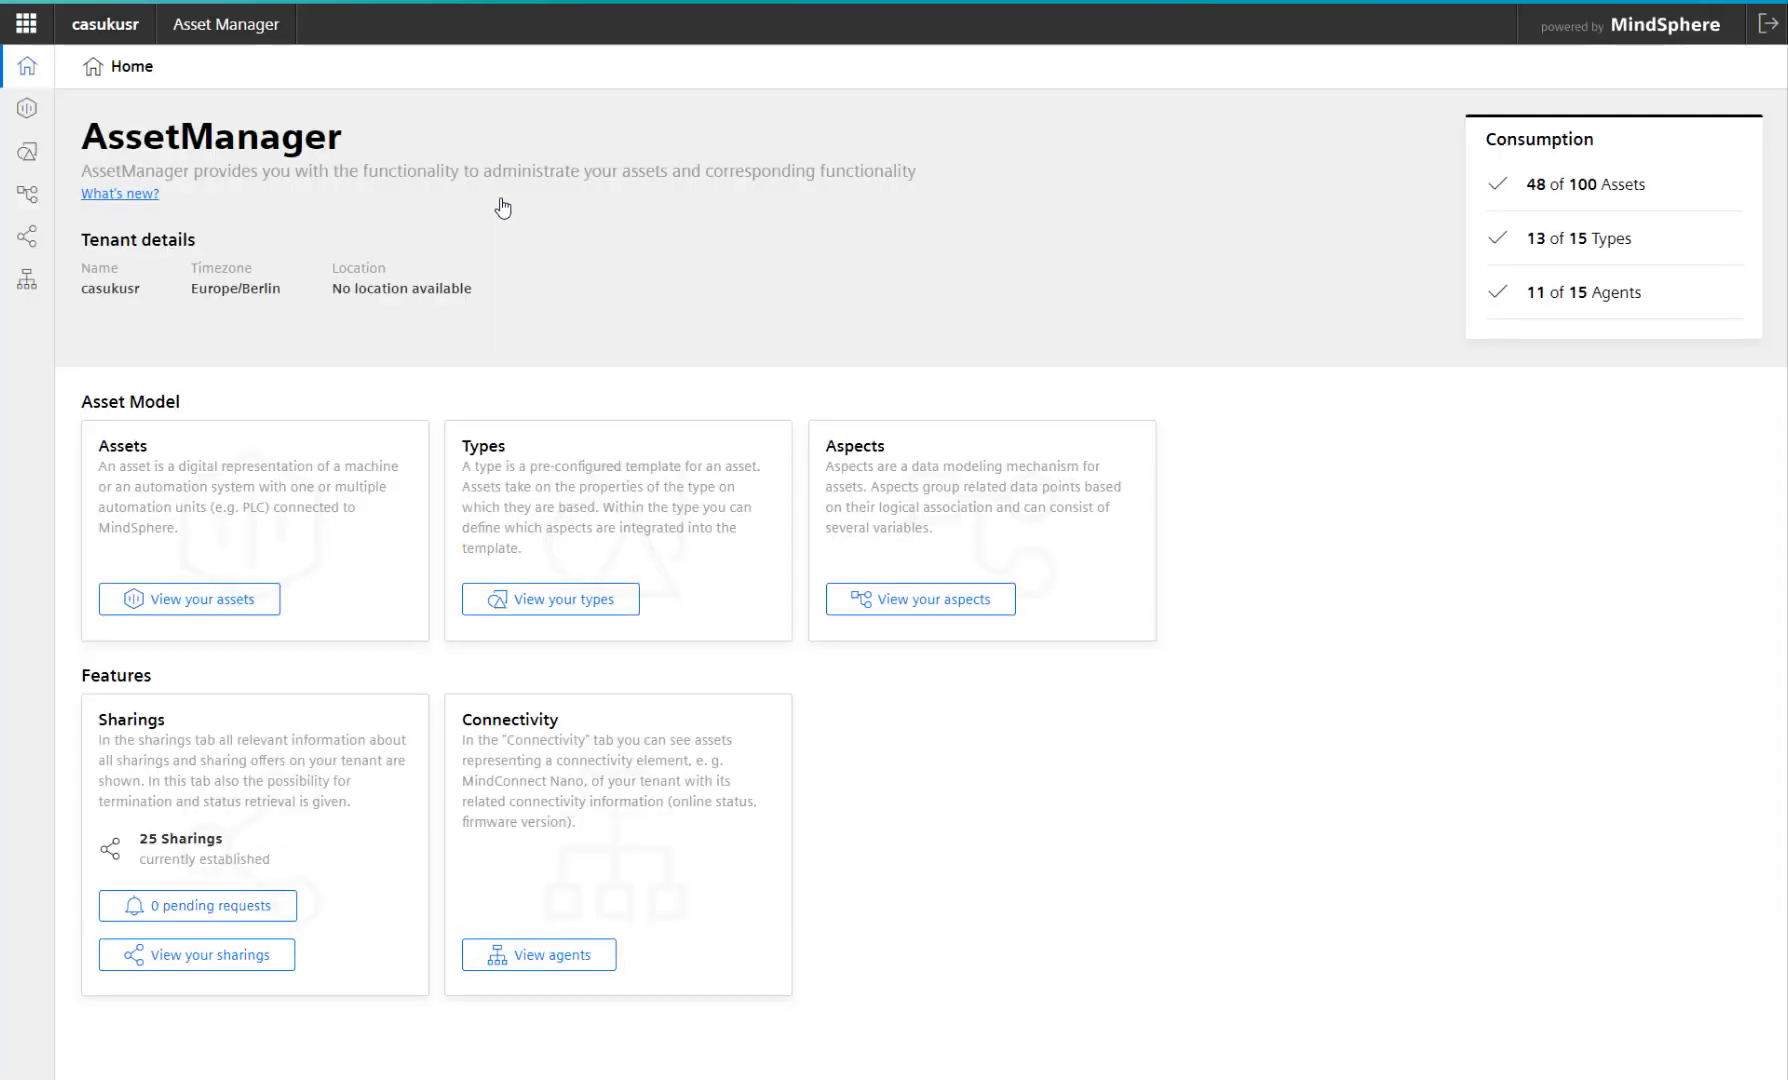
# - Open the asset hierarchy, browse into SIWACert, and return to the StoreIQ asset
pyautogui.click(182, 605)
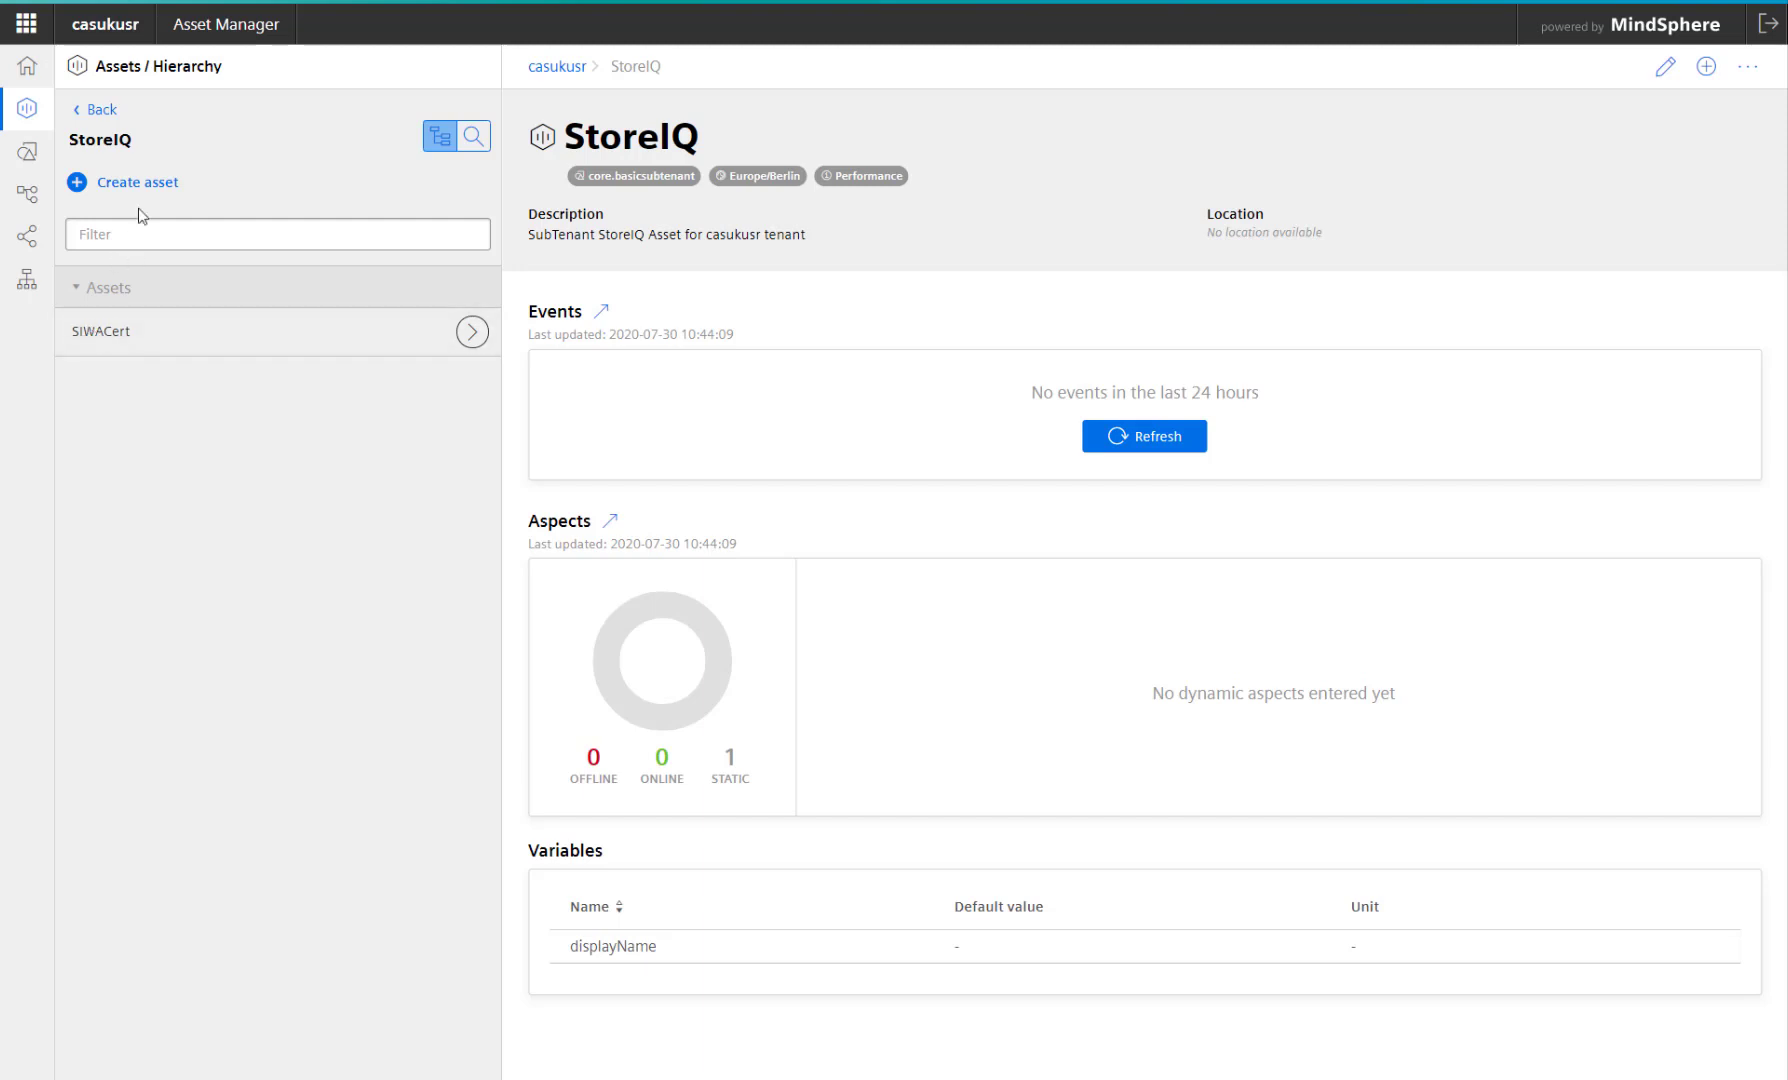
pyautogui.click(472, 331)
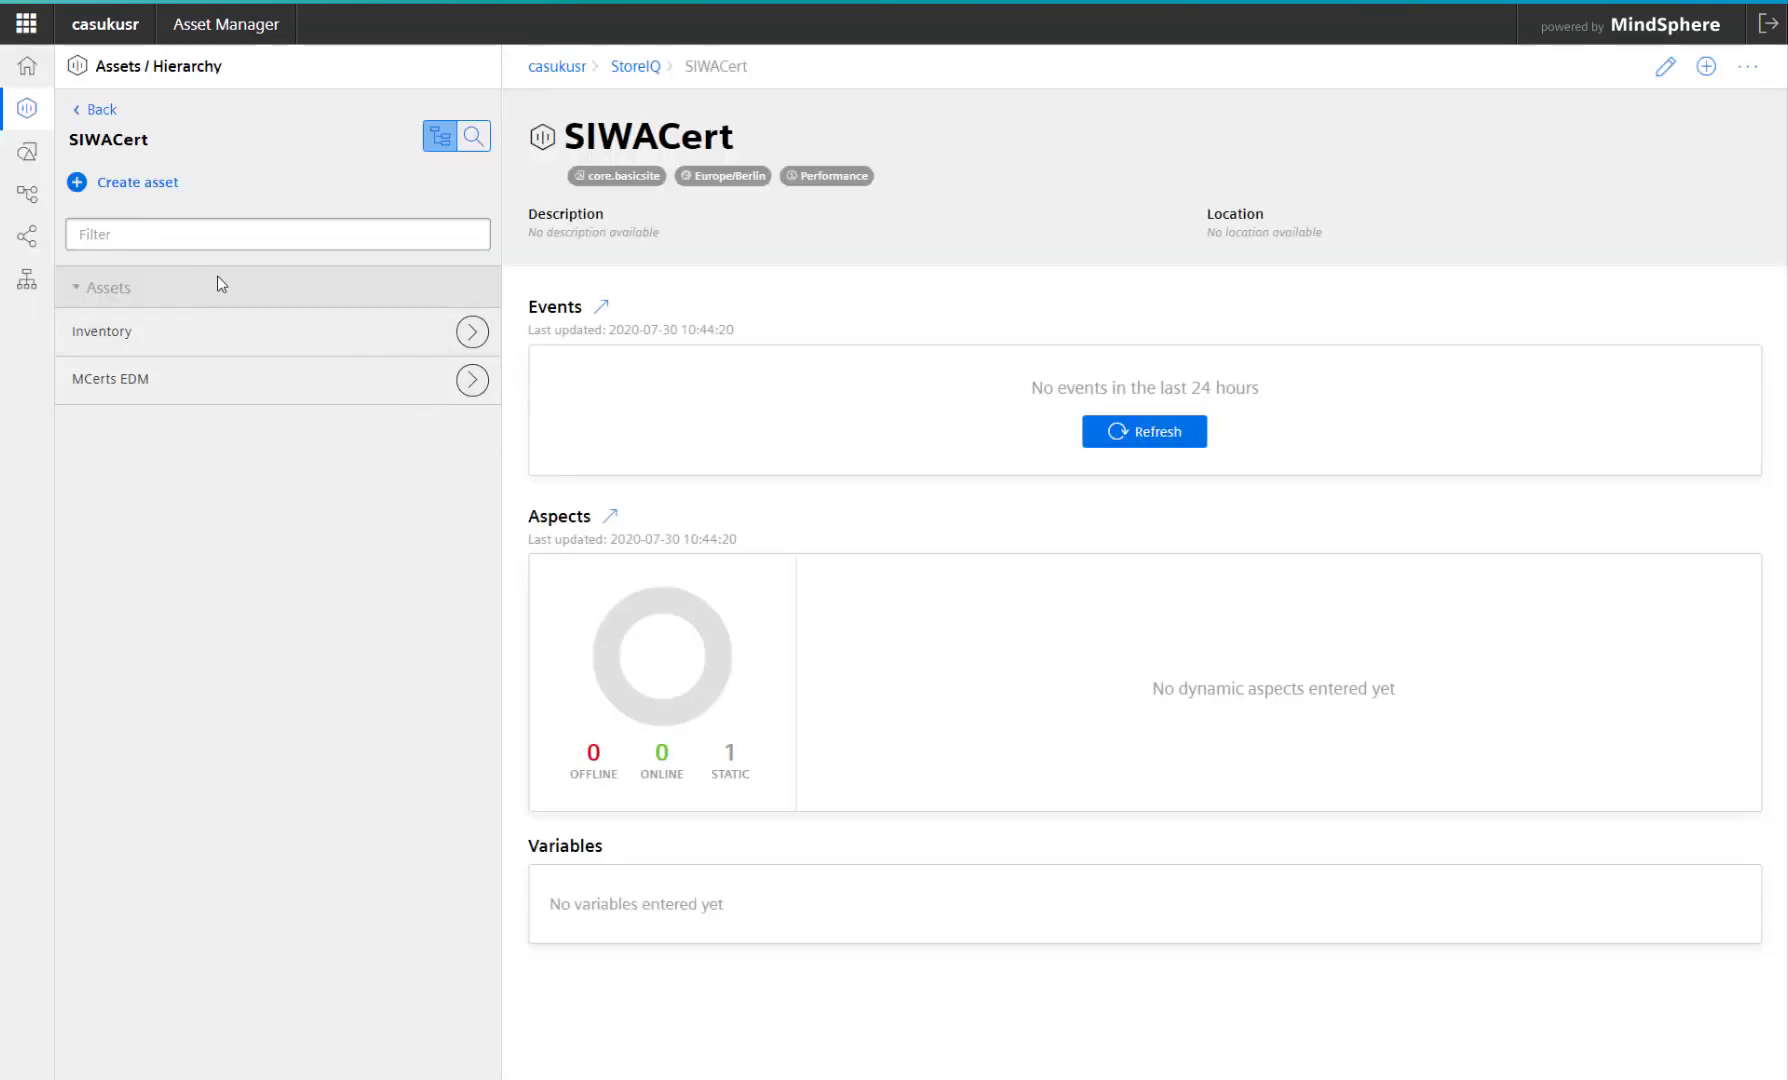
pyautogui.click(97, 112)
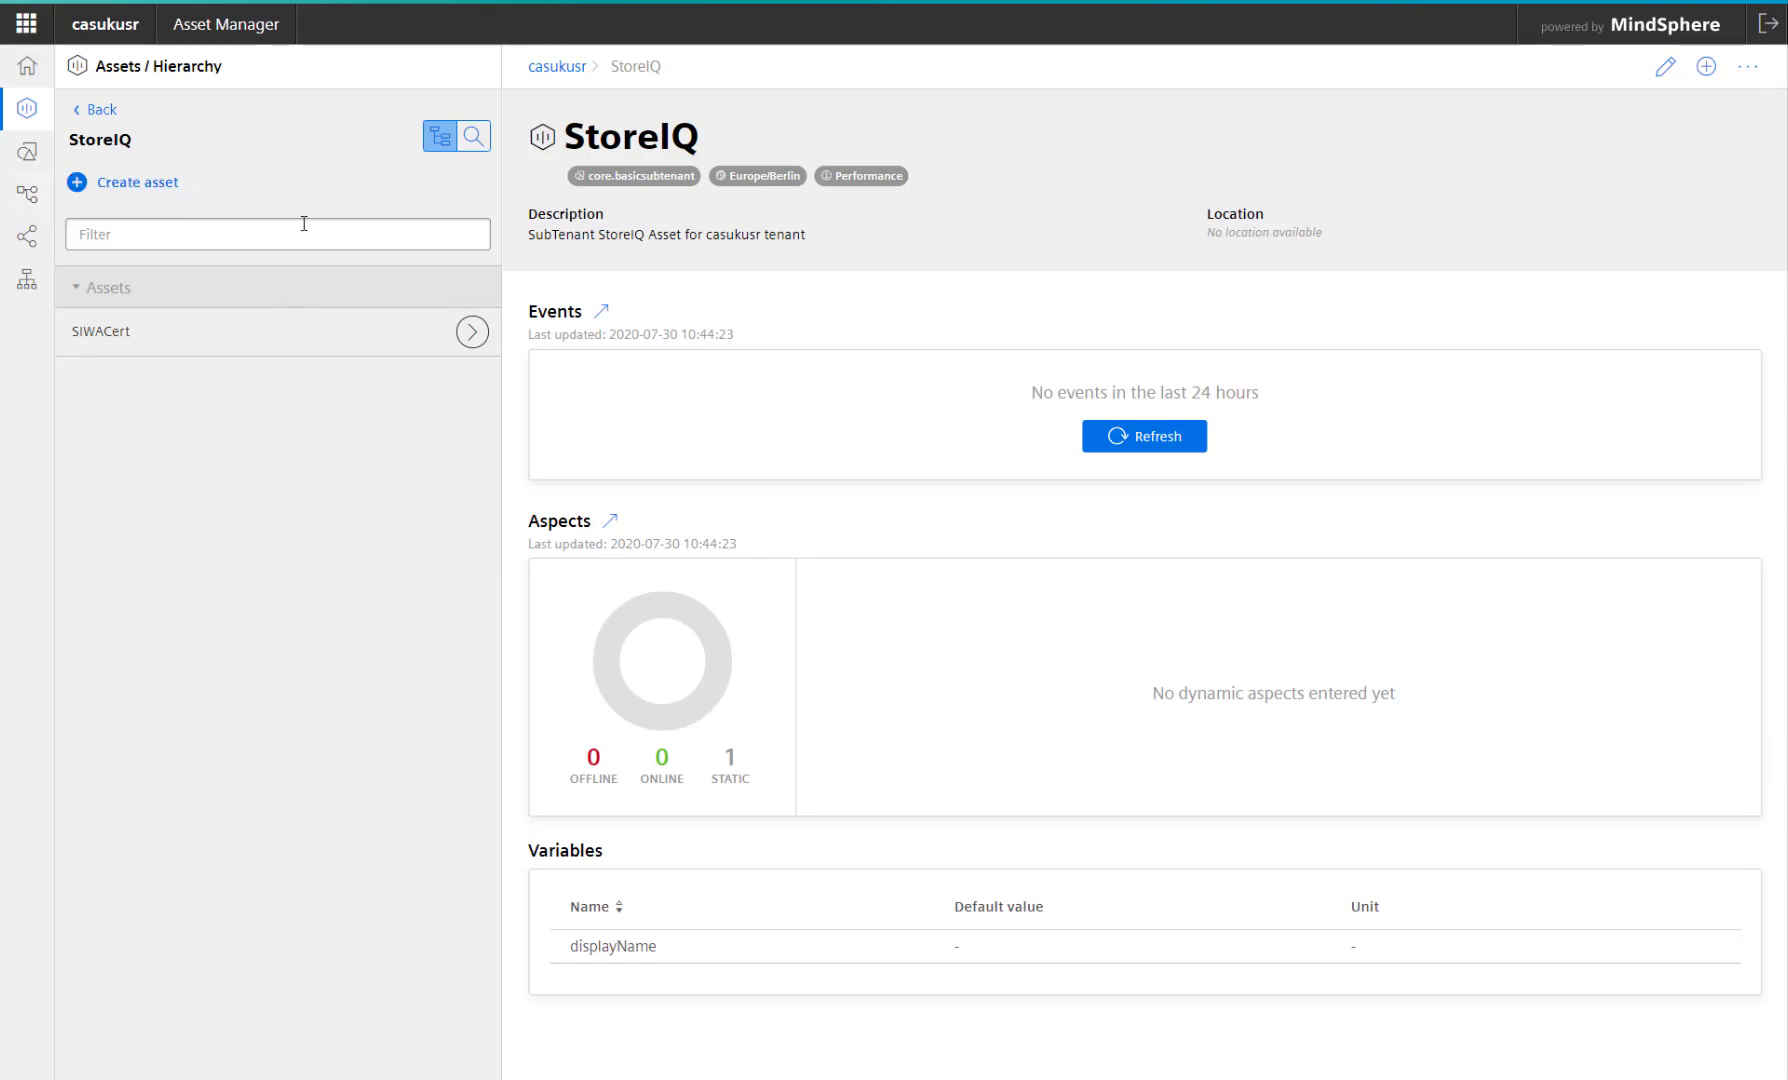
# - Start a new asset under StoreIQ with type MindConnectIoT2040 (core.mciot2040) and confirm it
pyautogui.click(138, 188)
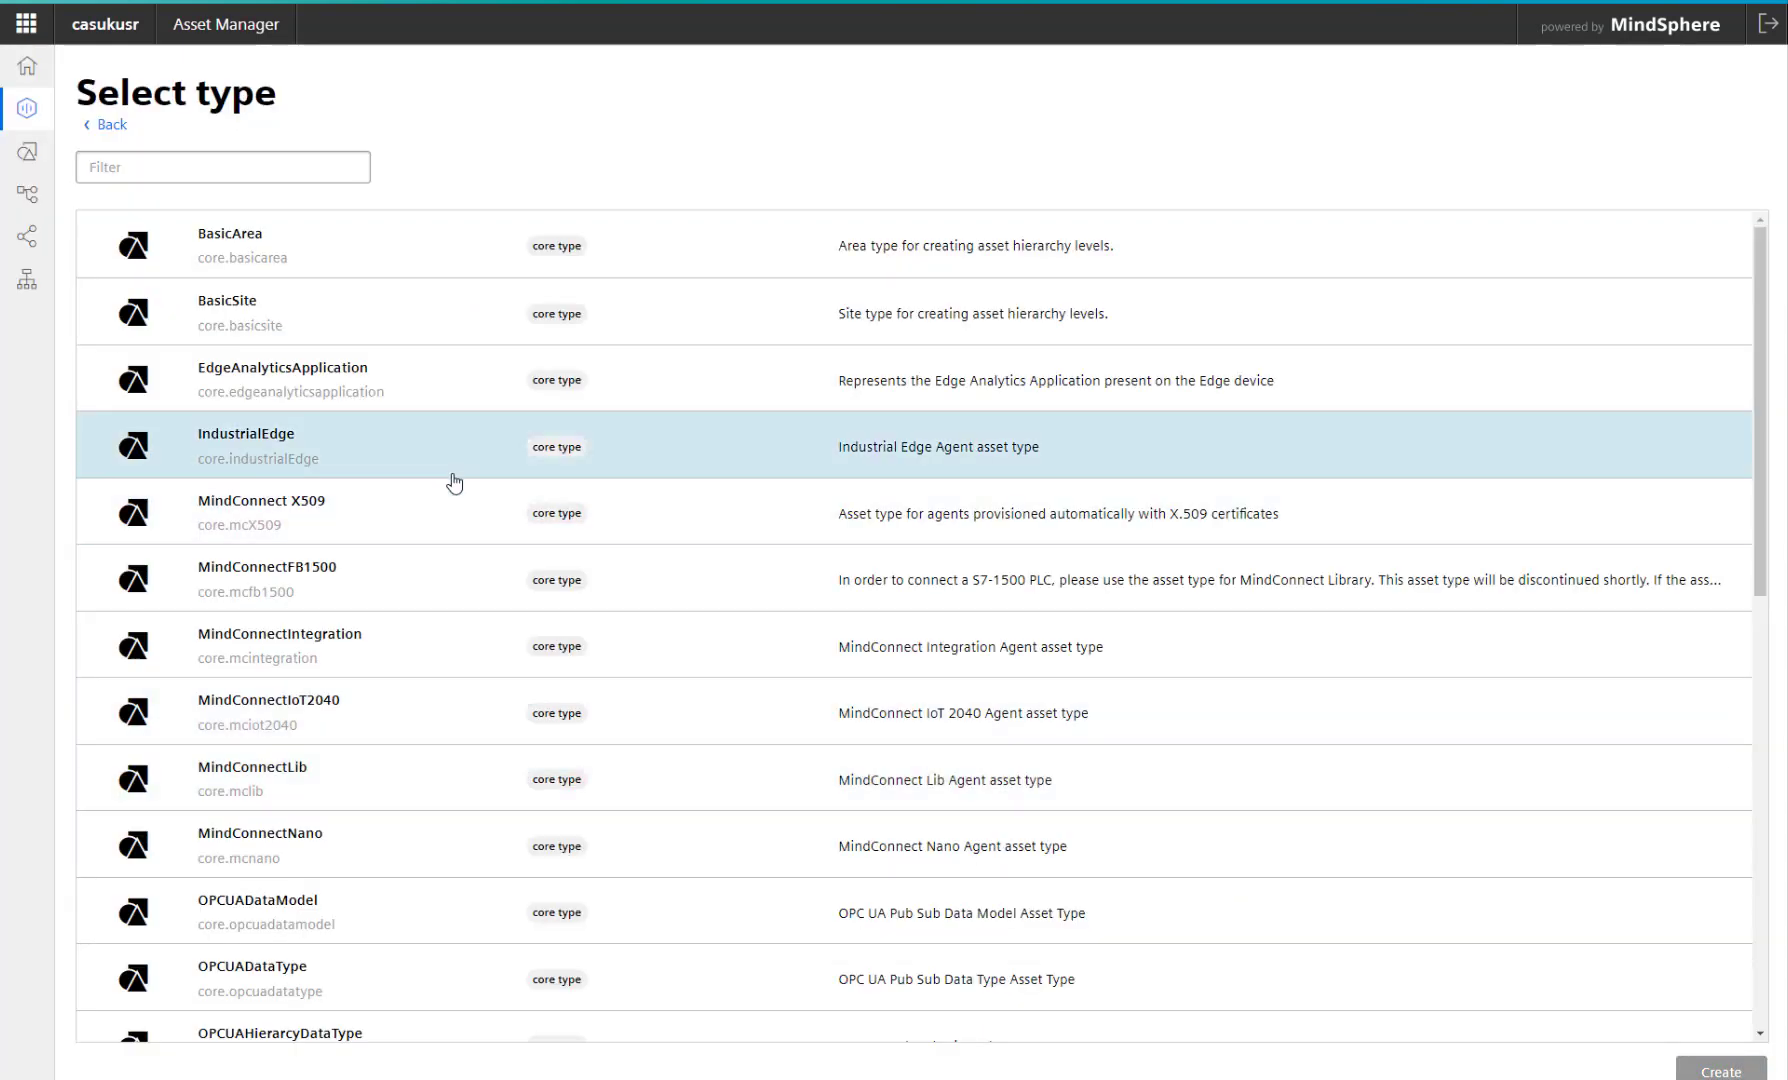
pyautogui.scroll(-7, 463, 488)
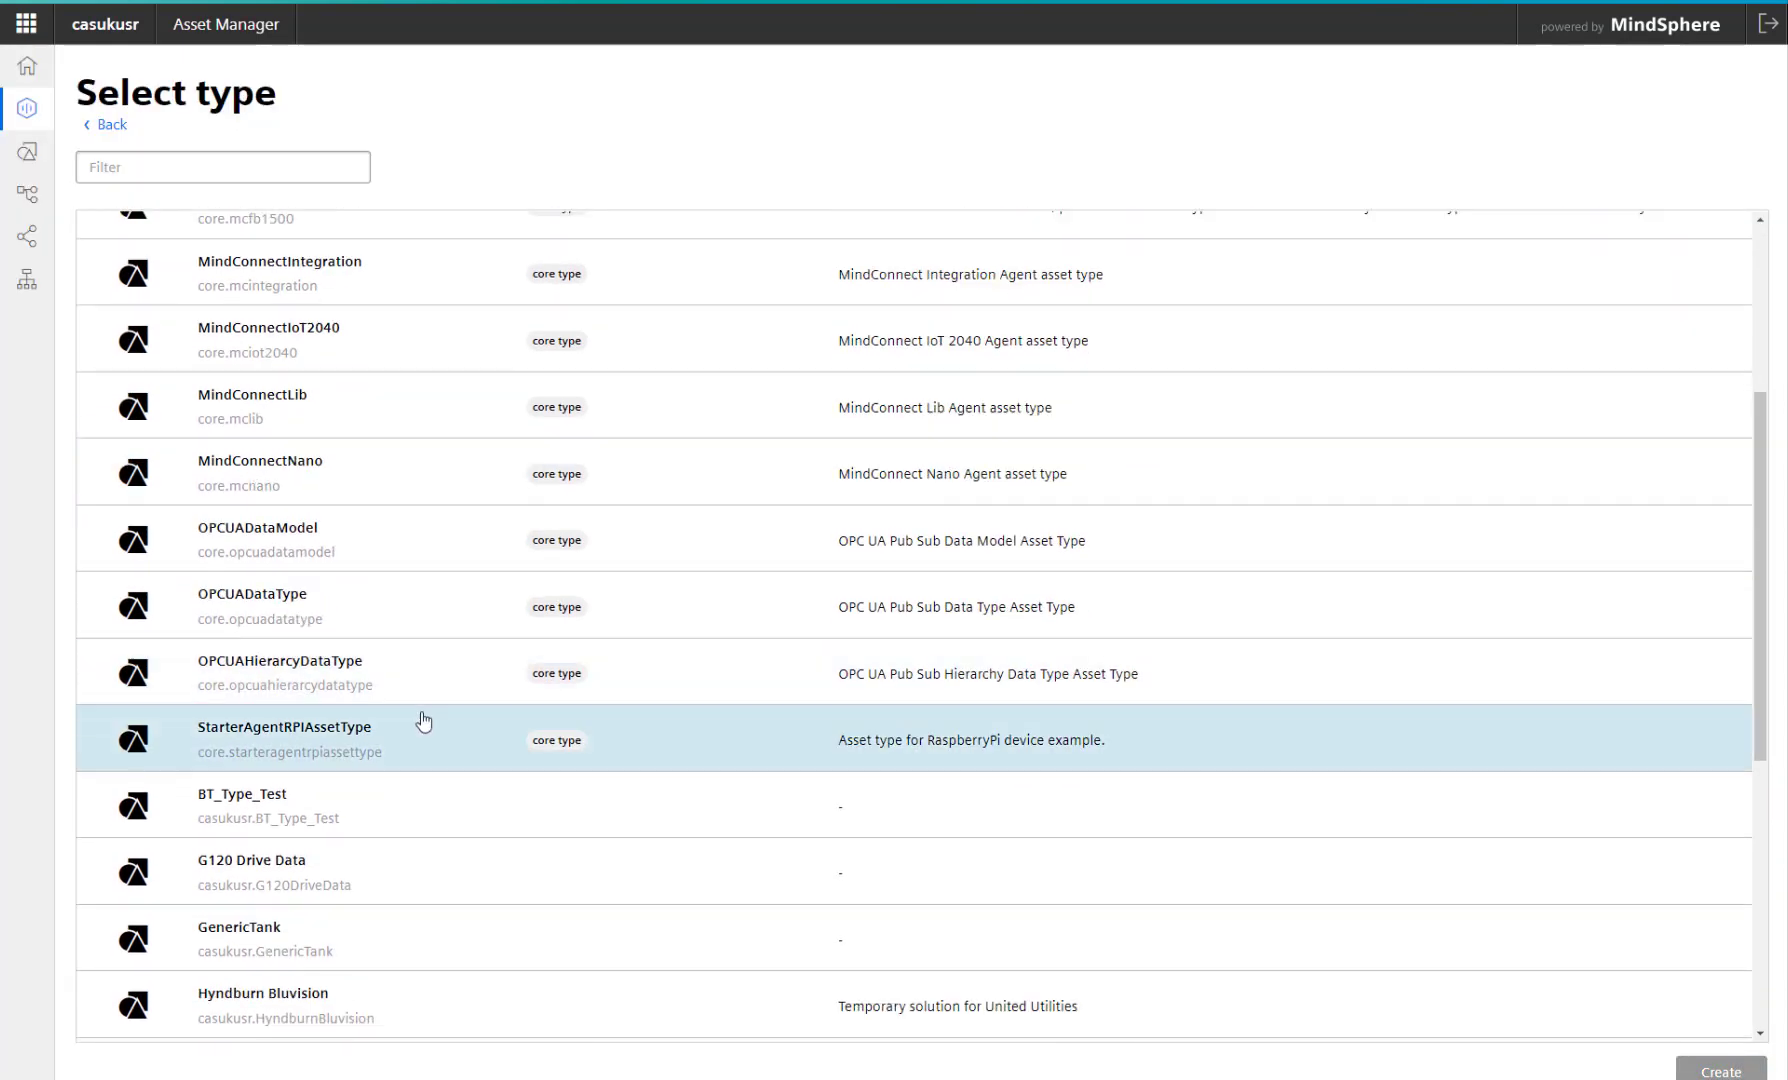
pyautogui.scroll(-3, 421, 723)
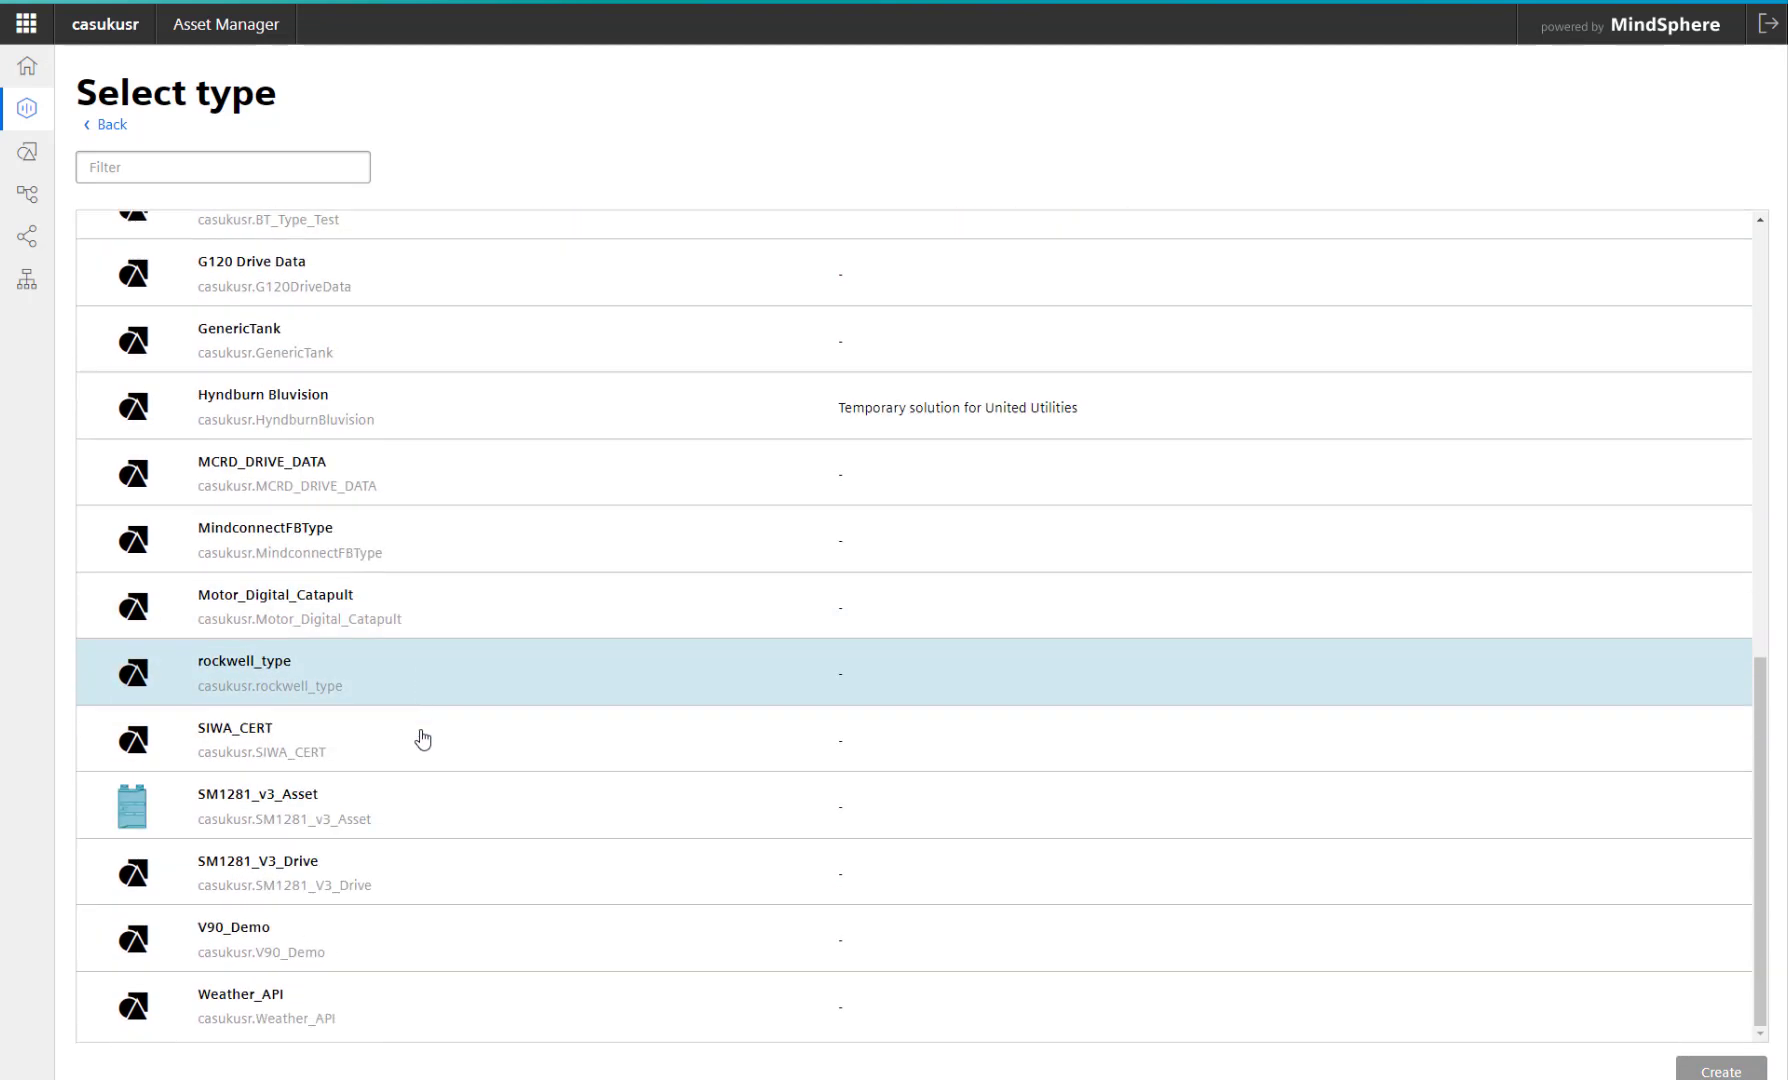
pyautogui.scroll(3, 449, 764)
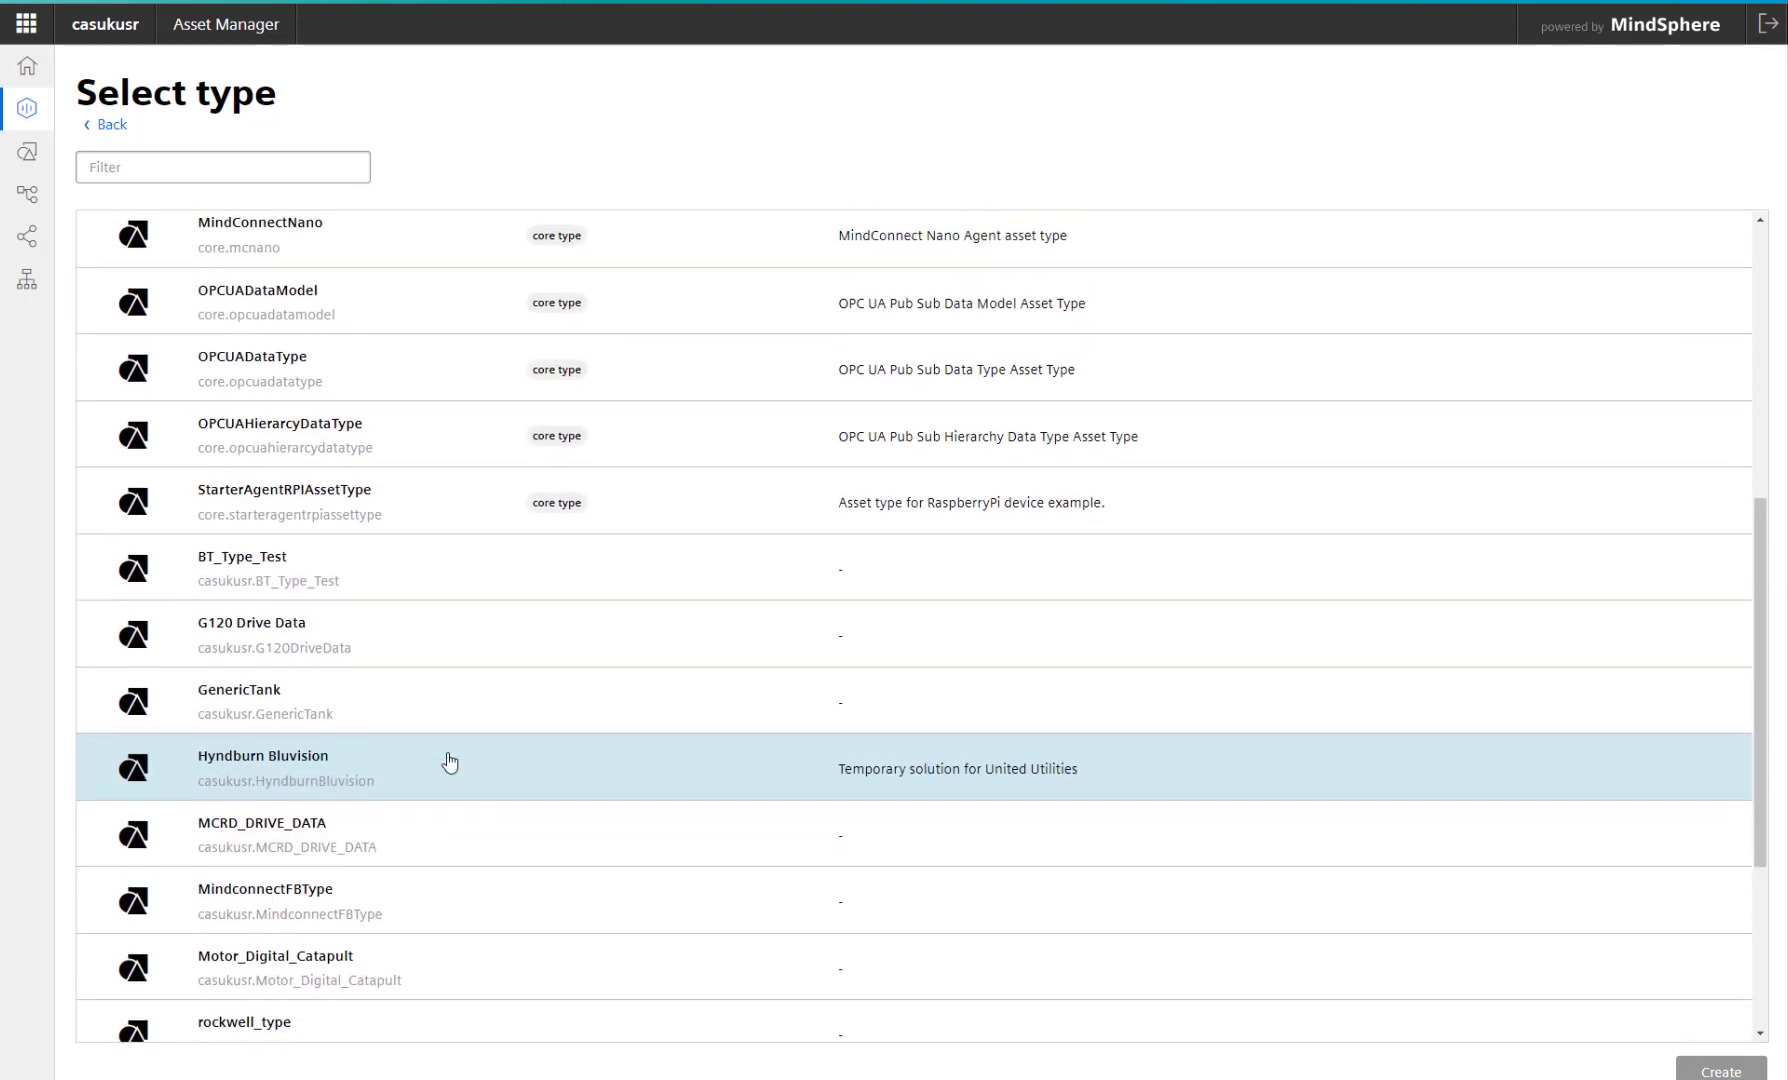
pyautogui.scroll(3, 449, 764)
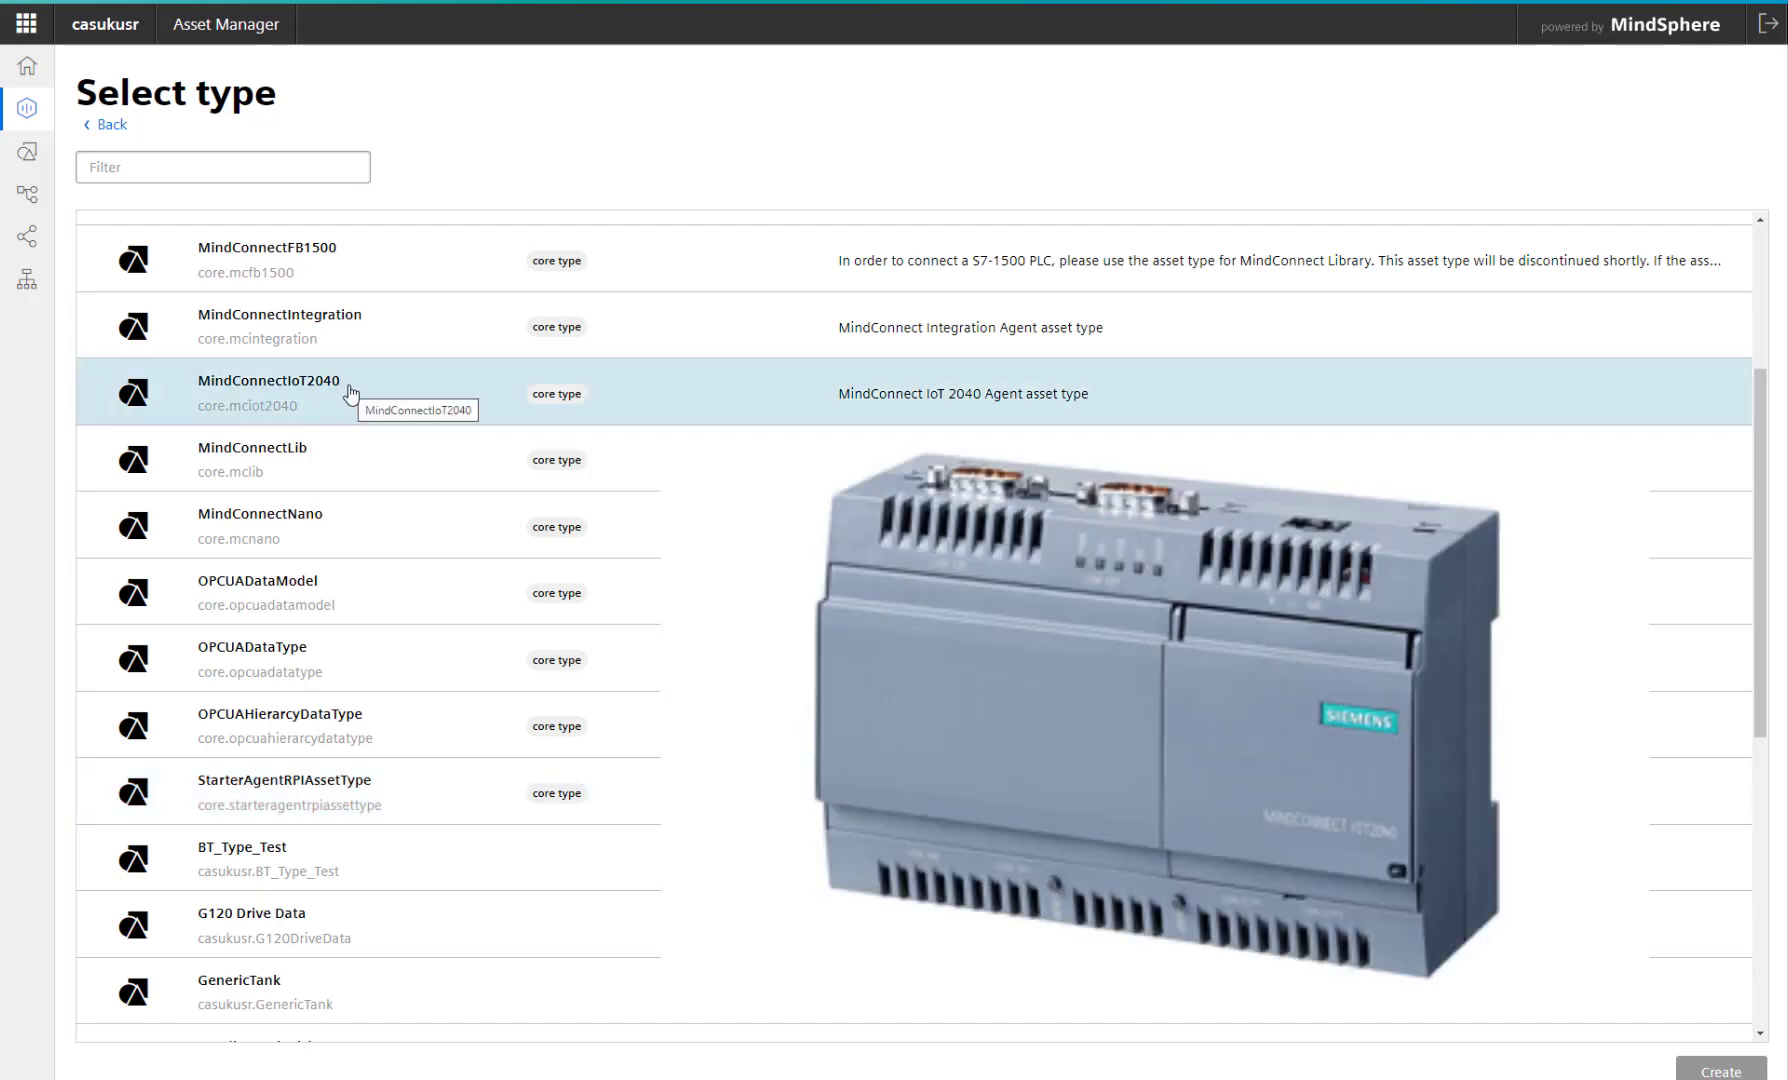
pyautogui.click(350, 393)
pyautogui.click(1716, 1071)
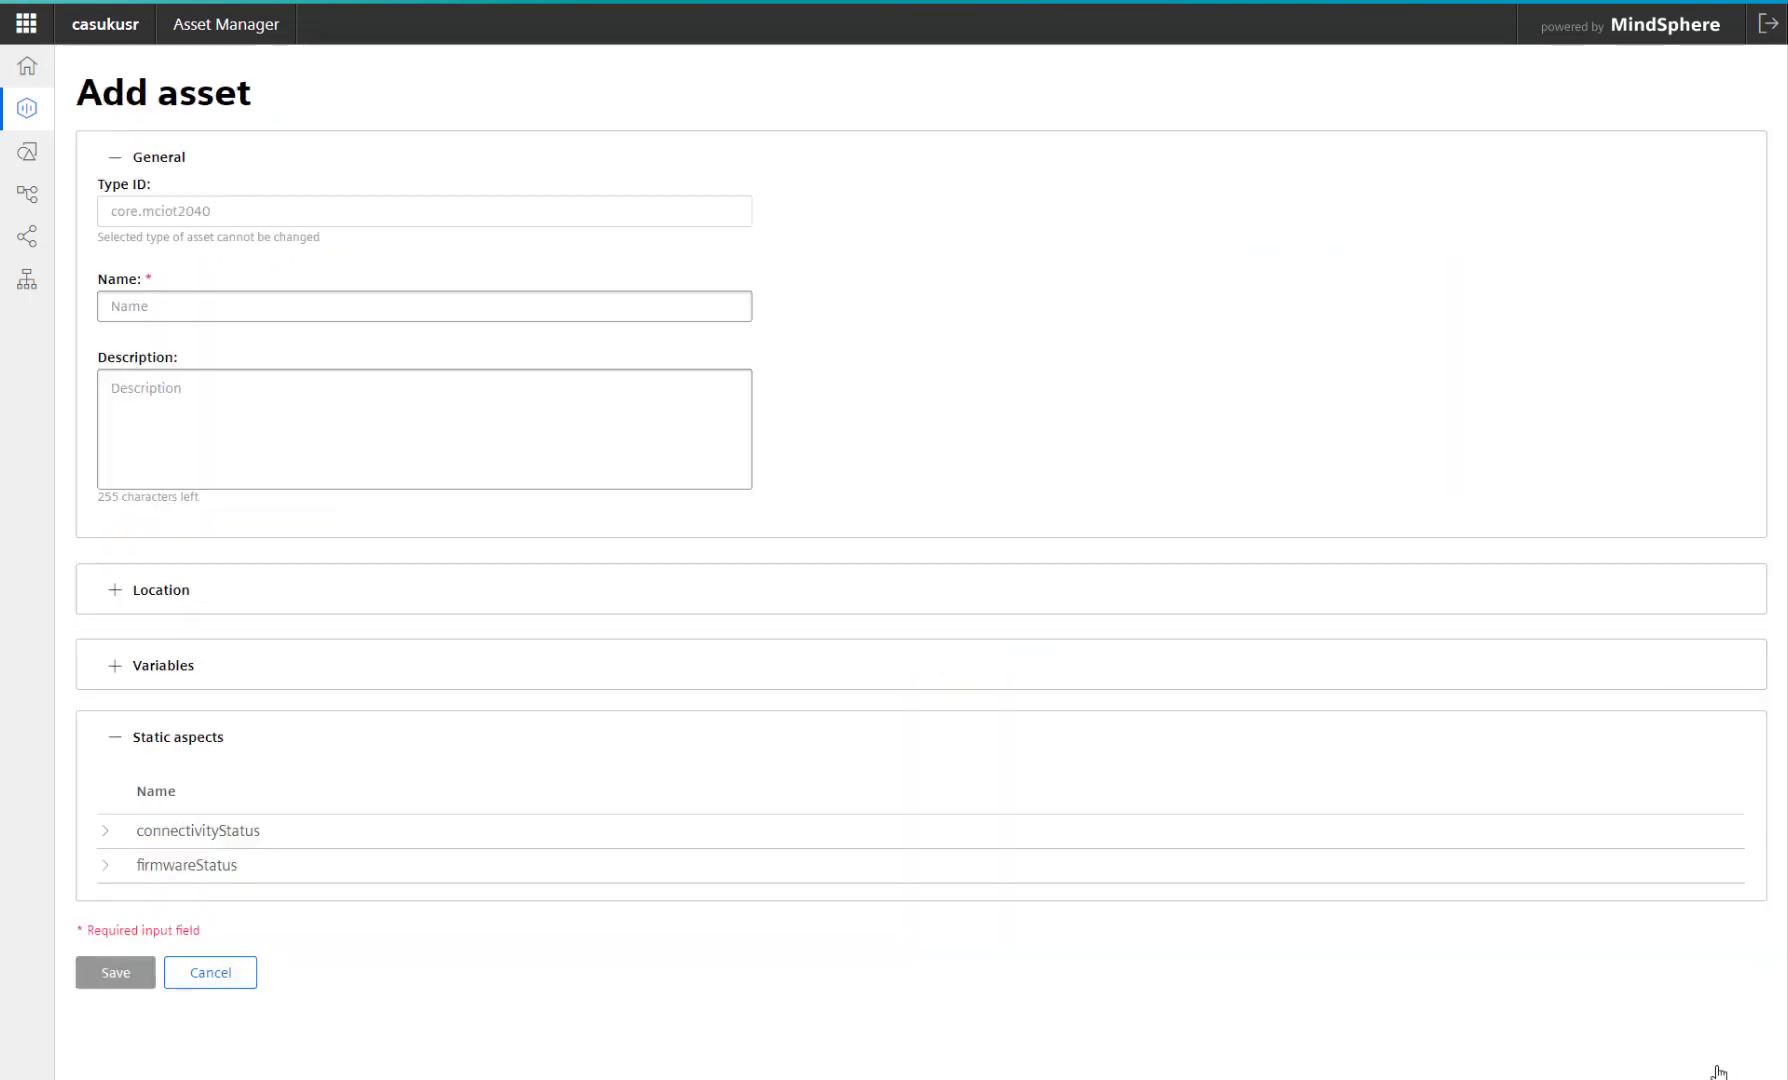
# - Name the new asset Field_Agent_IOT2040, fixing a typo, and save it
pyautogui.click(138, 311)
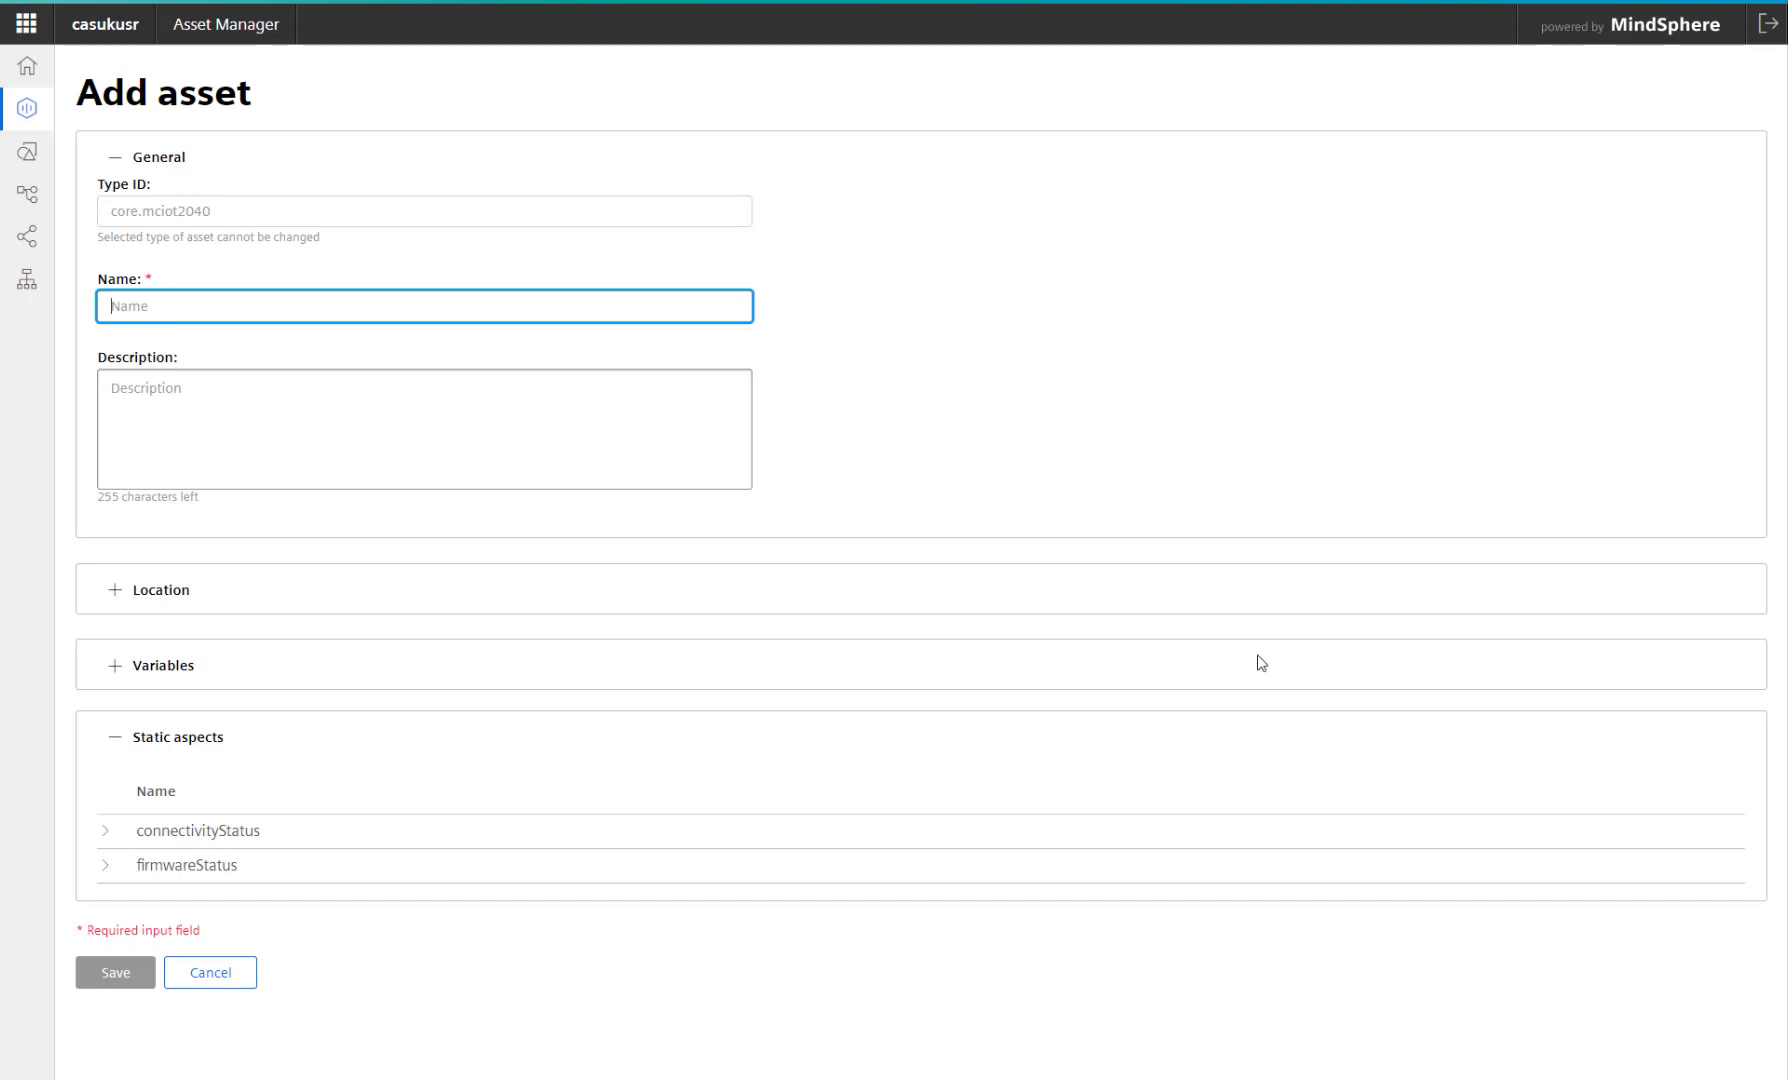
pyautogui.write('Flied')
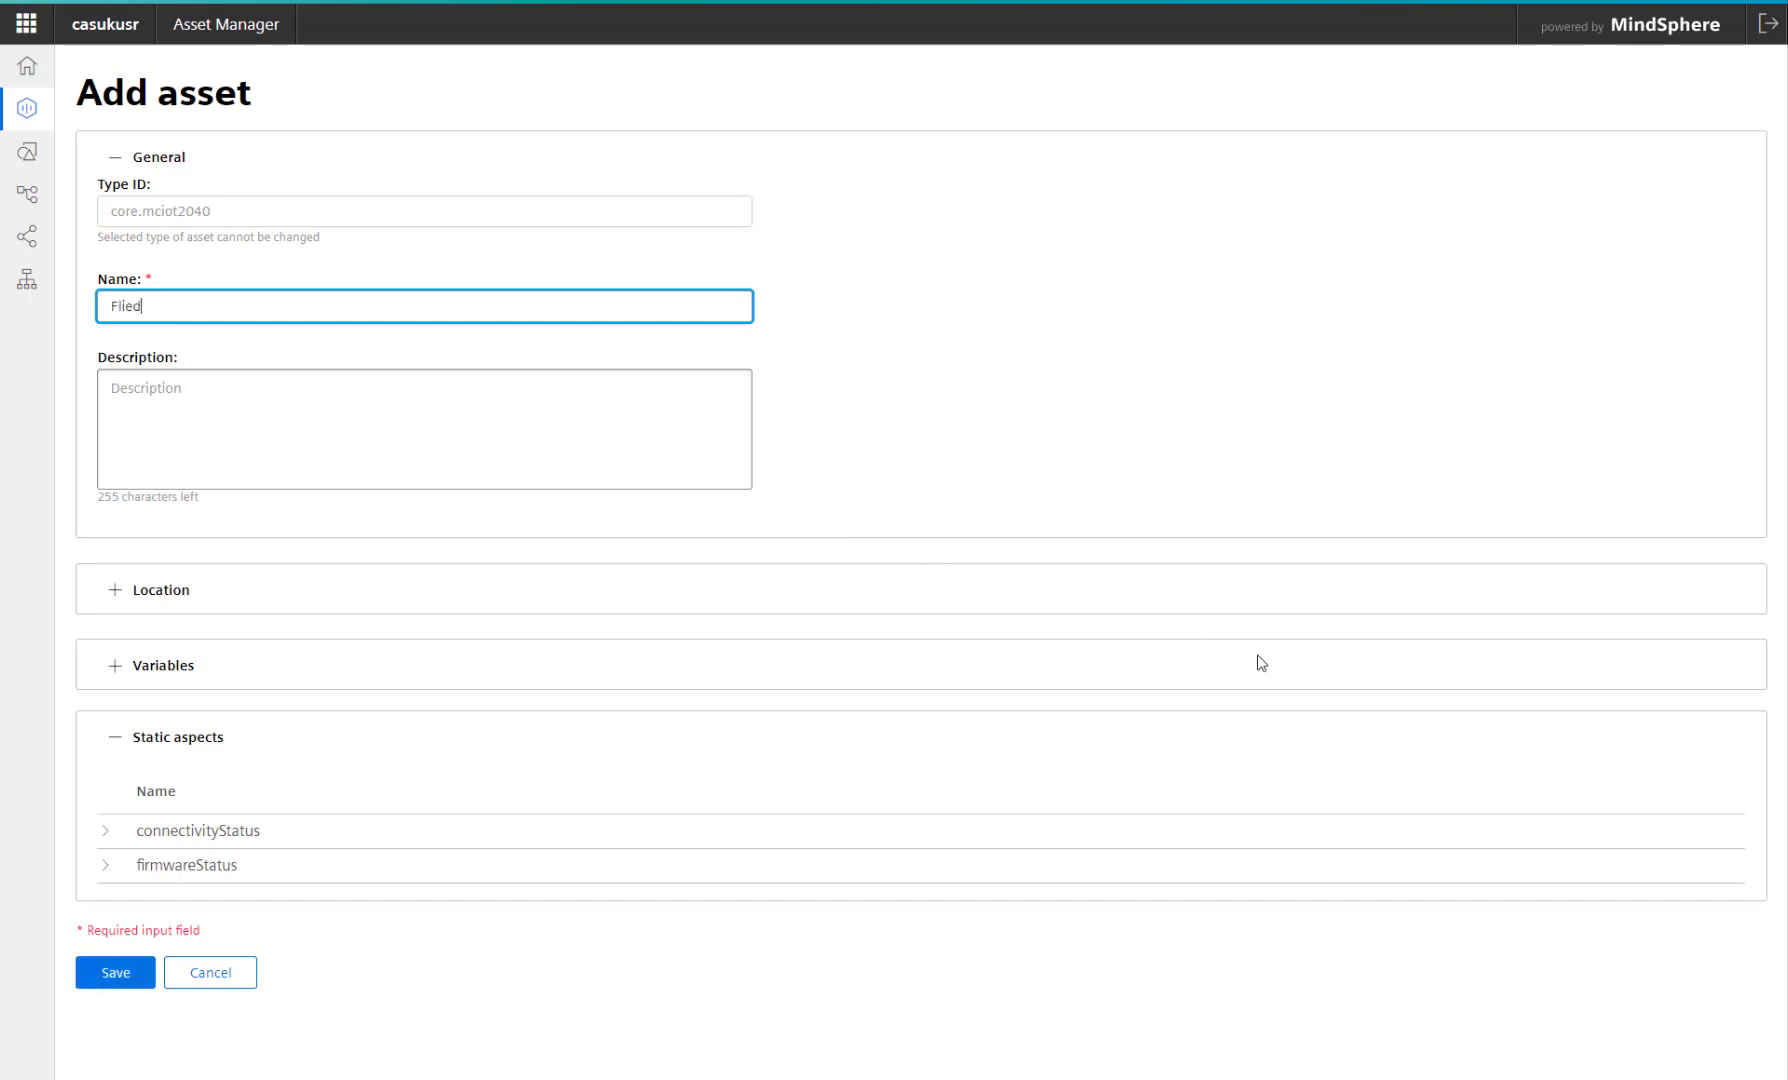
pyautogui.press('BackSpace')
pyautogui.press('BackSpace')
pyautogui.press('BackSpace')
pyautogui.press('BackSpace')
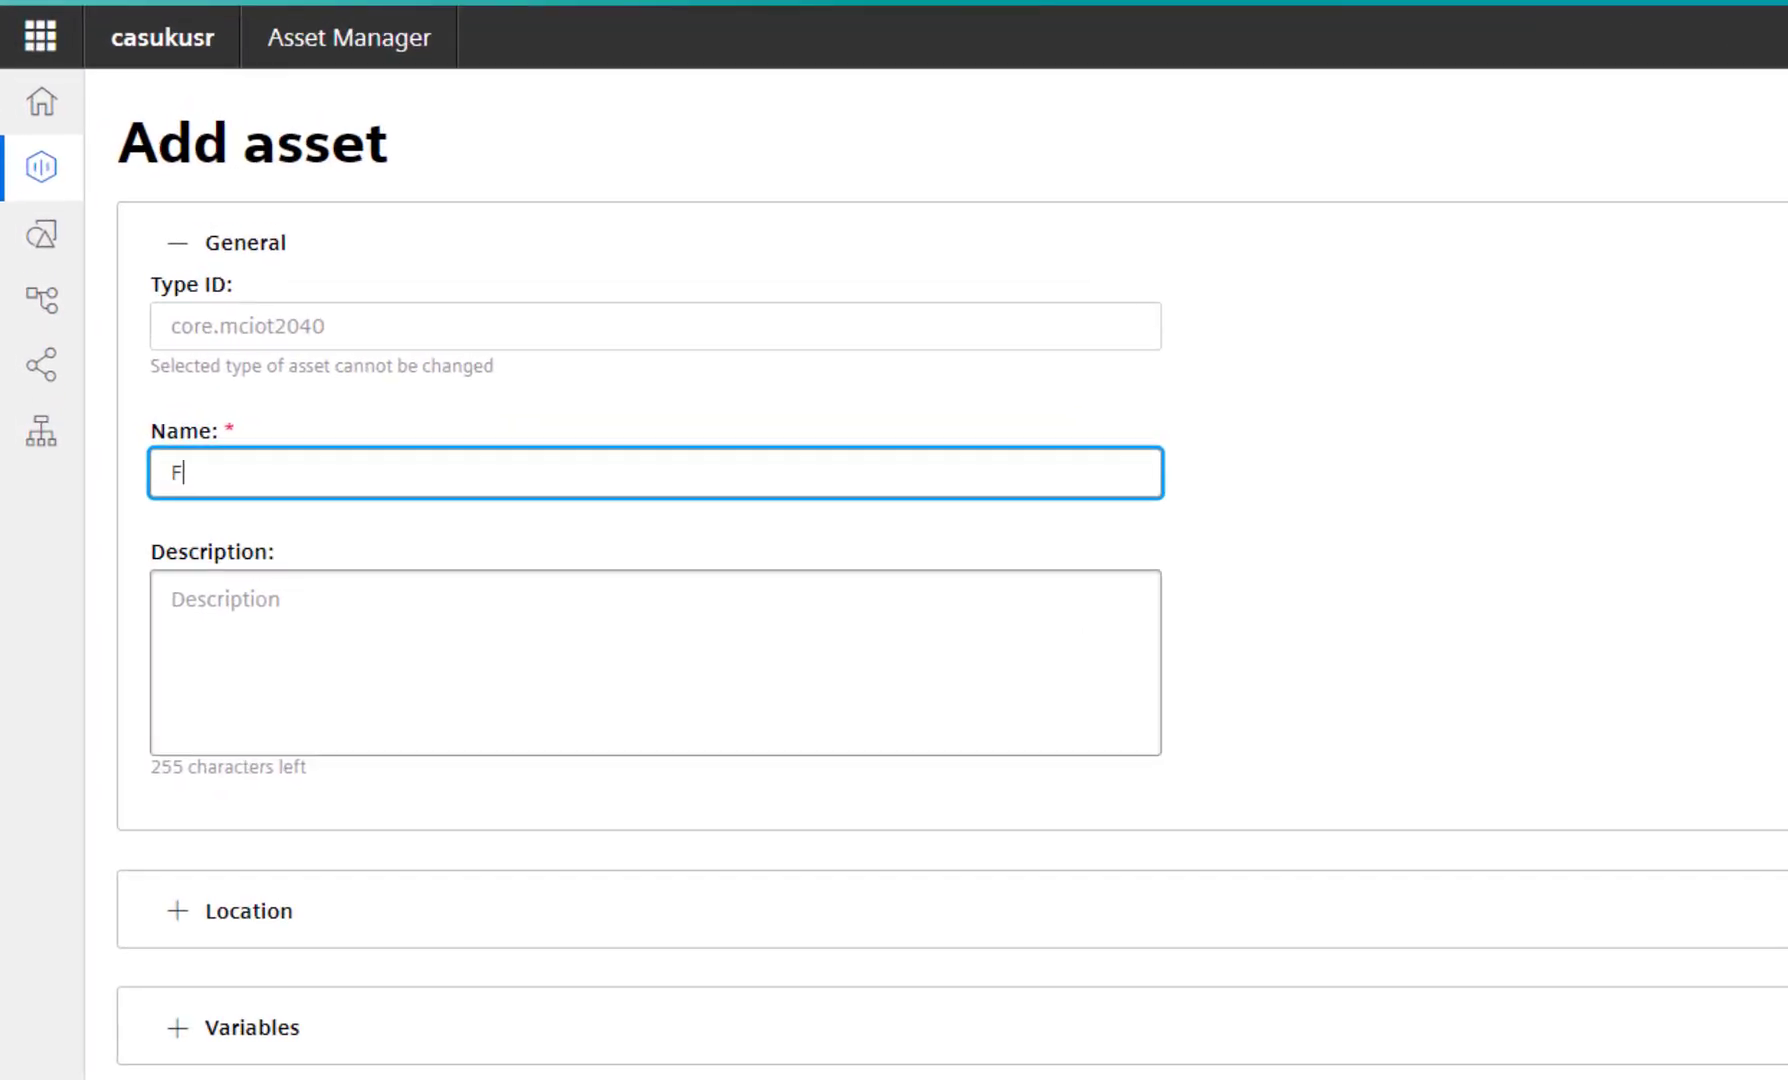
pyautogui.write('ield_Agent_IOT2040')
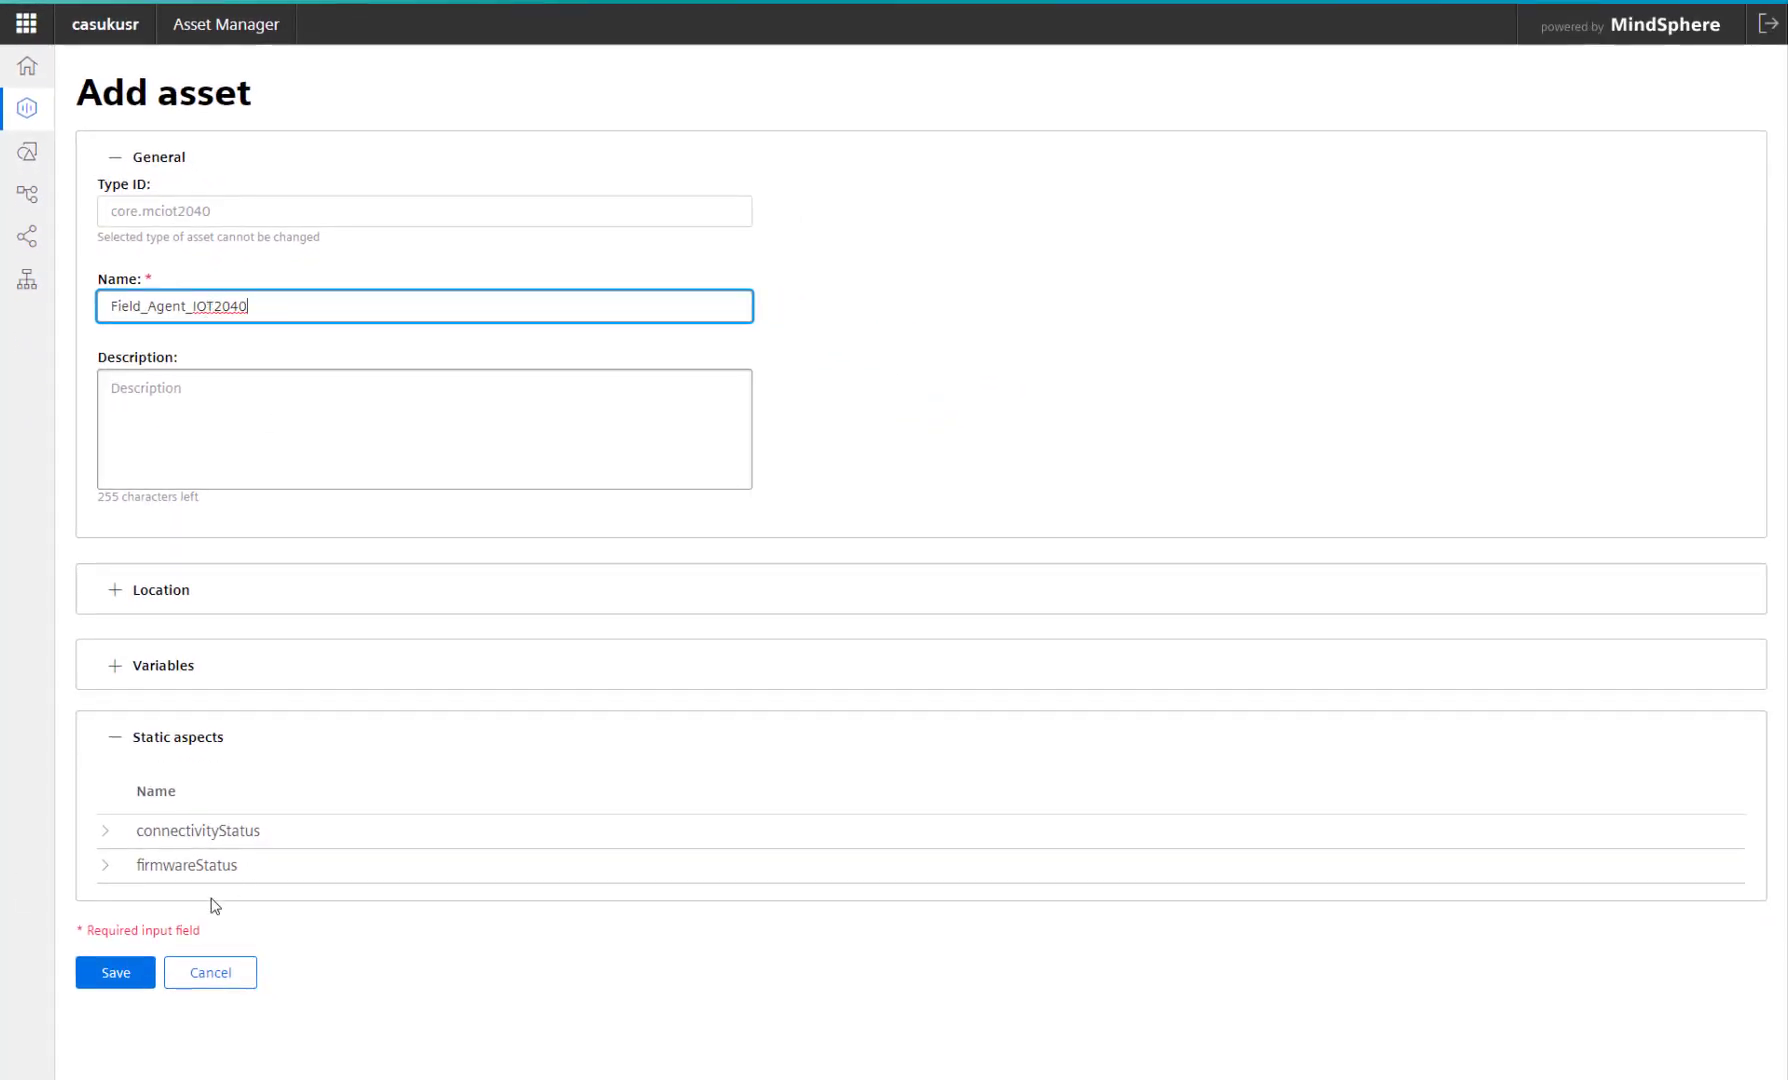
pyautogui.click(111, 976)
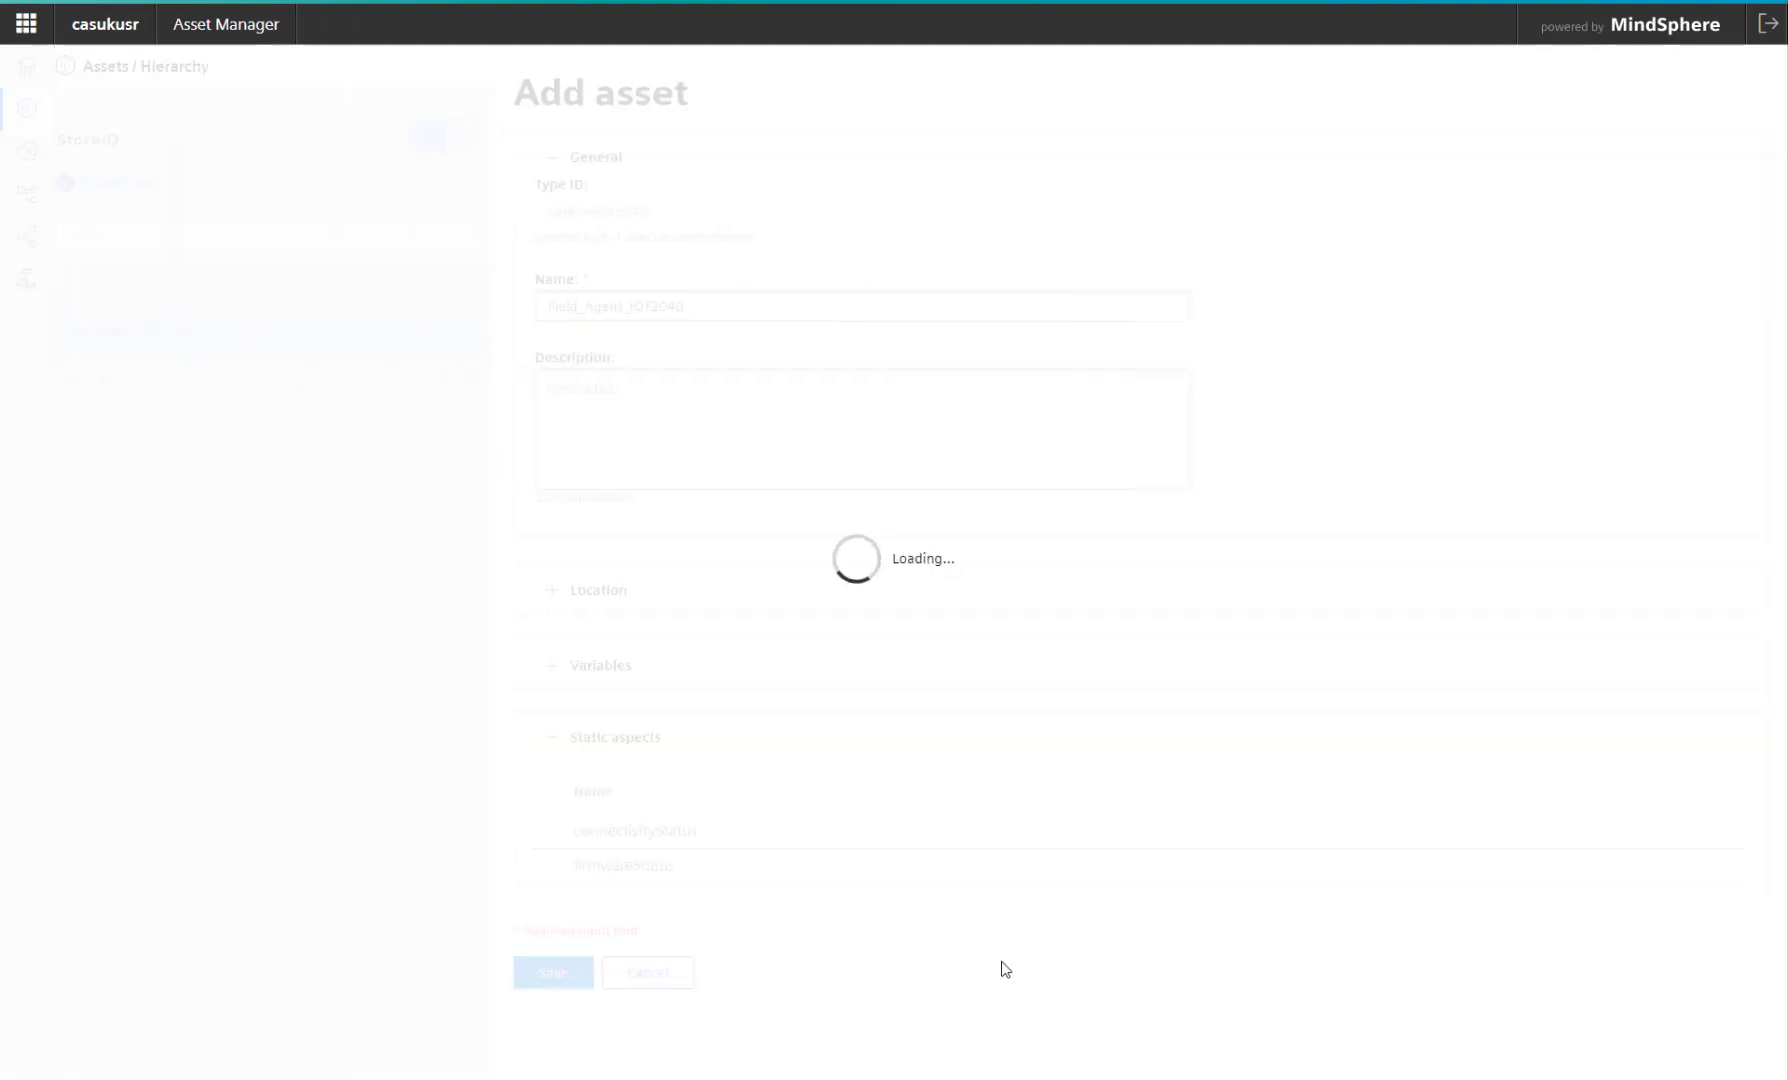
# - Paste the device's unique ID into the MindConnect IoT2040 configuration and save it
pyautogui.scroll(-1, 708, 770)
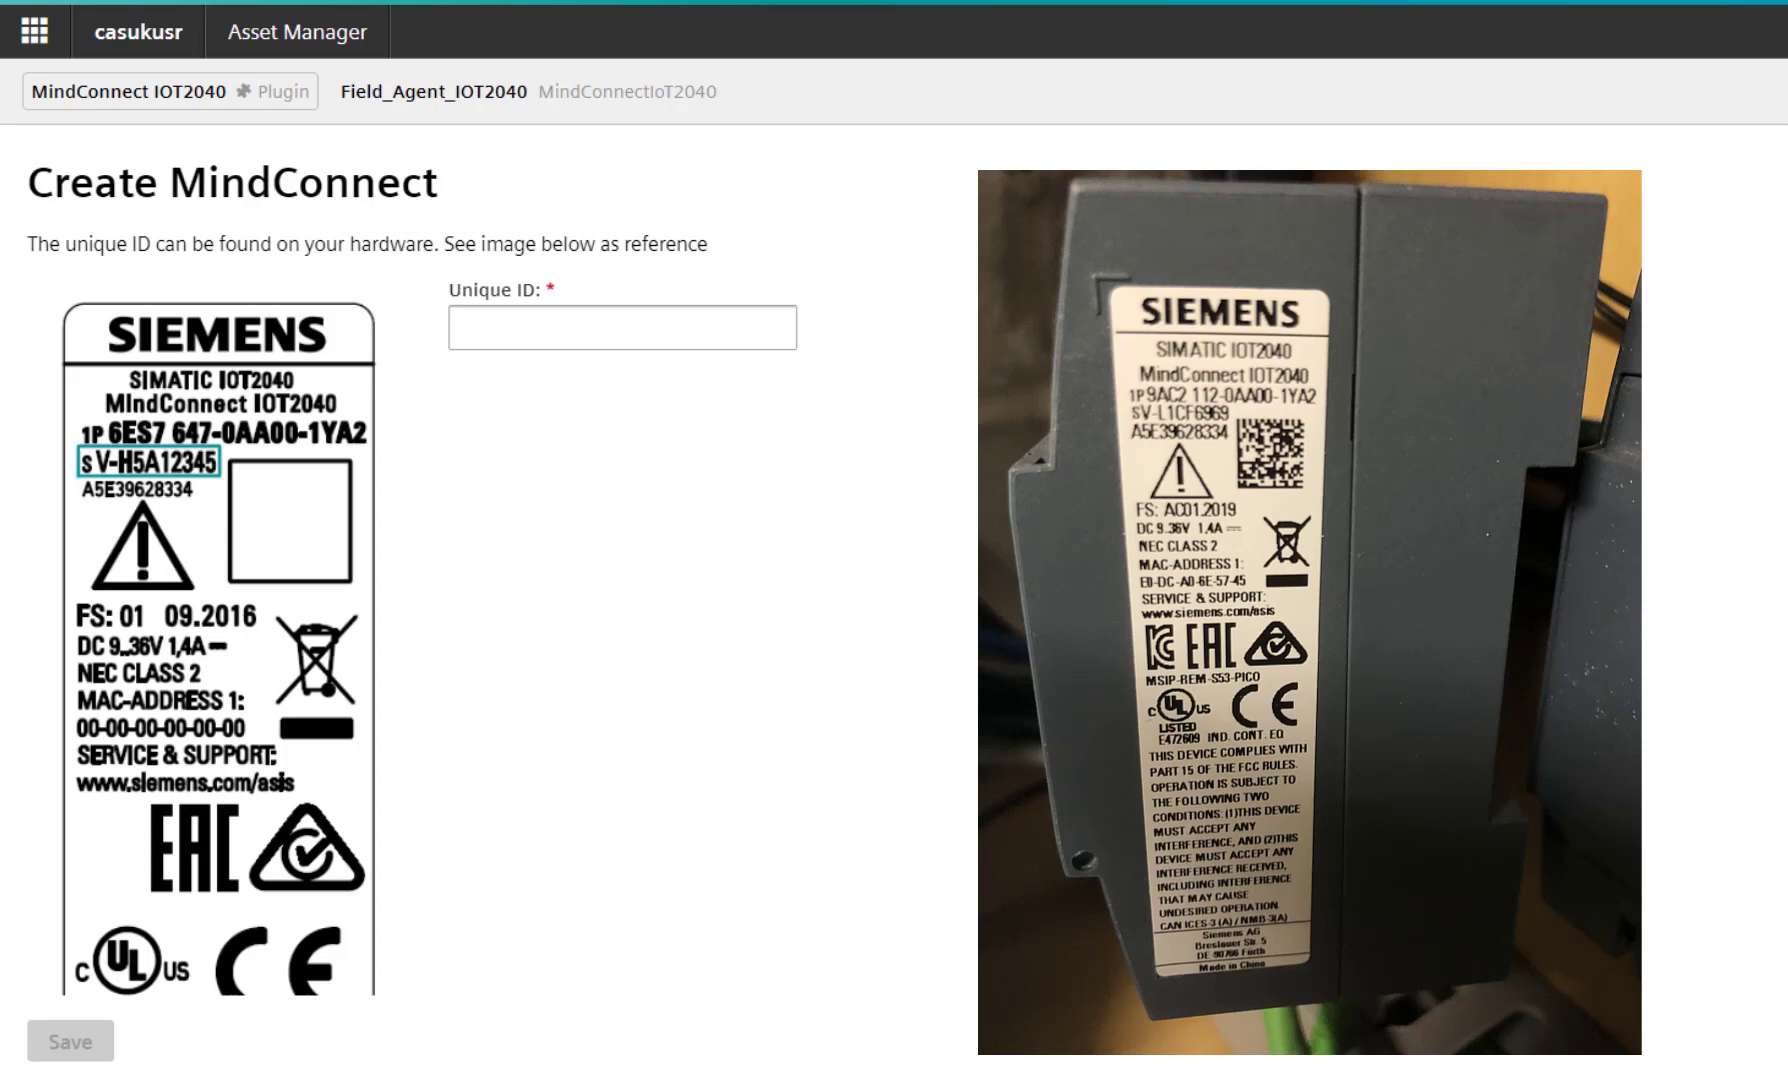
pyautogui.click(469, 323)
pyautogui.write('sV-L1CF6969')
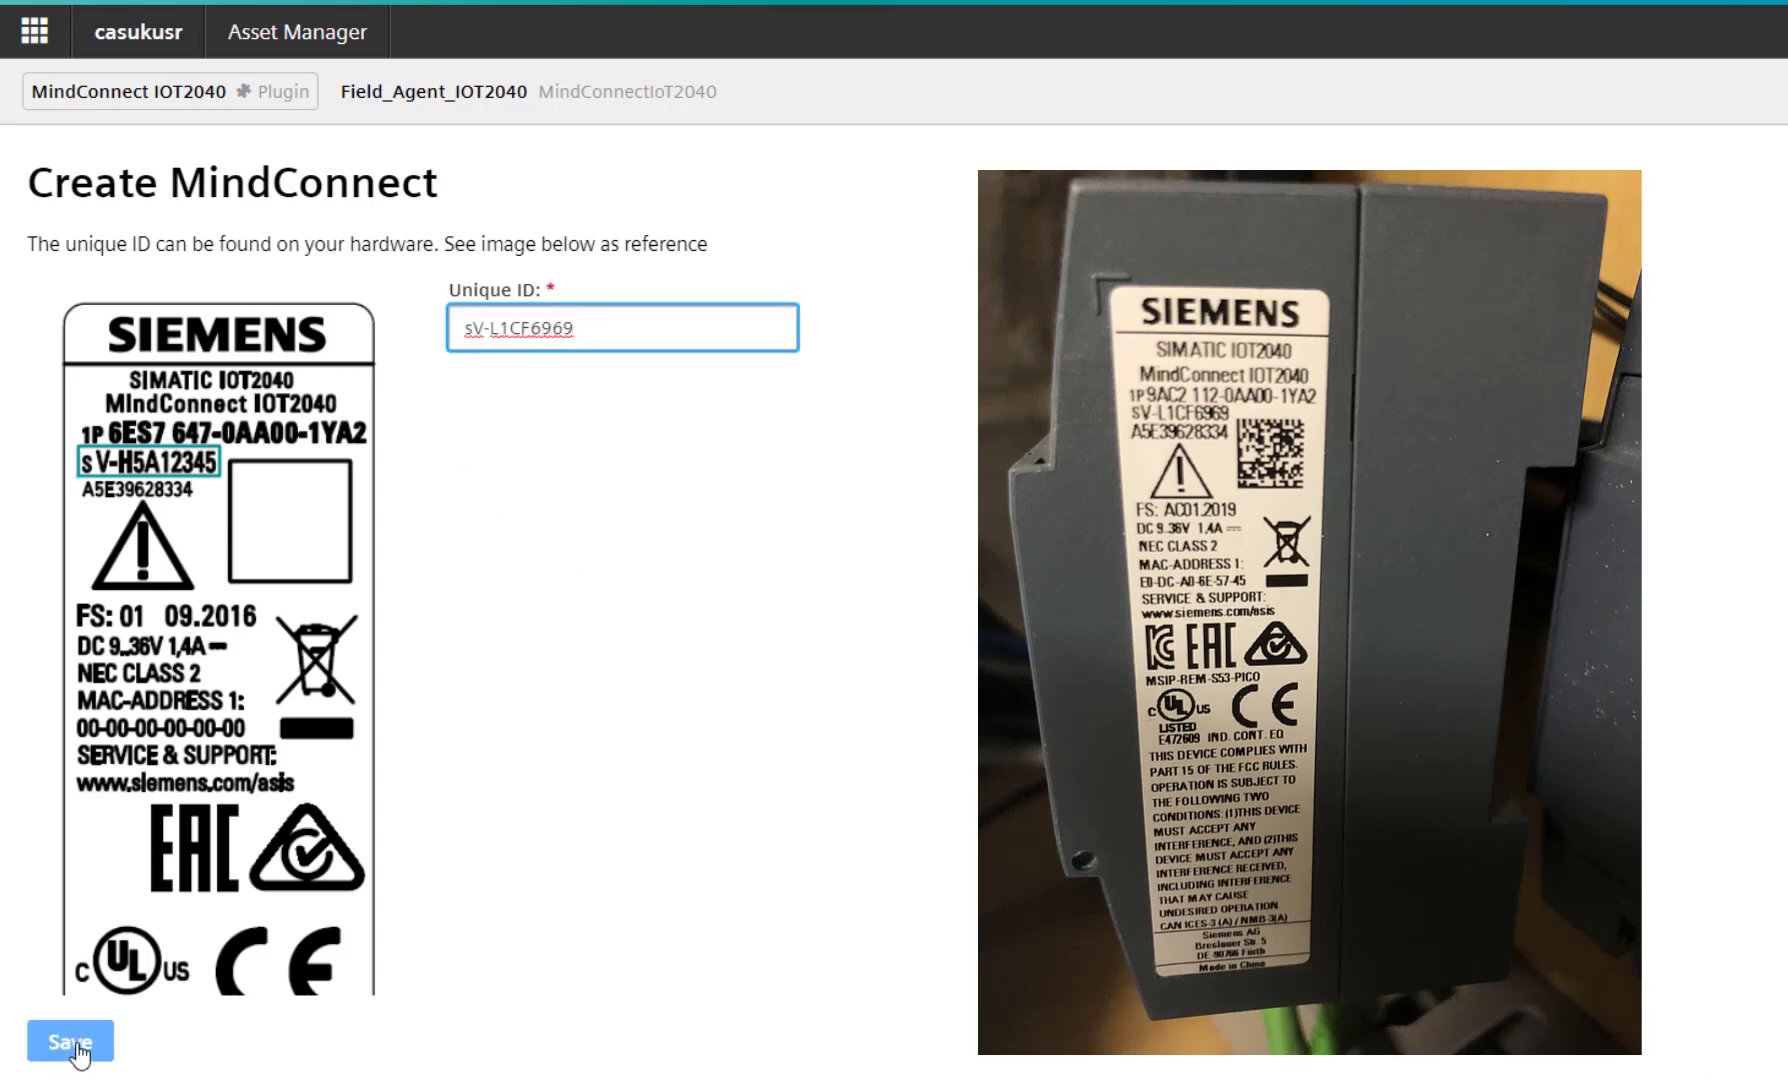
pyautogui.click(75, 1045)
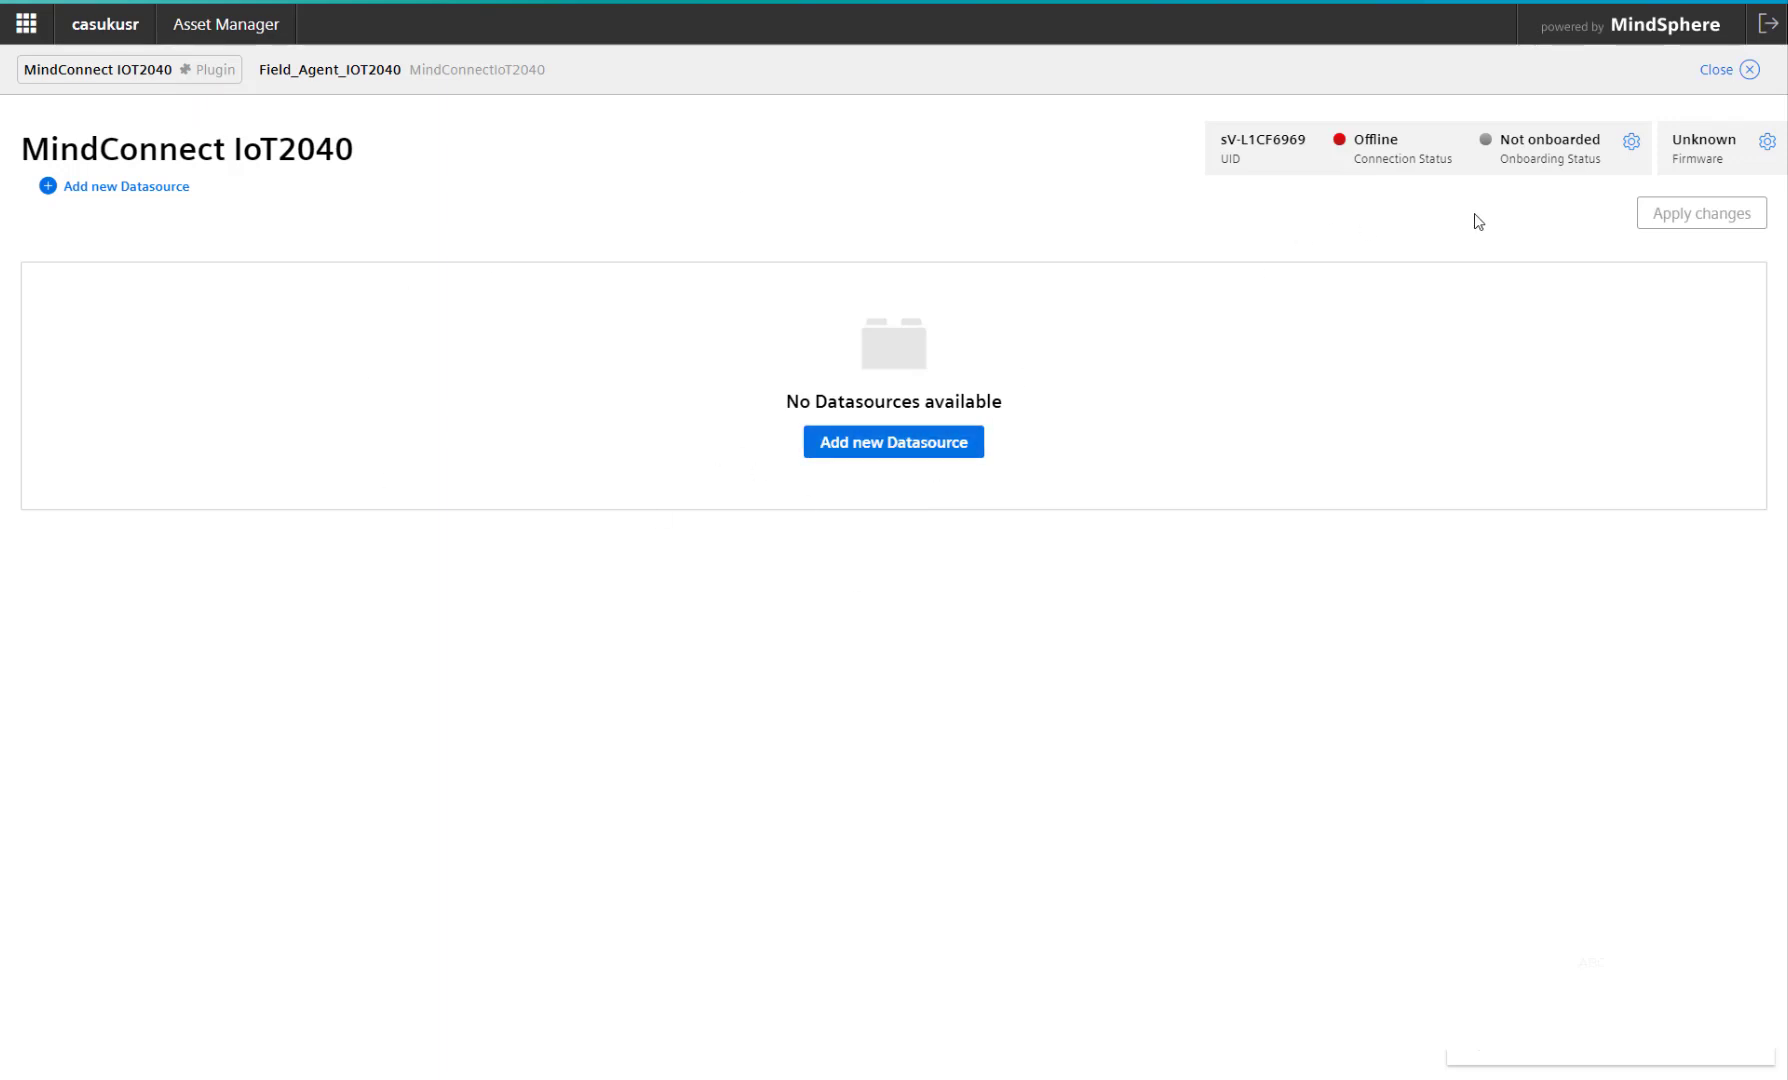
# - In the onboarding configuration, toggle production-interface DHCP off and back on, then save
pyautogui.click(1631, 141)
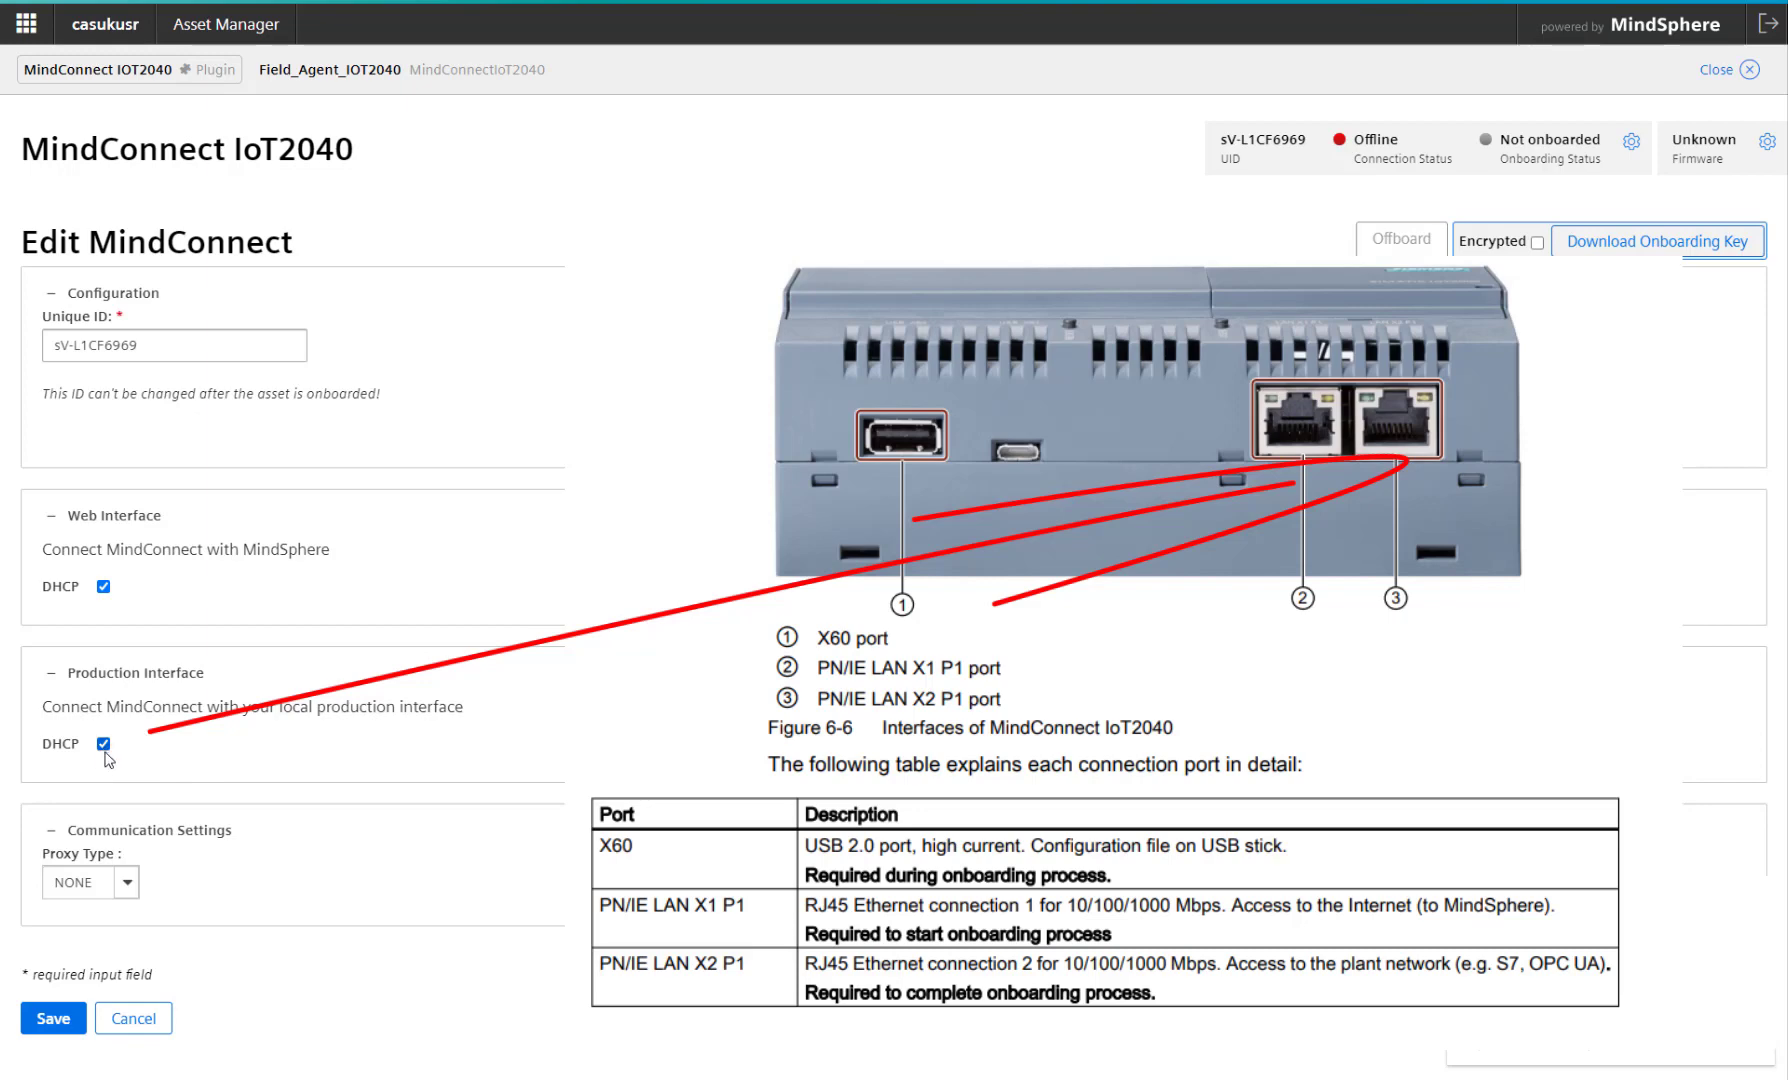
pyautogui.click(103, 744)
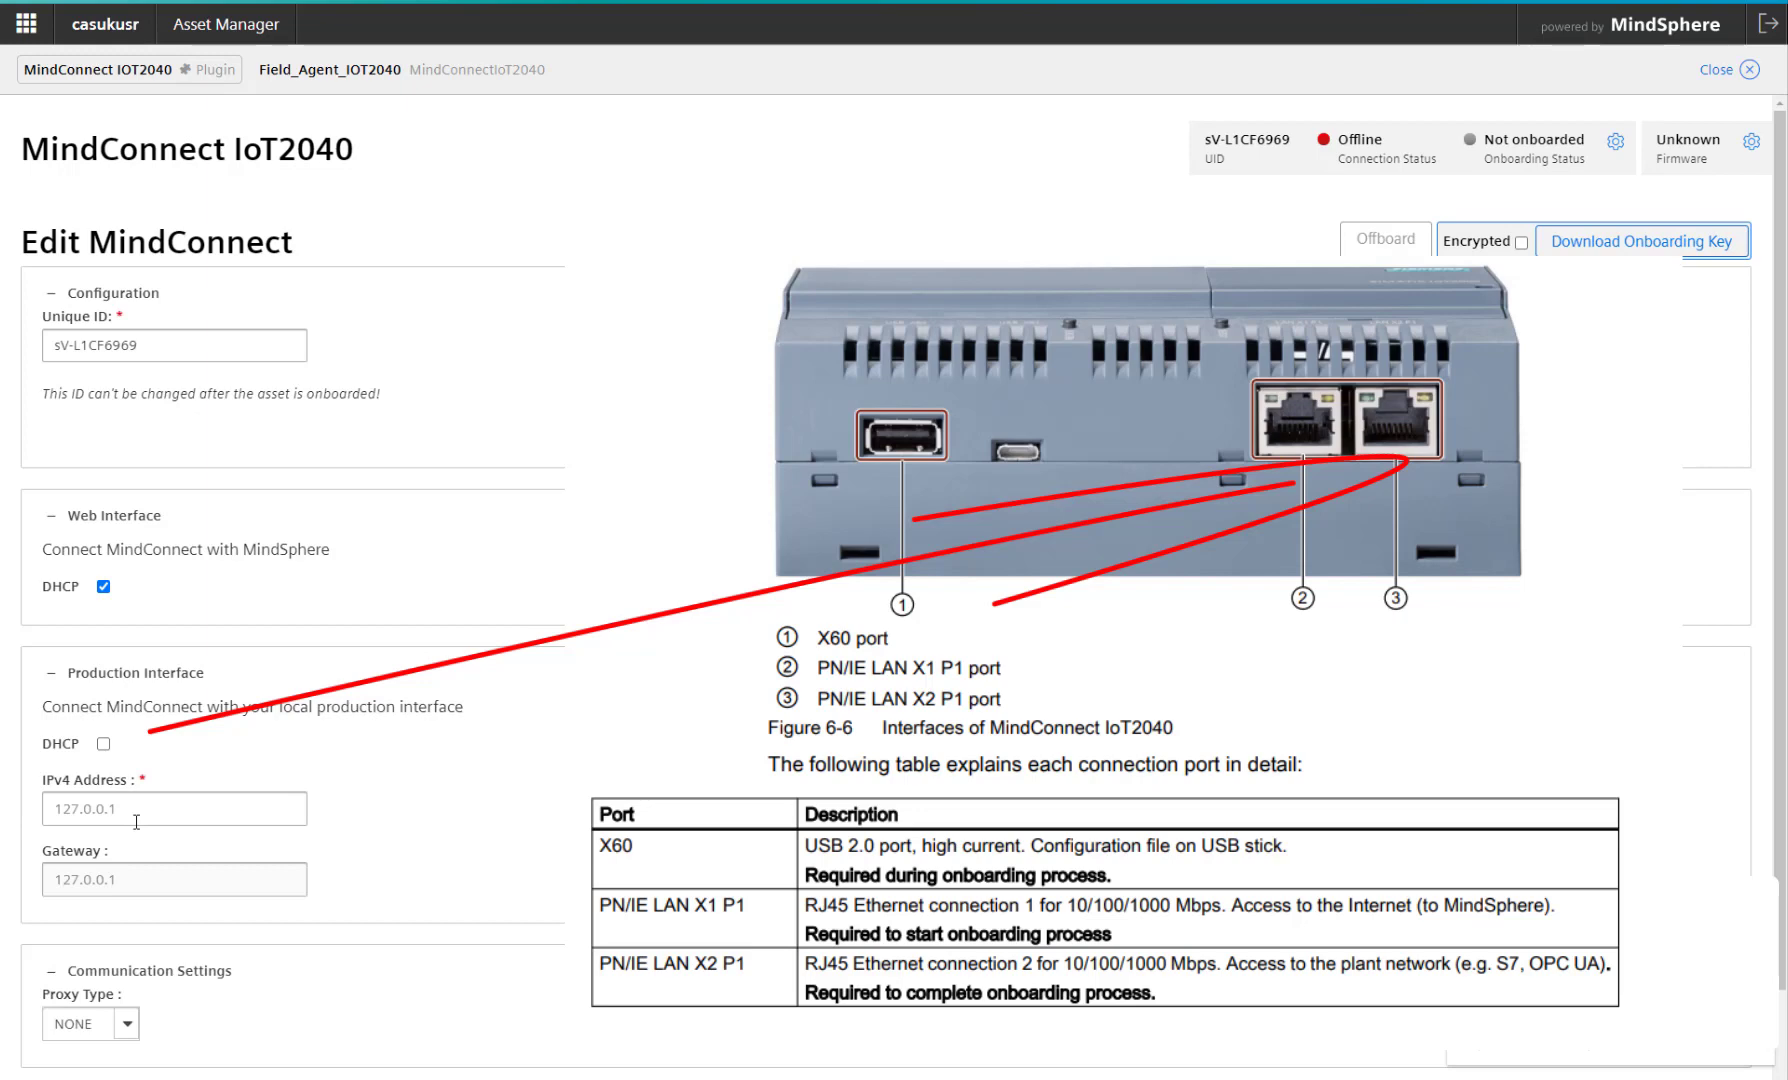
pyautogui.click(103, 744)
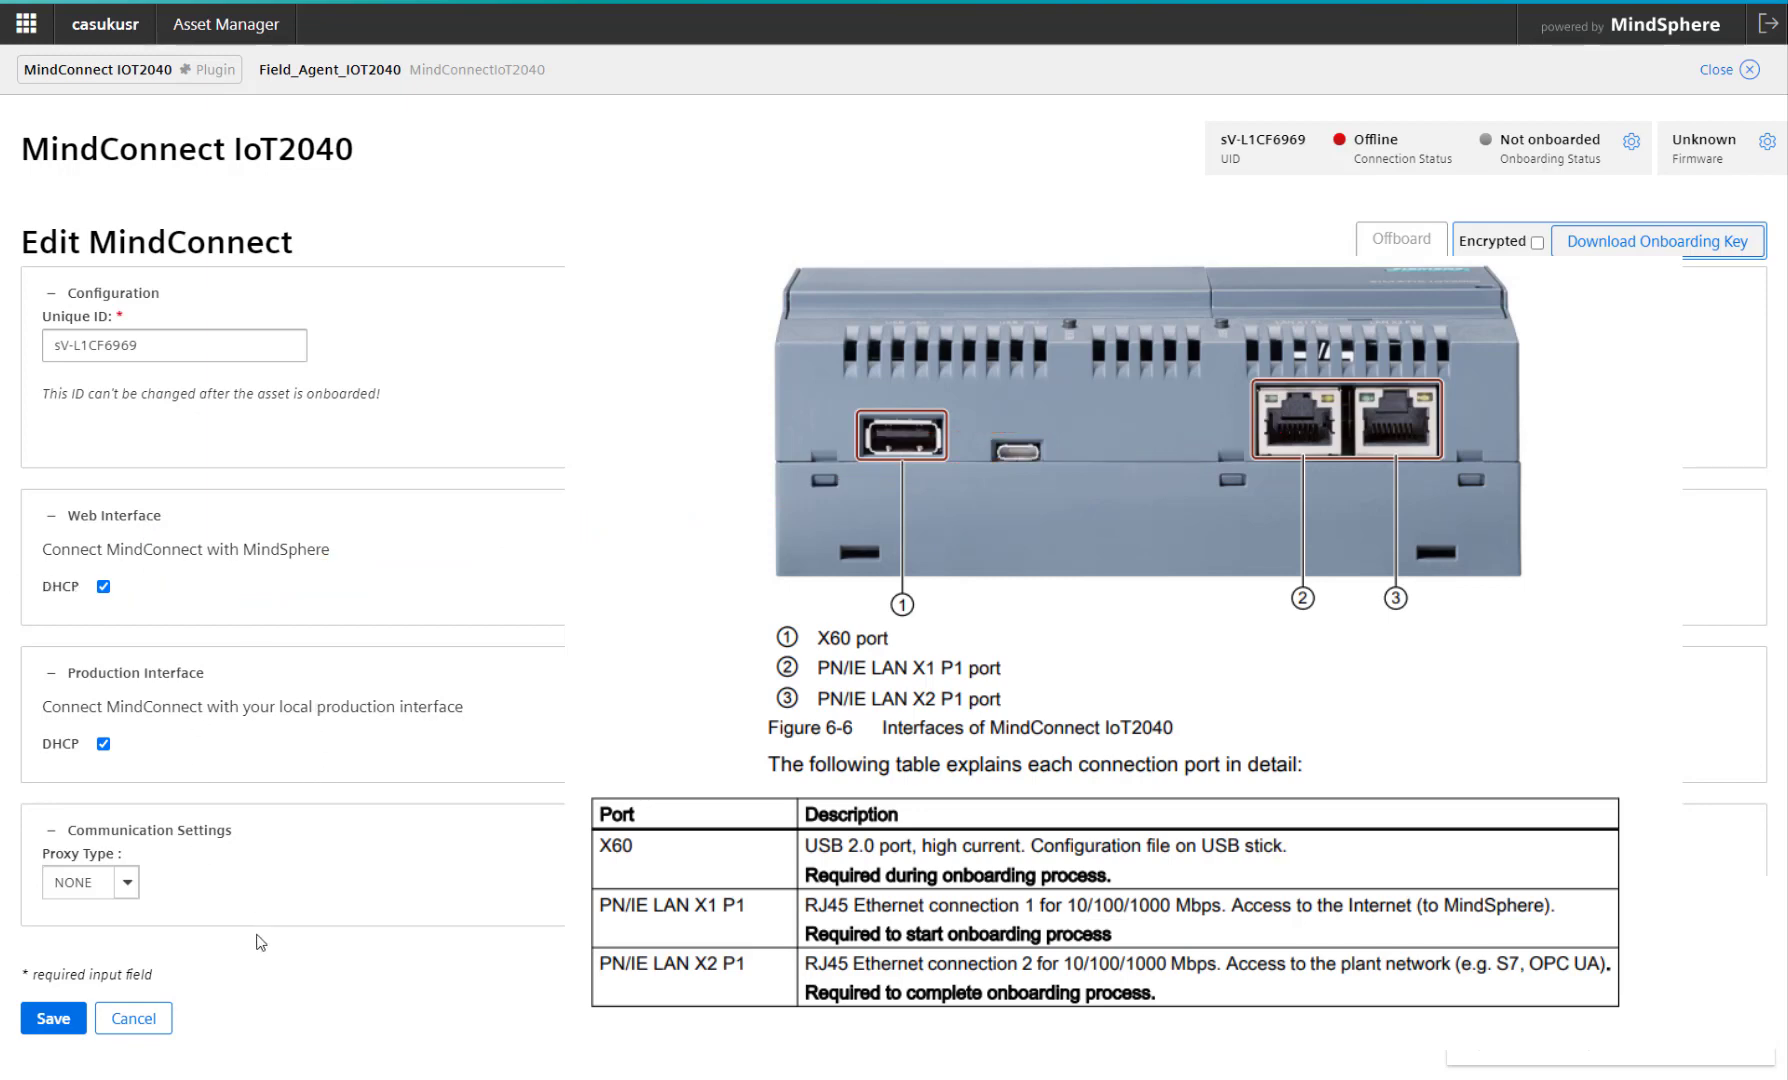
pyautogui.click(55, 1020)
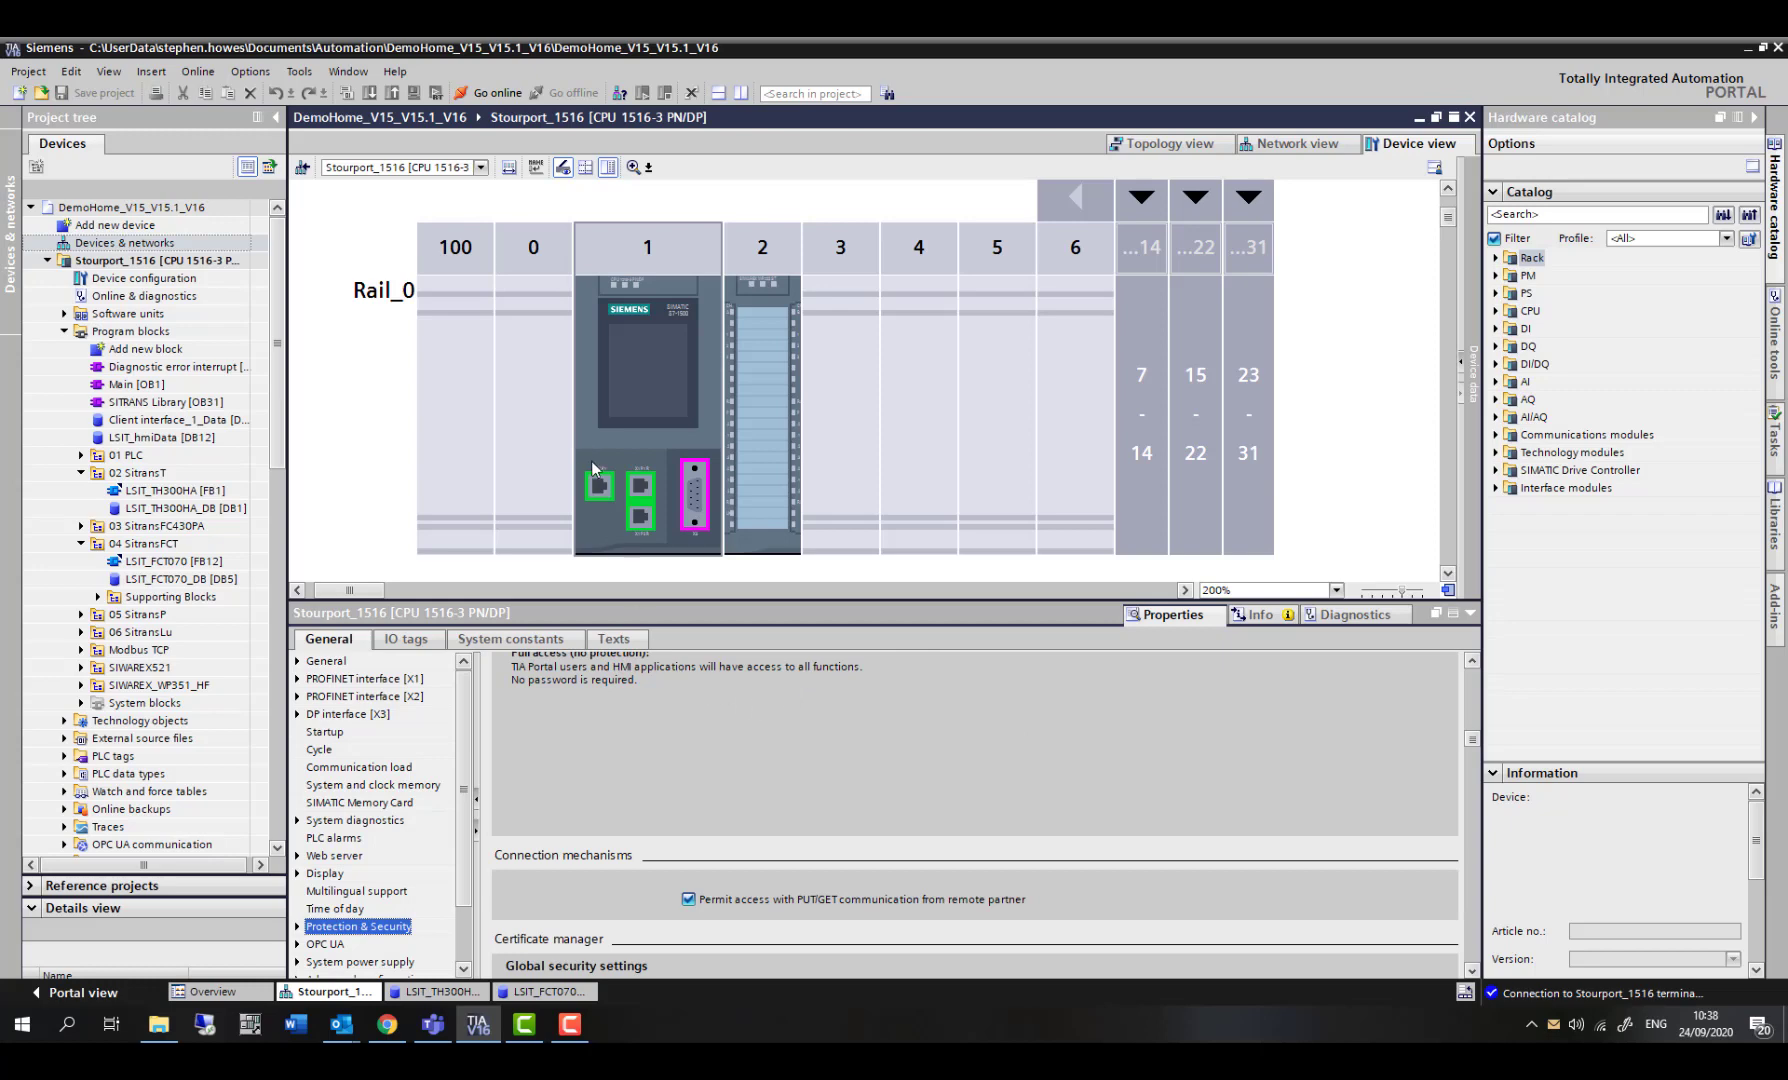
# - Select the CPU's X2 port to view its IP 192.168.9.1 and mask 255.255.255.0
pyautogui.click(603, 490)
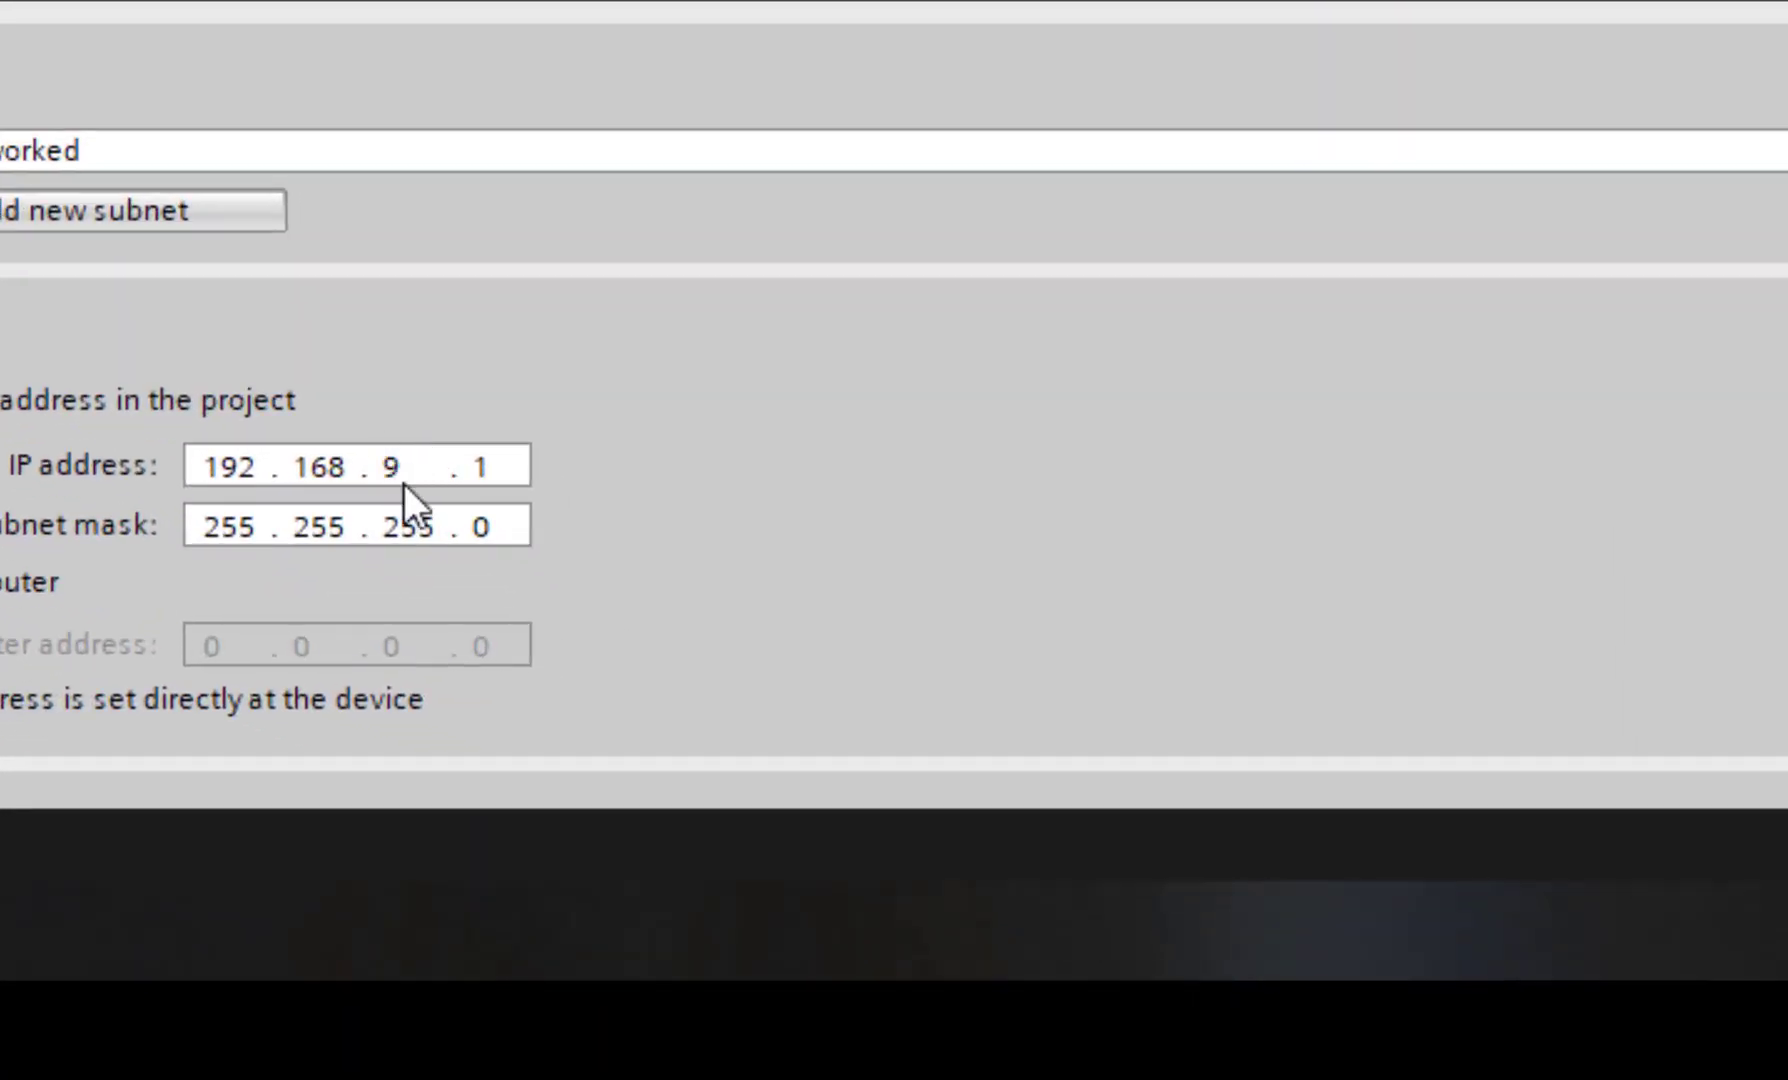
pyautogui.click(386, 471)
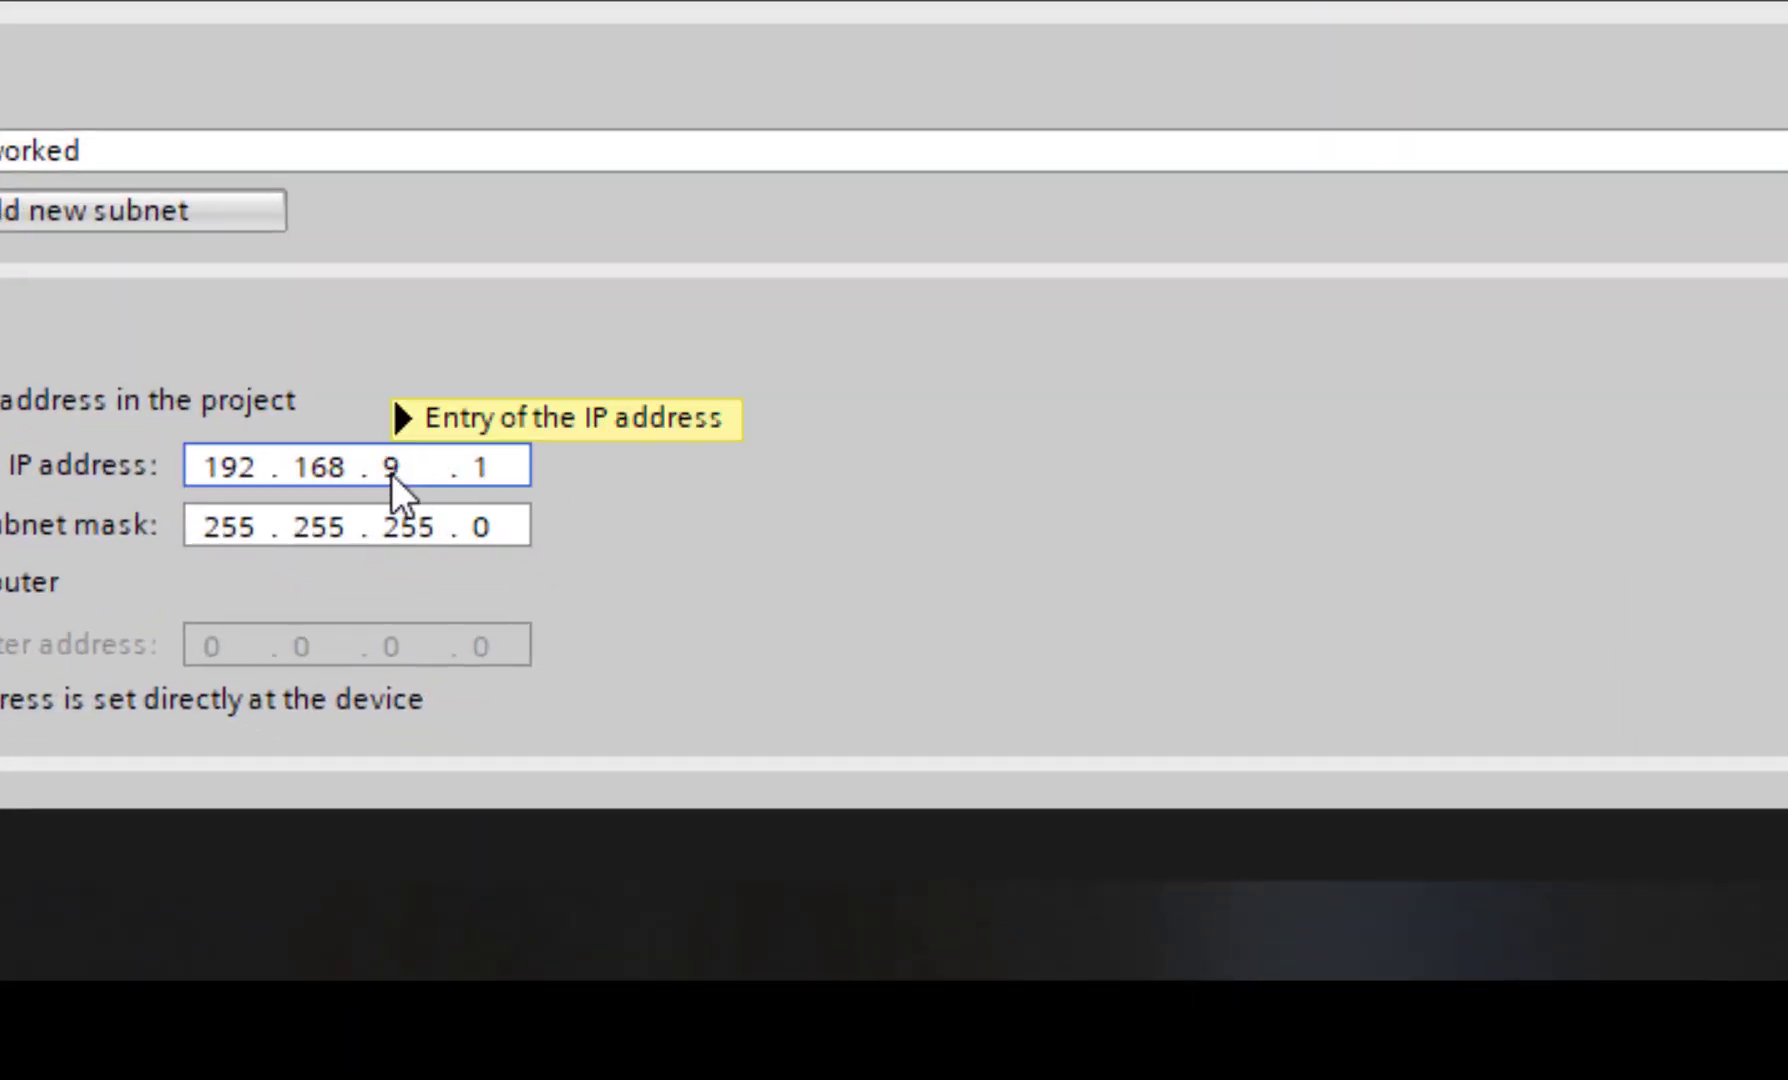
pyautogui.moveTo(391, 474)
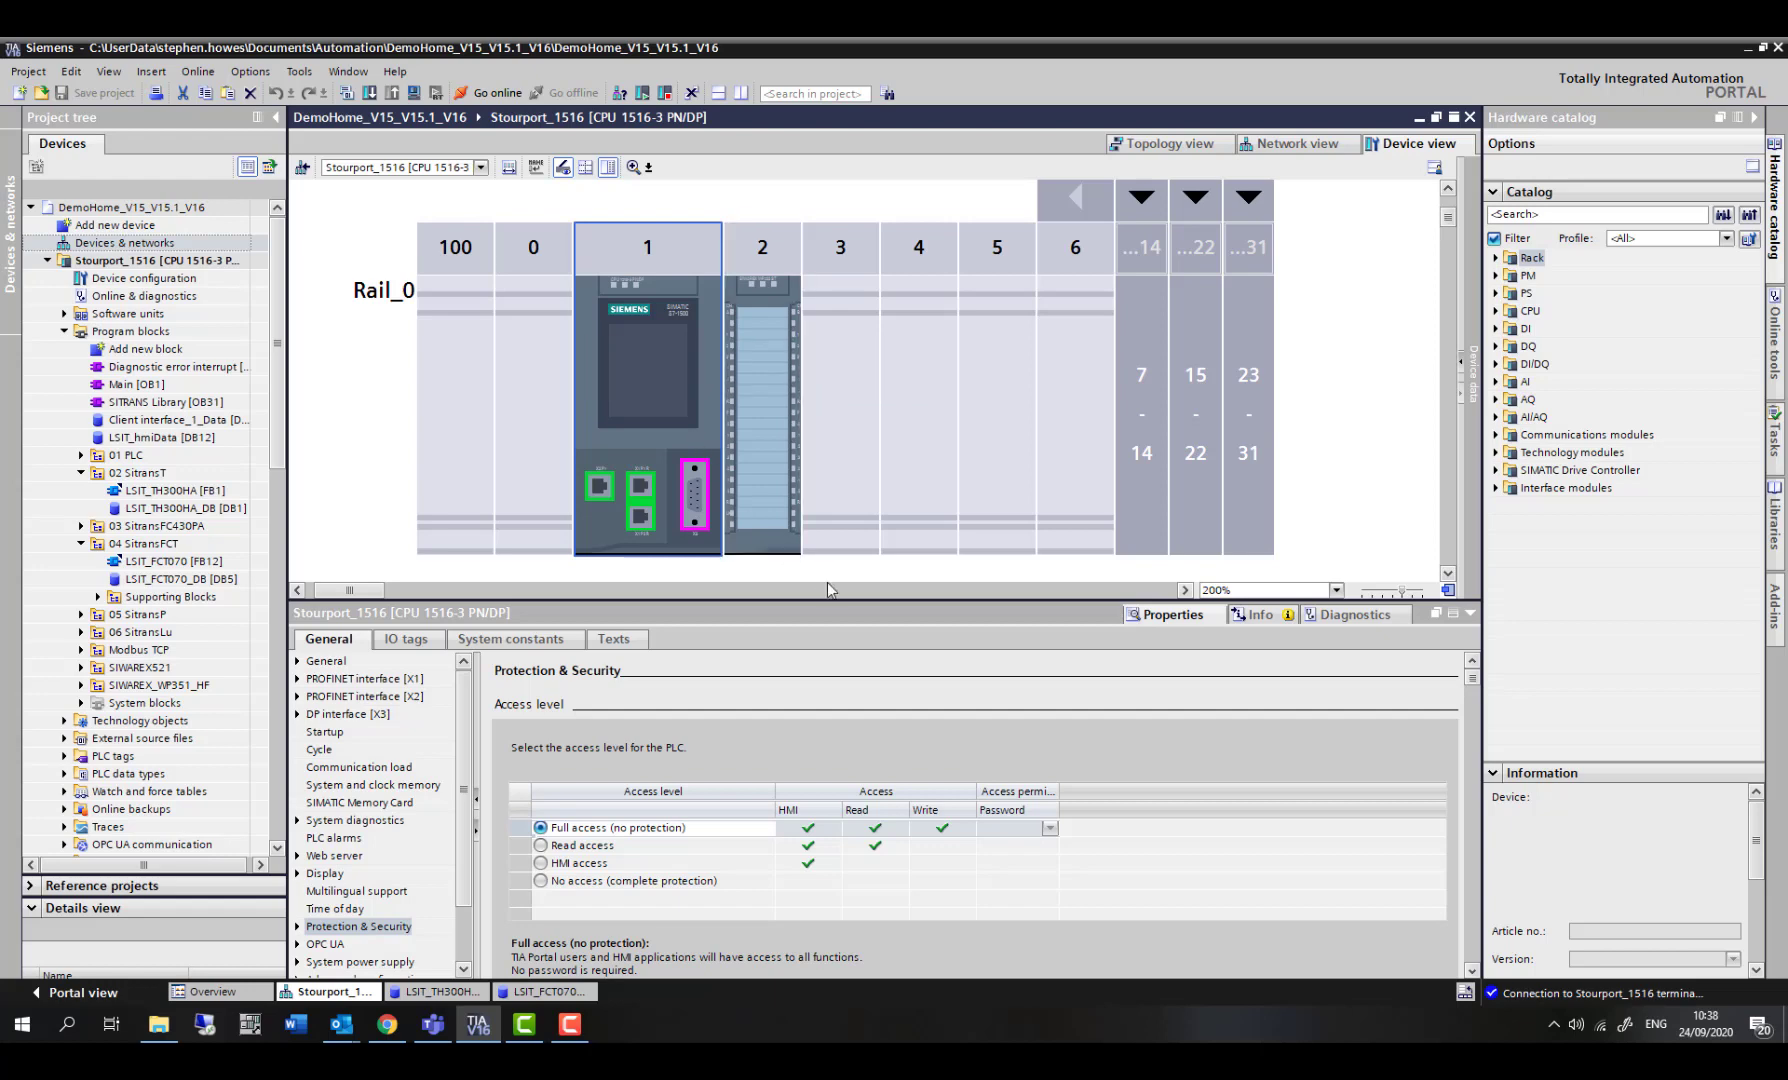
# - Enlarge the Properties pane and scroll Protection & Security to the PUT/GET connection option
pyautogui.moveTo(843, 599); pyautogui.dragTo(849, 583)
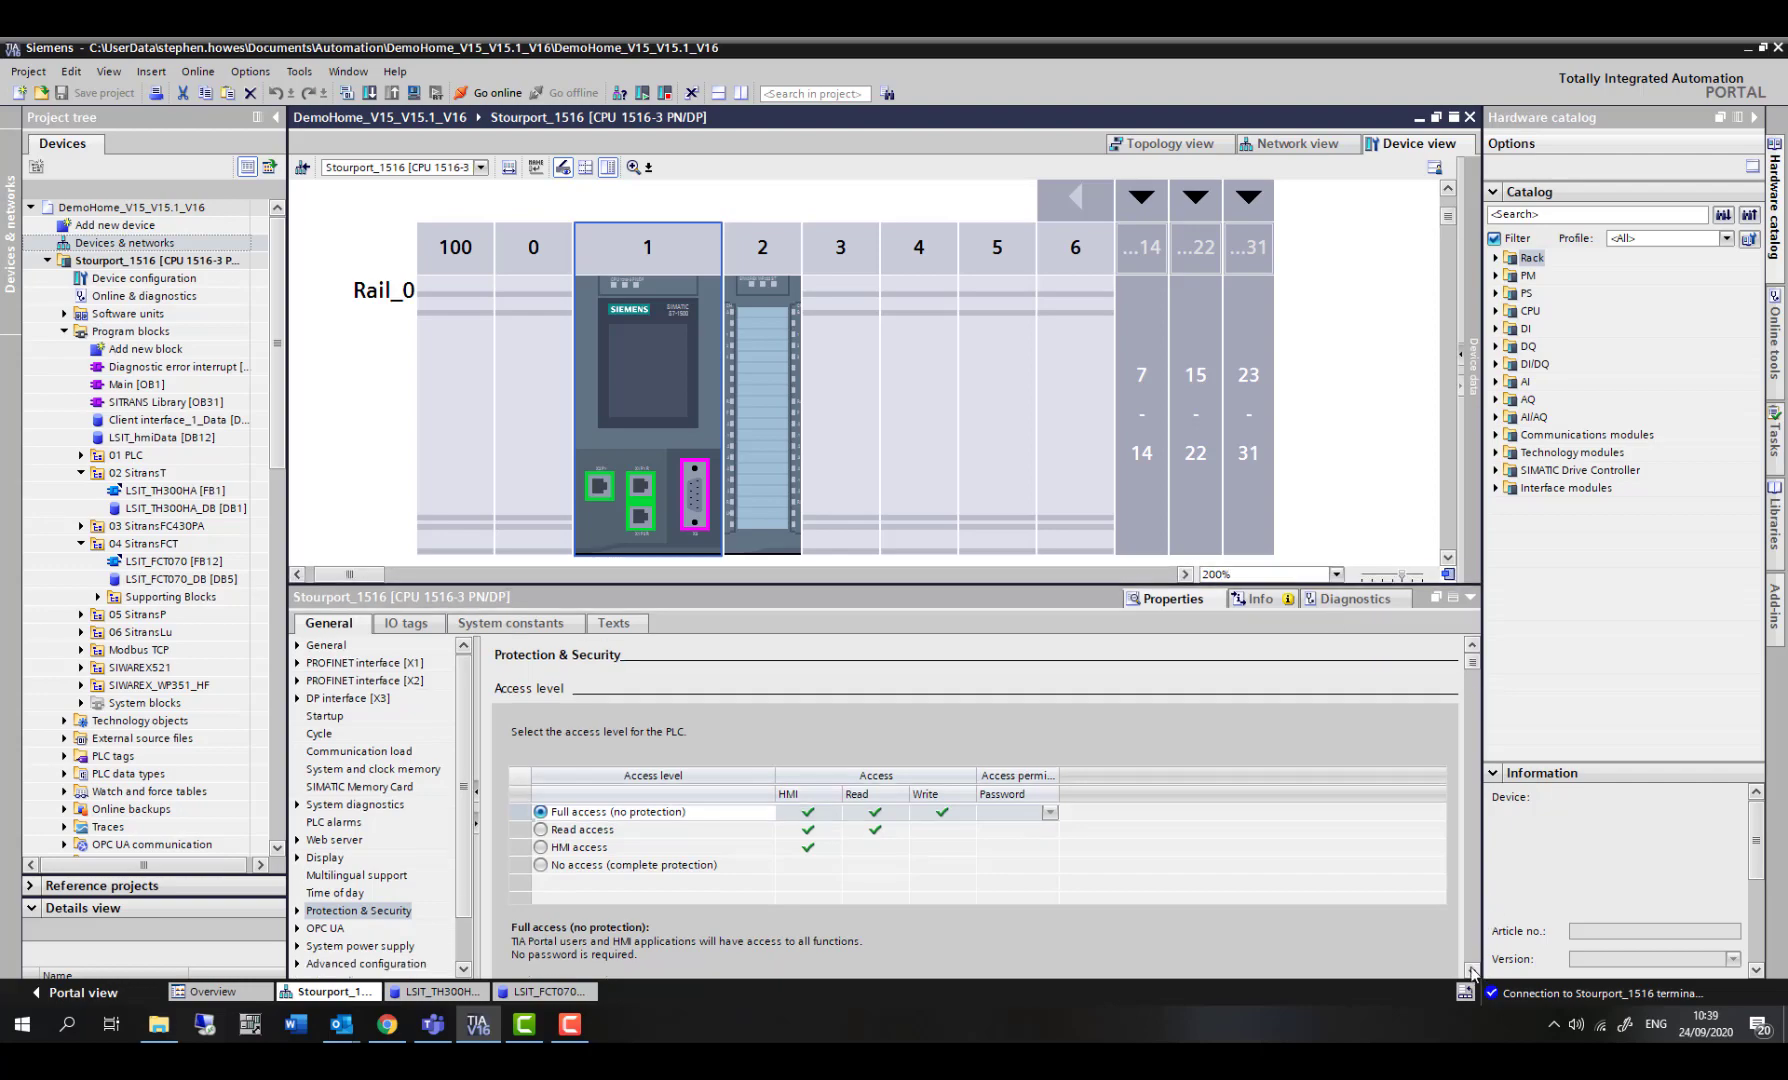
pyautogui.scroll(-3, 1478, 965)
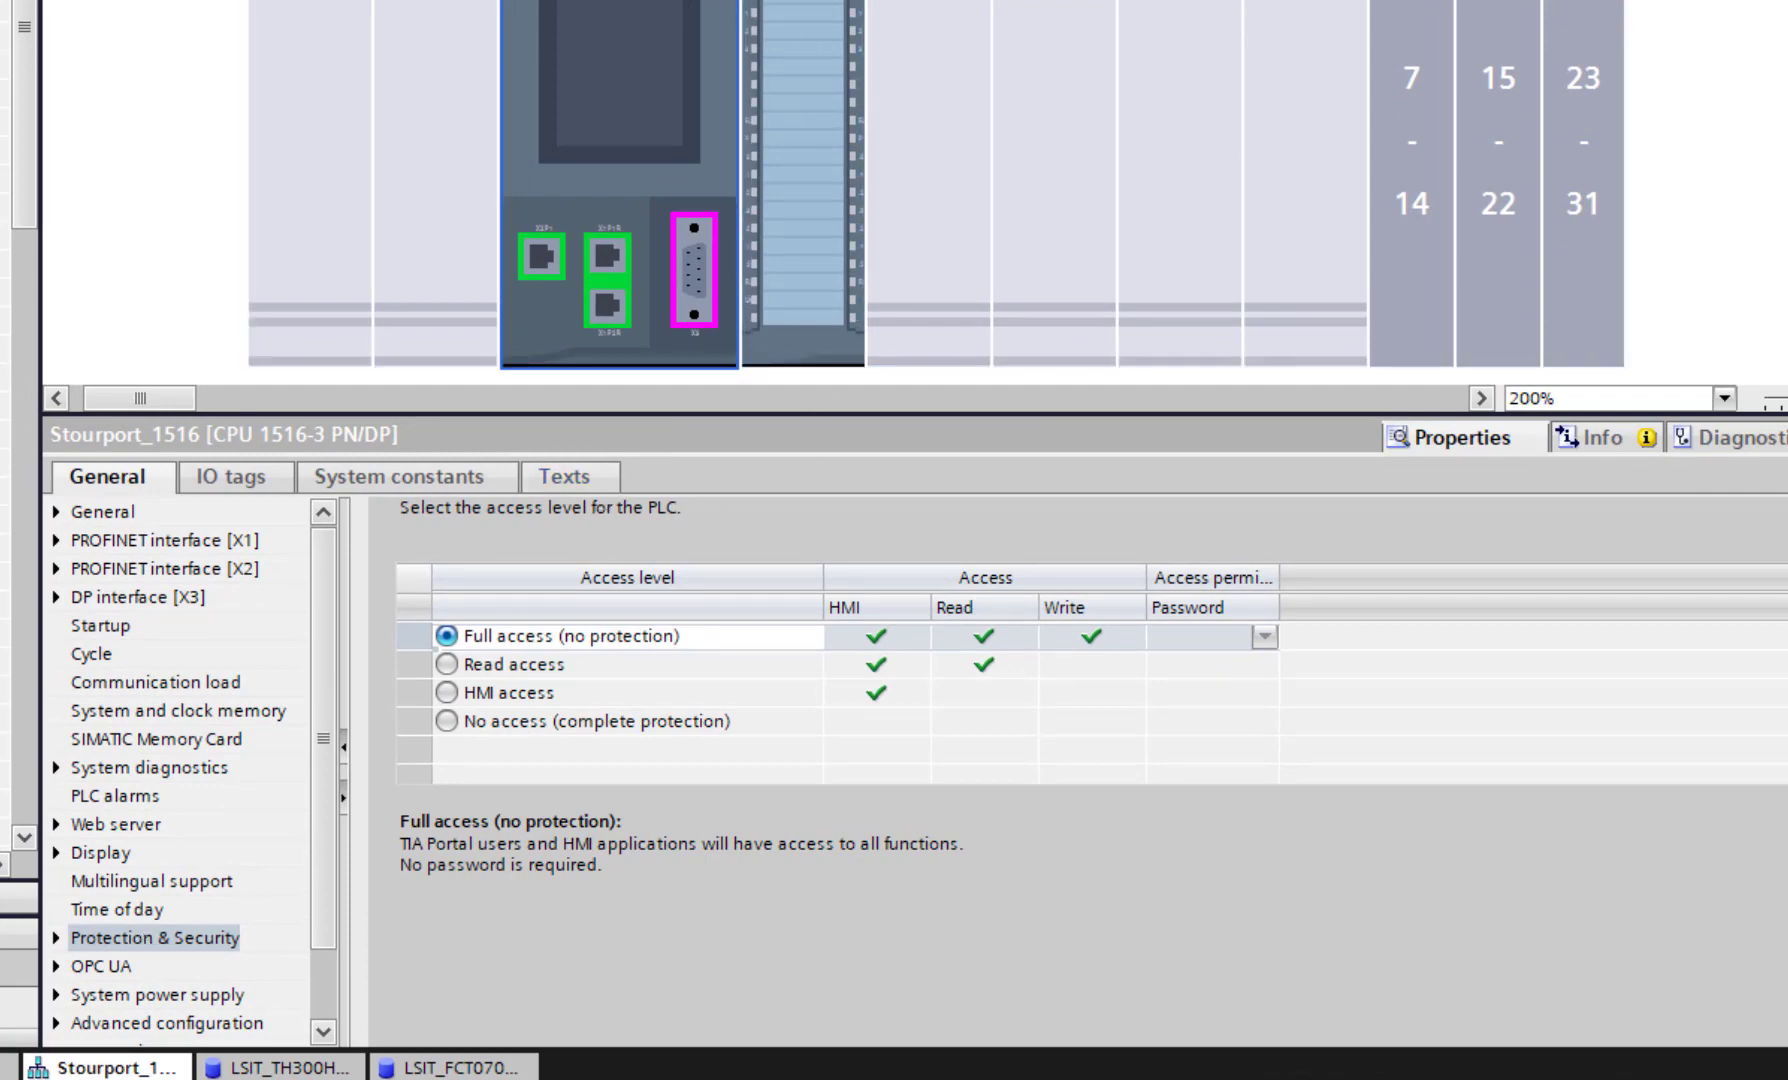
pyautogui.scroll(-5, 1078, 771)
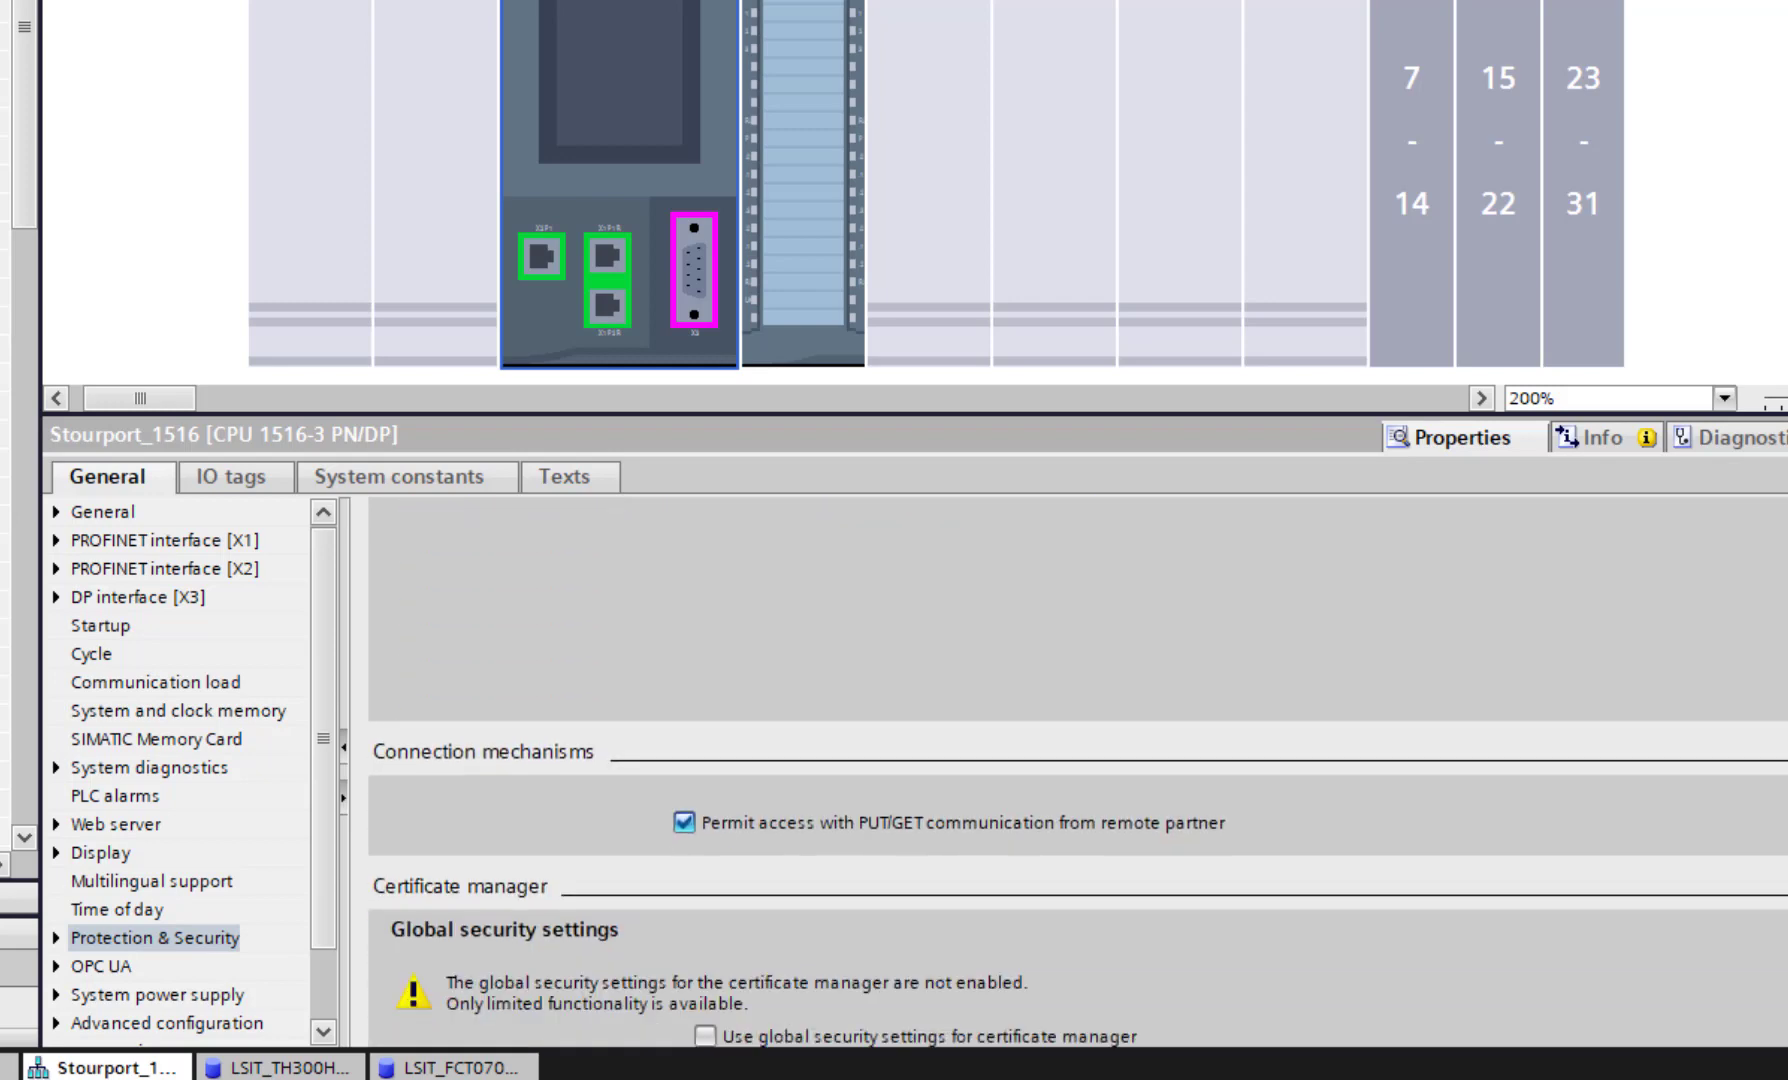
pyautogui.scroll(-1, 1078, 771)
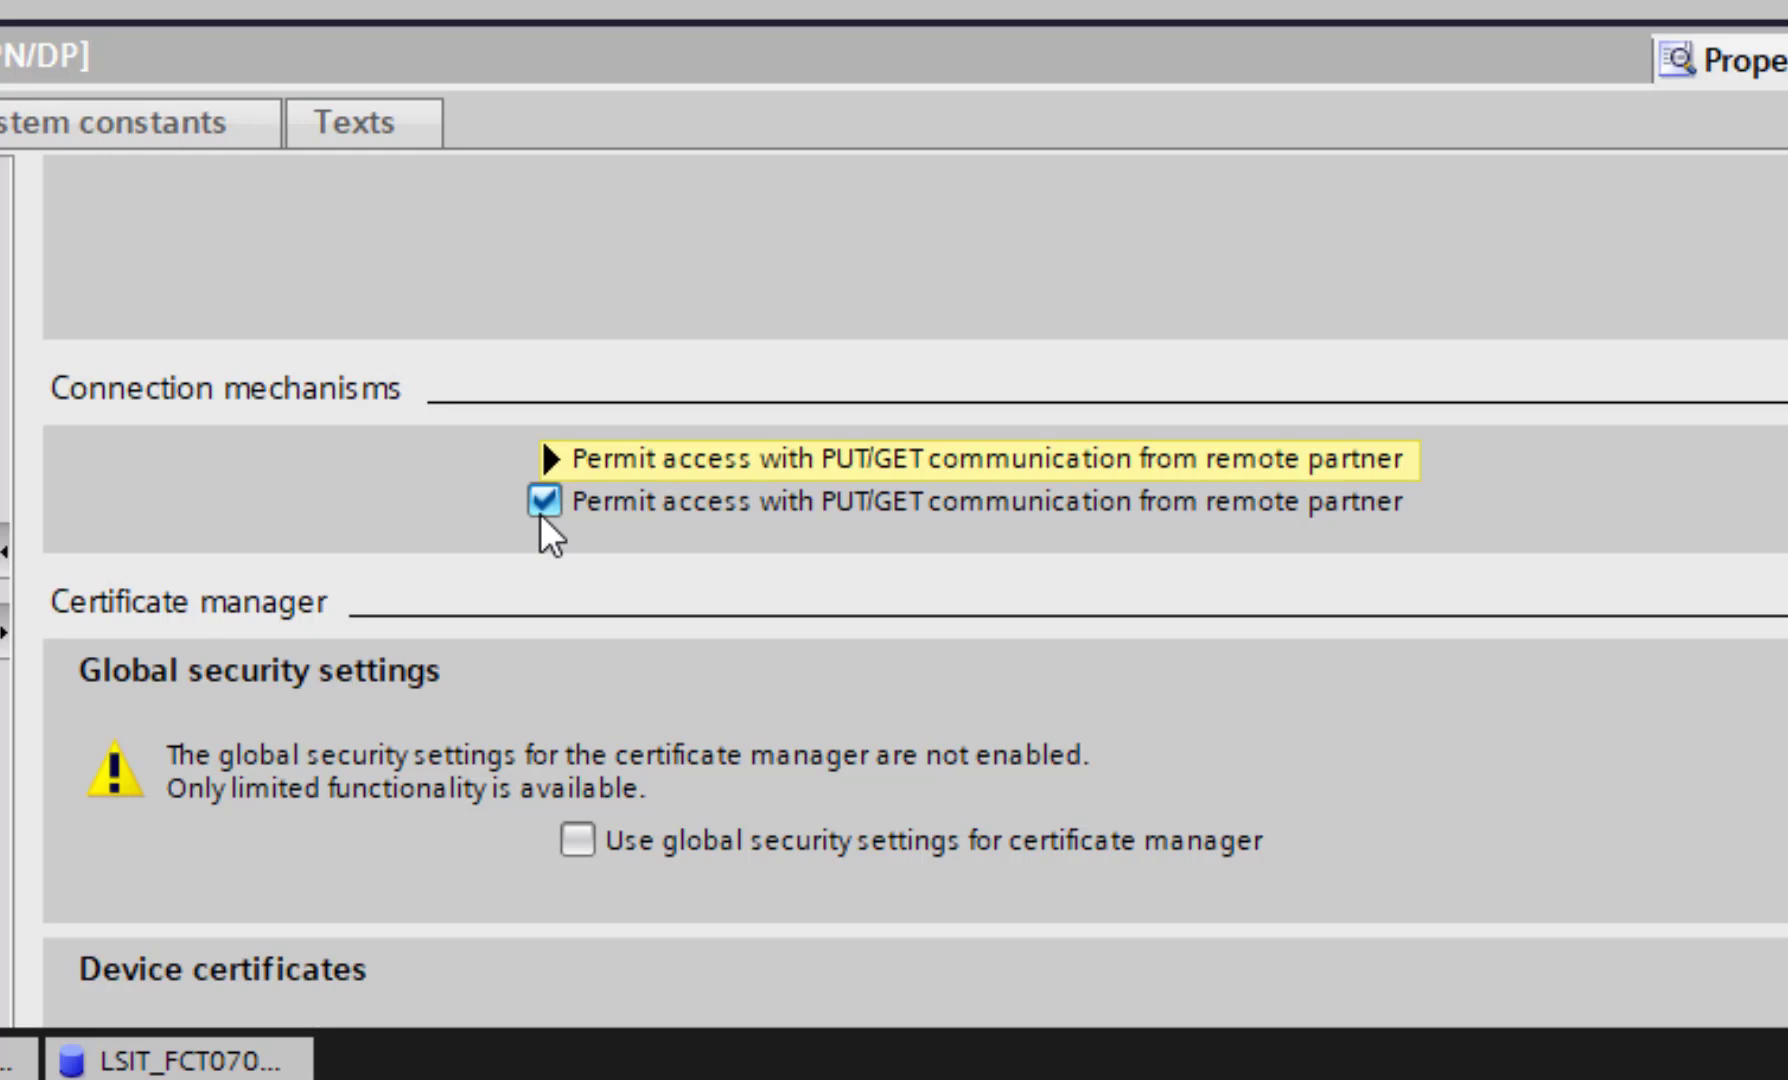
pyautogui.moveTo(541, 513)
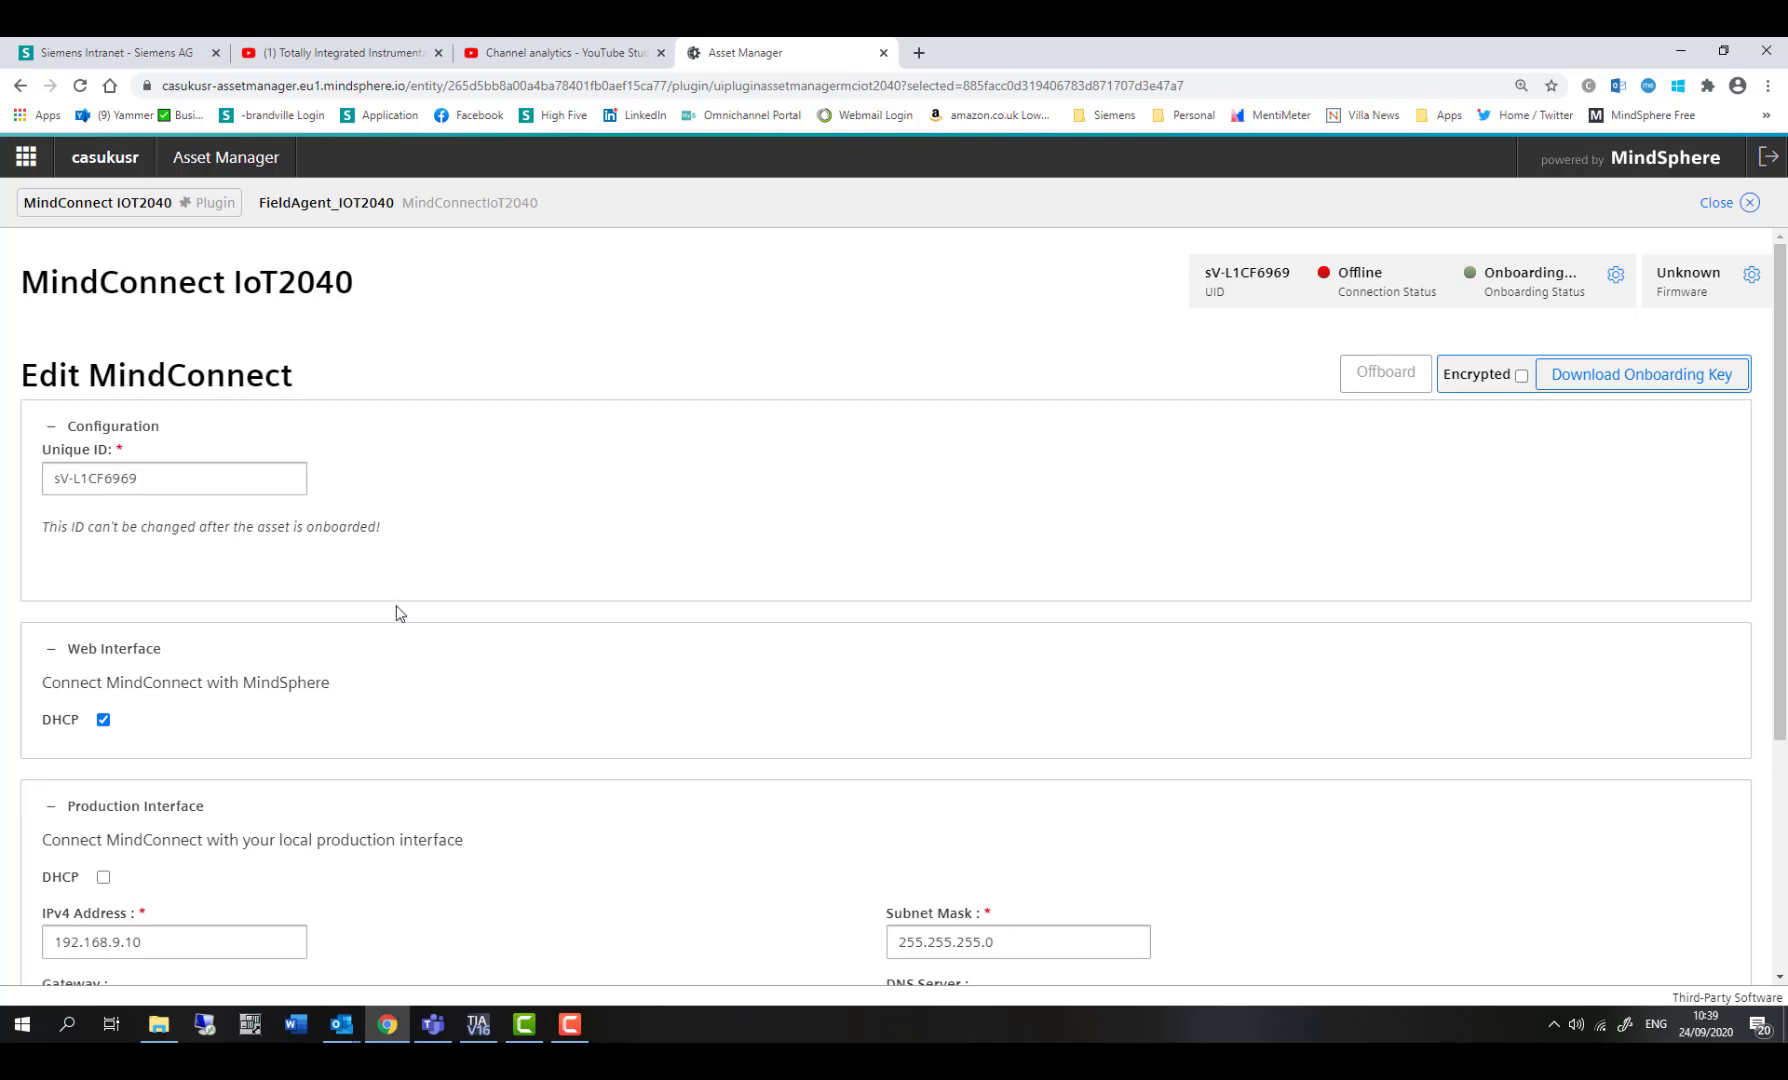
# - Save the Edit MindConnect page with production IP 192.168.9.10 and confirm with Yes
pyautogui.scroll(-2, 296, 708)
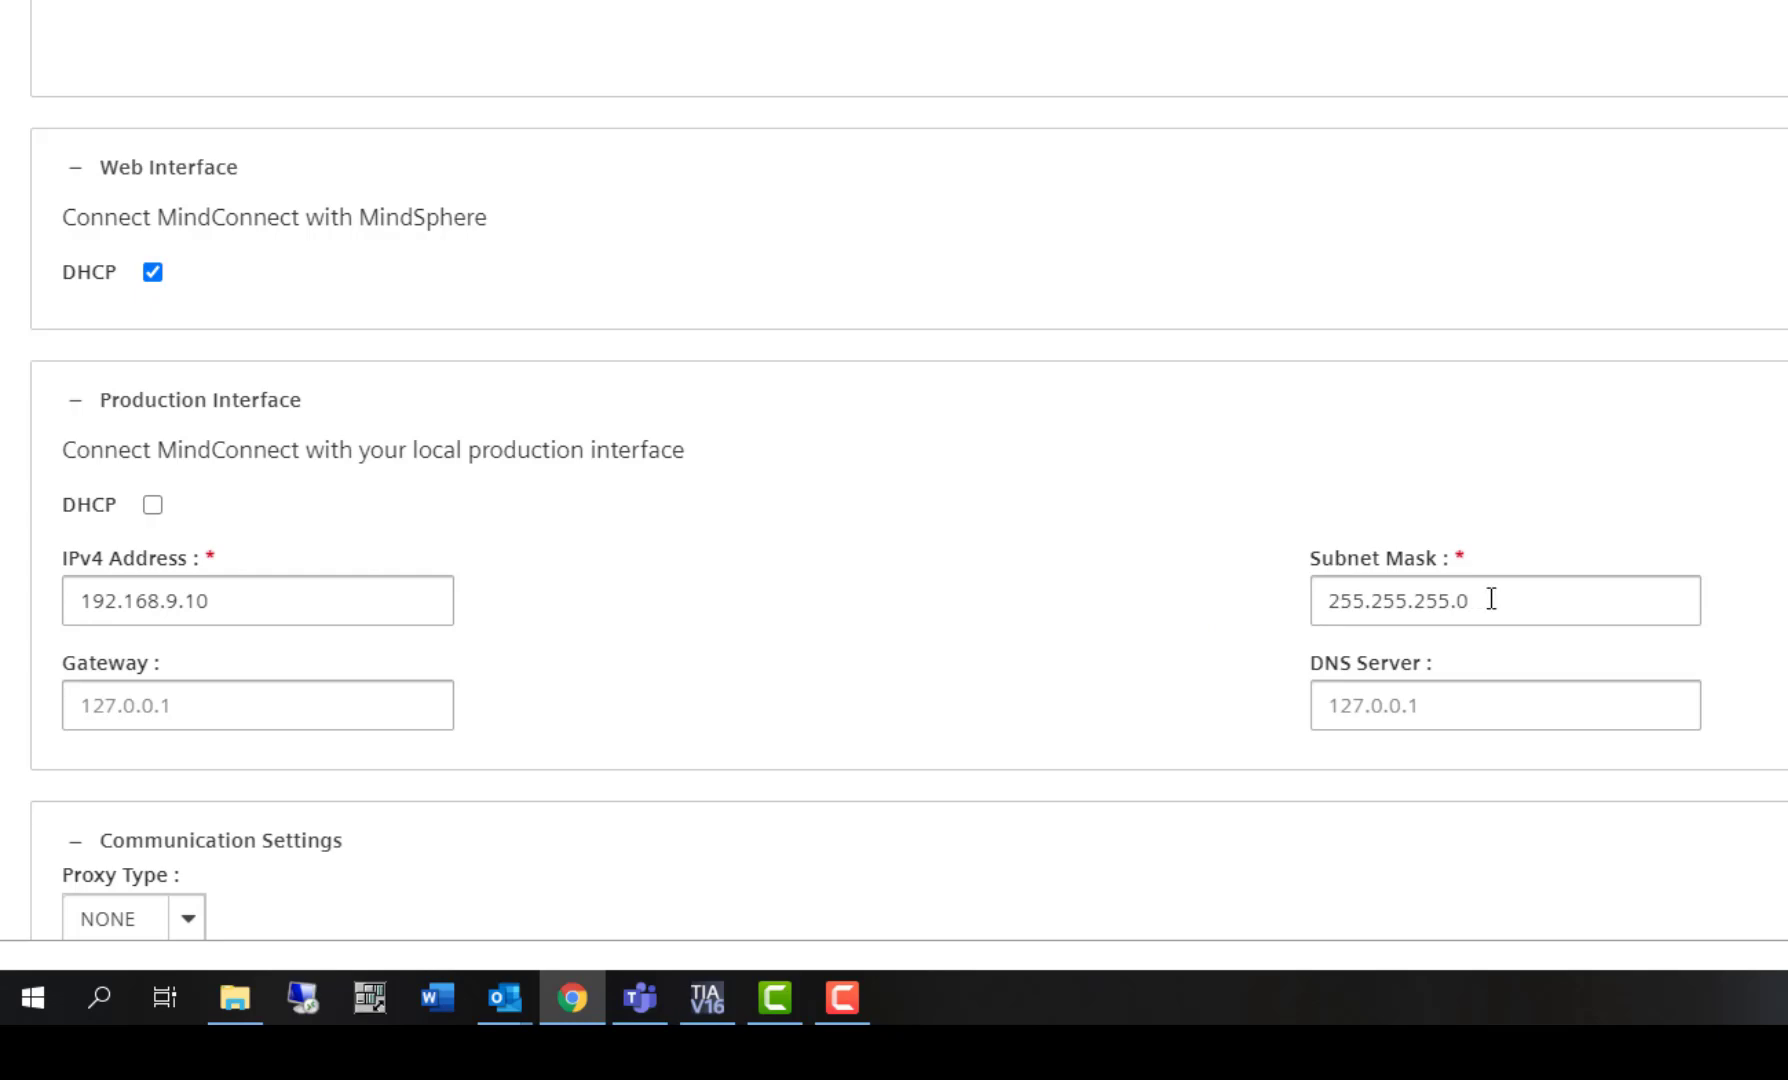
pyautogui.scroll(-3, 975, 597)
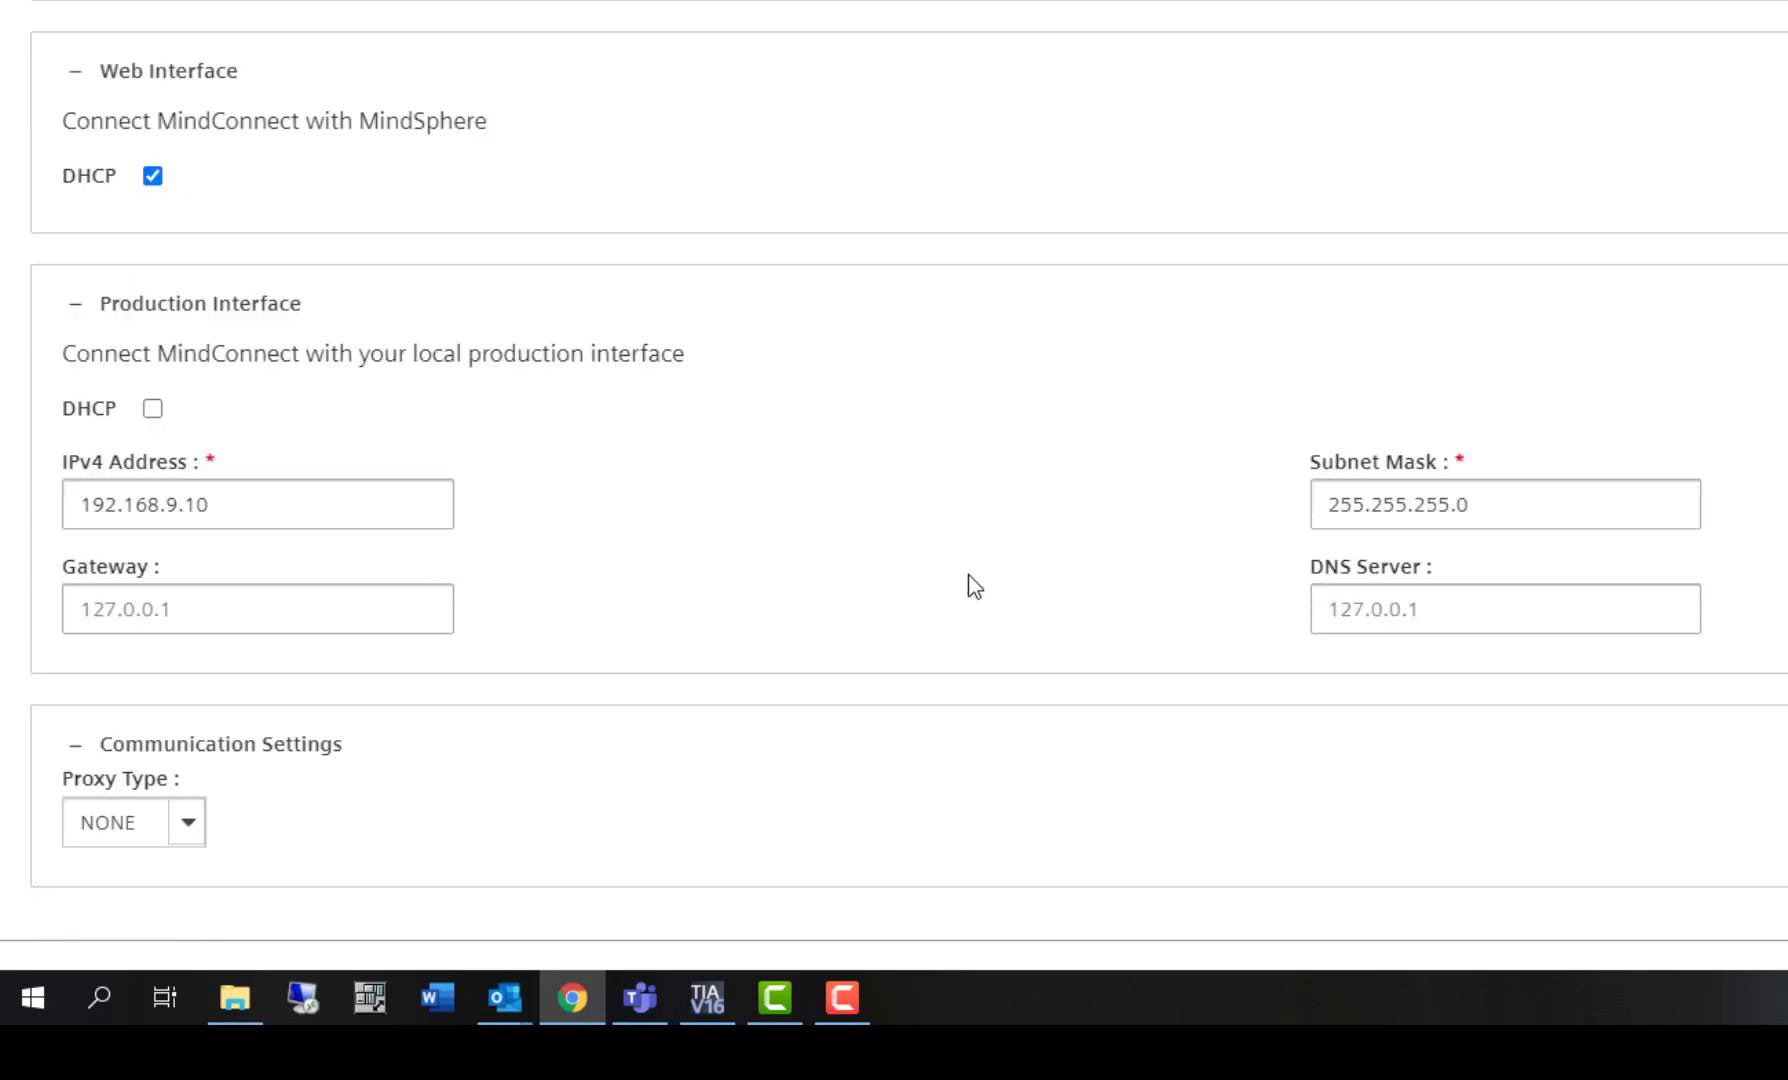
pyautogui.scroll(1, 833, 395)
pyautogui.scroll(2, 833, 395)
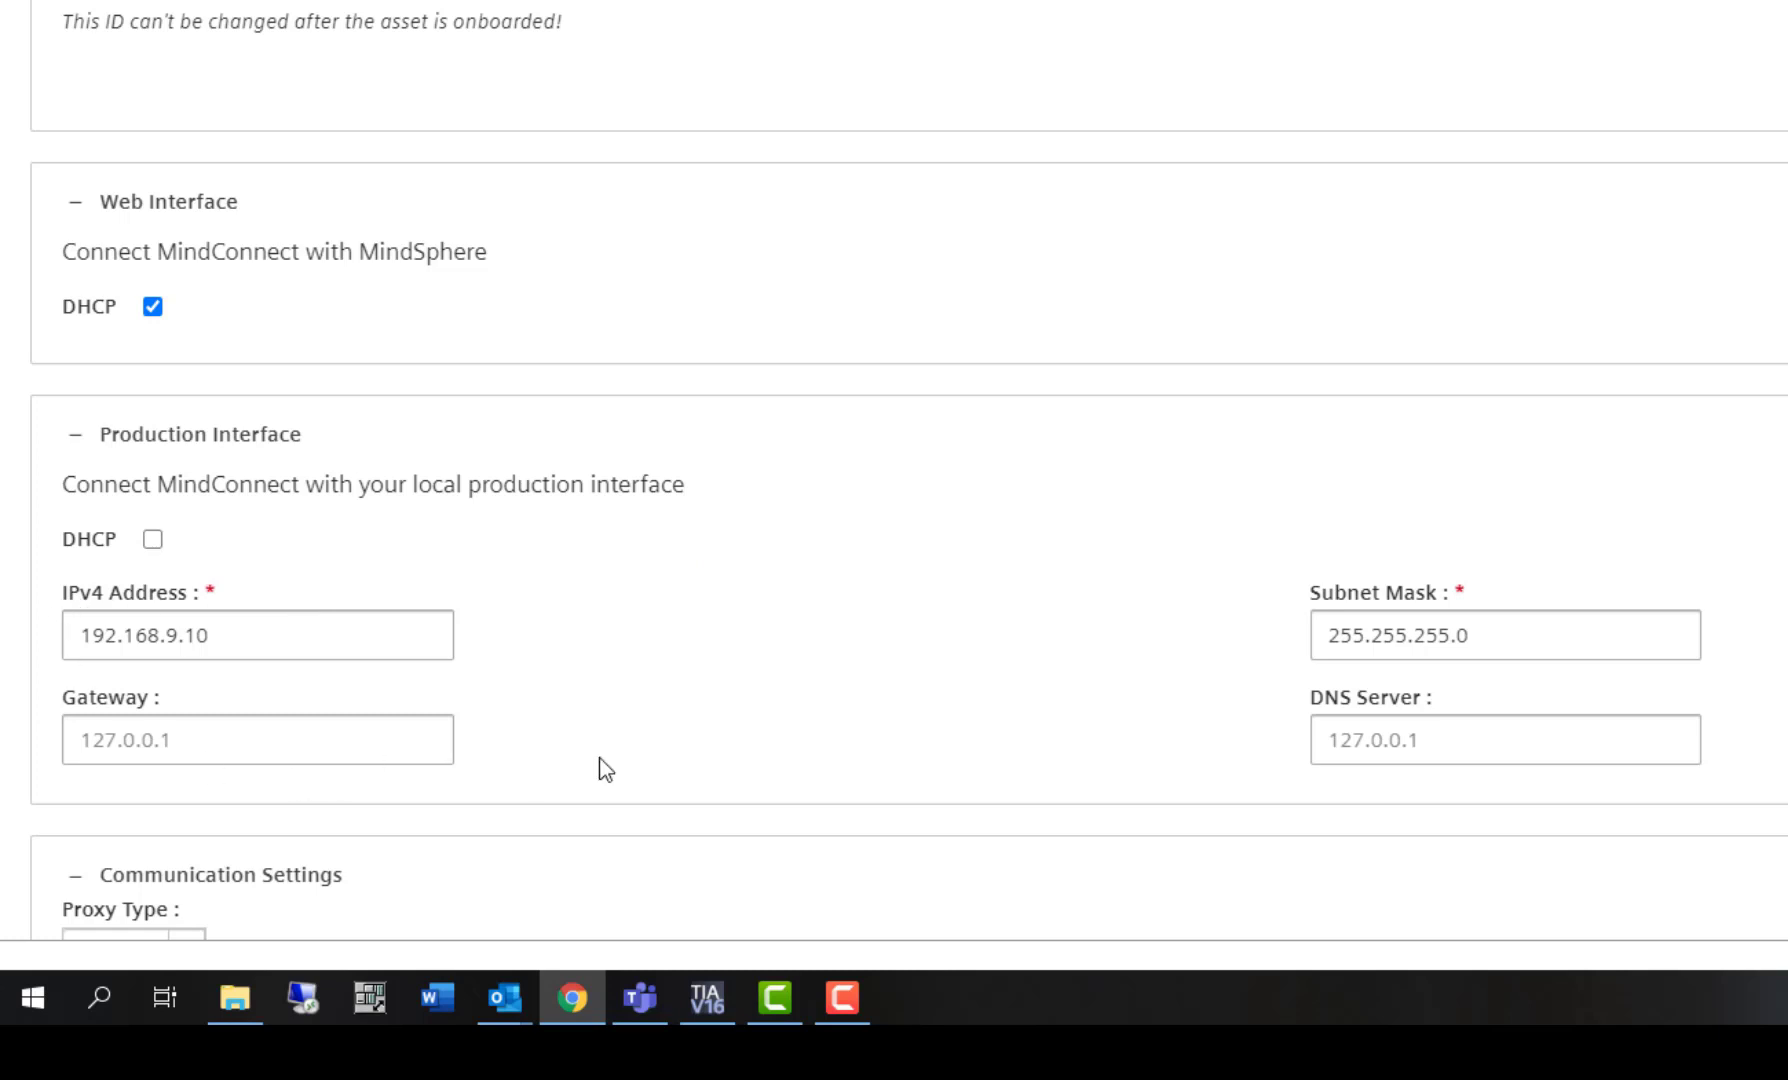
pyautogui.scroll(-3, 900, 674)
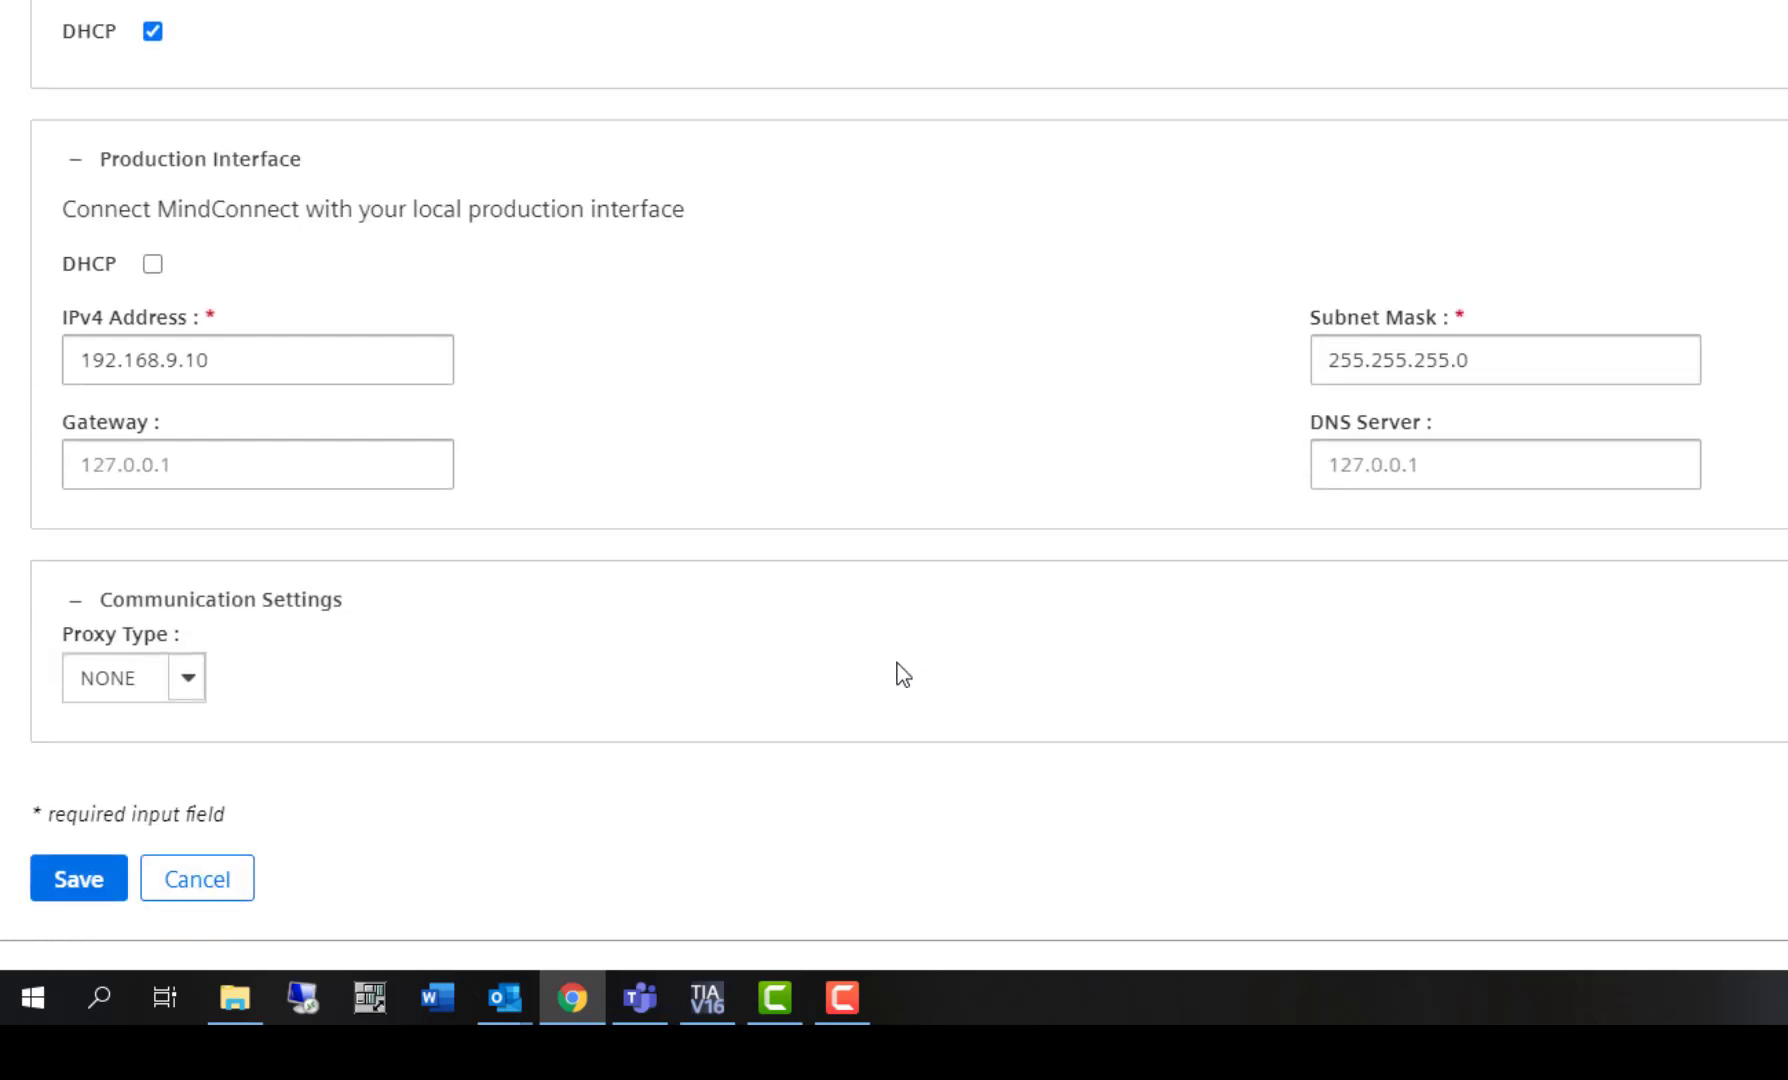
pyautogui.click(70, 882)
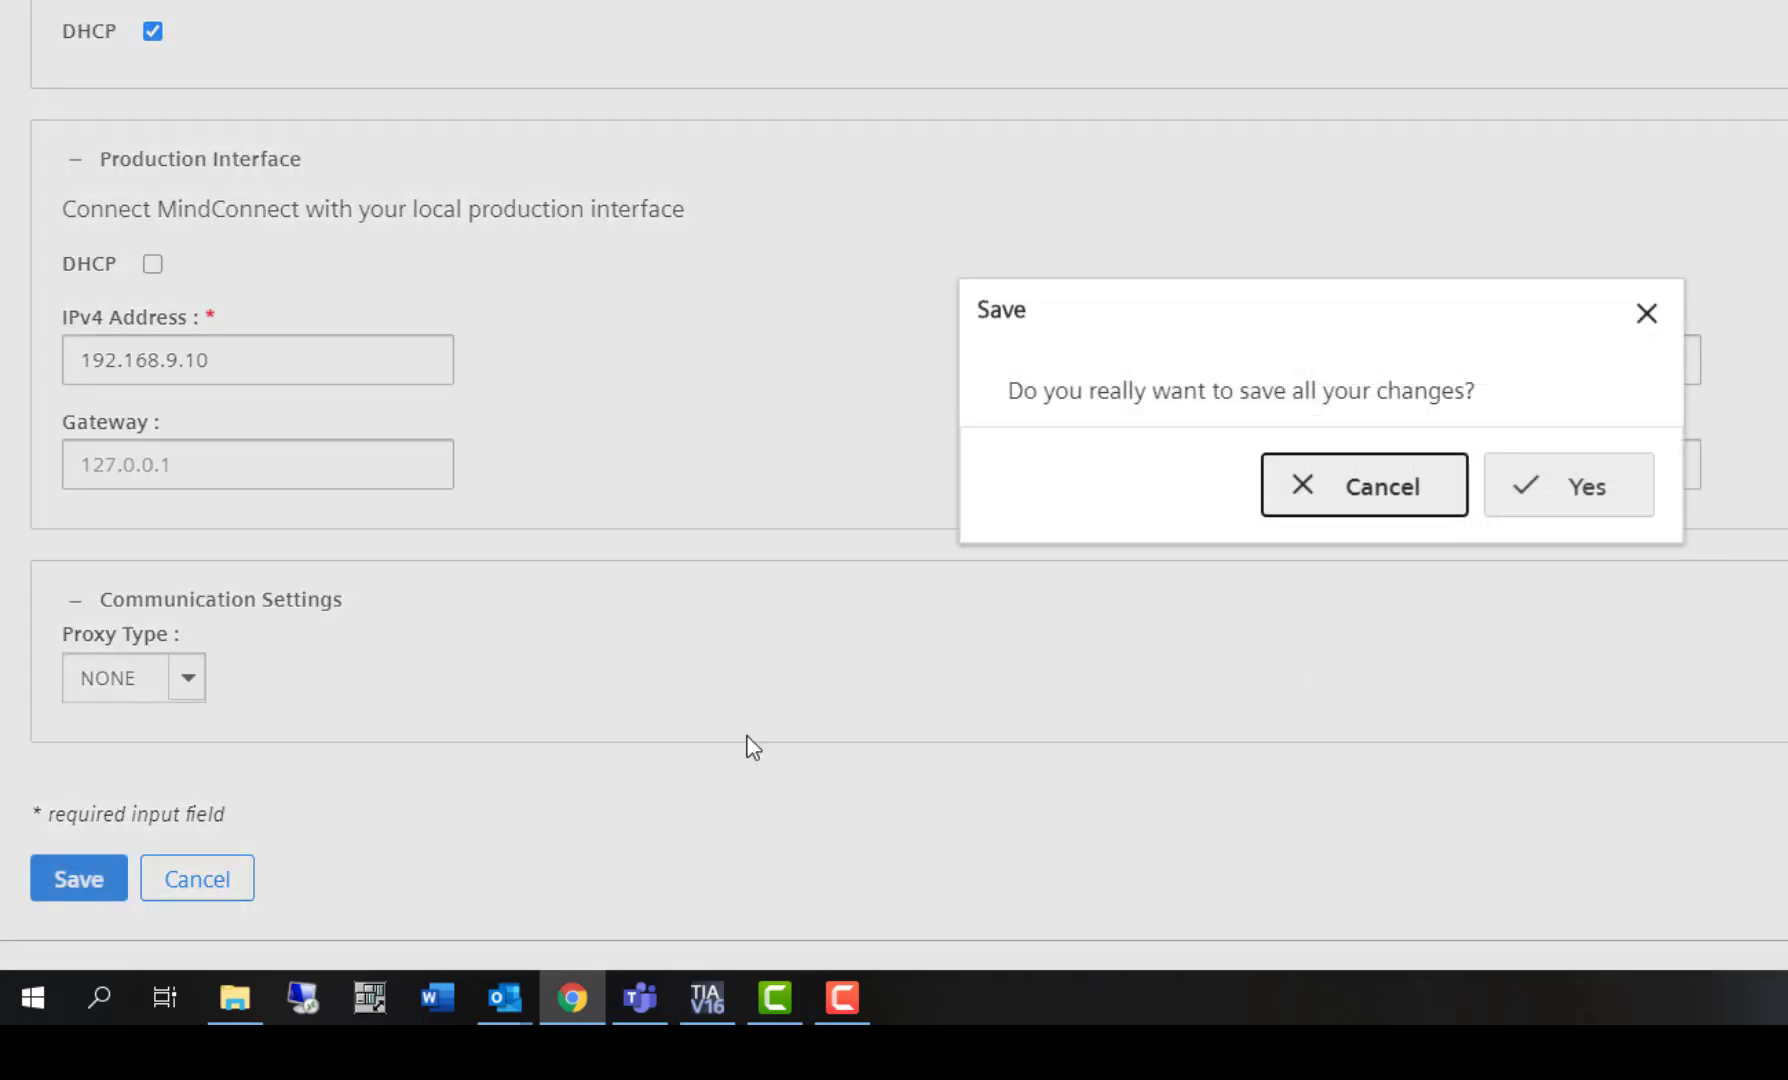
pyautogui.click(1595, 500)
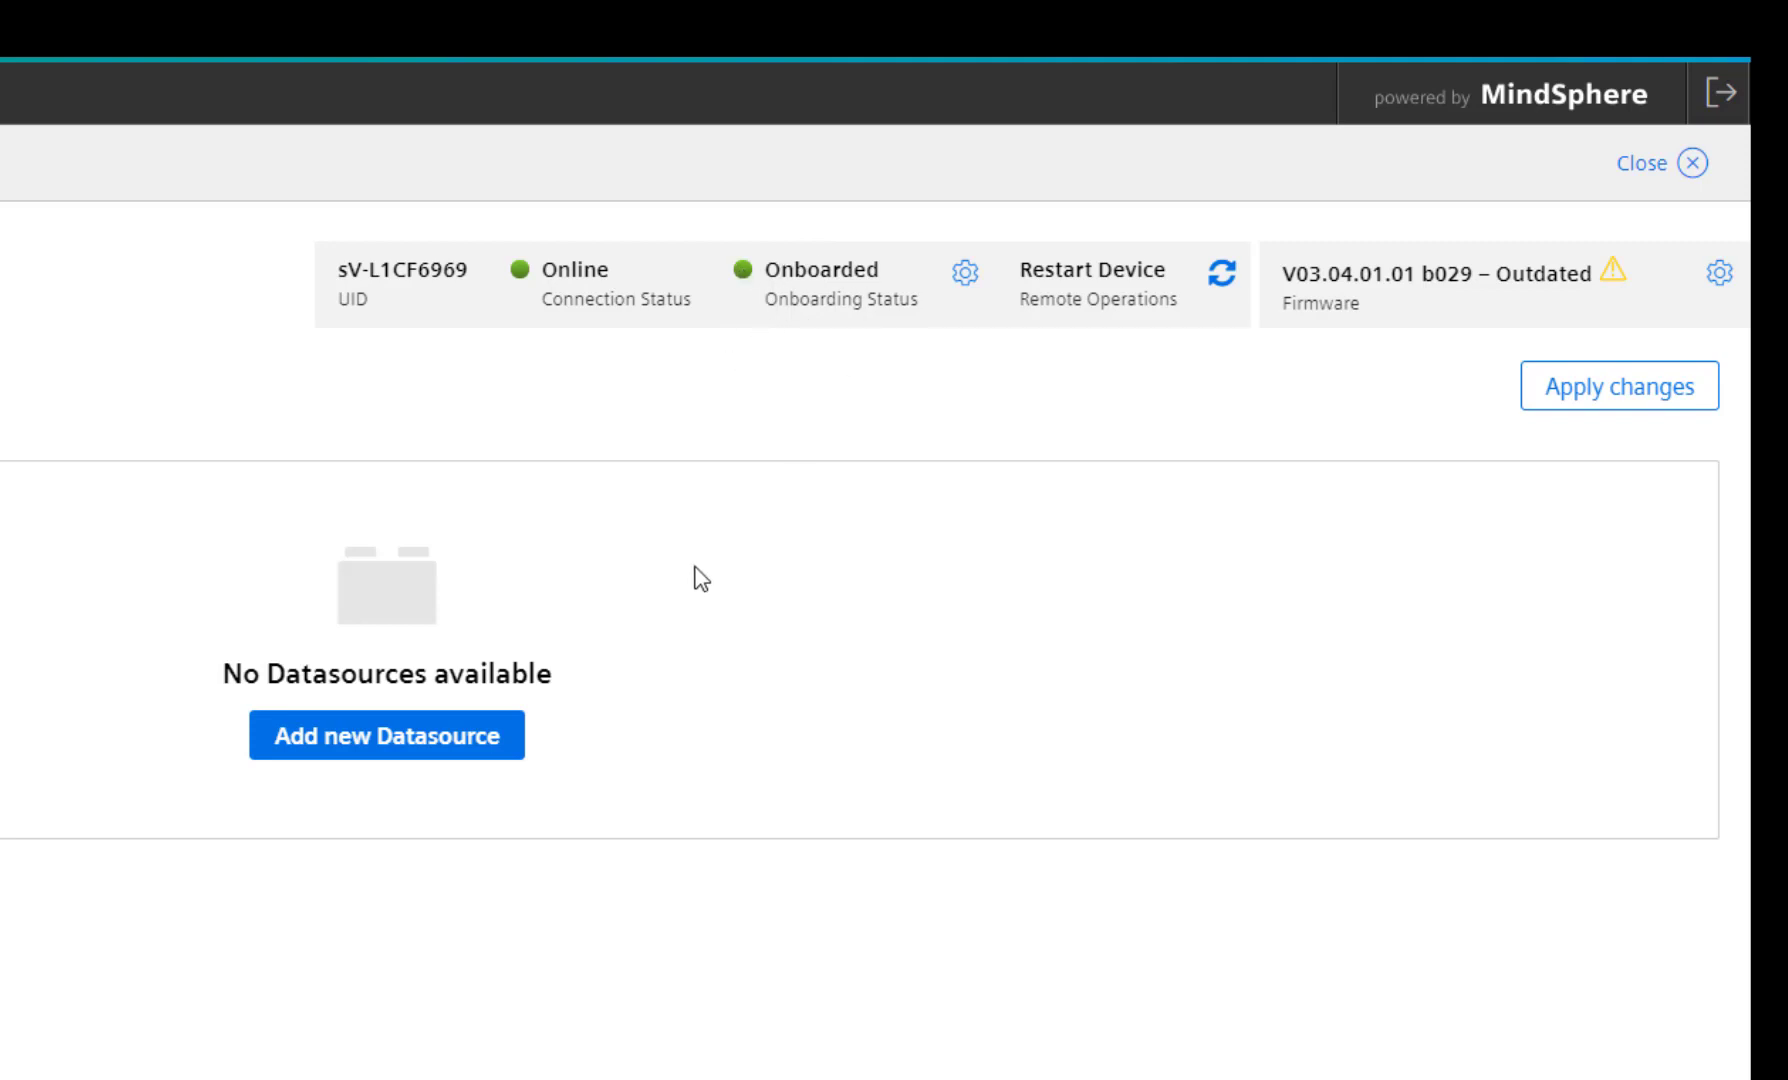
# - Open the firmware details for the outdated V03.04.01.01 b029 firmware
pyautogui.click(1718, 274)
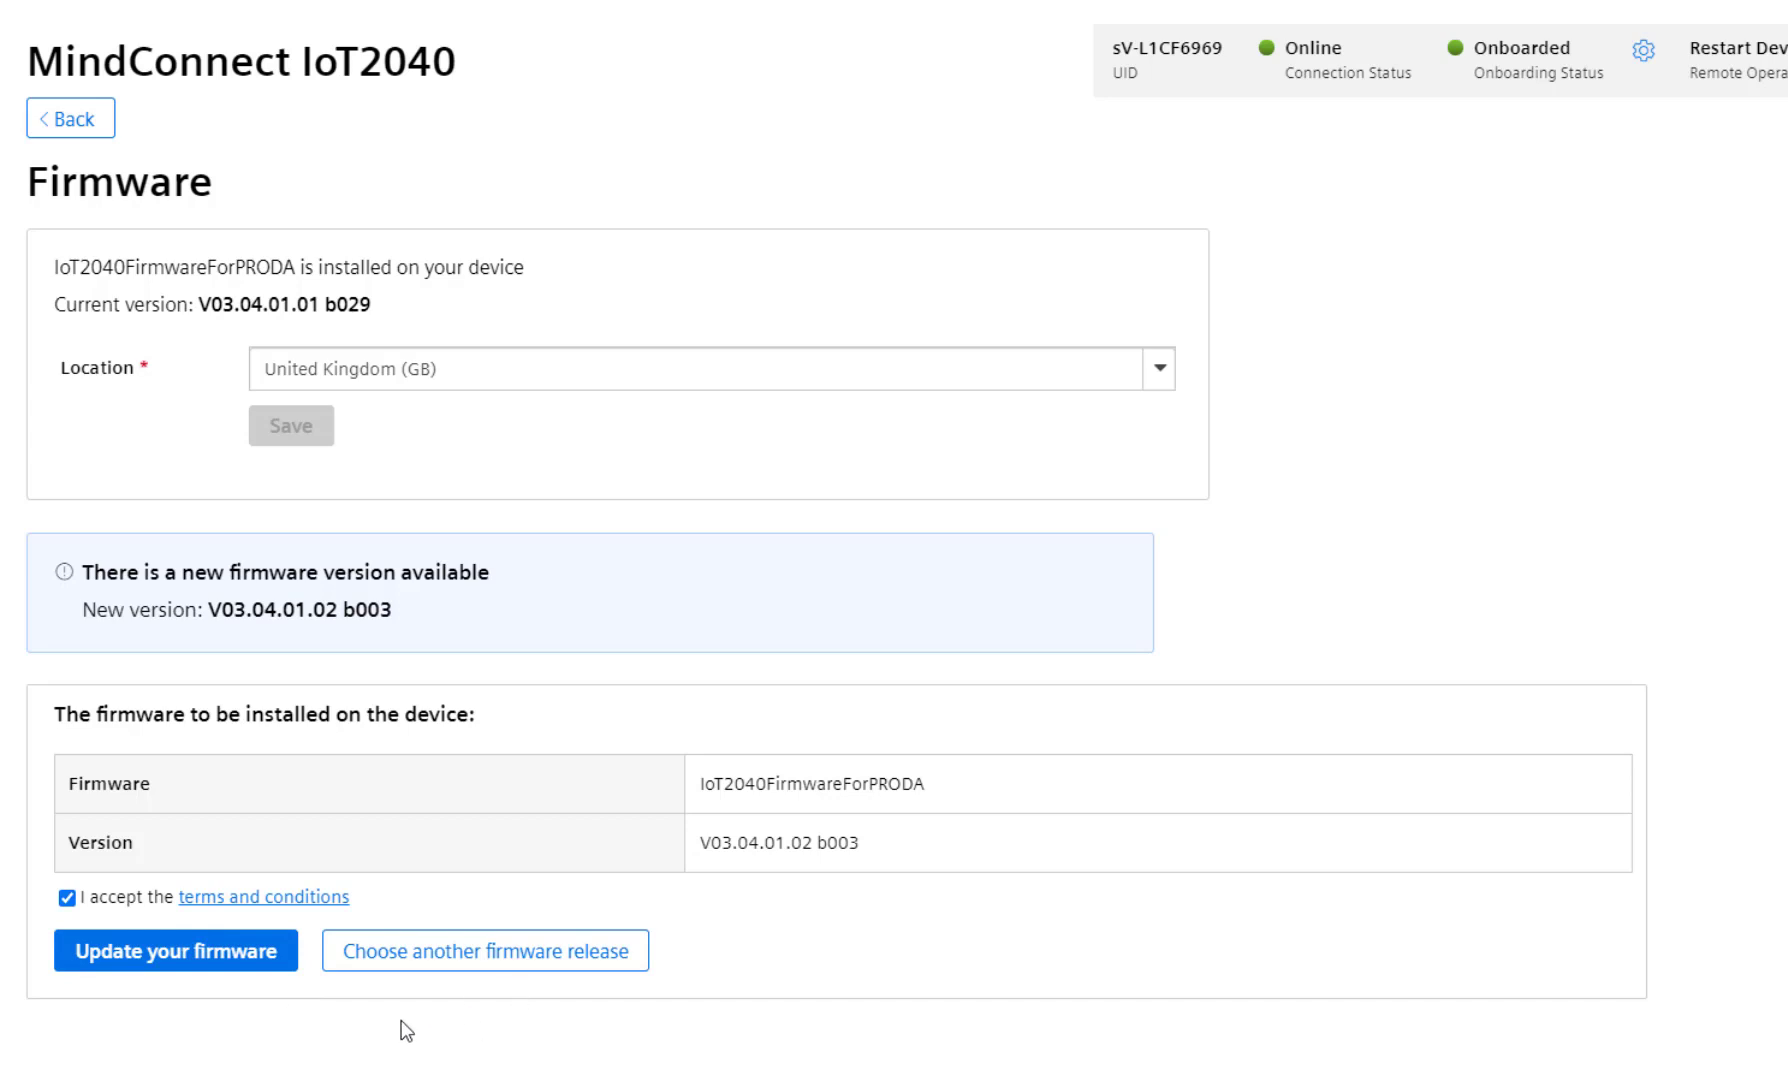
# - Launch the firmware update to V03.04.01.02 b003
pyautogui.click(168, 955)
pyautogui.click(172, 955)
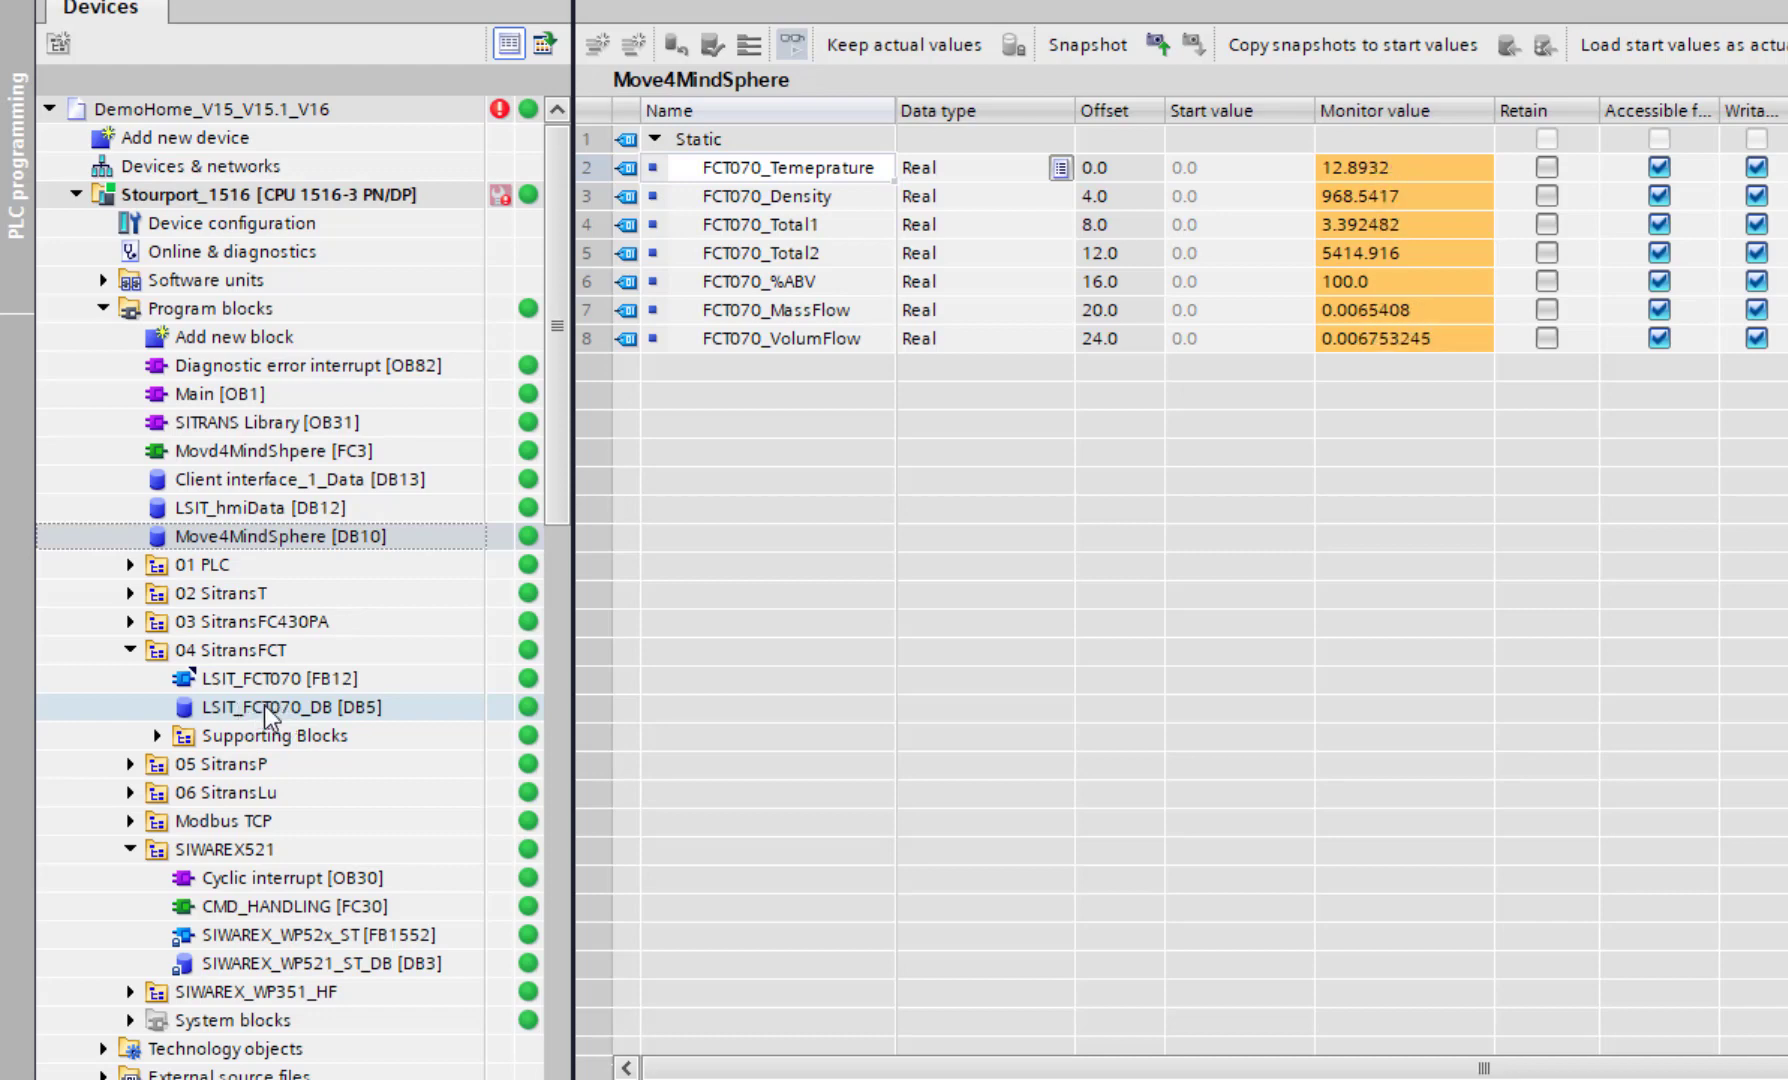
# - Open LSIT_FCT070_DB [DB5] with Monitor all and view live values like massflow 292 and limits 100.0
pyautogui.click(267, 708)
pyautogui.doubleClick(267, 708)
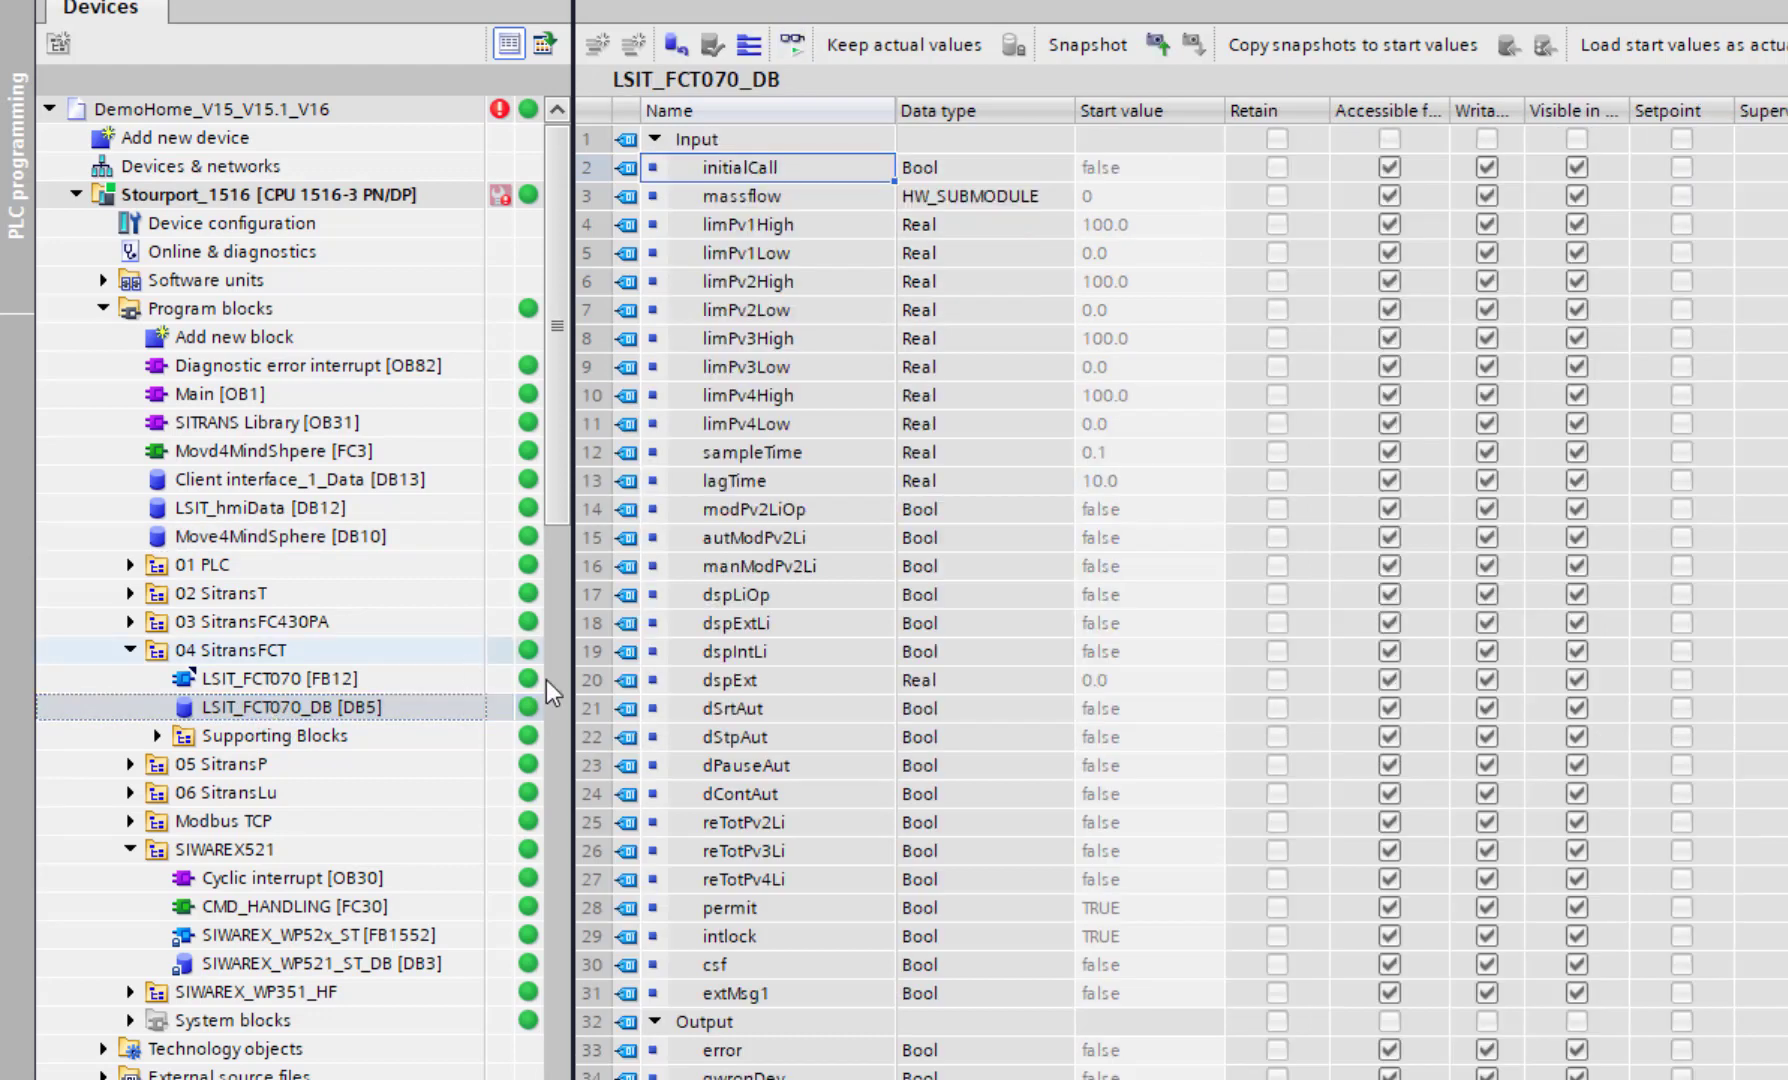
pyautogui.click(797, 43)
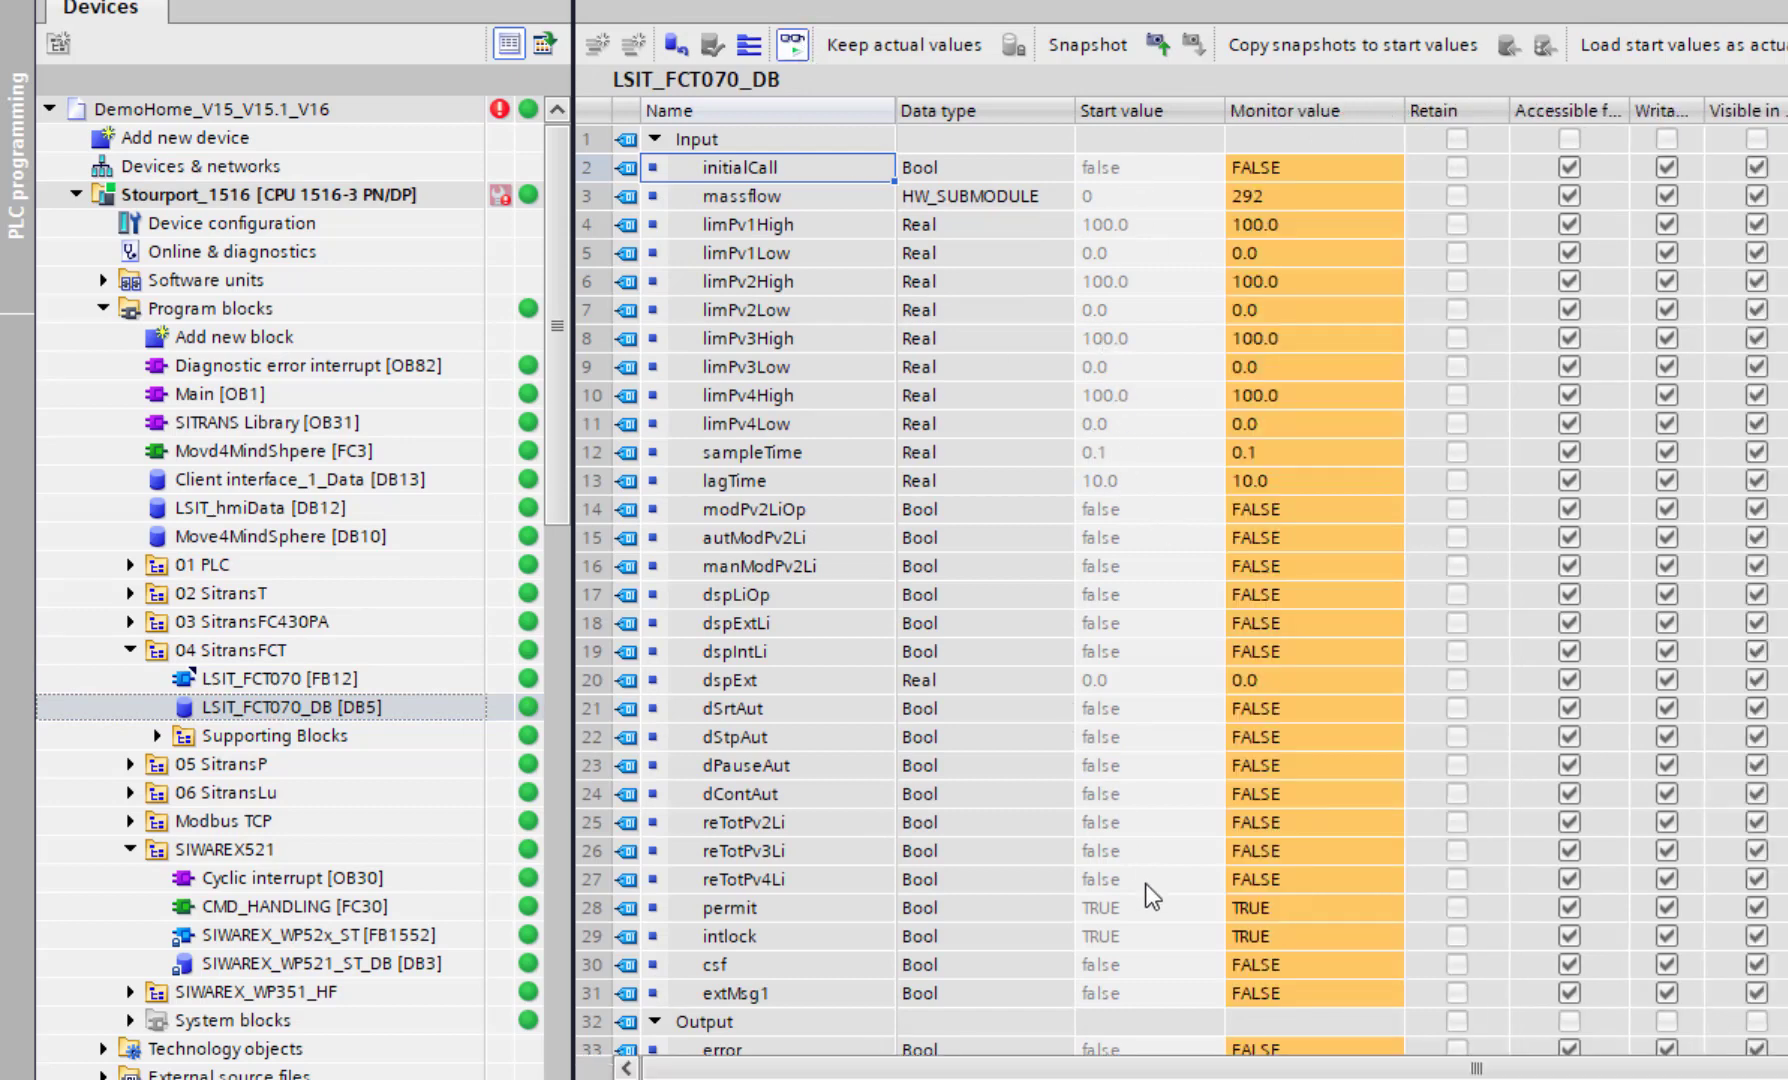
pyautogui.scroll(-10, 1190, 562)
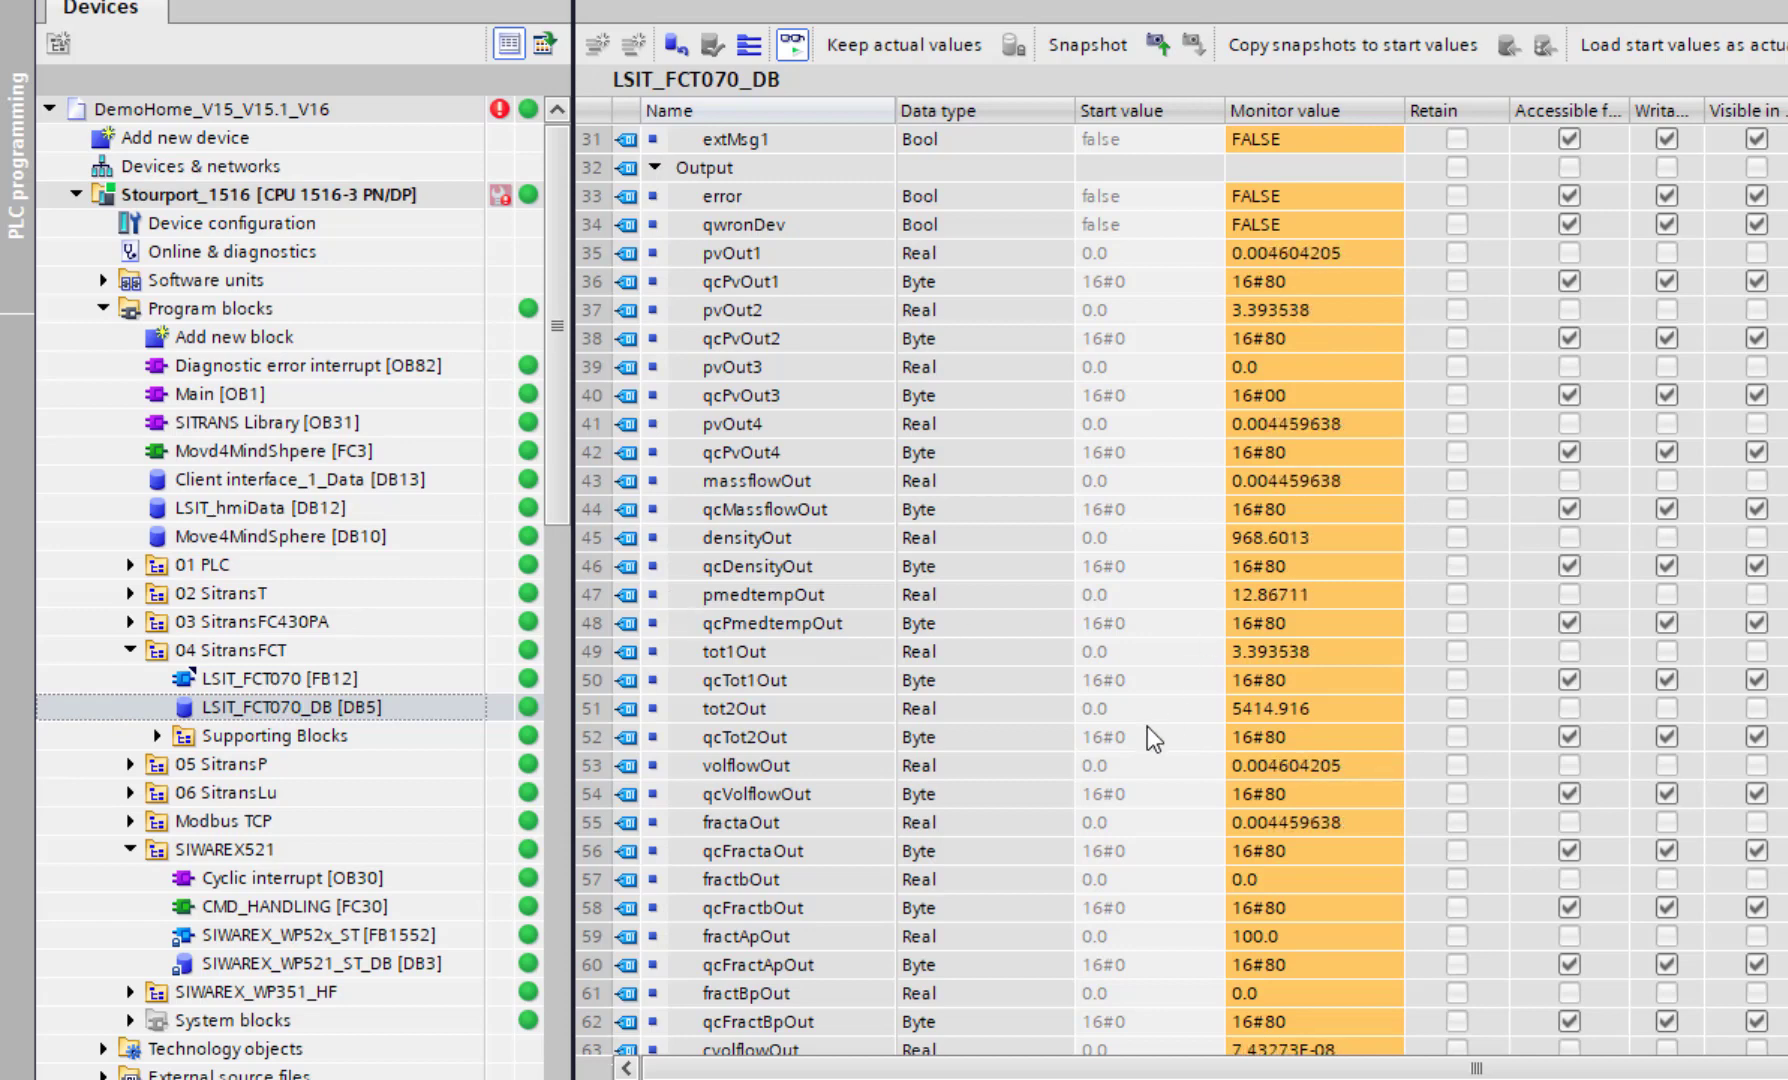
pyautogui.scroll(10, 1147, 737)
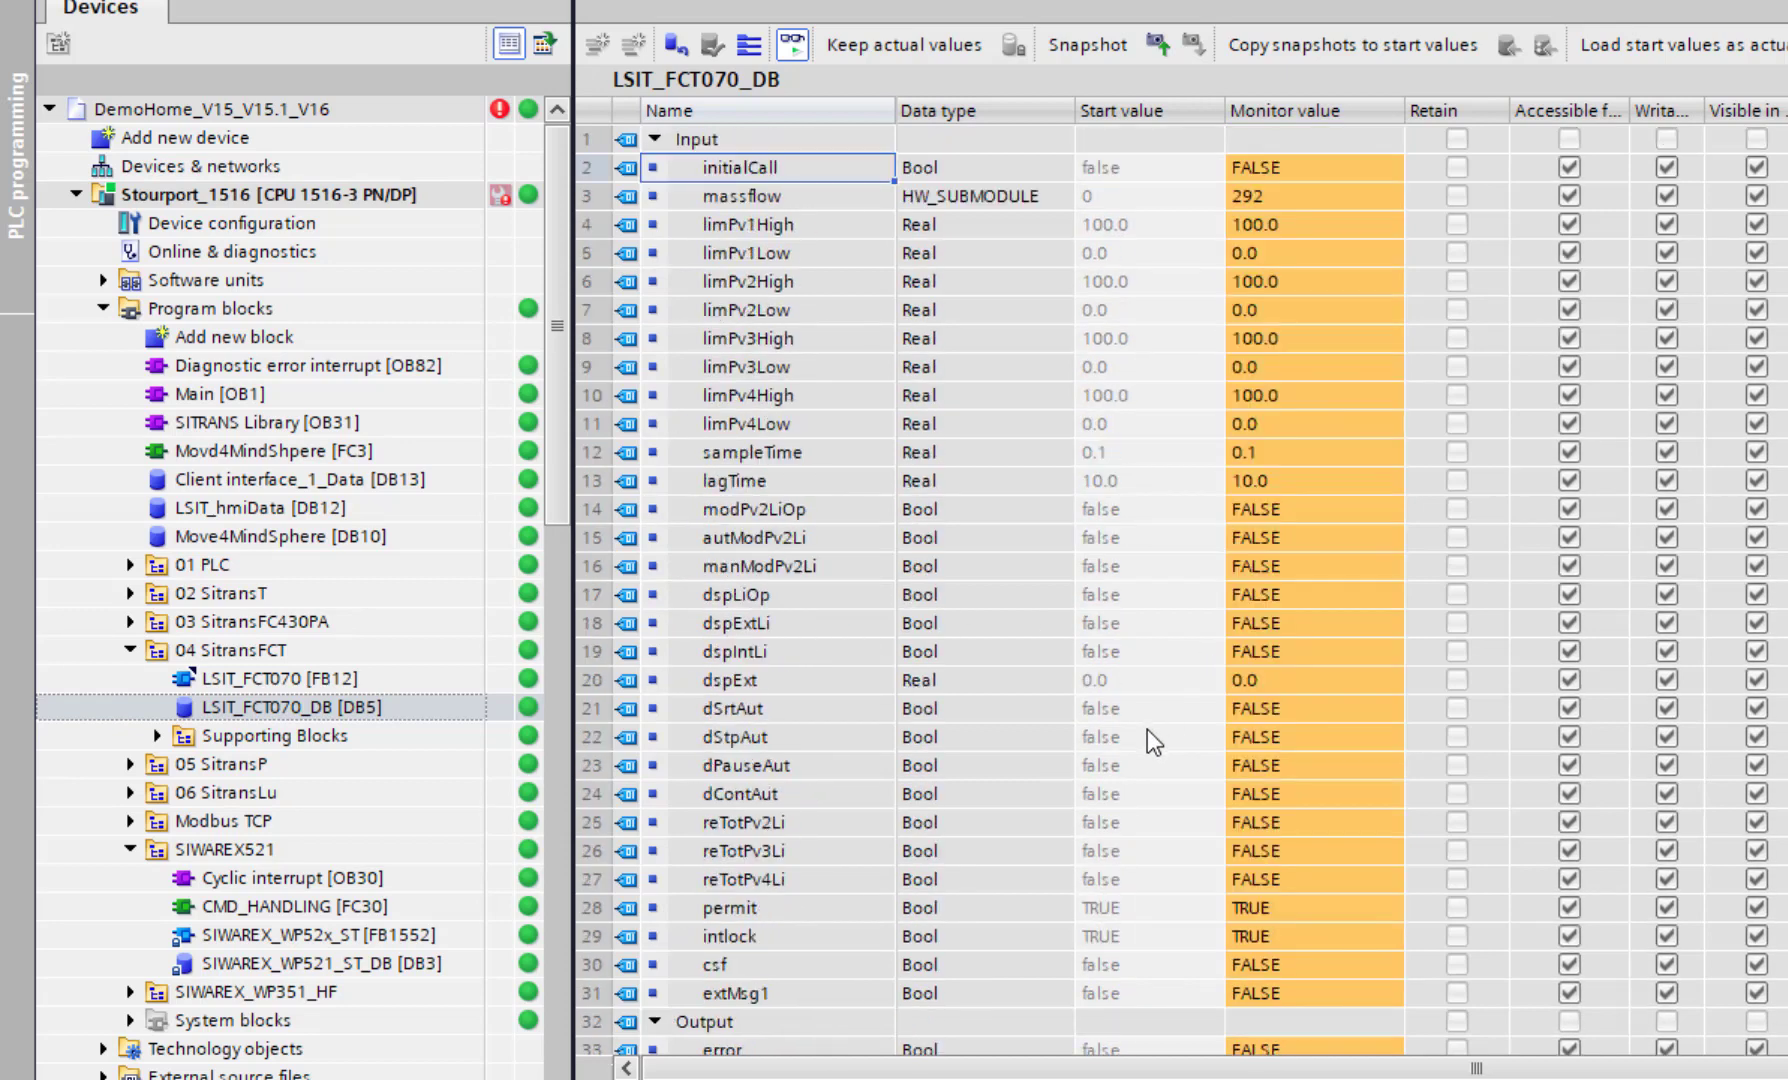
pyautogui.rightClick(1108, 112)
pyautogui.moveTo(1164, 126)
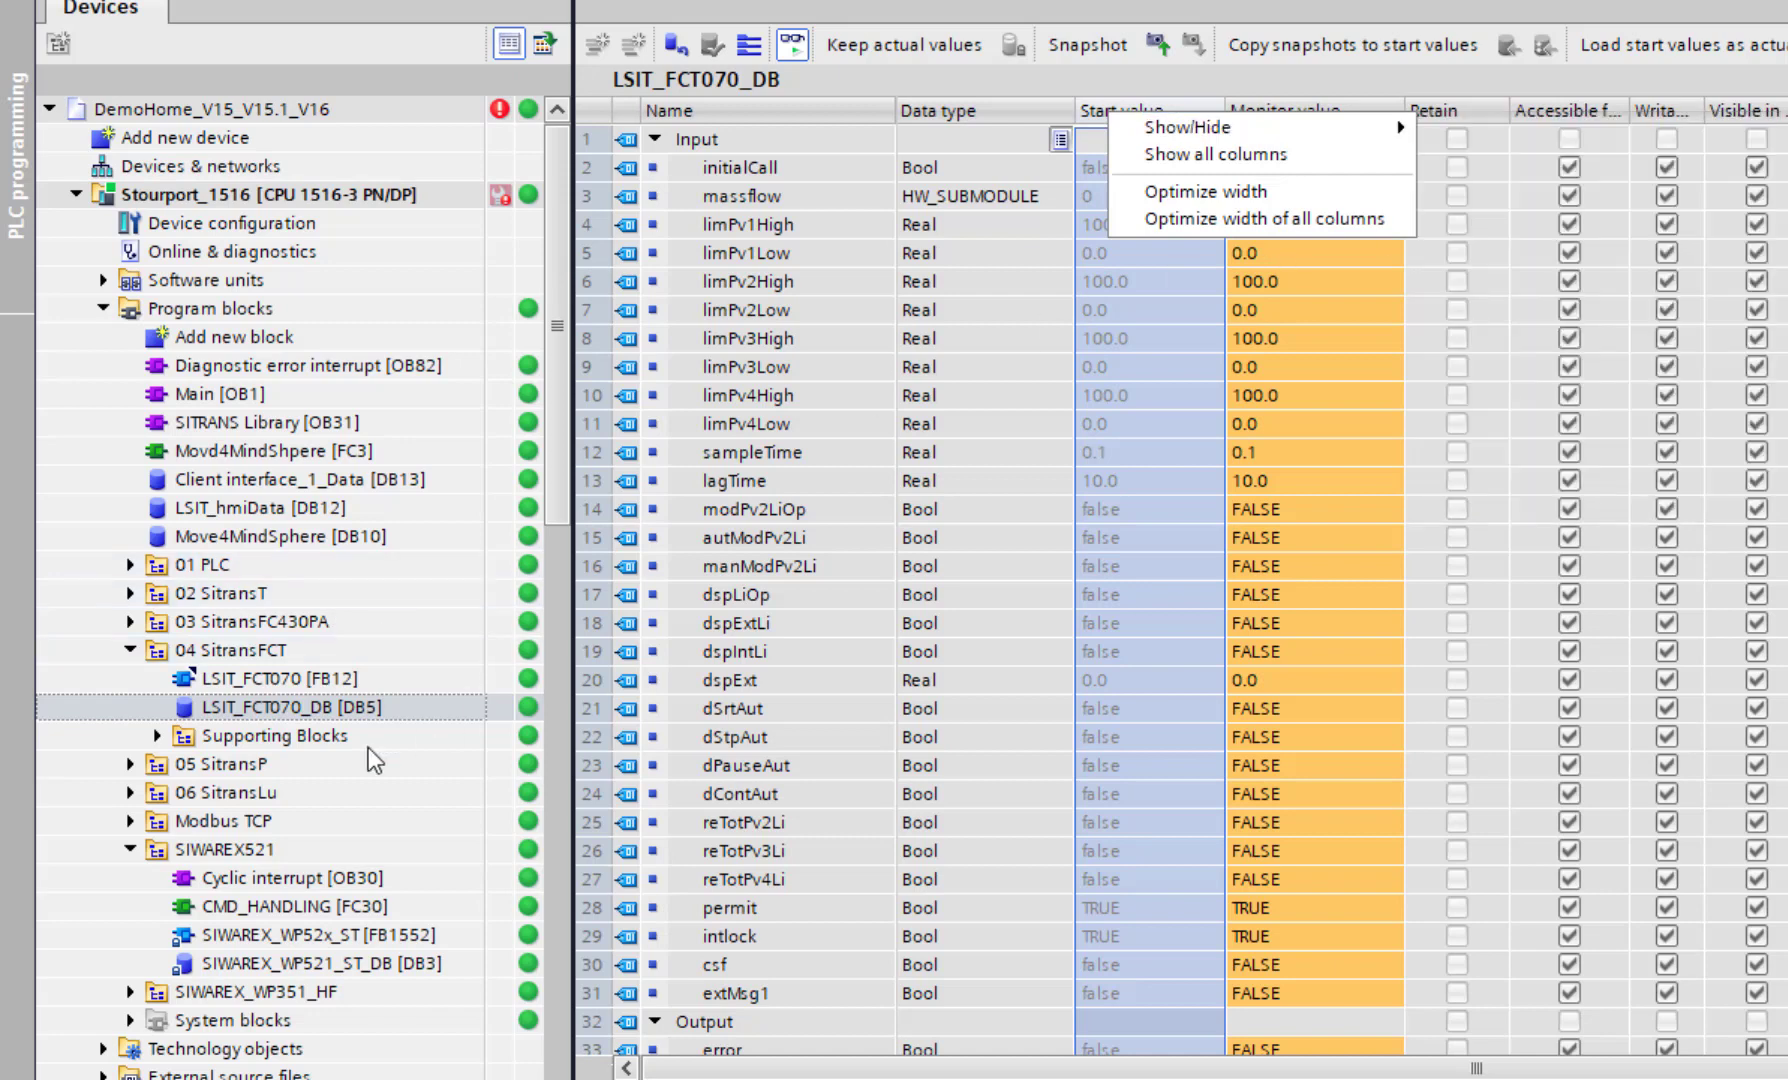
pyautogui.click(355, 708)
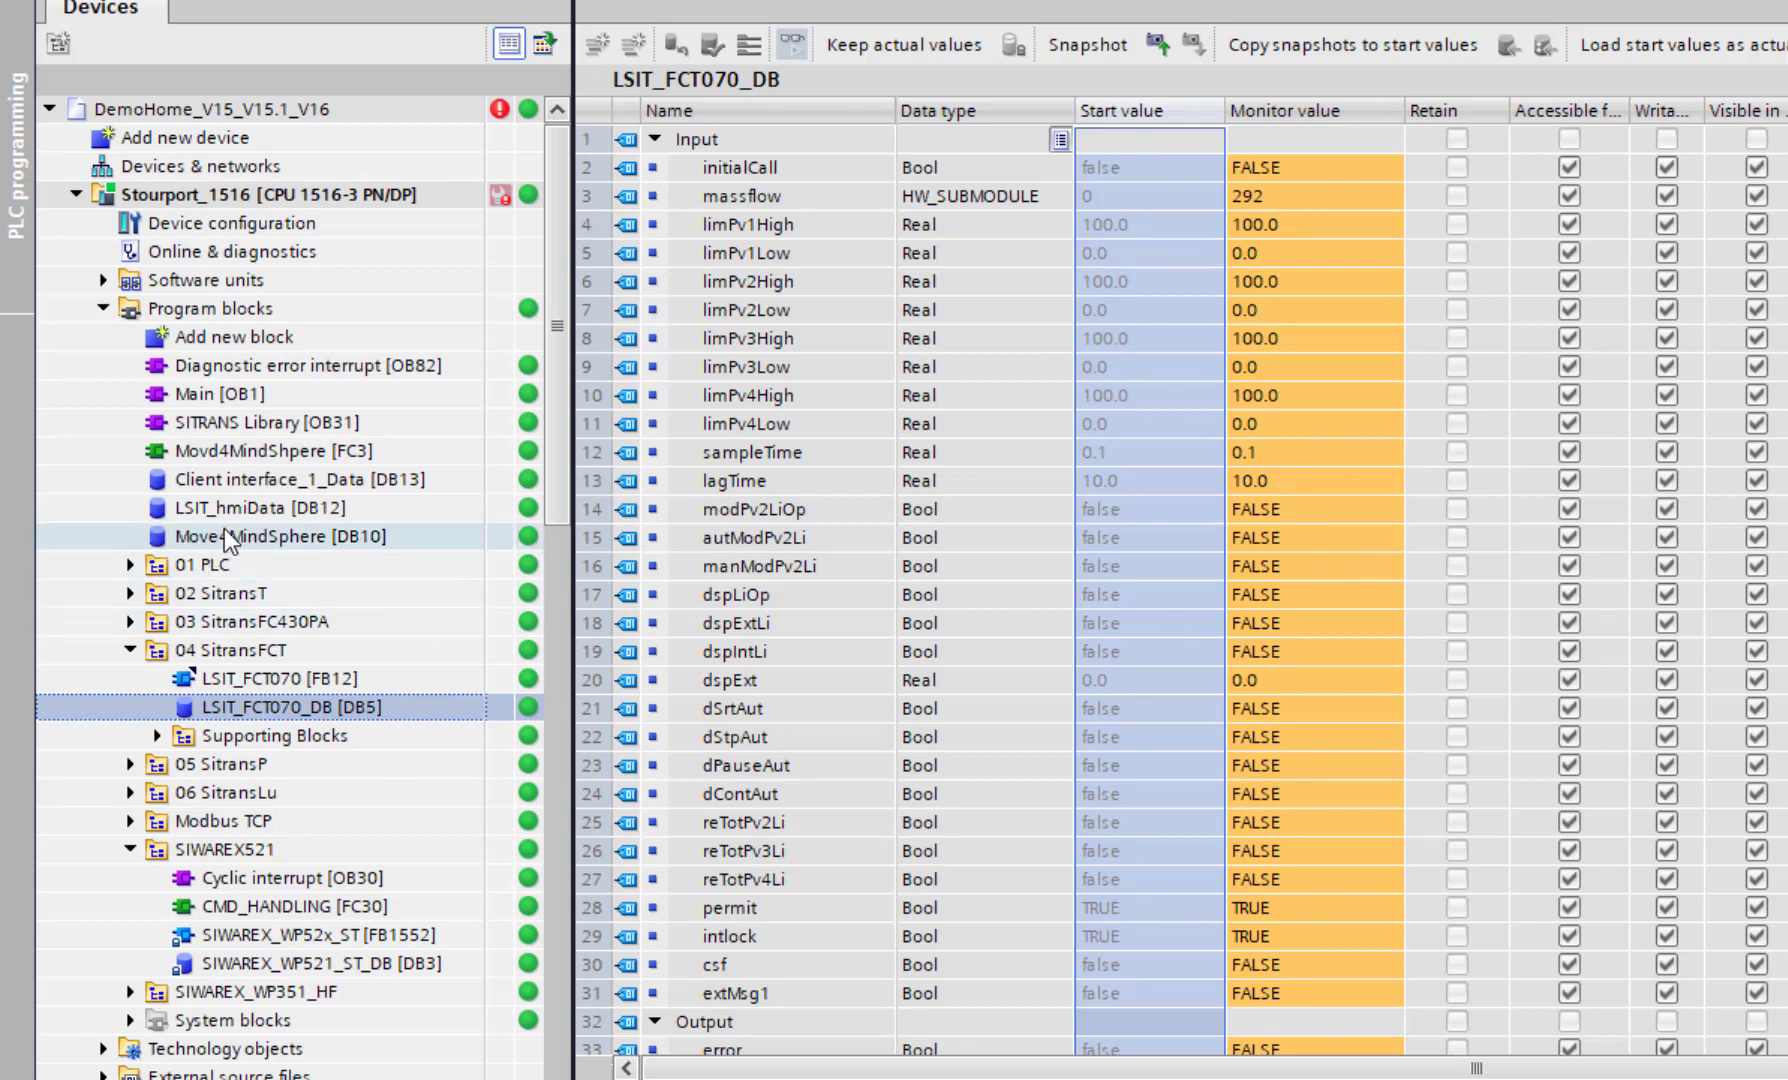
# - Verify Move4MindSphere [DB10] has optimized block access off, then open DB10 to monitor its values
pyautogui.click(263, 541)
pyautogui.click(256, 450)
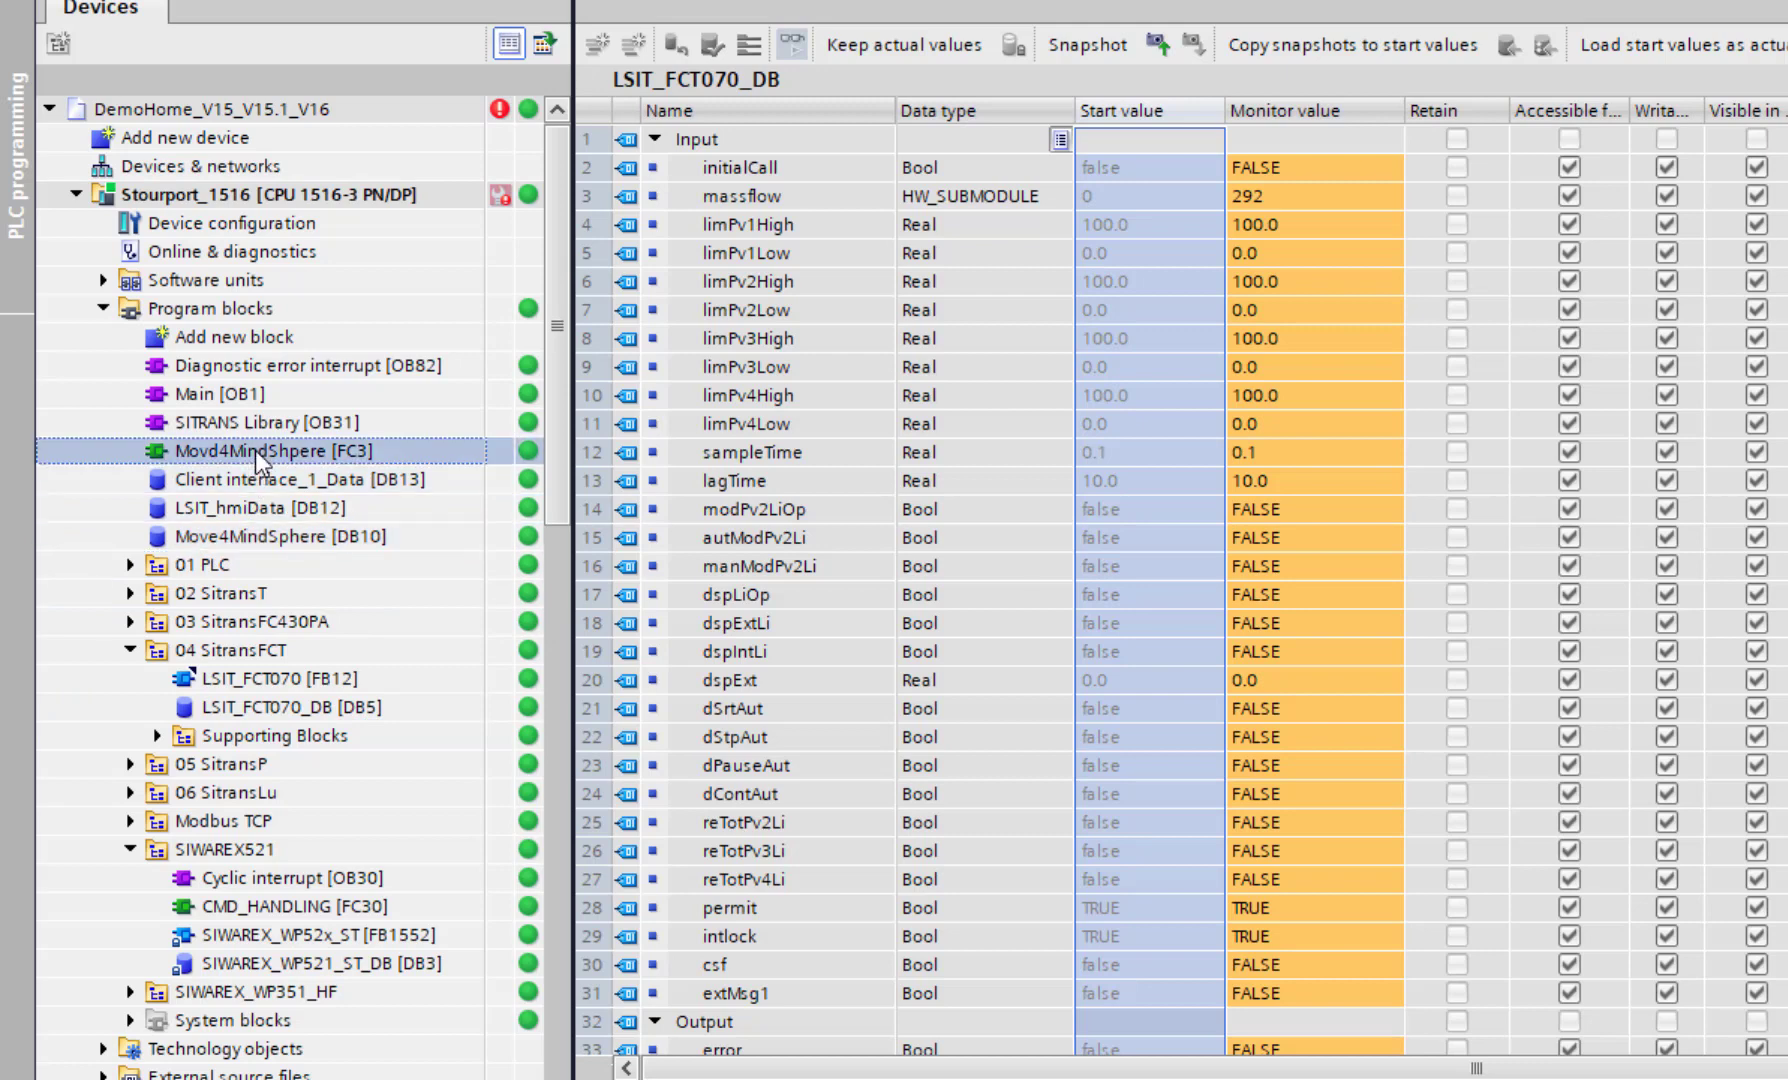
pyautogui.click(243, 531)
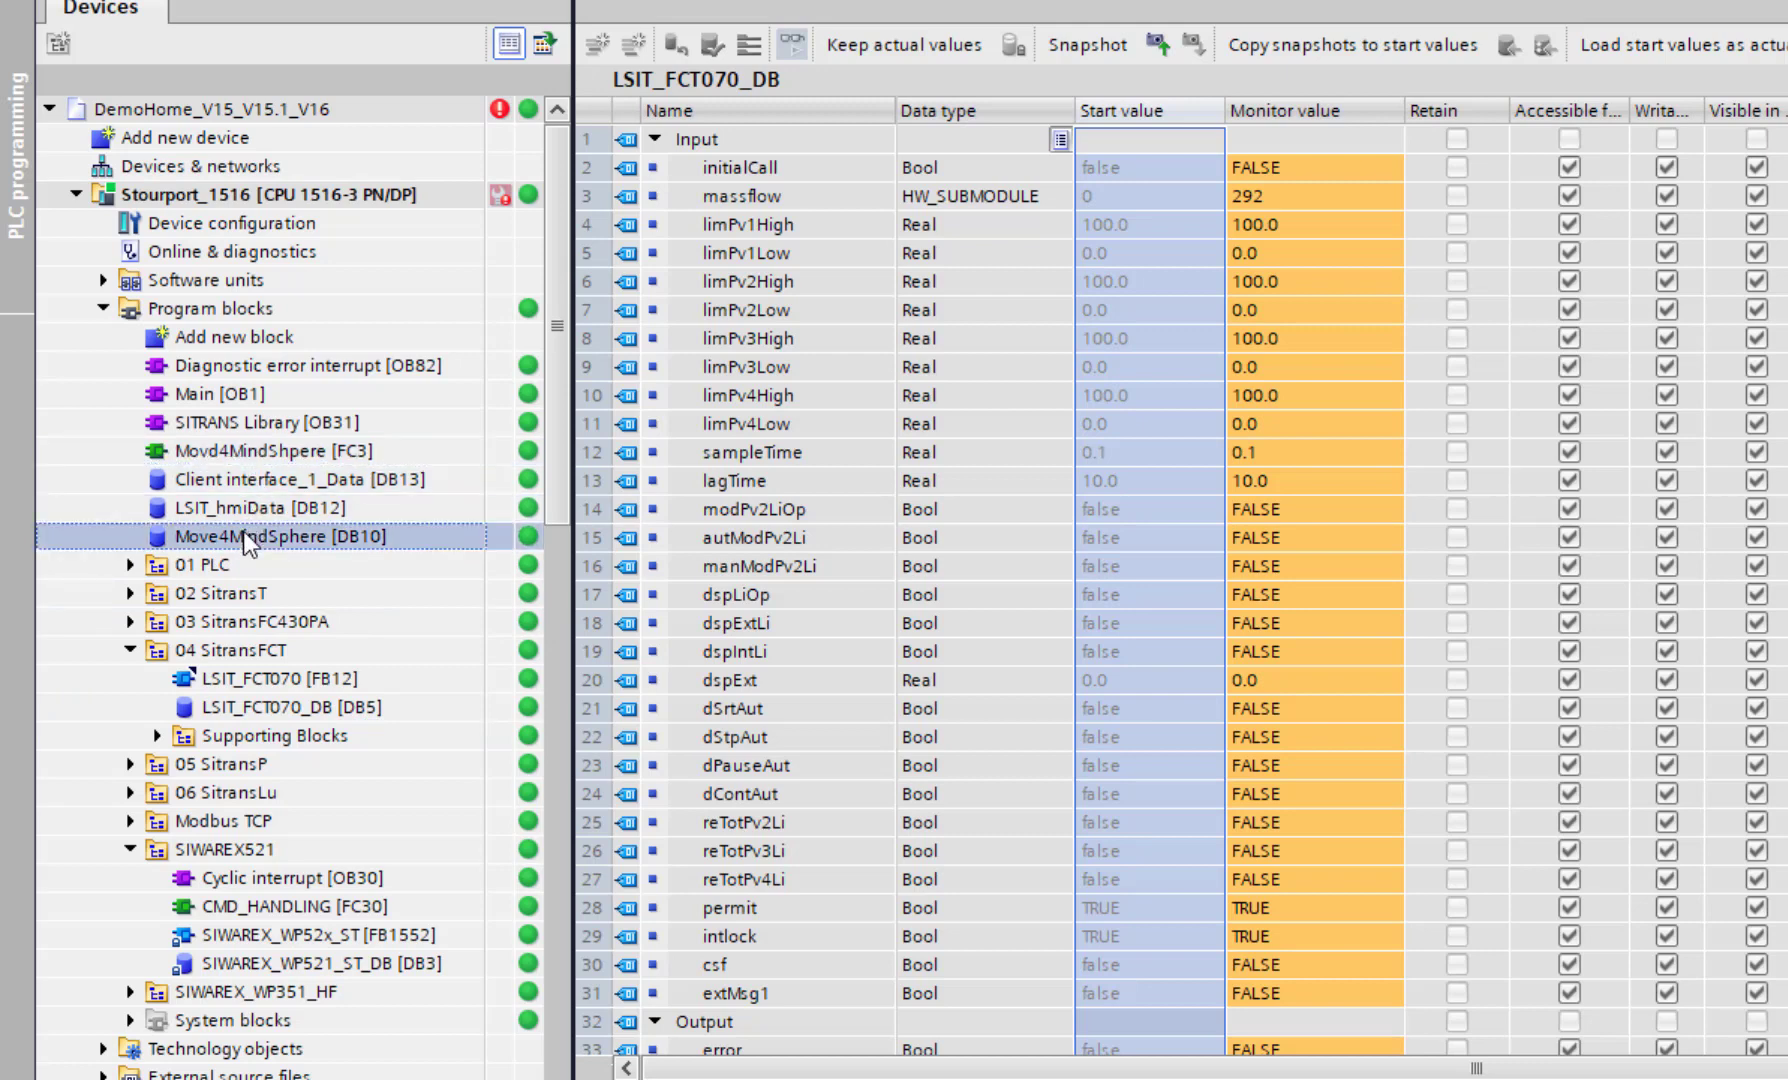
pyautogui.rightClick(243, 531)
pyautogui.hotkey('alt', 'Return')
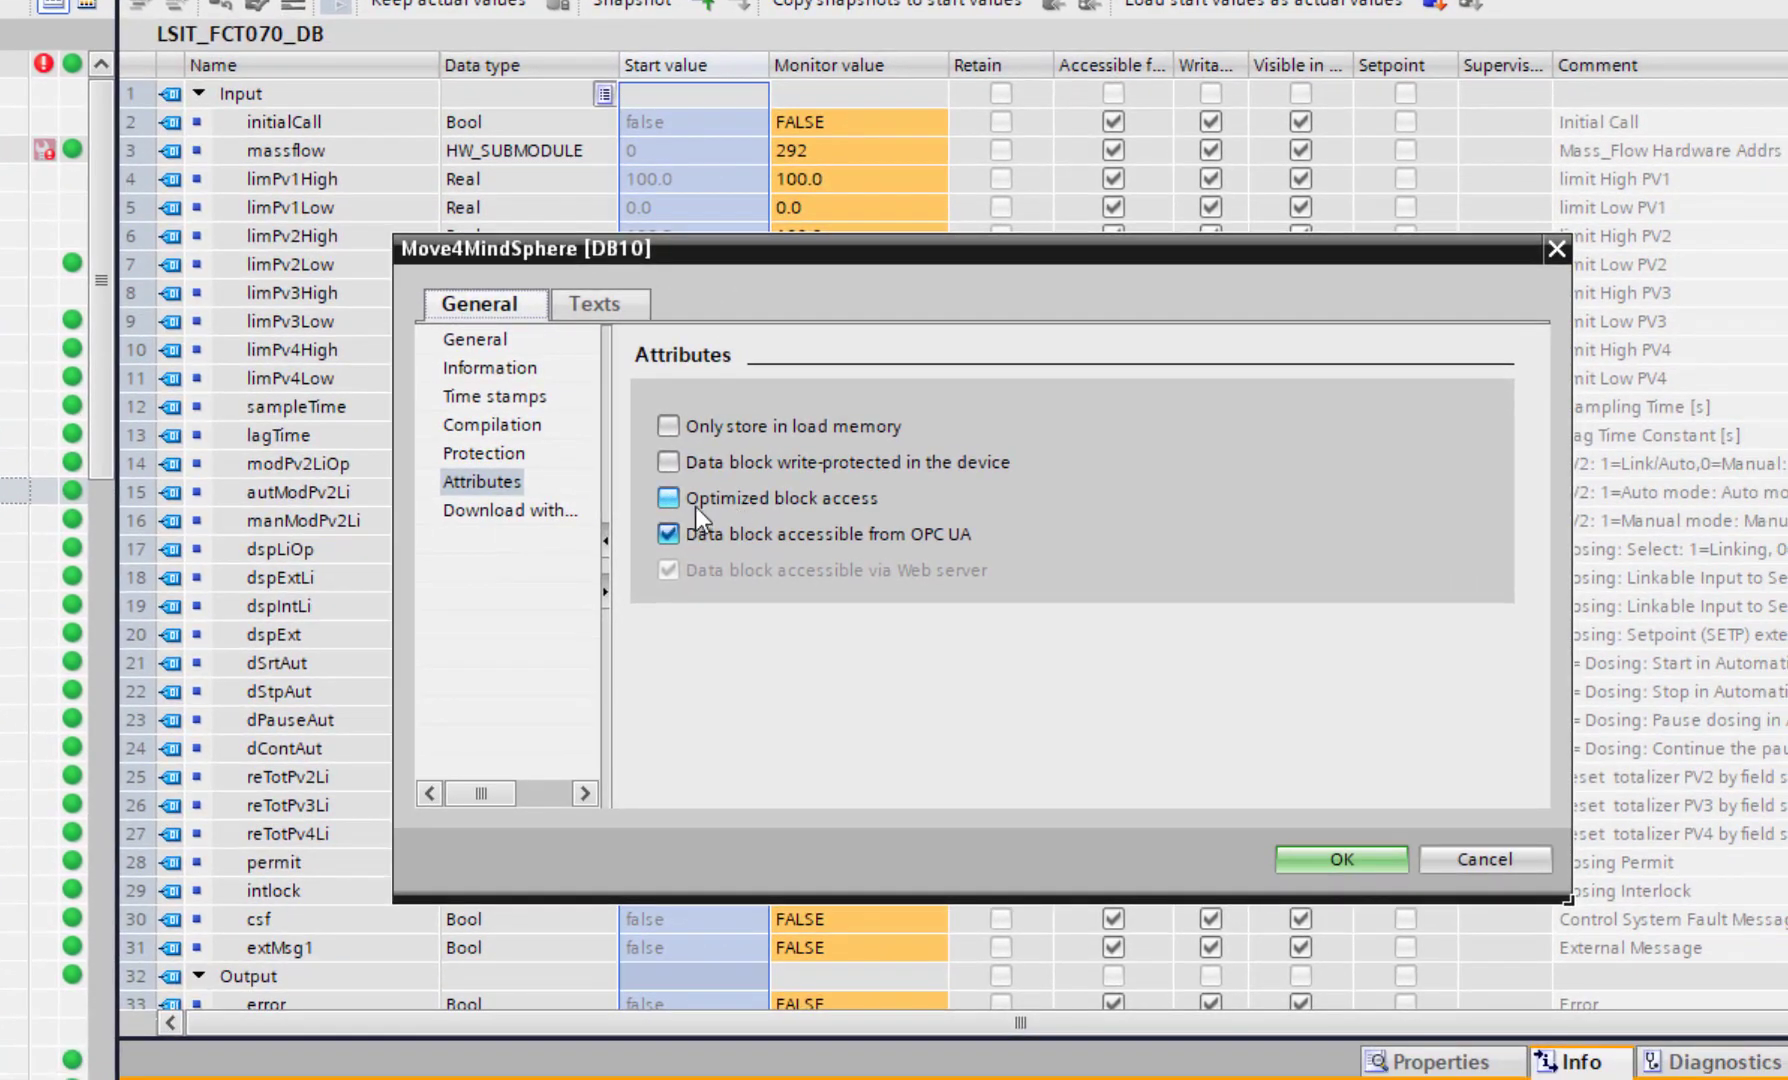
pyautogui.click(1516, 863)
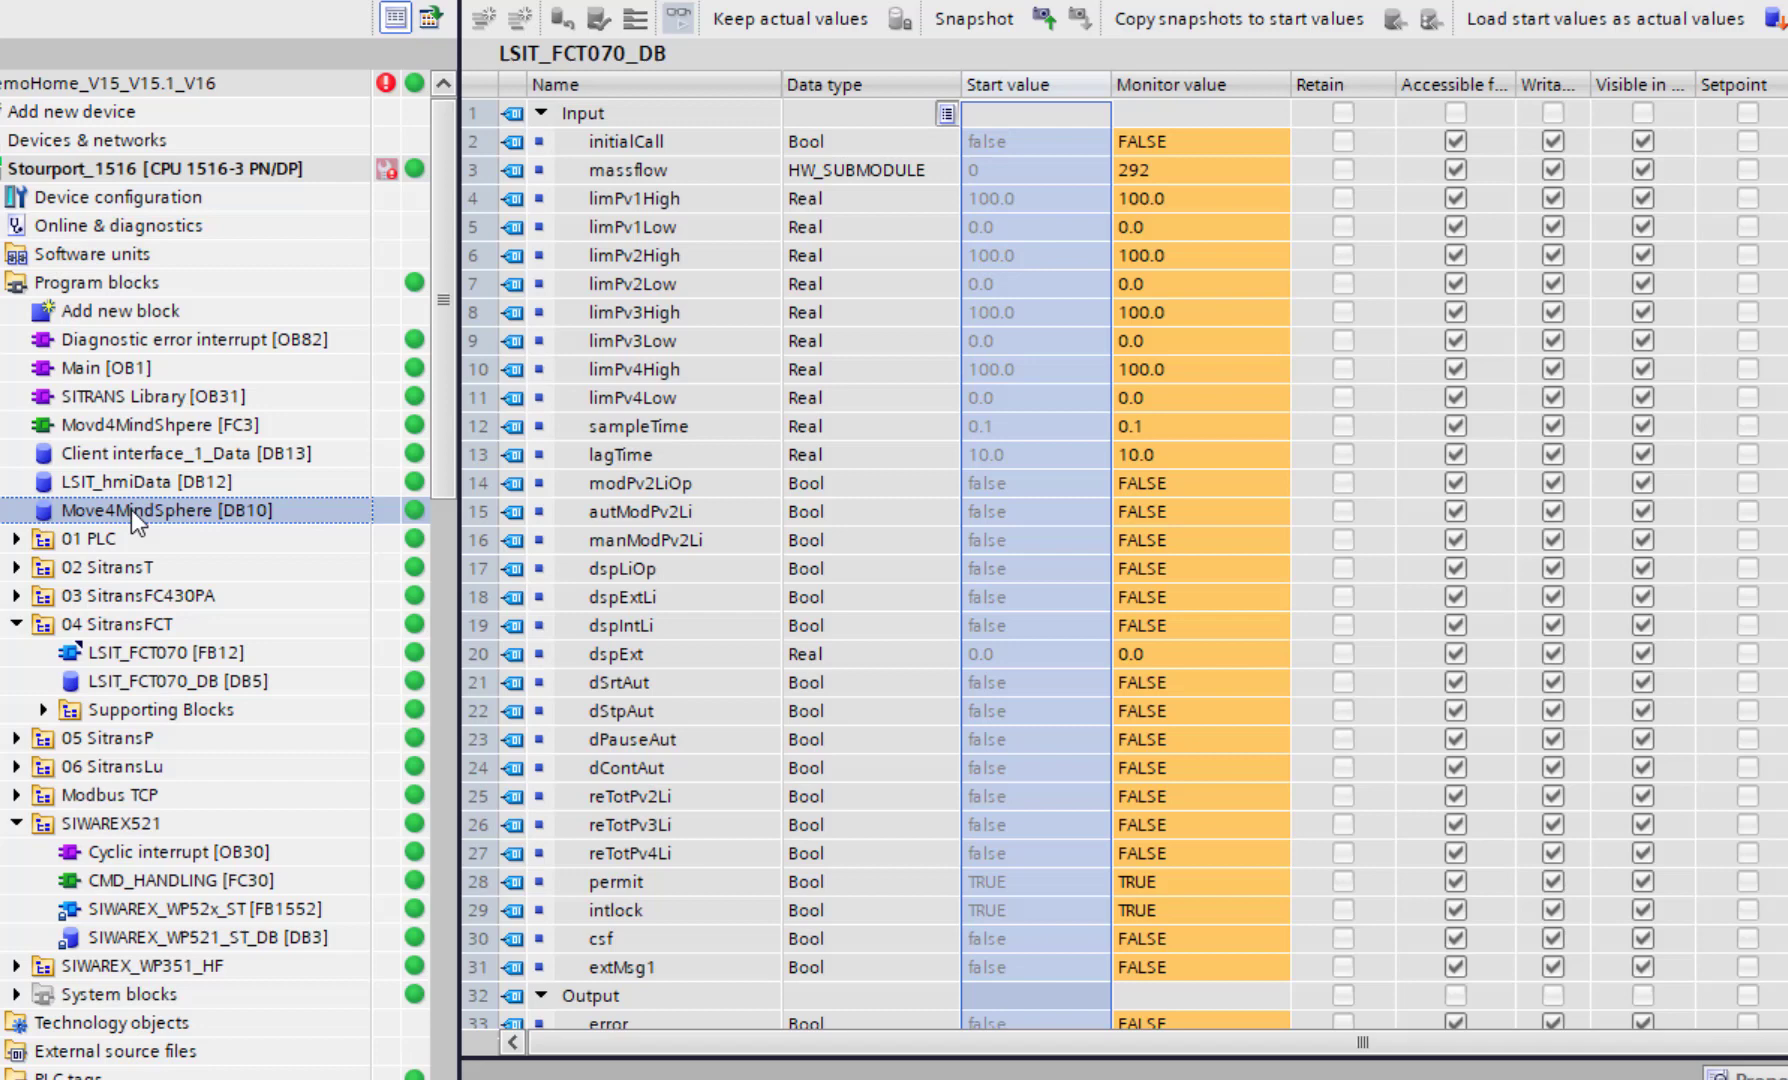
pyautogui.doubleClick(189, 513)
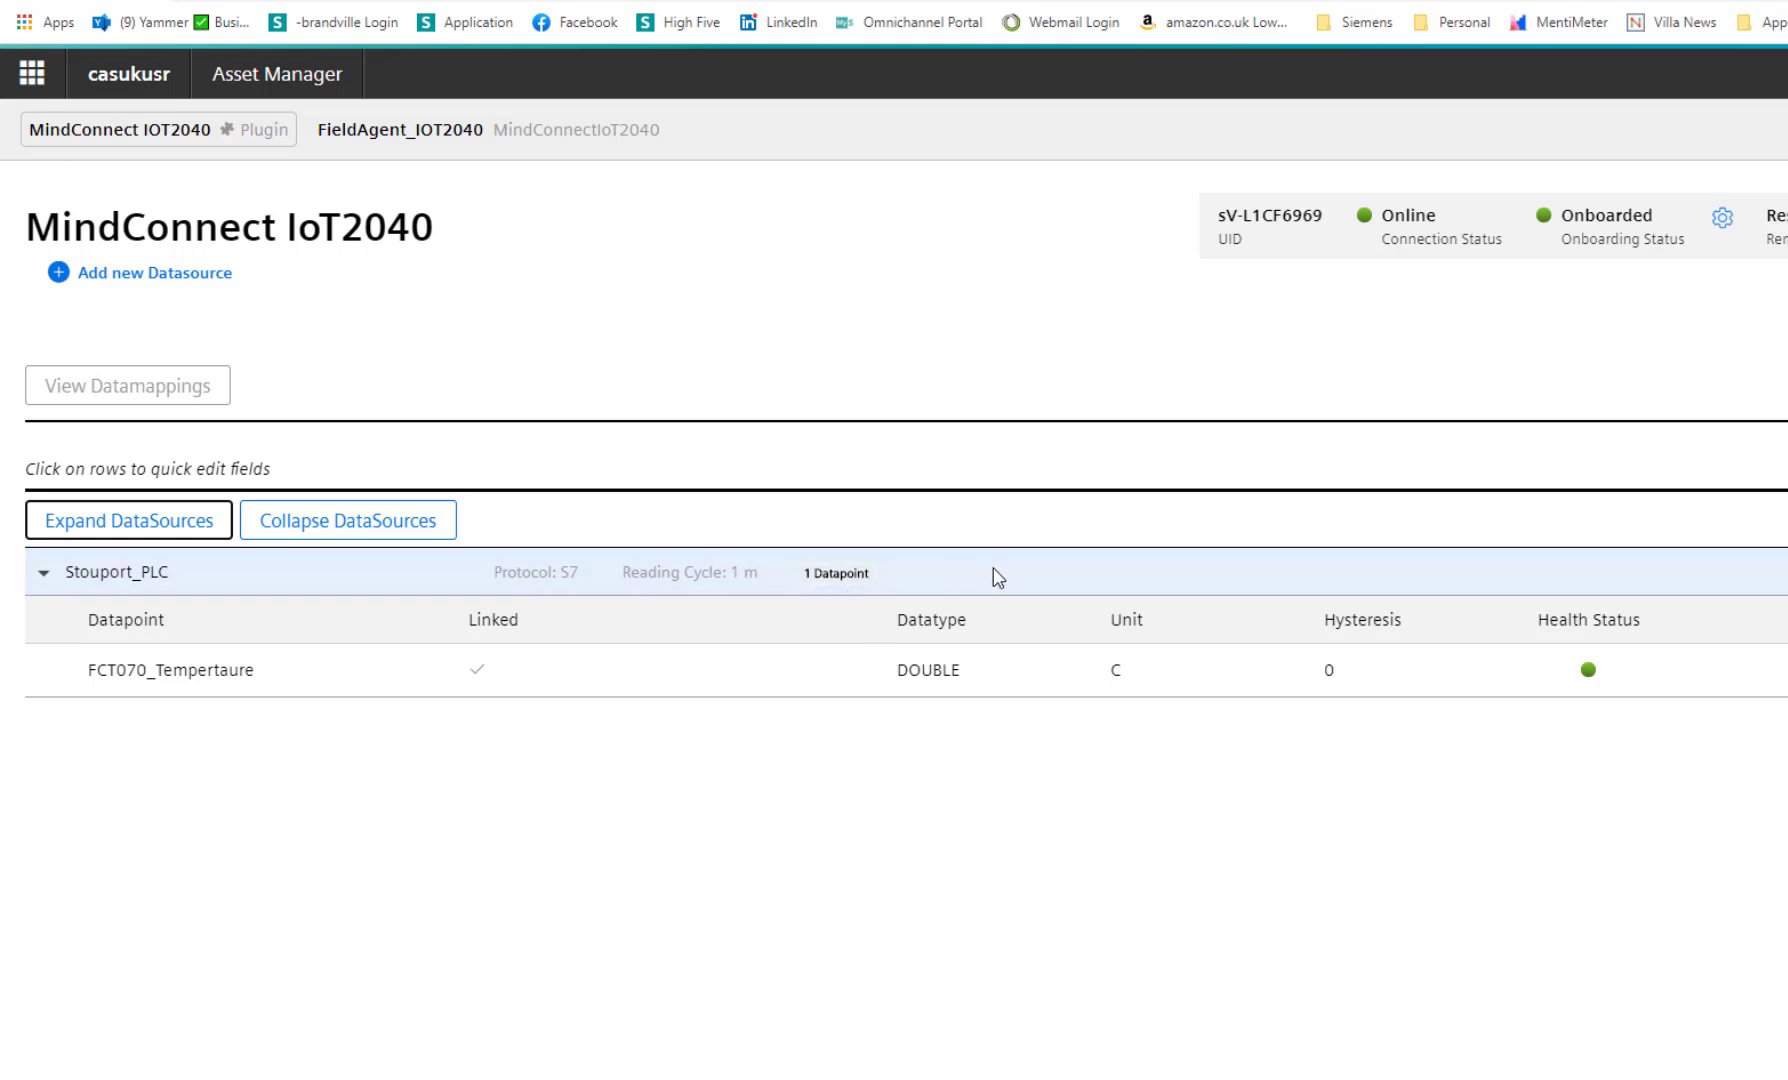
# - Check the Stouport_PLC reading cycle and IP address, then accept its settings
pyautogui.click(622, 587)
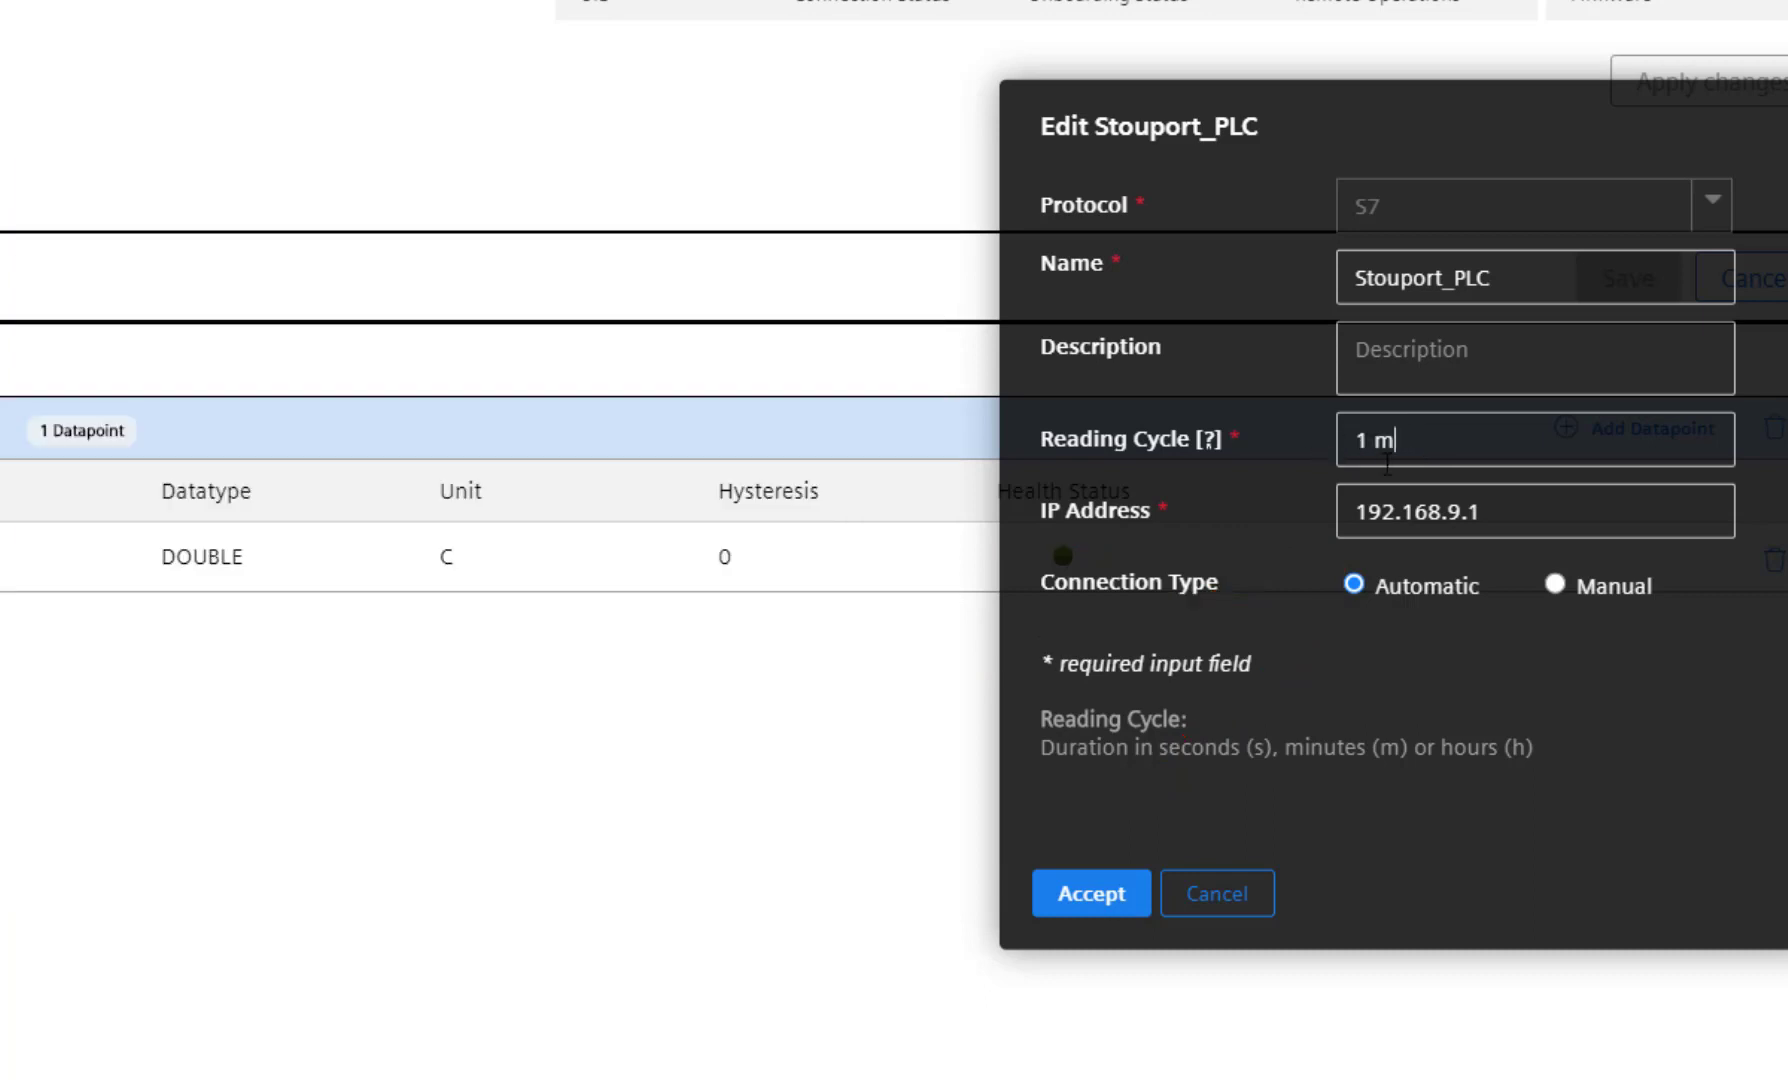
pyautogui.click(1075, 908)
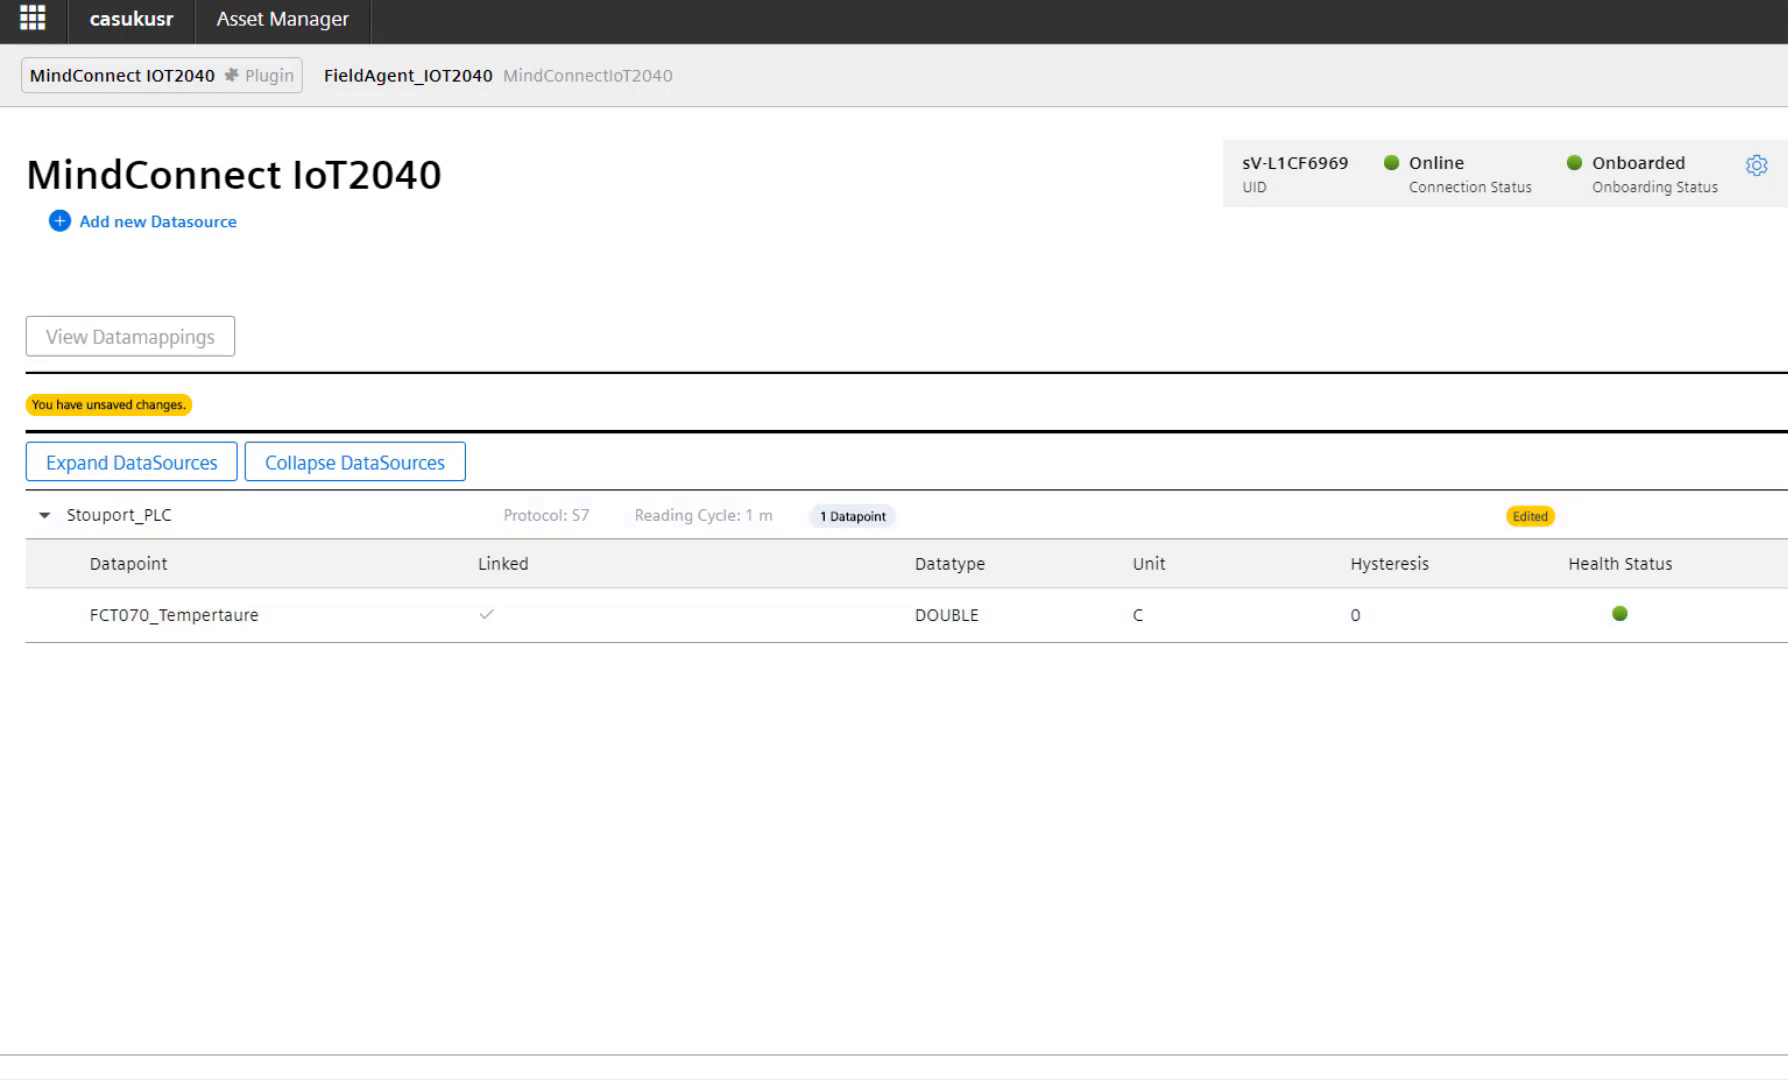
# - Save the data source, then verify FCT070_Tempertaure reads address DB10.dbreal0 as a double in C
pyautogui.hotkey('ctrl', 's')
pyautogui.click(1363, 694)
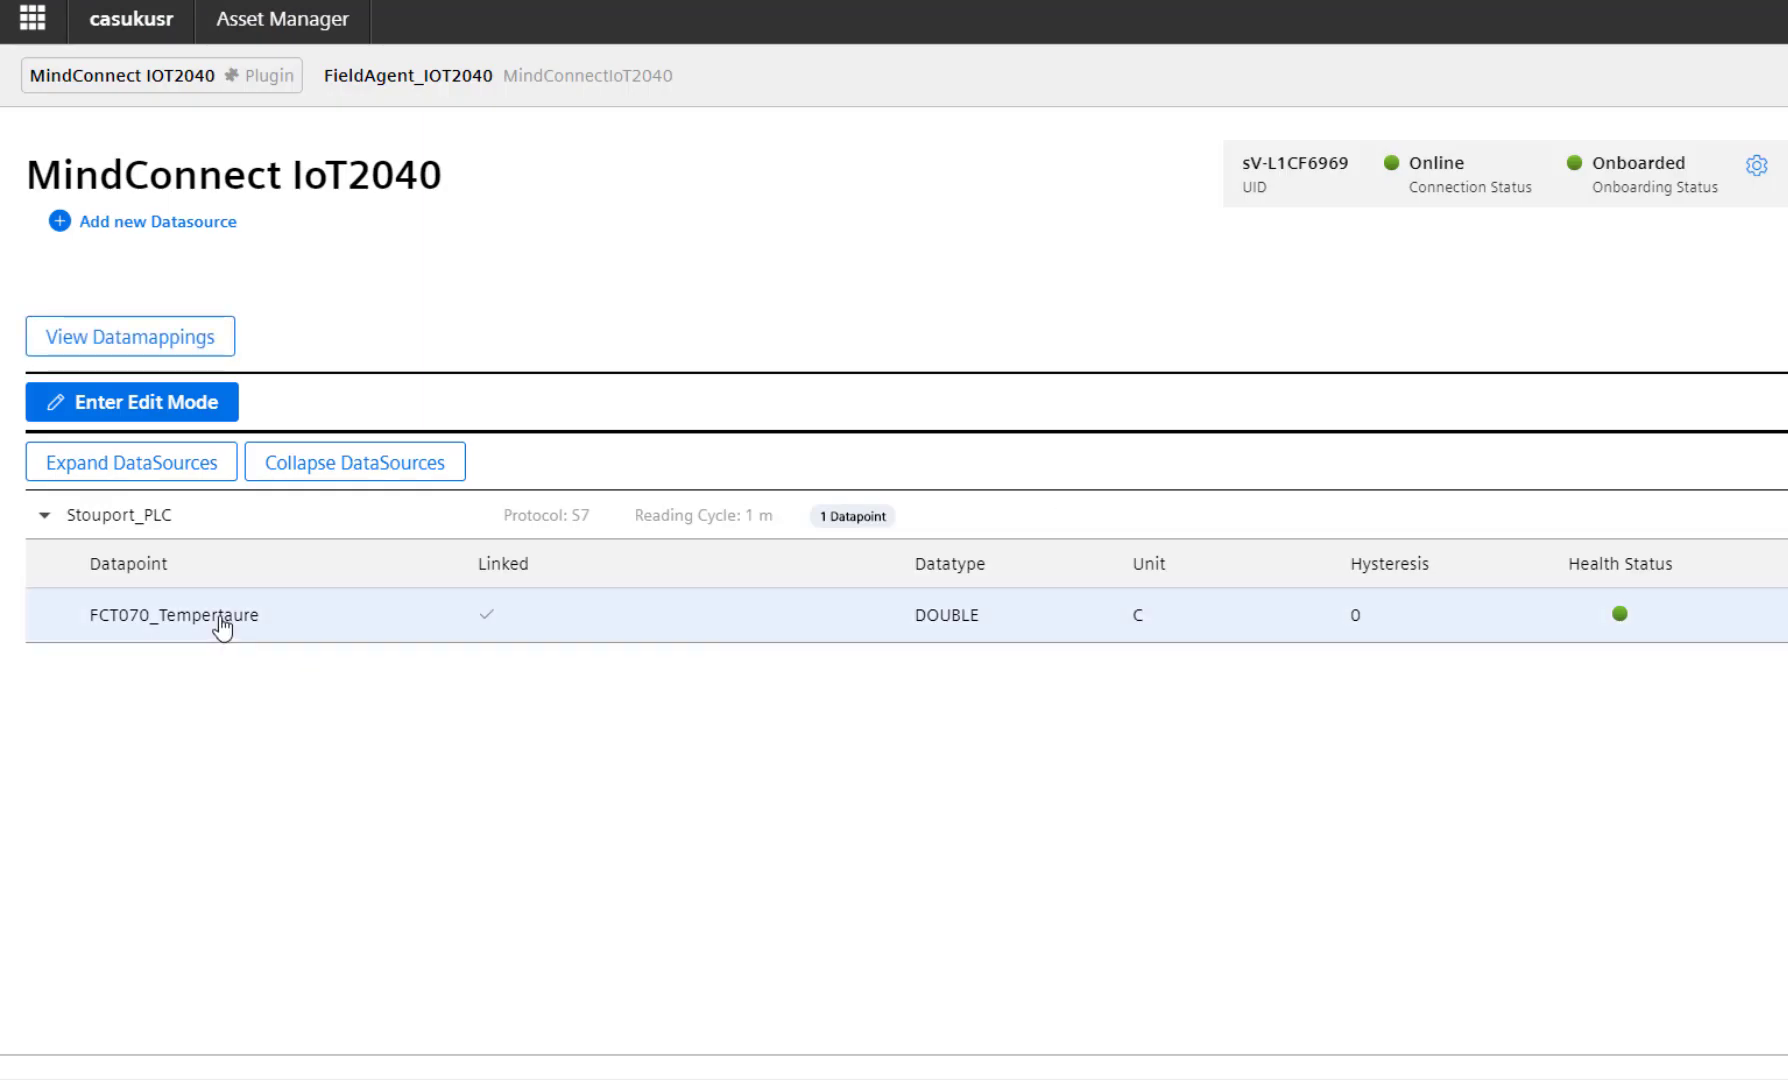
pyautogui.click(181, 413)
pyautogui.click(1249, 616)
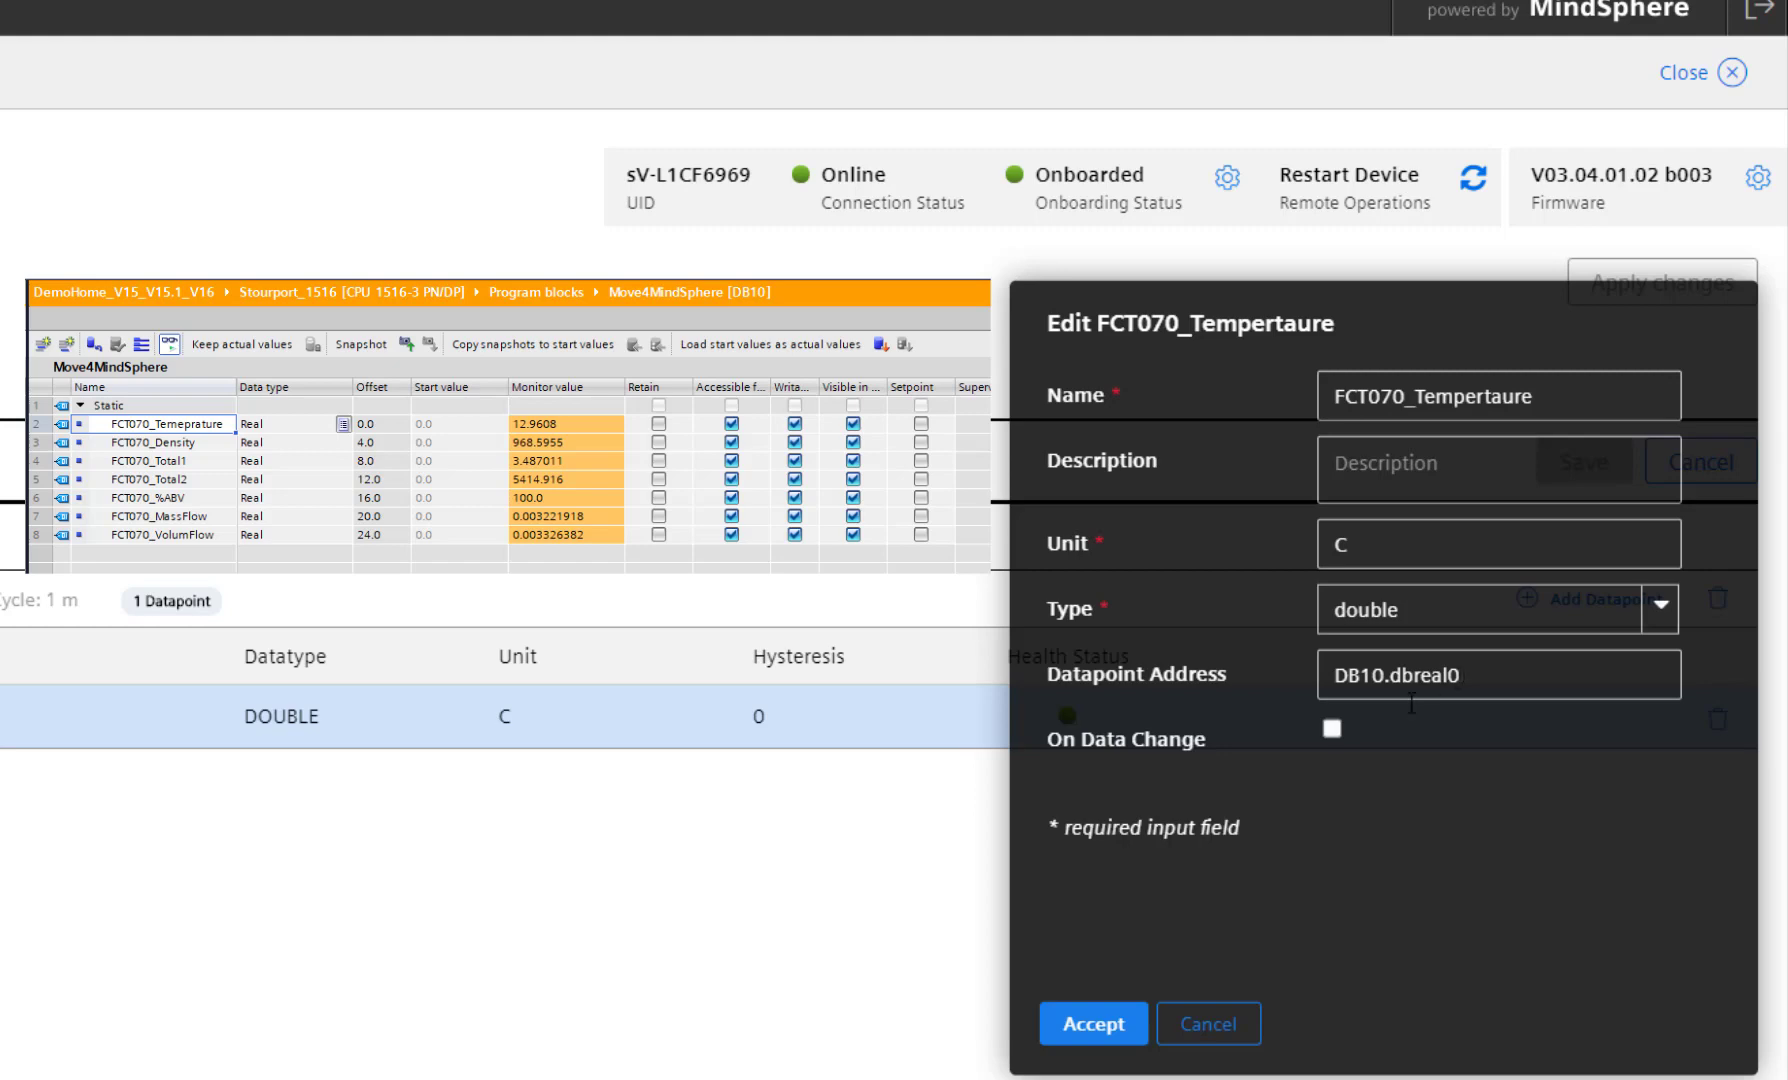
pyautogui.click(1093, 1023)
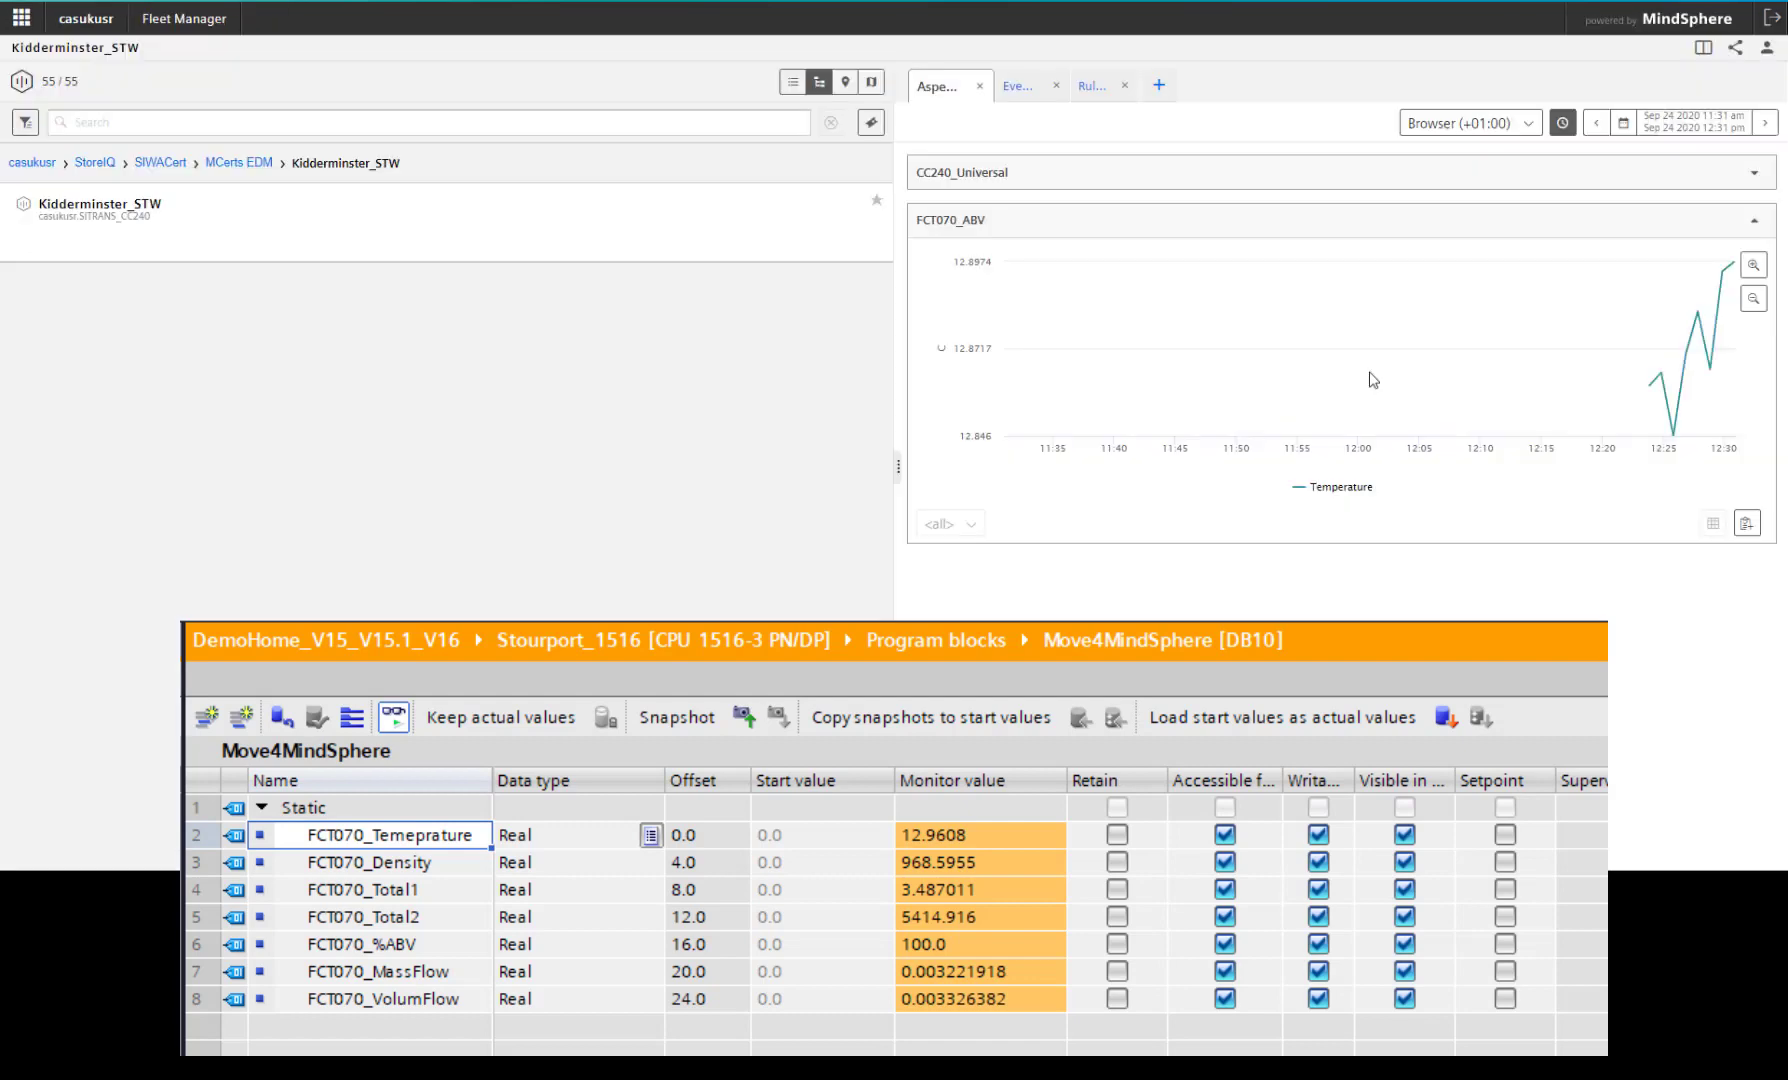
# - Compare the Kidderminster_STW Temperature trend peak of about 12.9 with the DB10 monitor value
pyautogui.moveTo(1689, 366)
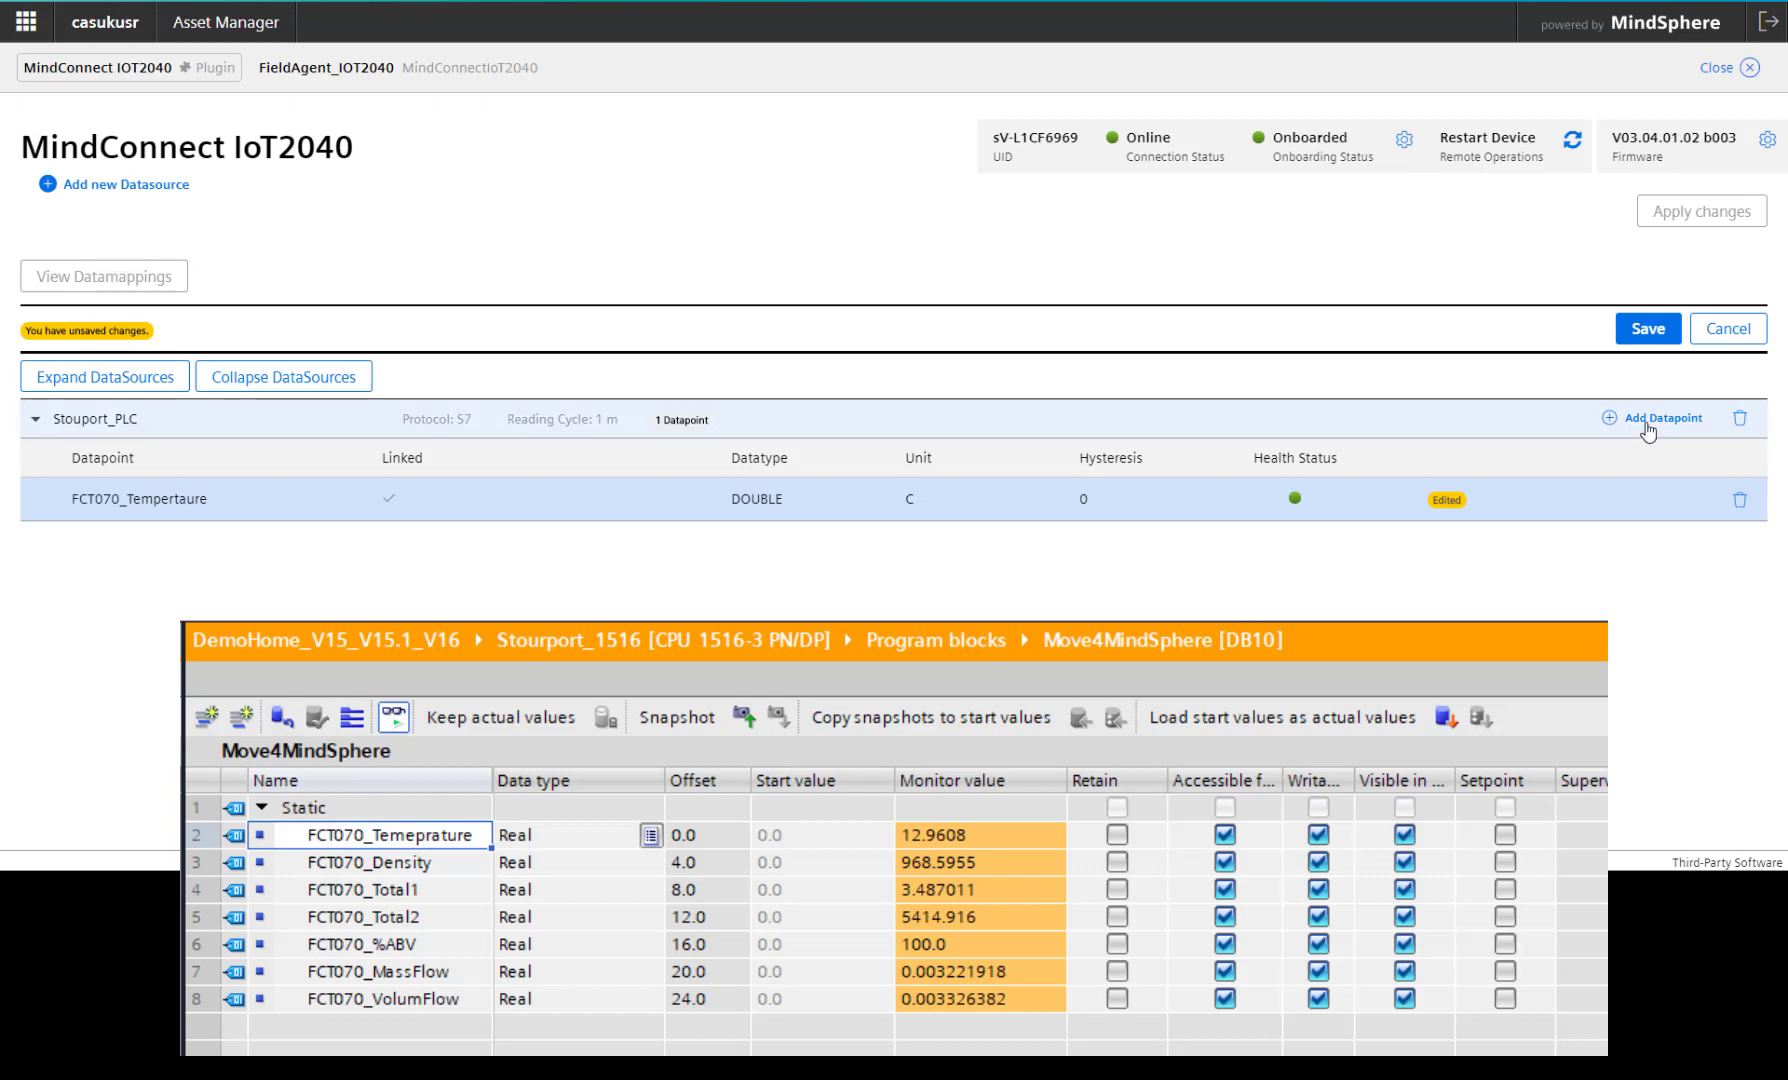
# - Create datapoint FCT070_Density with unit Kg/m3, type double and a DB10 address
pyautogui.click(1648, 432)
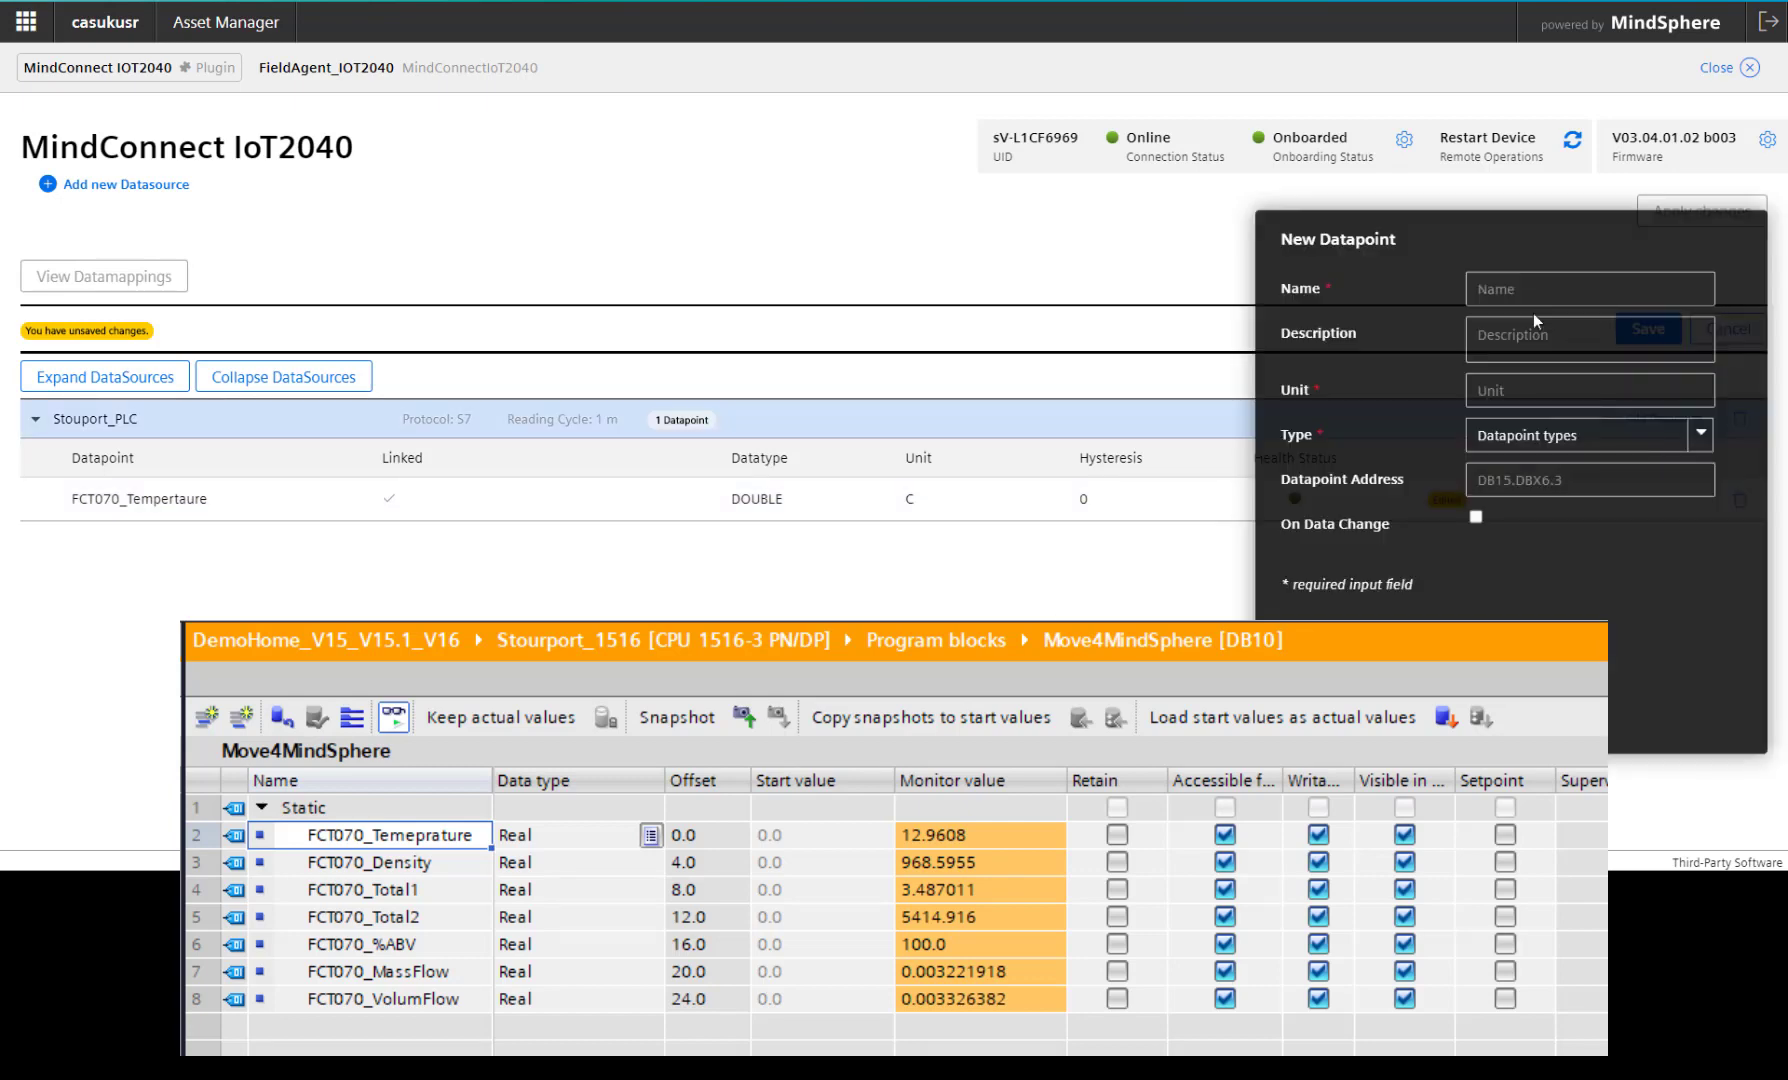
pyautogui.click(1507, 291)
pyautogui.write('D')
pyautogui.press('BackSpace')
pyautogui.write('FCT')
pyautogui.write('070')
pyautogui.write(')_')
pyautogui.write('_Dens')
pyautogui.write('ity')
pyautogui.click(1501, 392)
pyautogui.write('Kg/m3')
pyautogui.click(1566, 440)
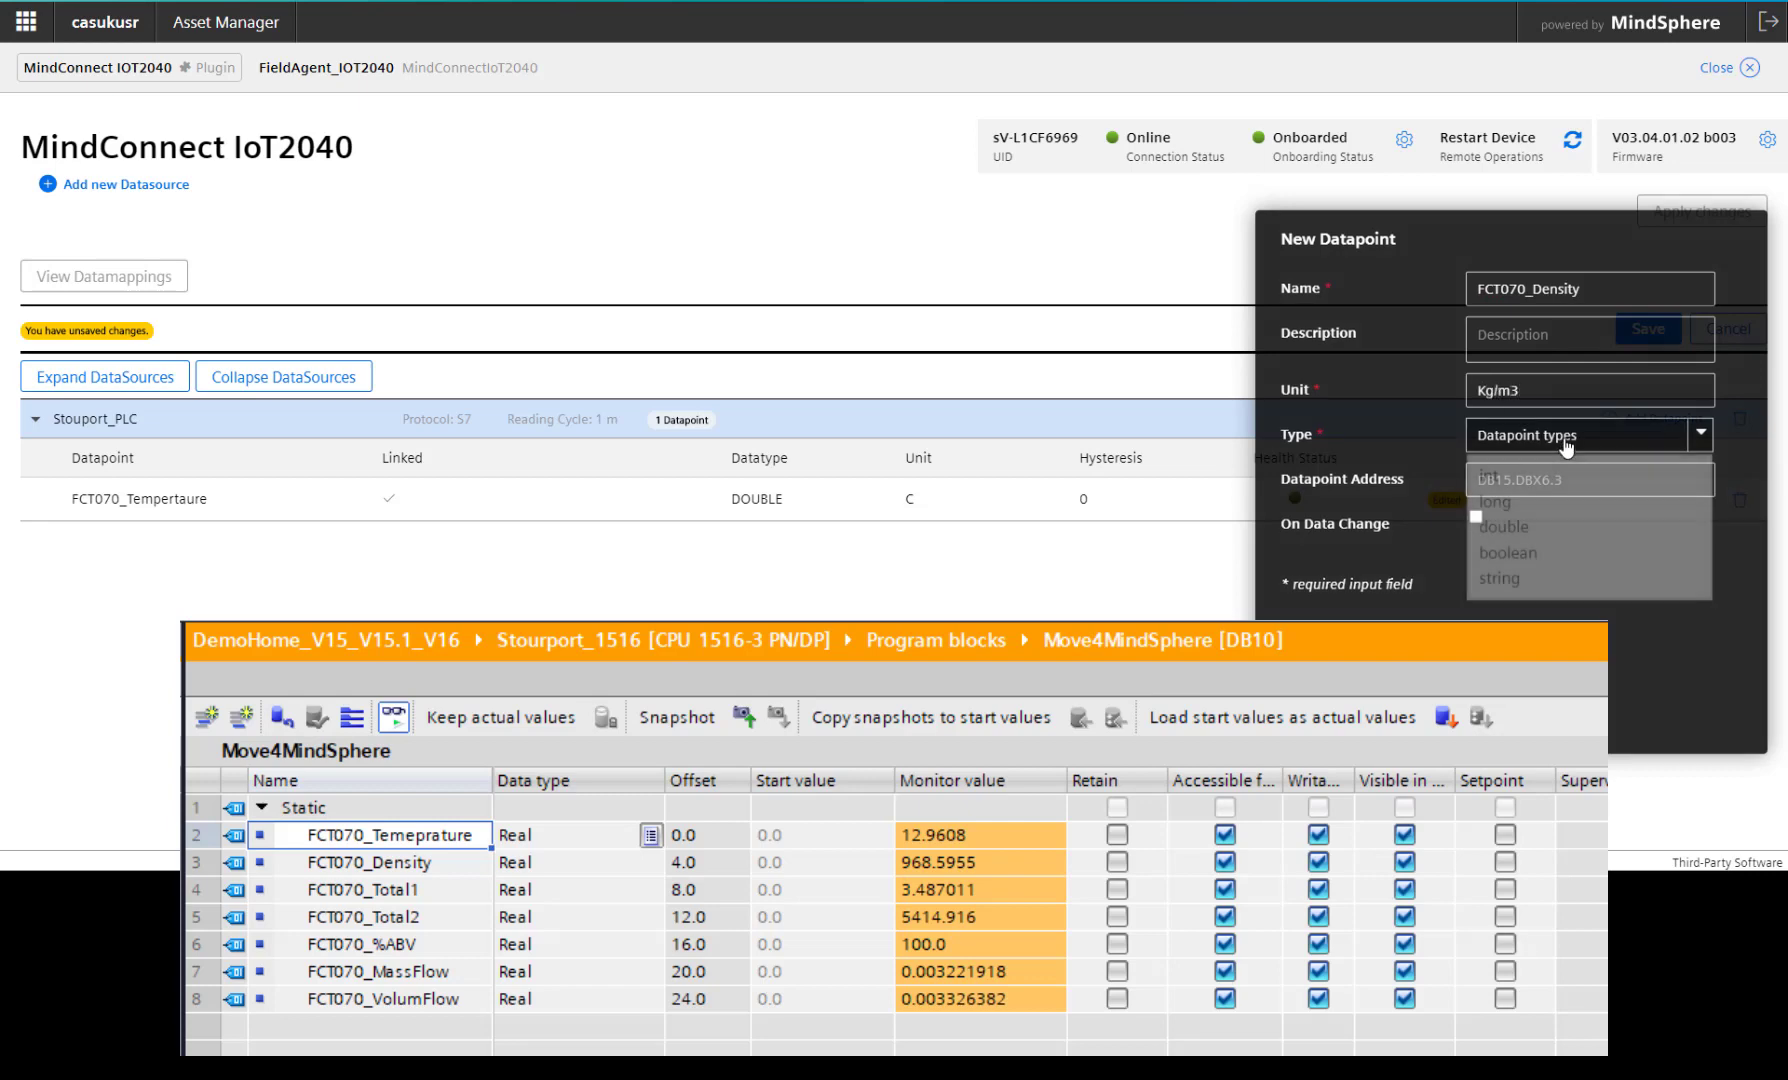
pyautogui.click(1500, 528)
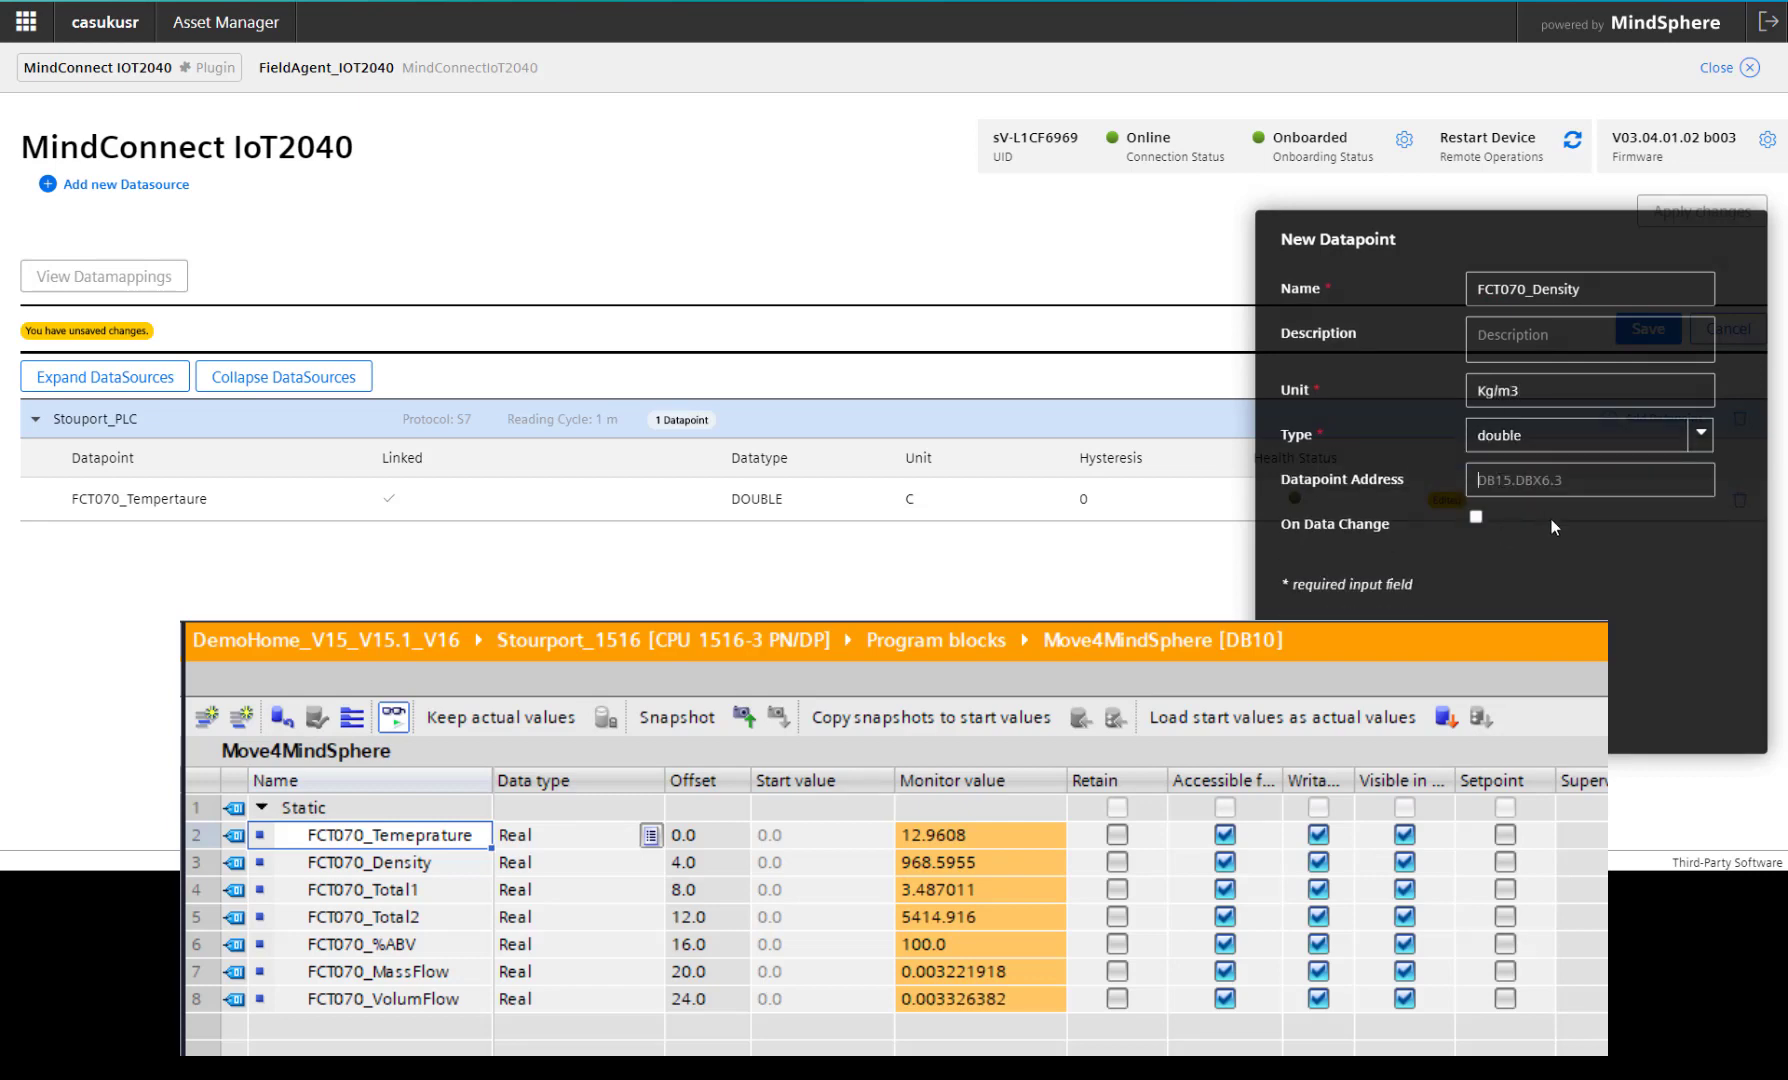
pyautogui.write('DB10.DB')
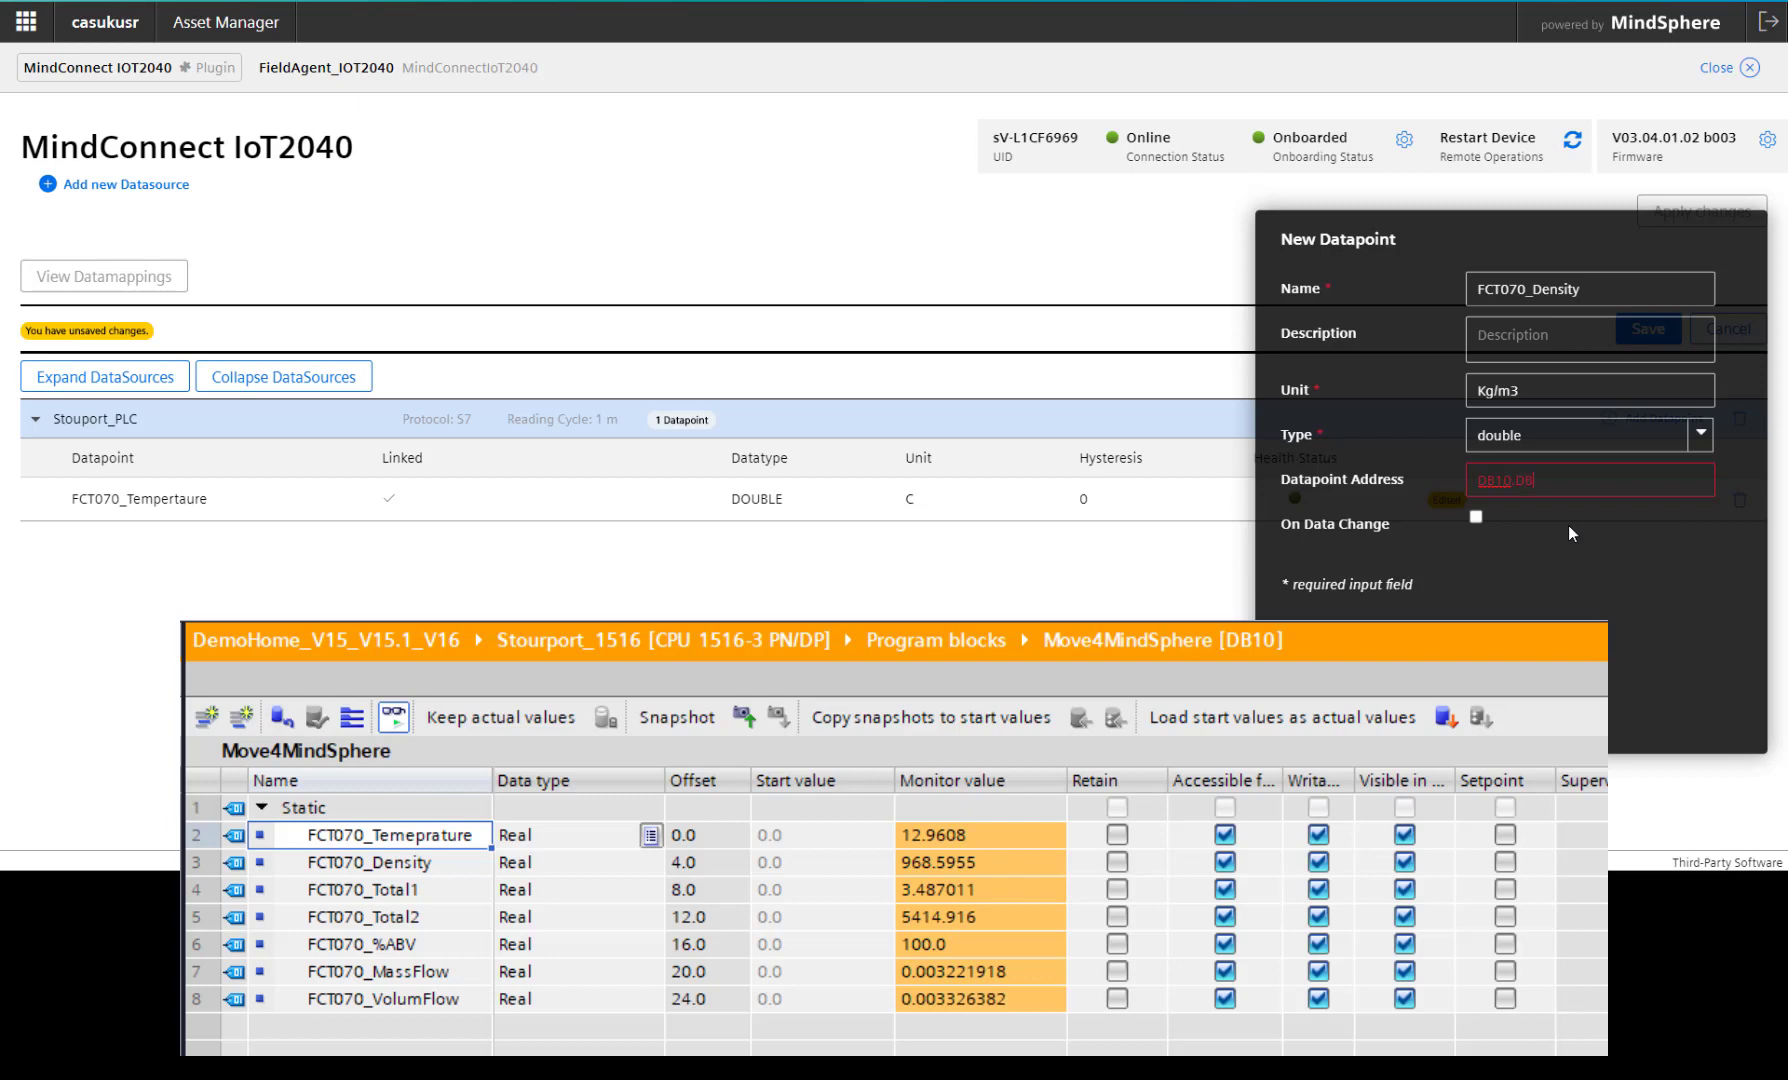
pyautogui.write('real4')
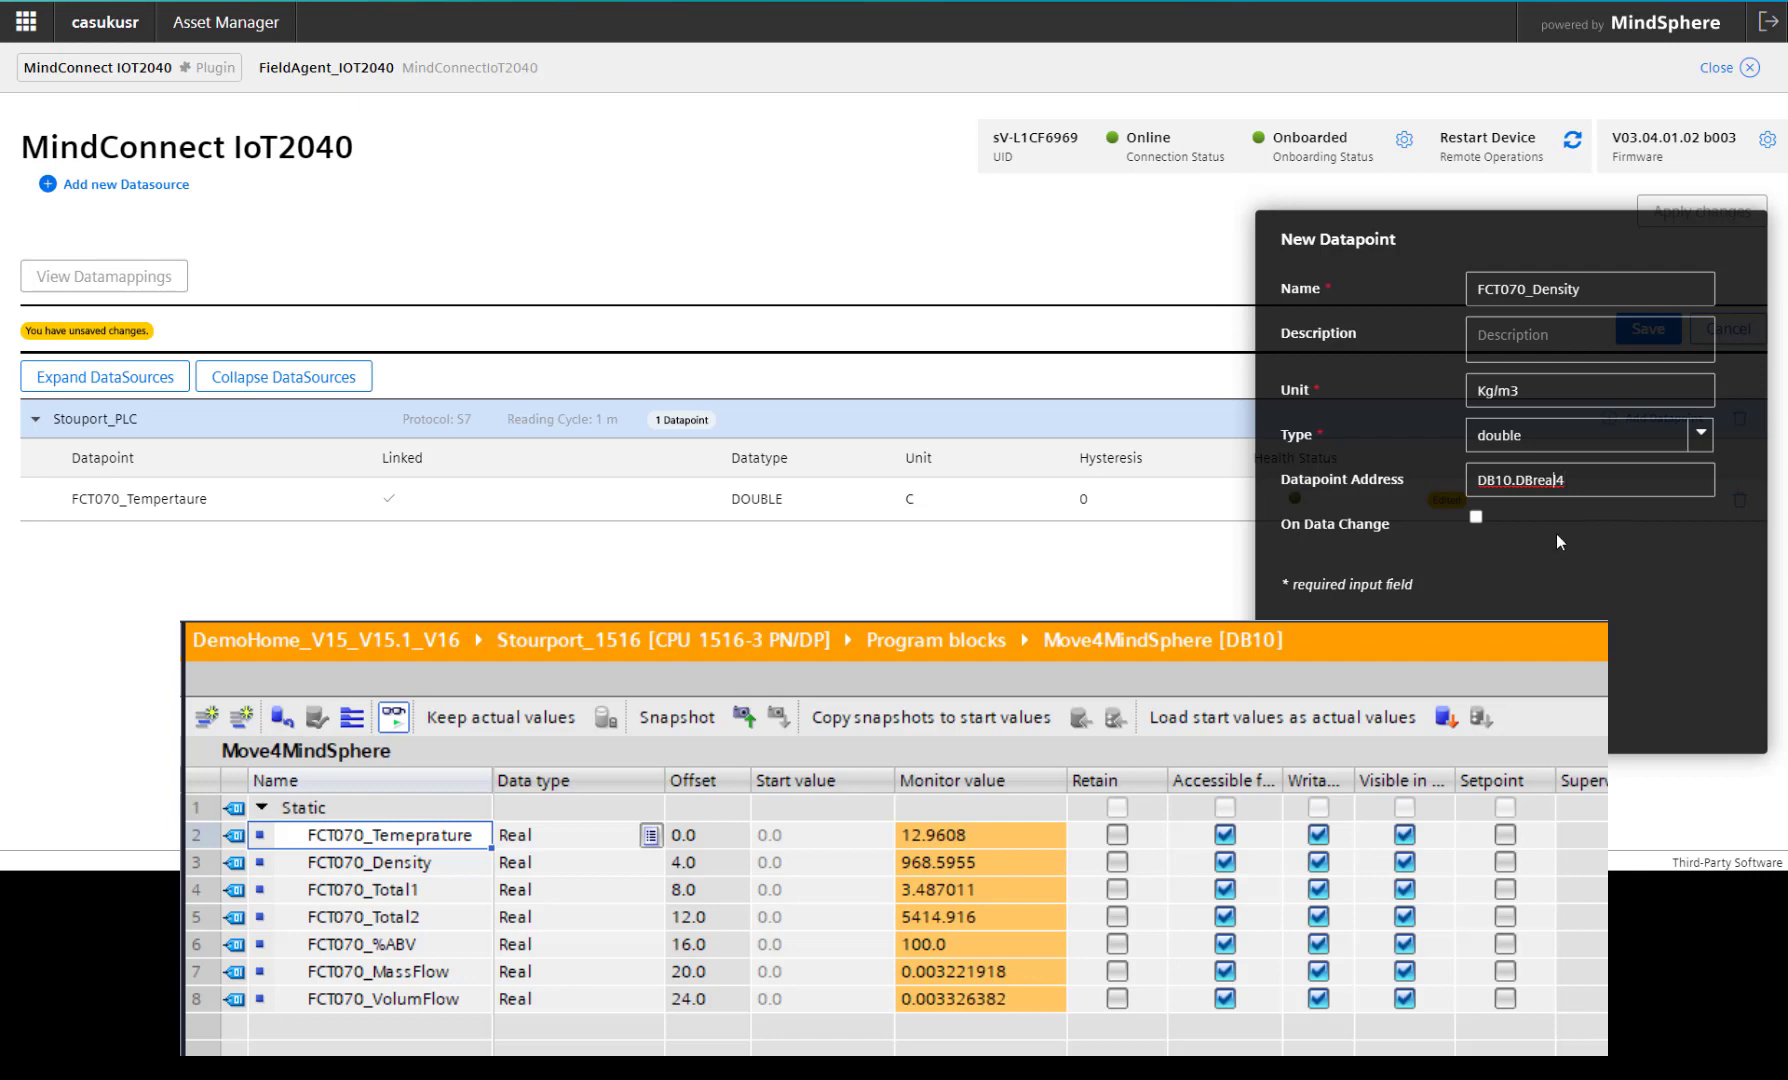
pyautogui.press('BackSpace')
pyautogui.press('BackSpace')
pyautogui.press('BackSpace')
pyautogui.press('BackSpace')
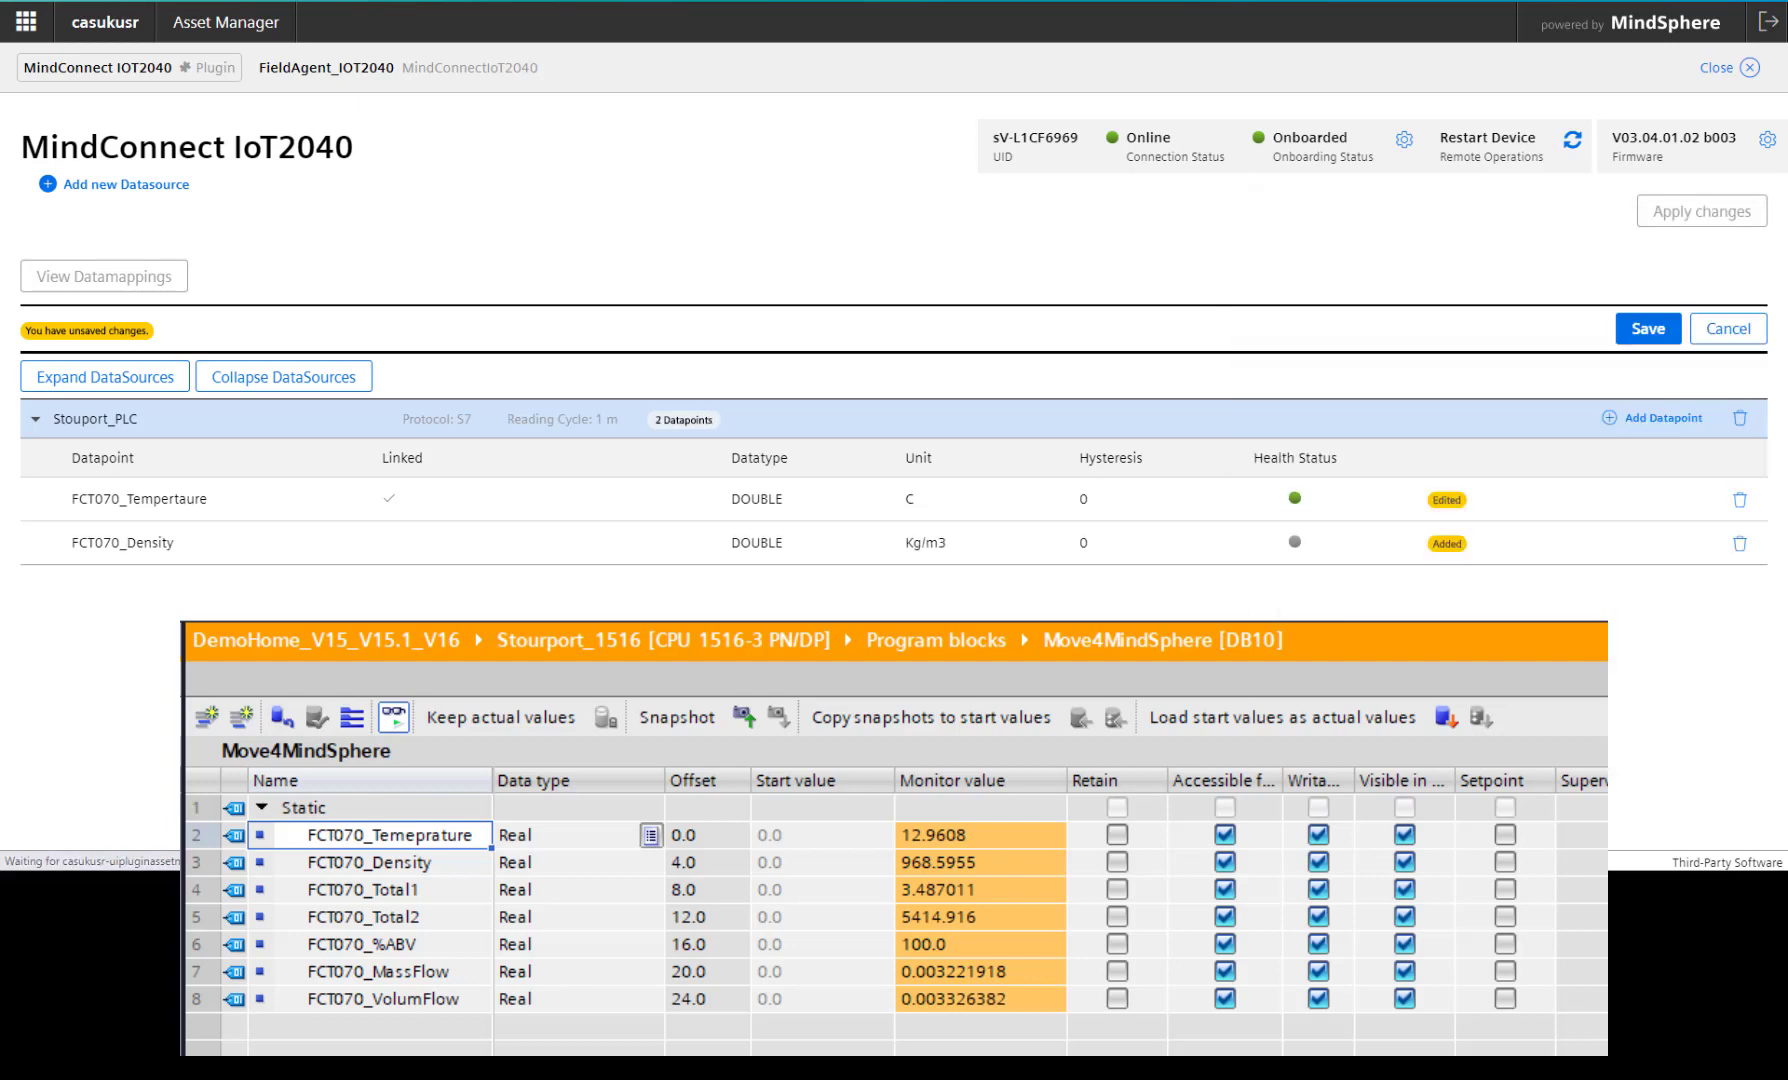
# - Save the new density datapoint and apply the configuration to the device
pyautogui.click(1648, 334)
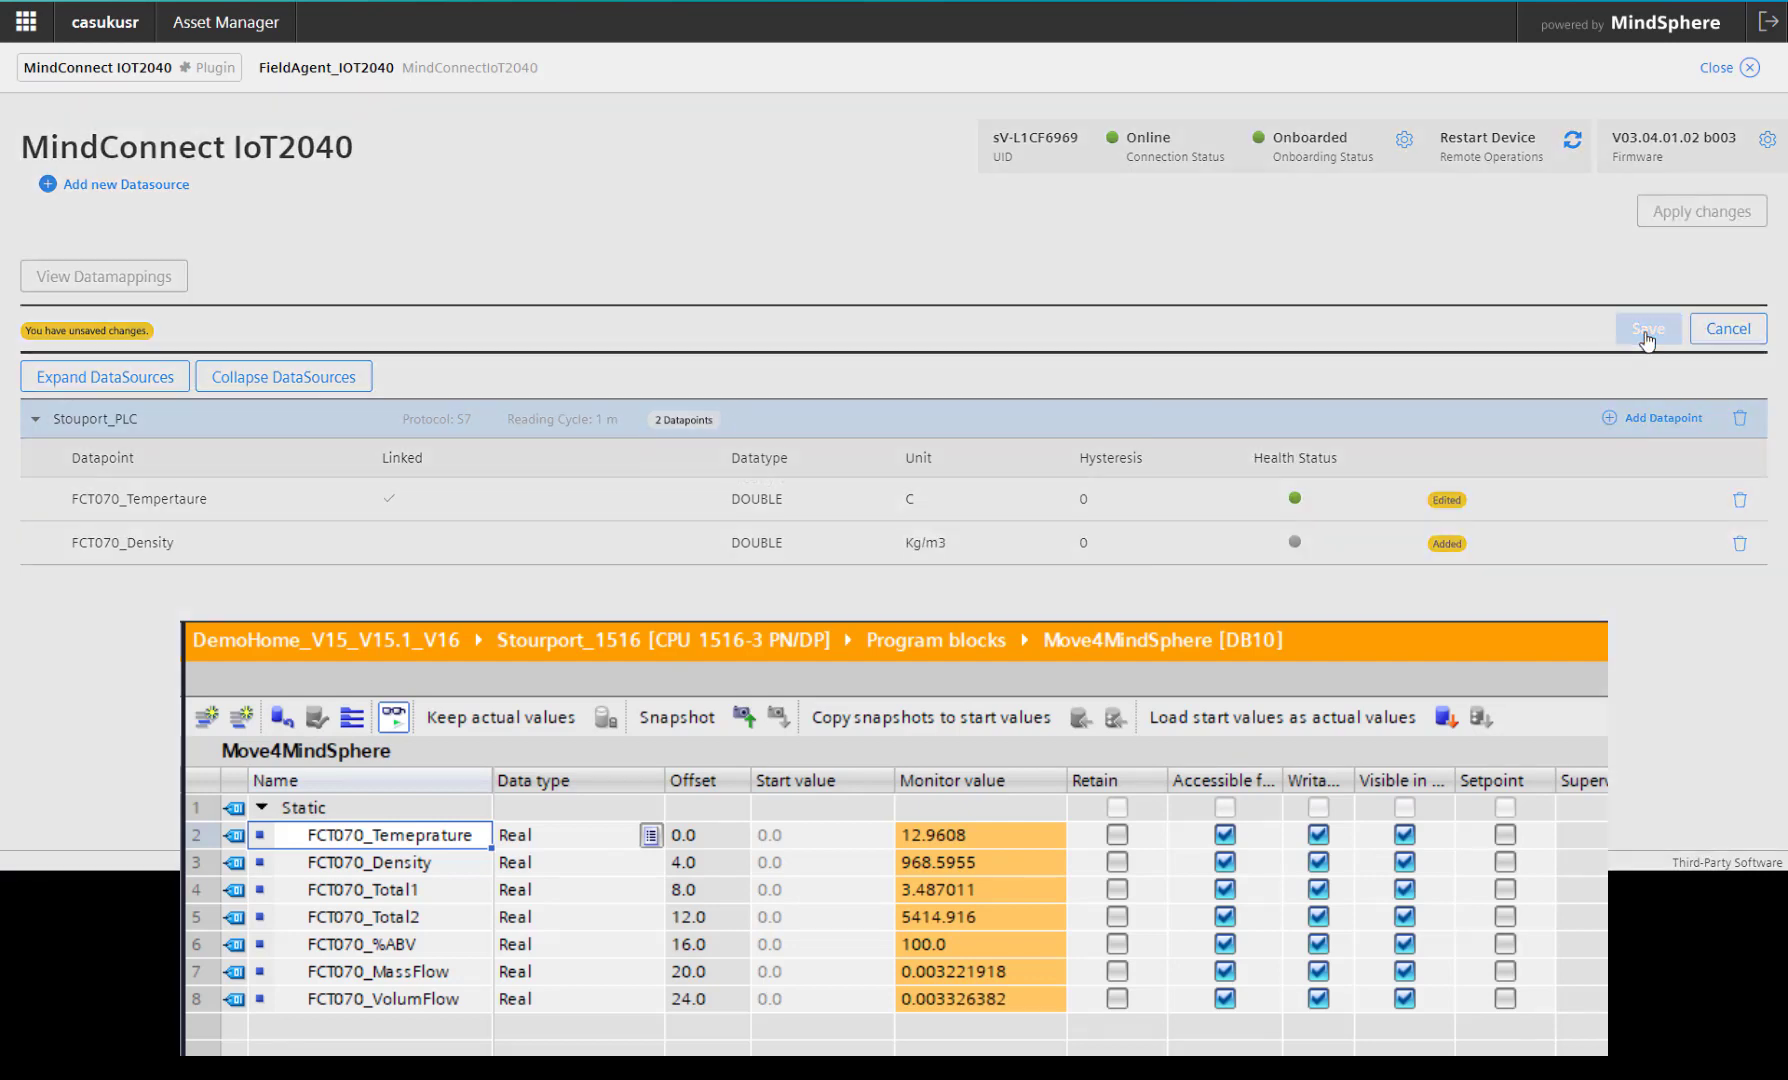
pyautogui.click(1068, 553)
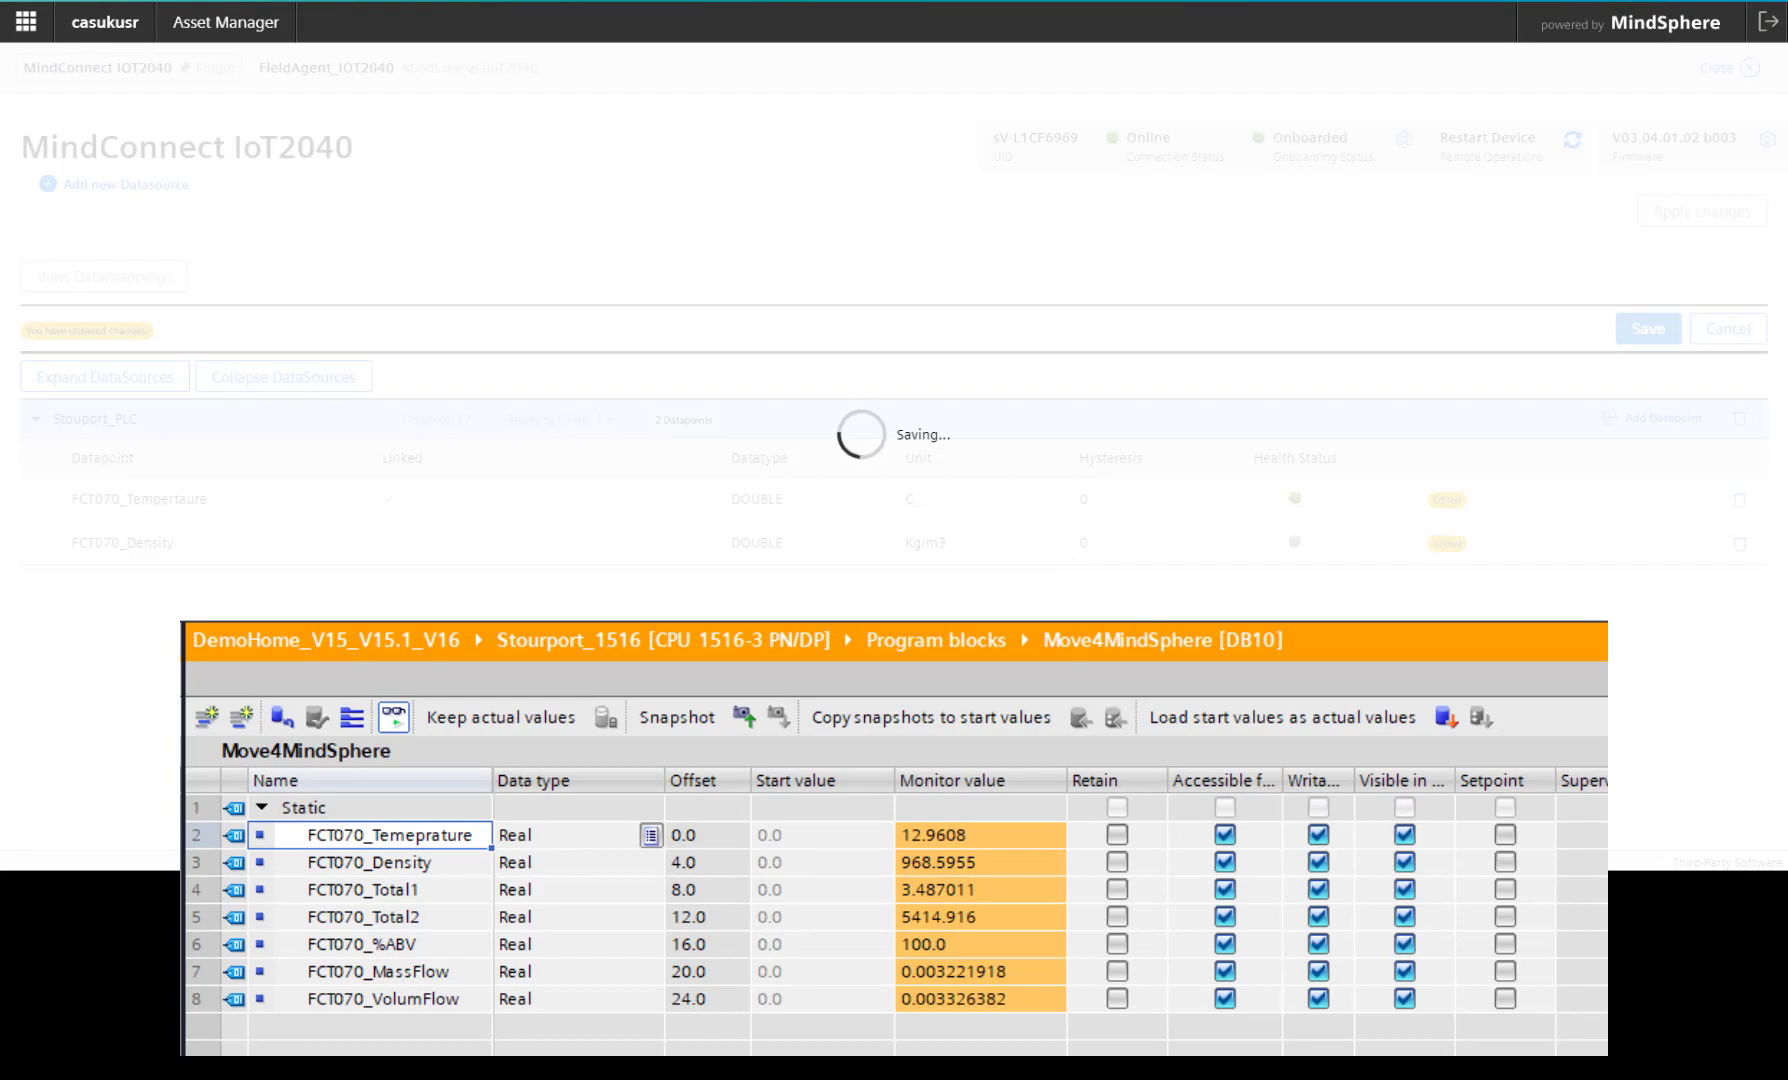
pyautogui.click(1682, 224)
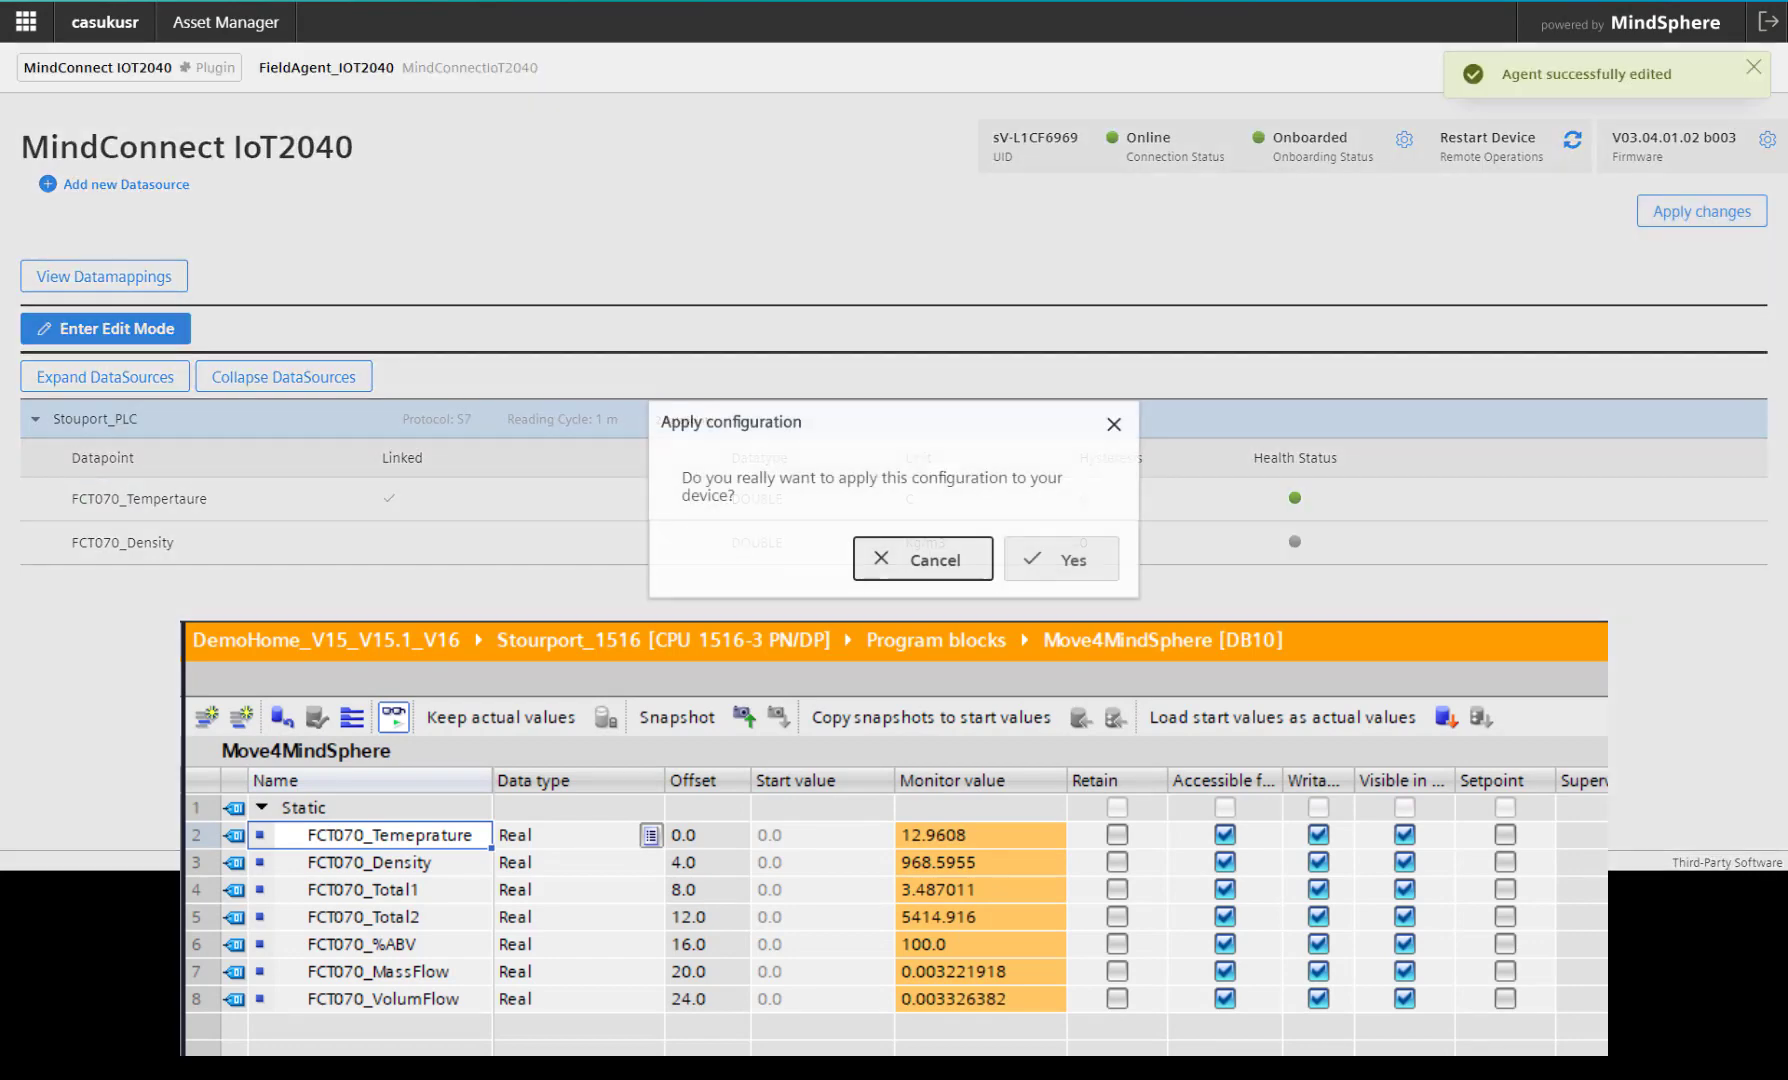
pyautogui.click(1062, 559)
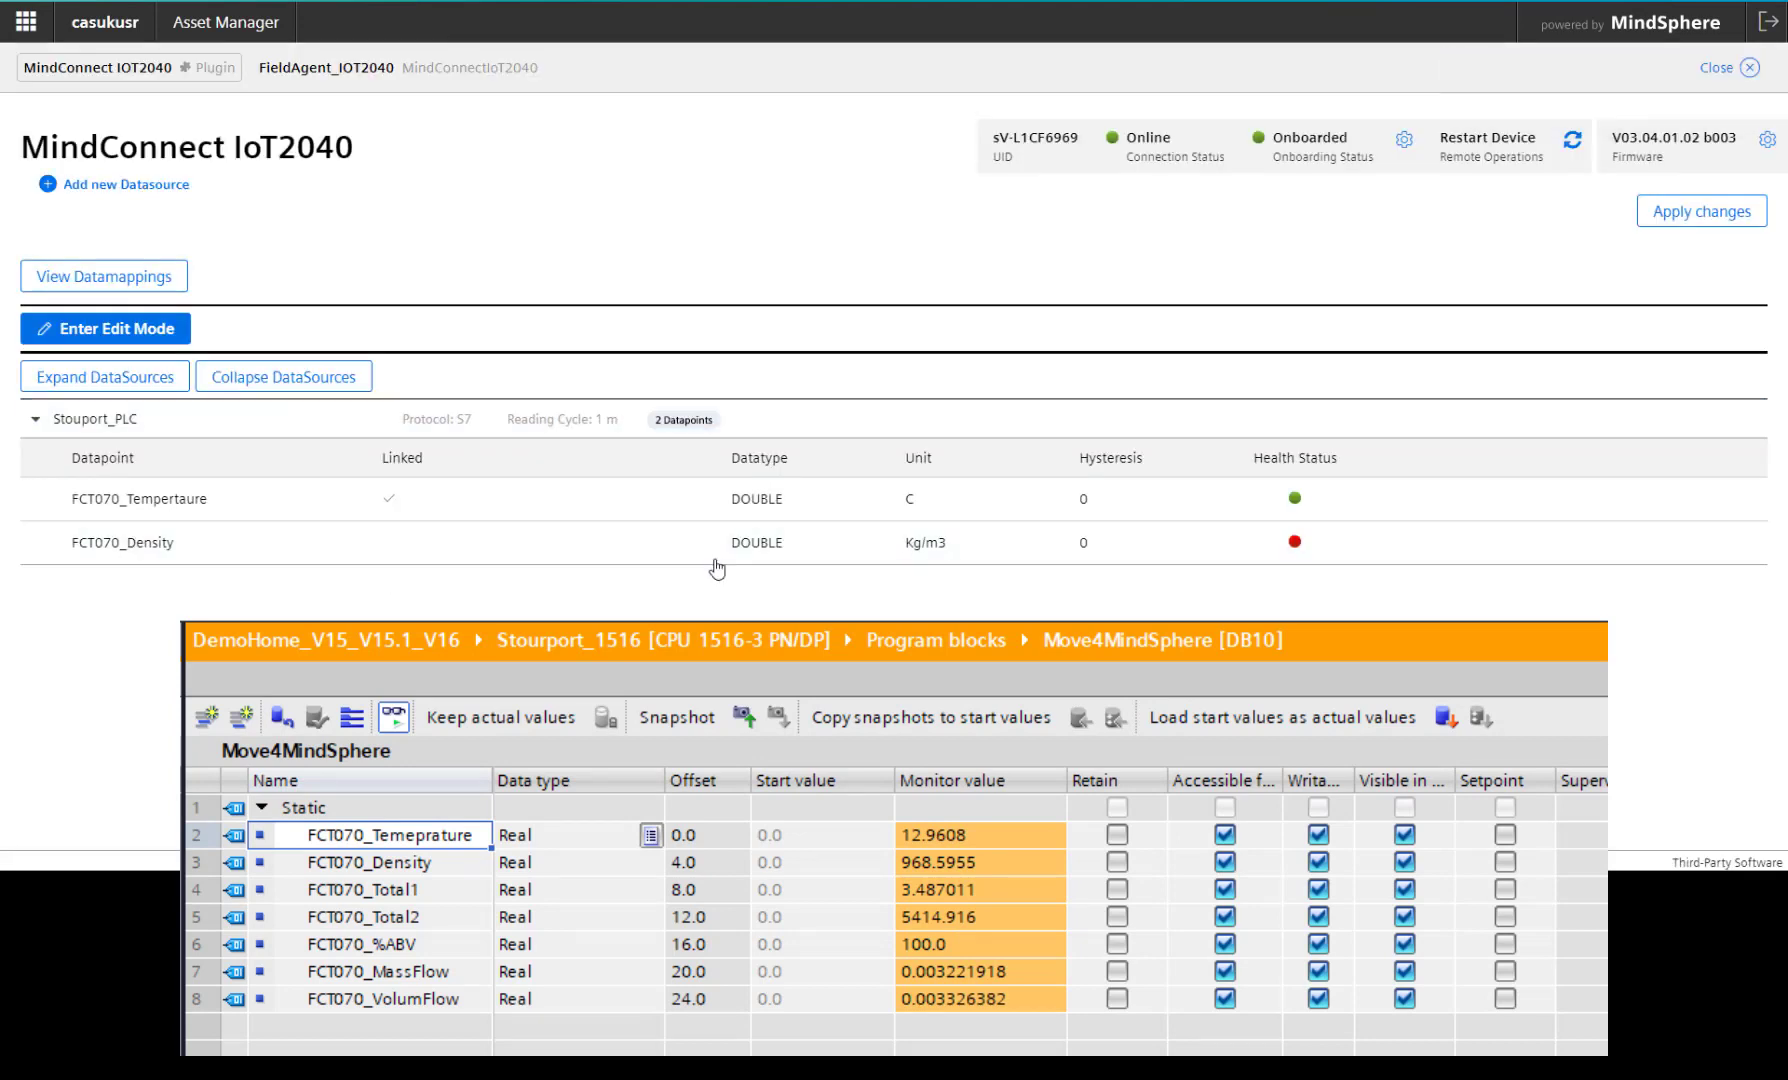
# - Read FCT070_Density's health message: 'Type conversion has problem.'
pyautogui.click(1297, 545)
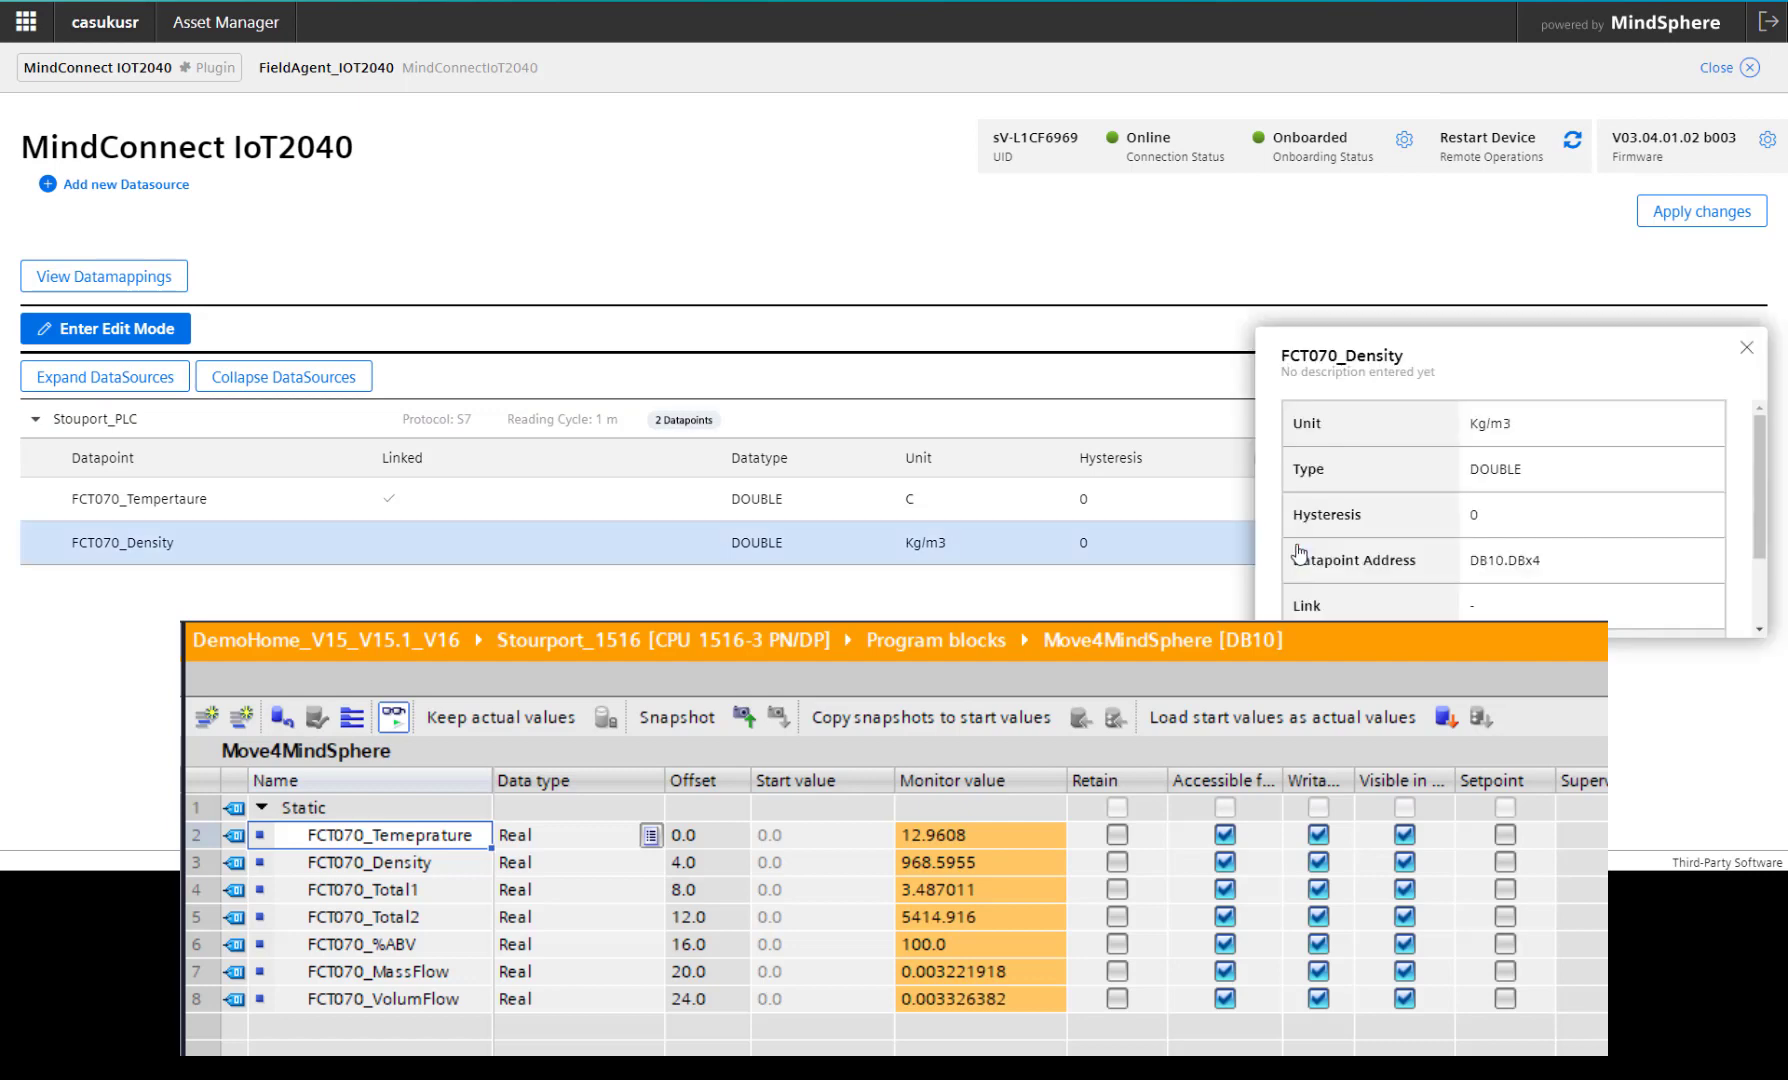
pyautogui.scroll(-2, 1754, 483)
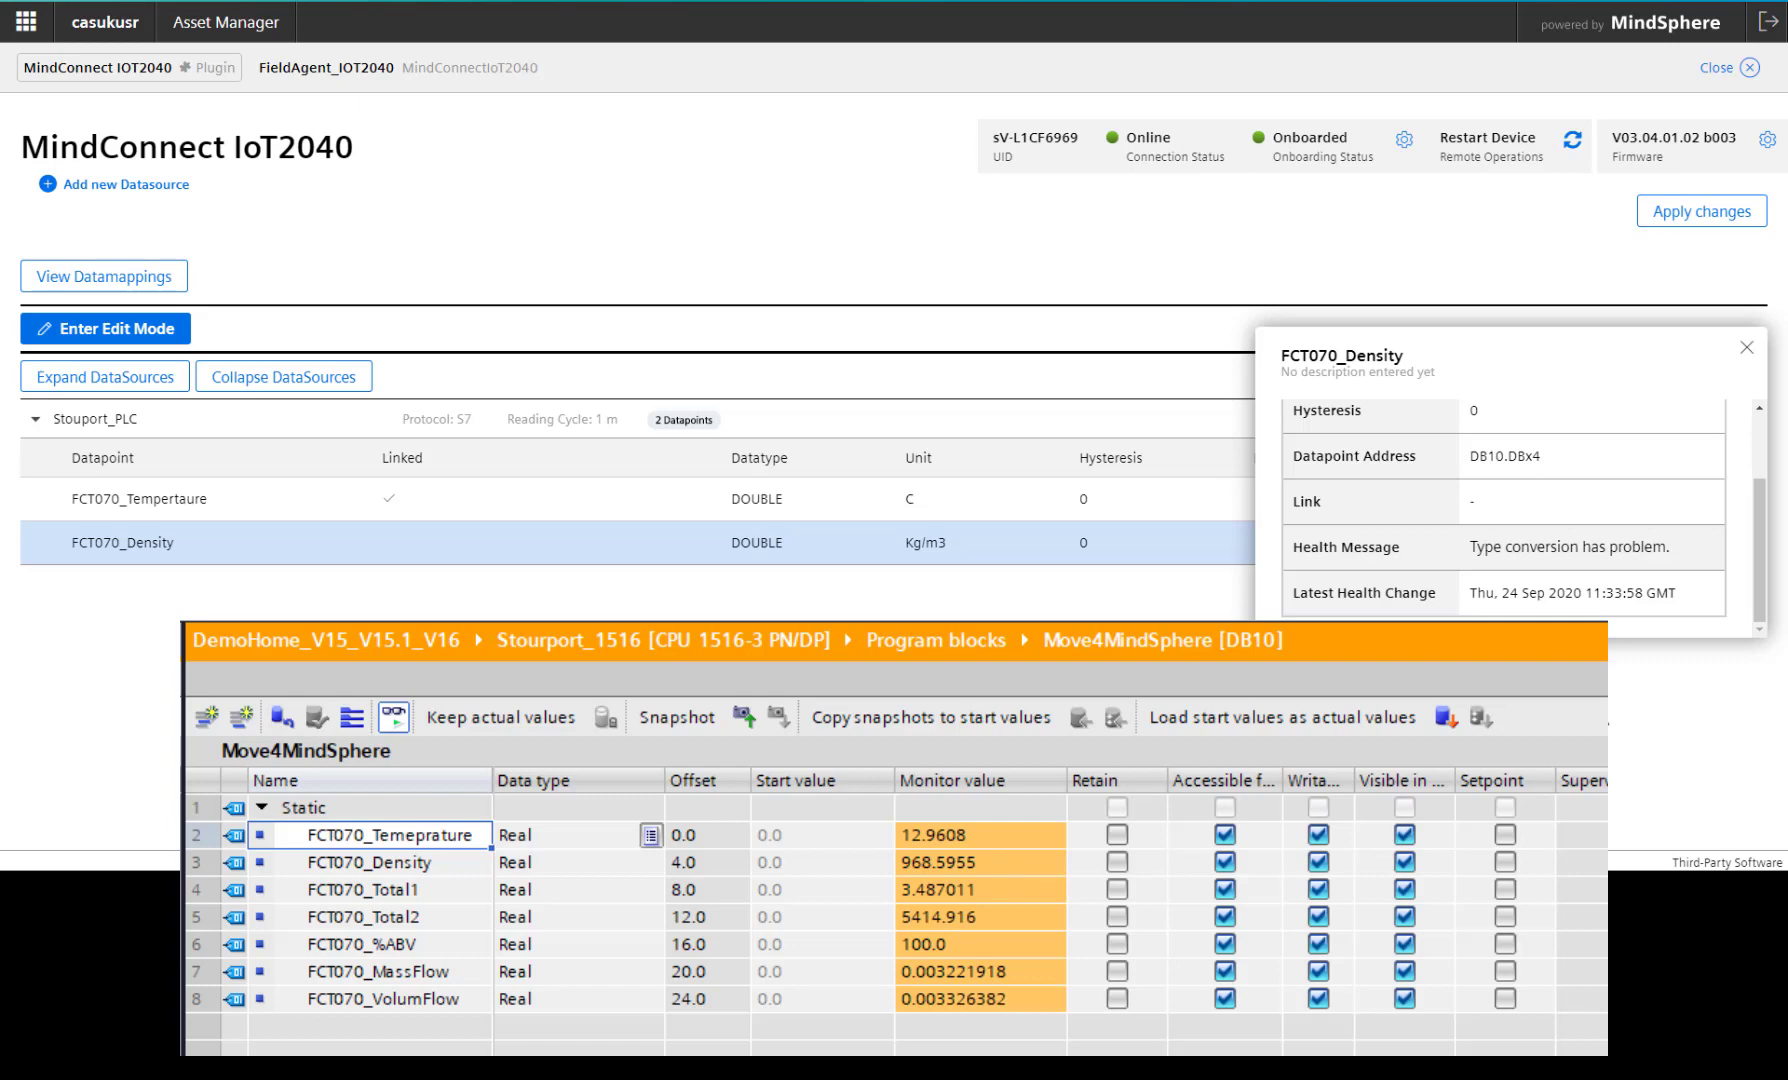
pyautogui.click(1746, 347)
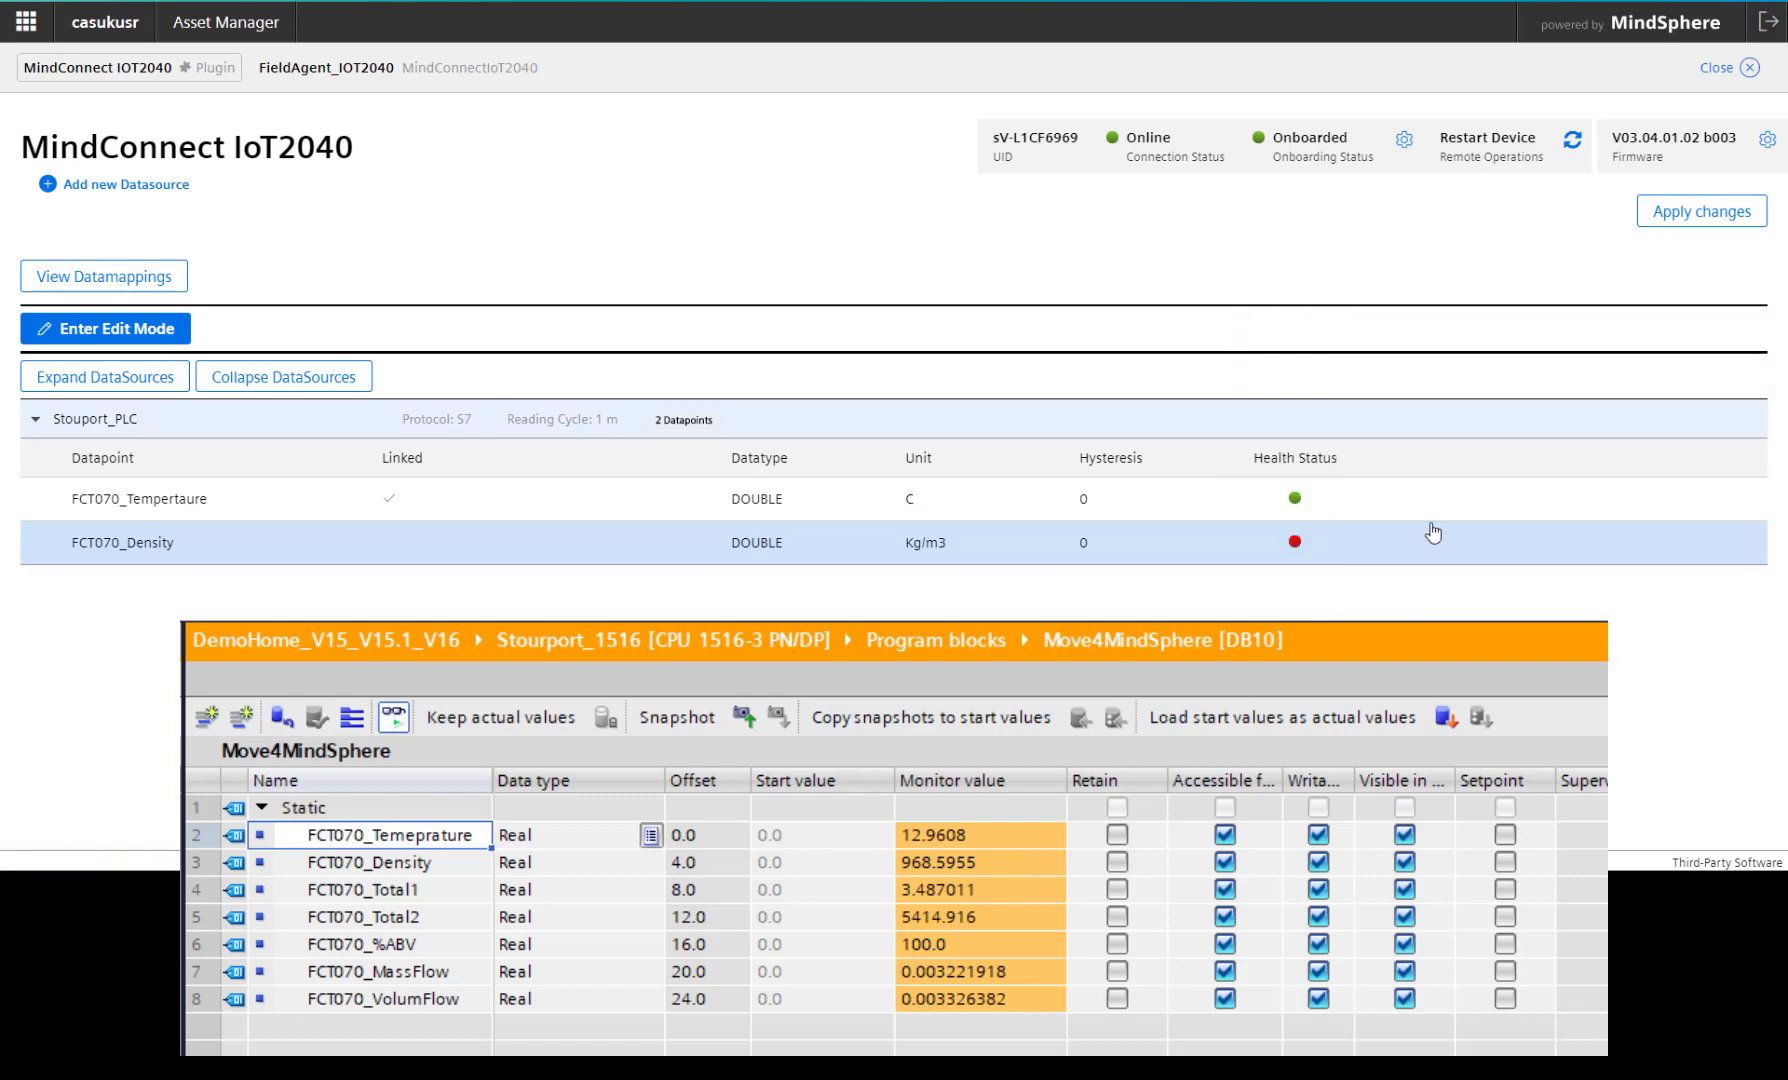
# - Change FCT070_Density's address from DB10.DBx4 to DB10.DBreal4 and save the change
pyautogui.click(137, 326)
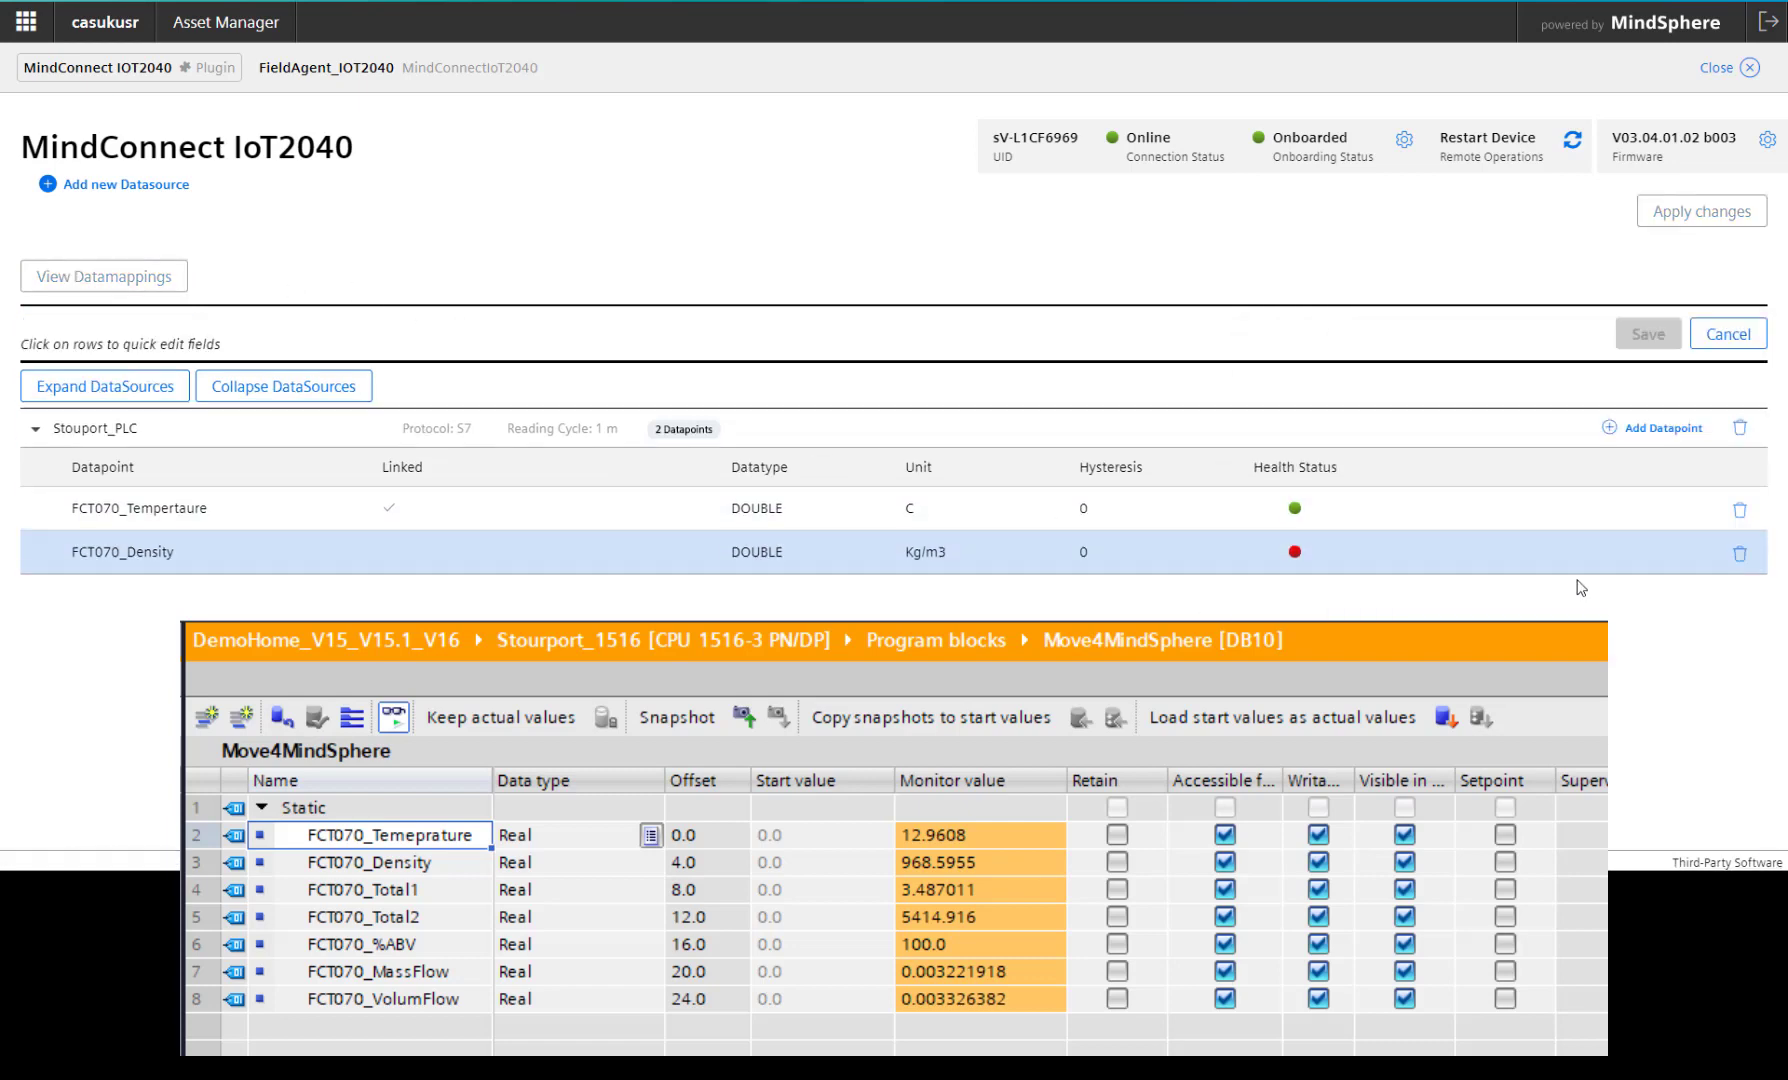
pyautogui.click(1410, 567)
pyautogui.click(1519, 480)
pyautogui.press('BackSpace')
pyautogui.write('real4')
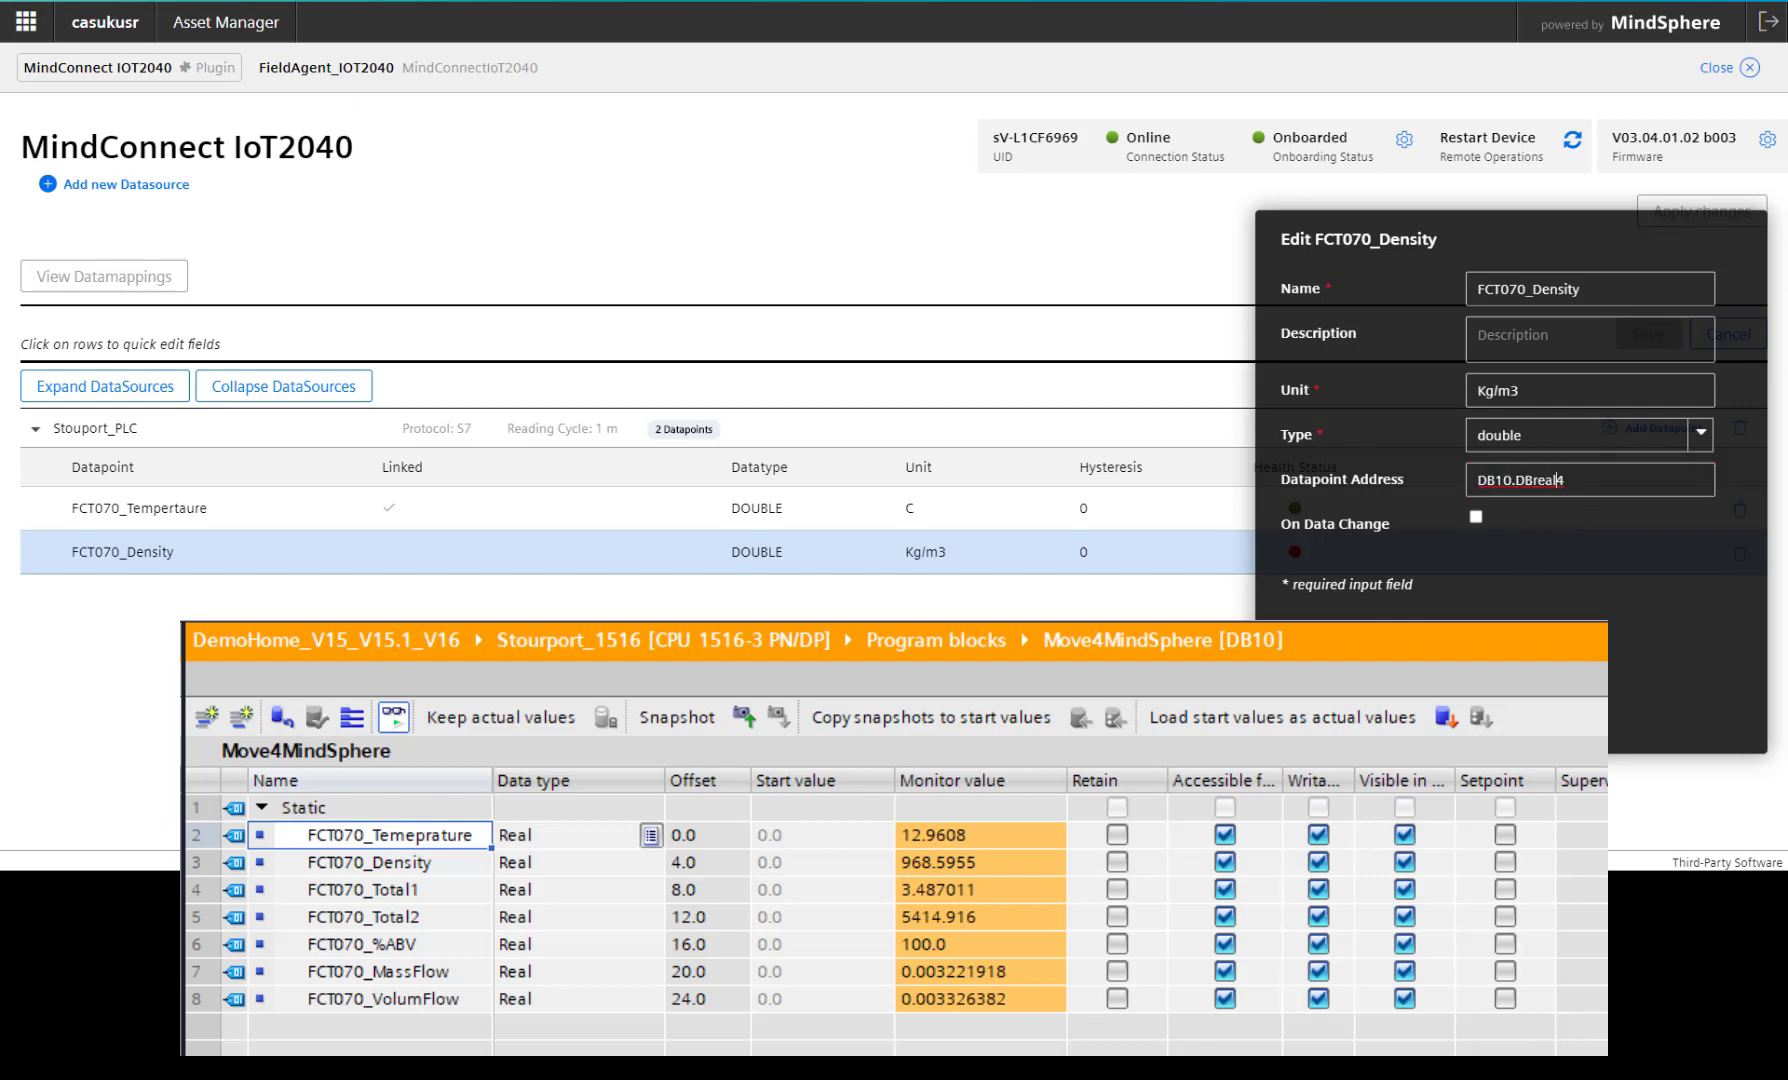
pyautogui.press('Return')
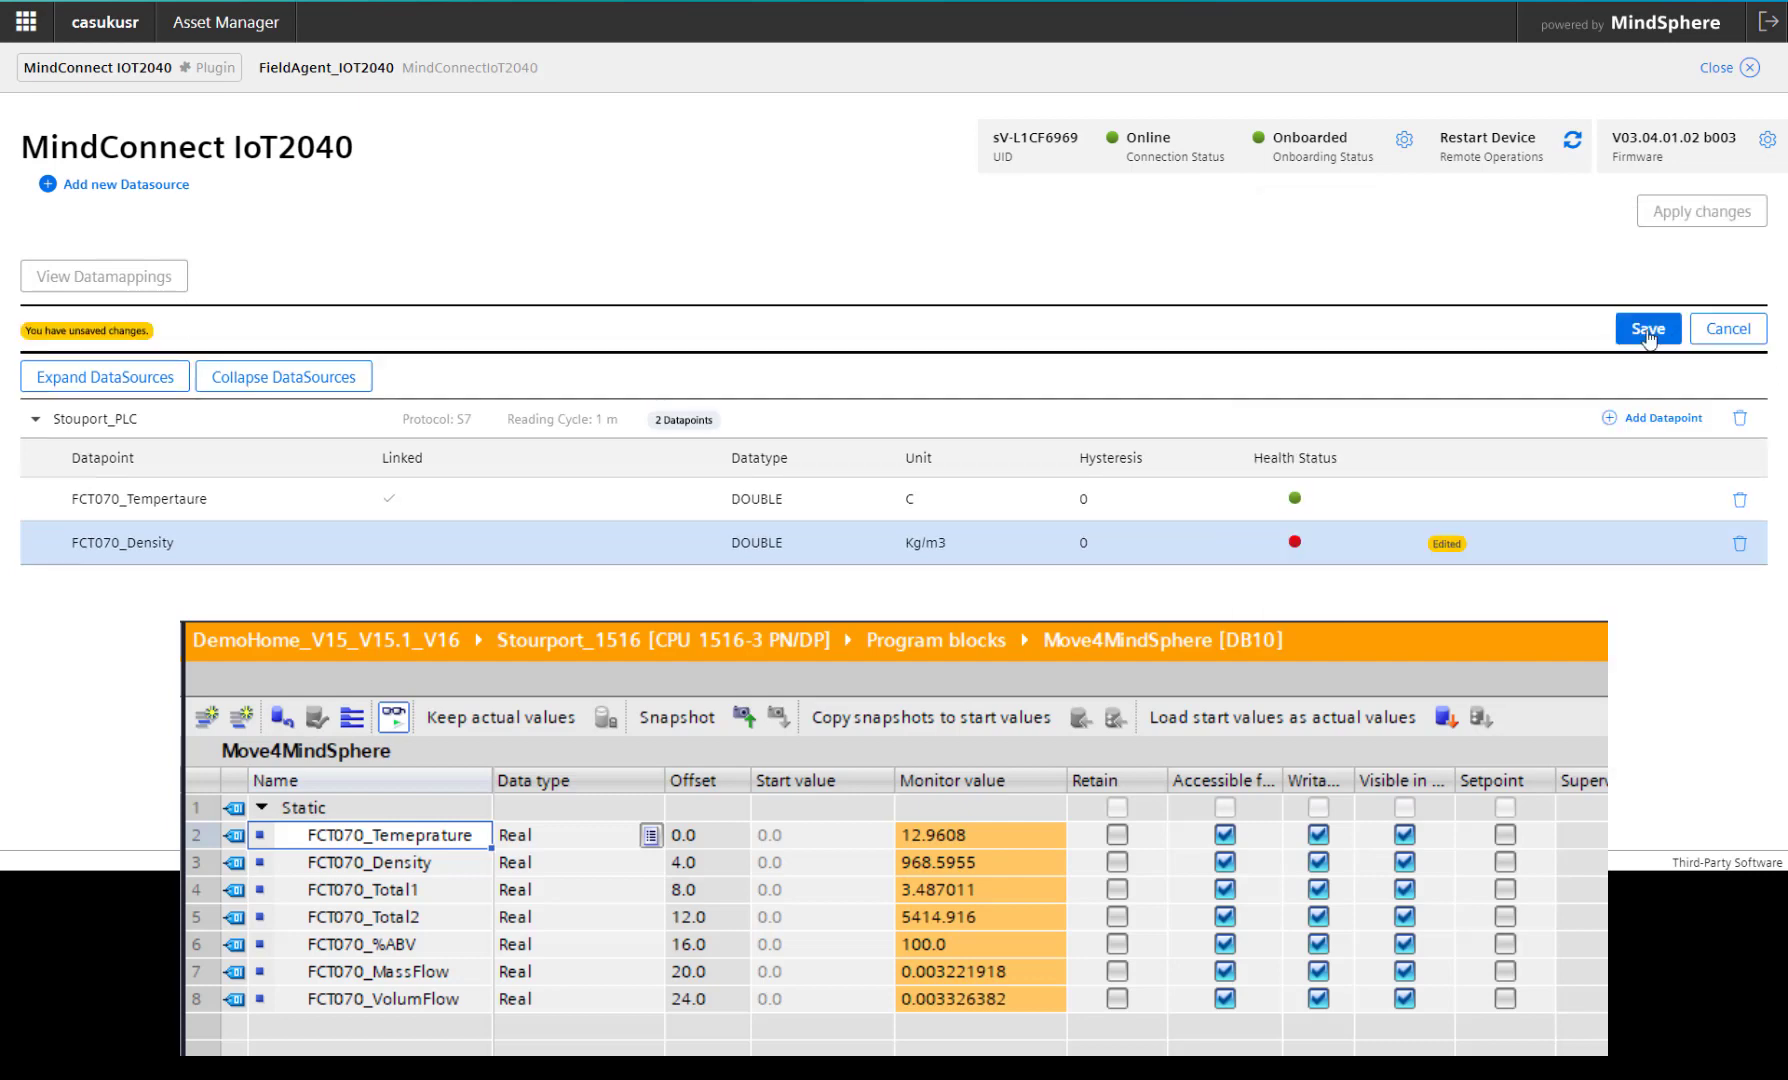
pyautogui.click(1649, 336)
pyautogui.click(1050, 541)
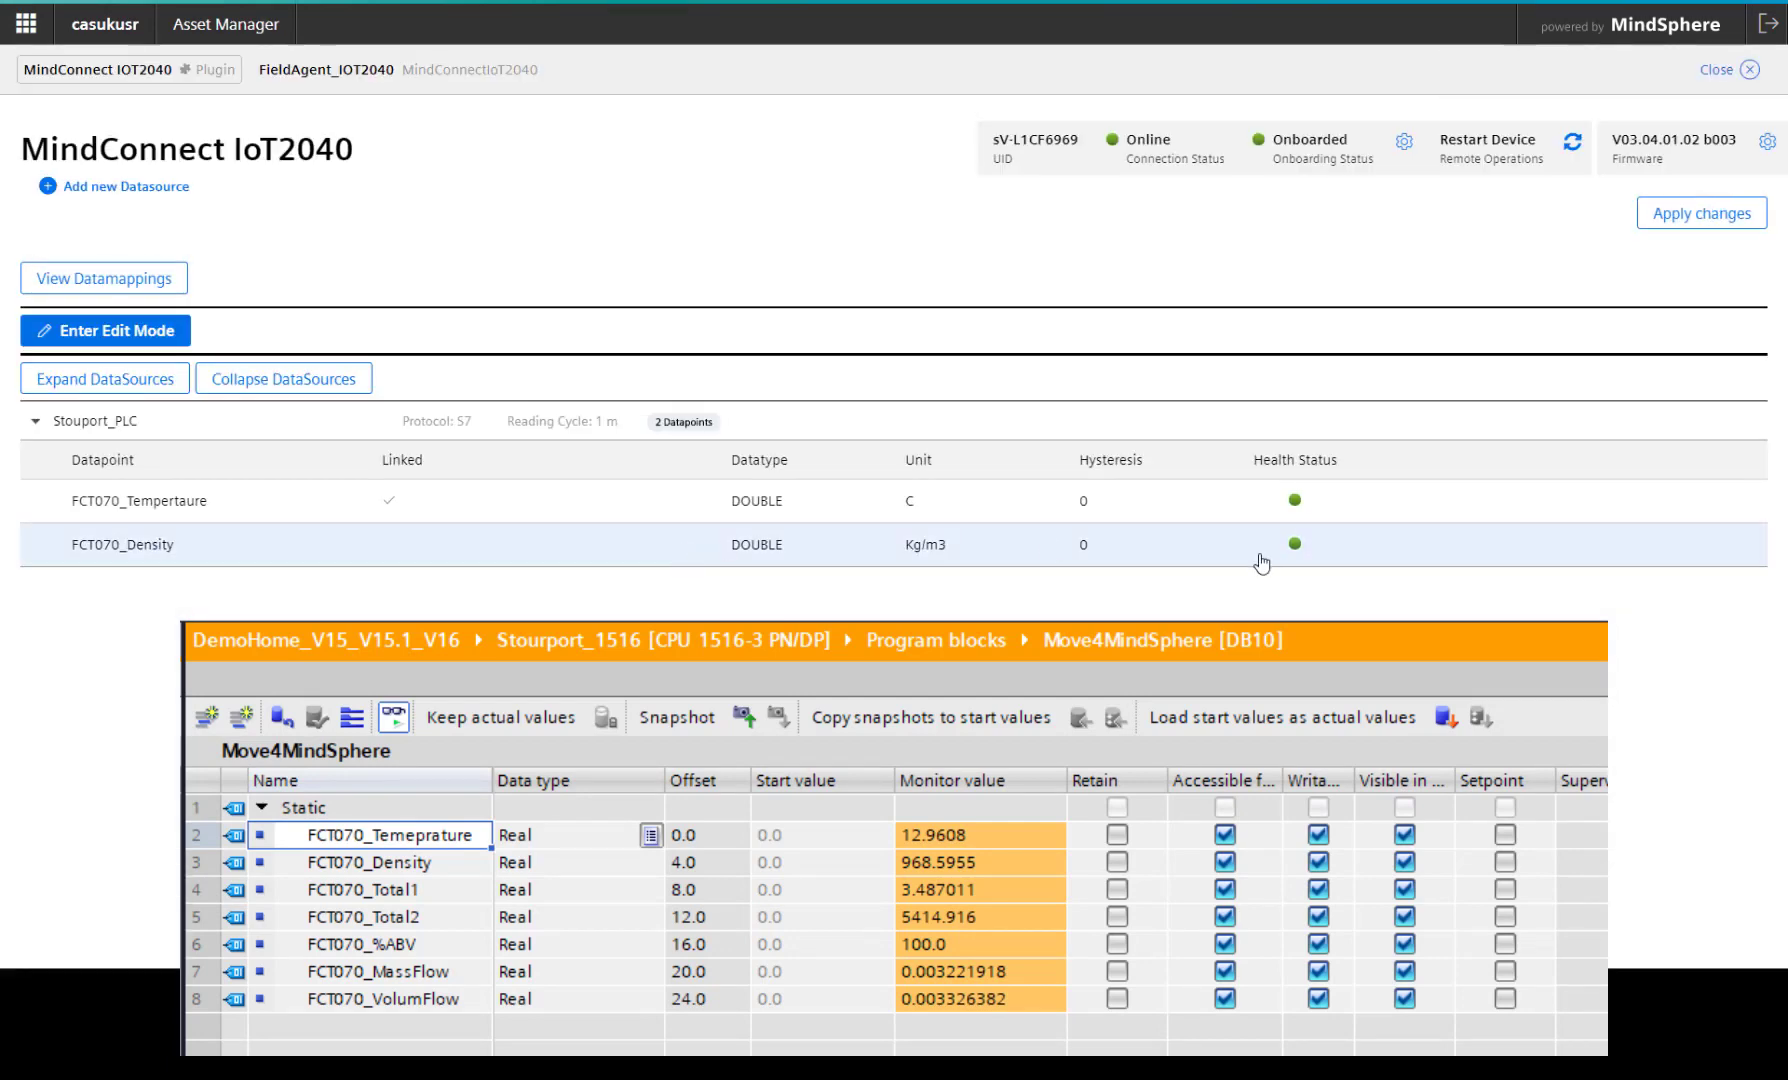
# - Check the density datapoint's health message, then close the MindConnect IoT2040 configuration page
pyautogui.click(1294, 550)
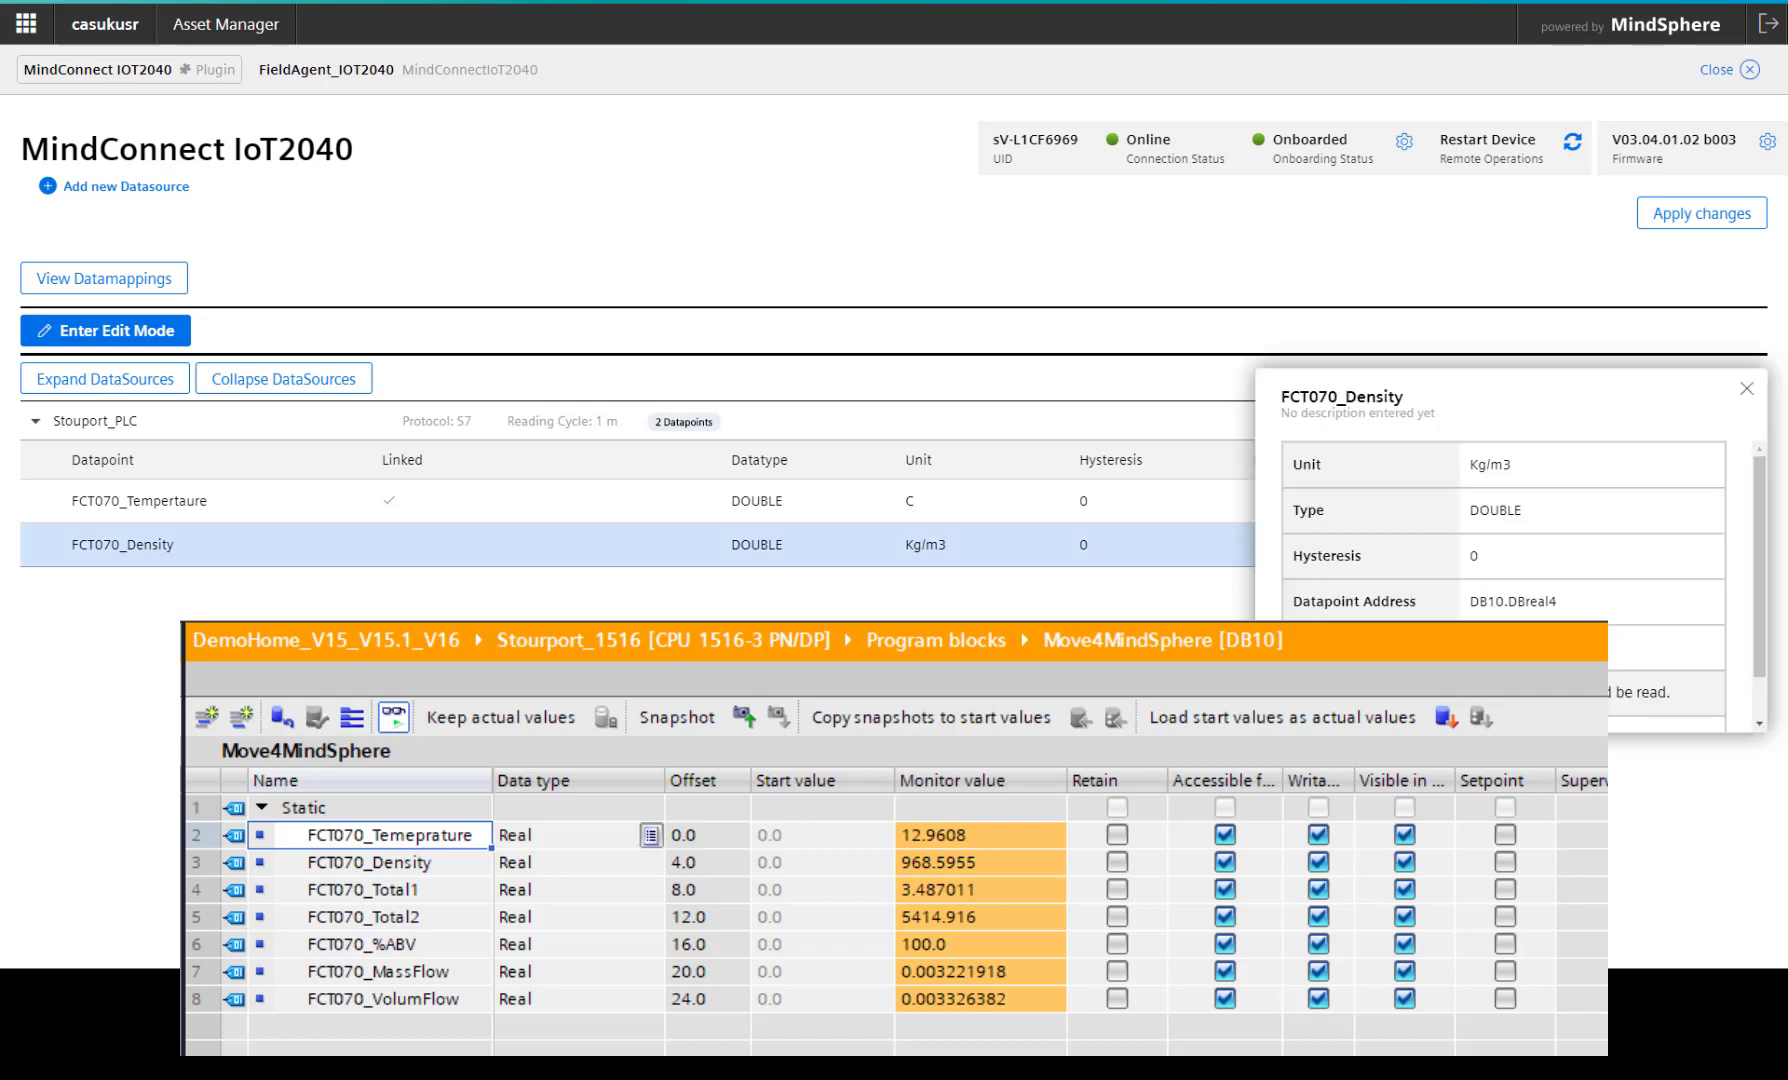
pyautogui.moveTo(1761, 546); pyautogui.dragTo(1766, 697)
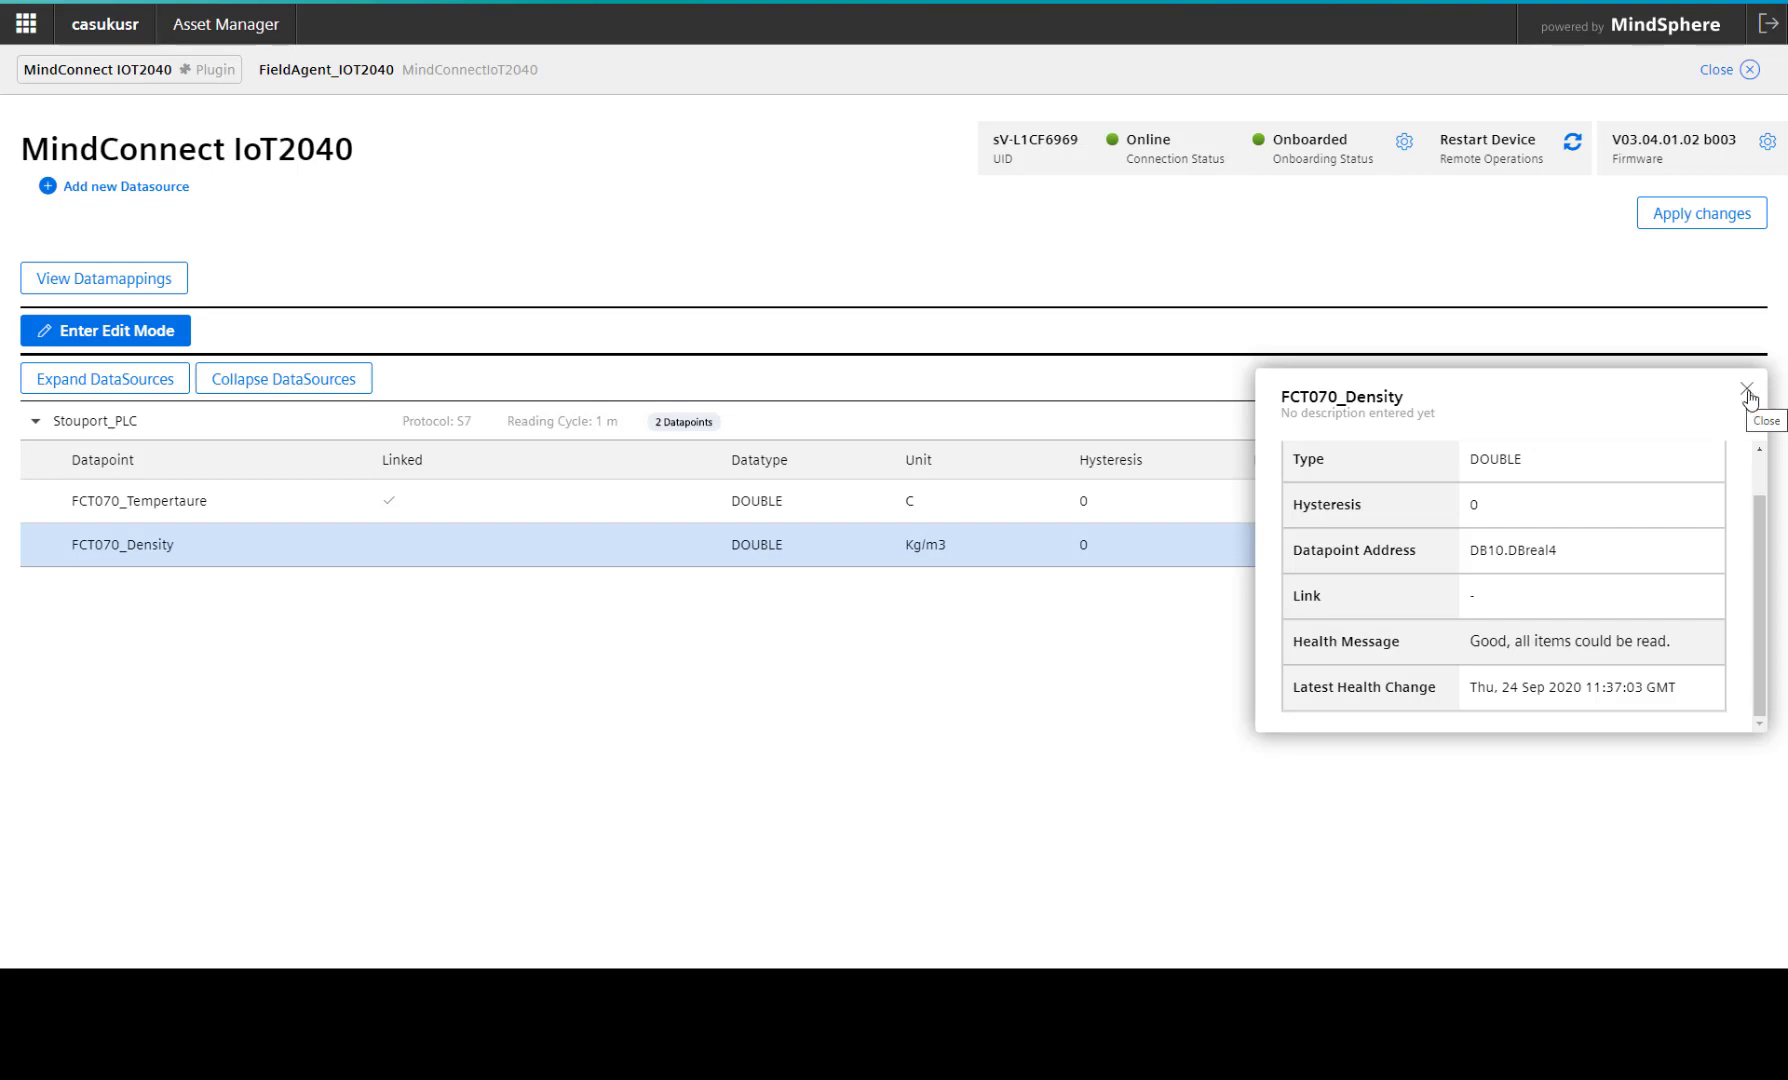
pyautogui.click(1747, 392)
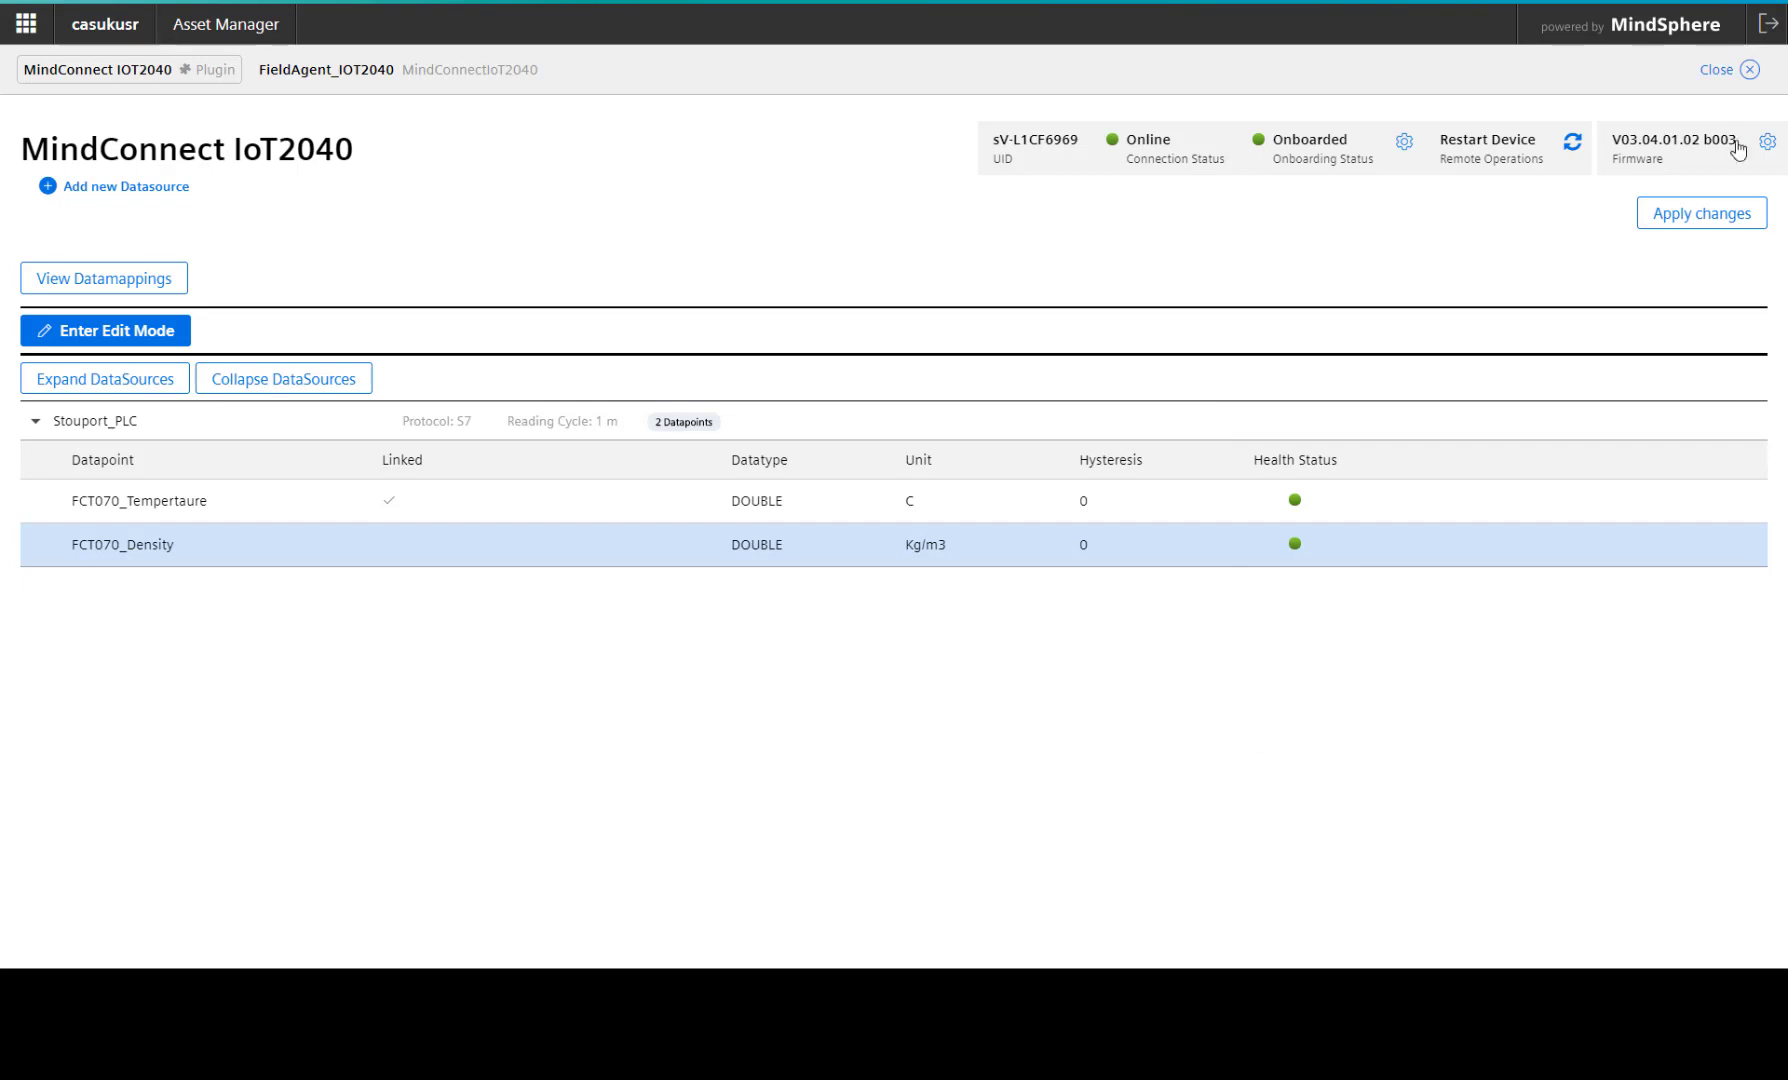
pyautogui.click(1749, 69)
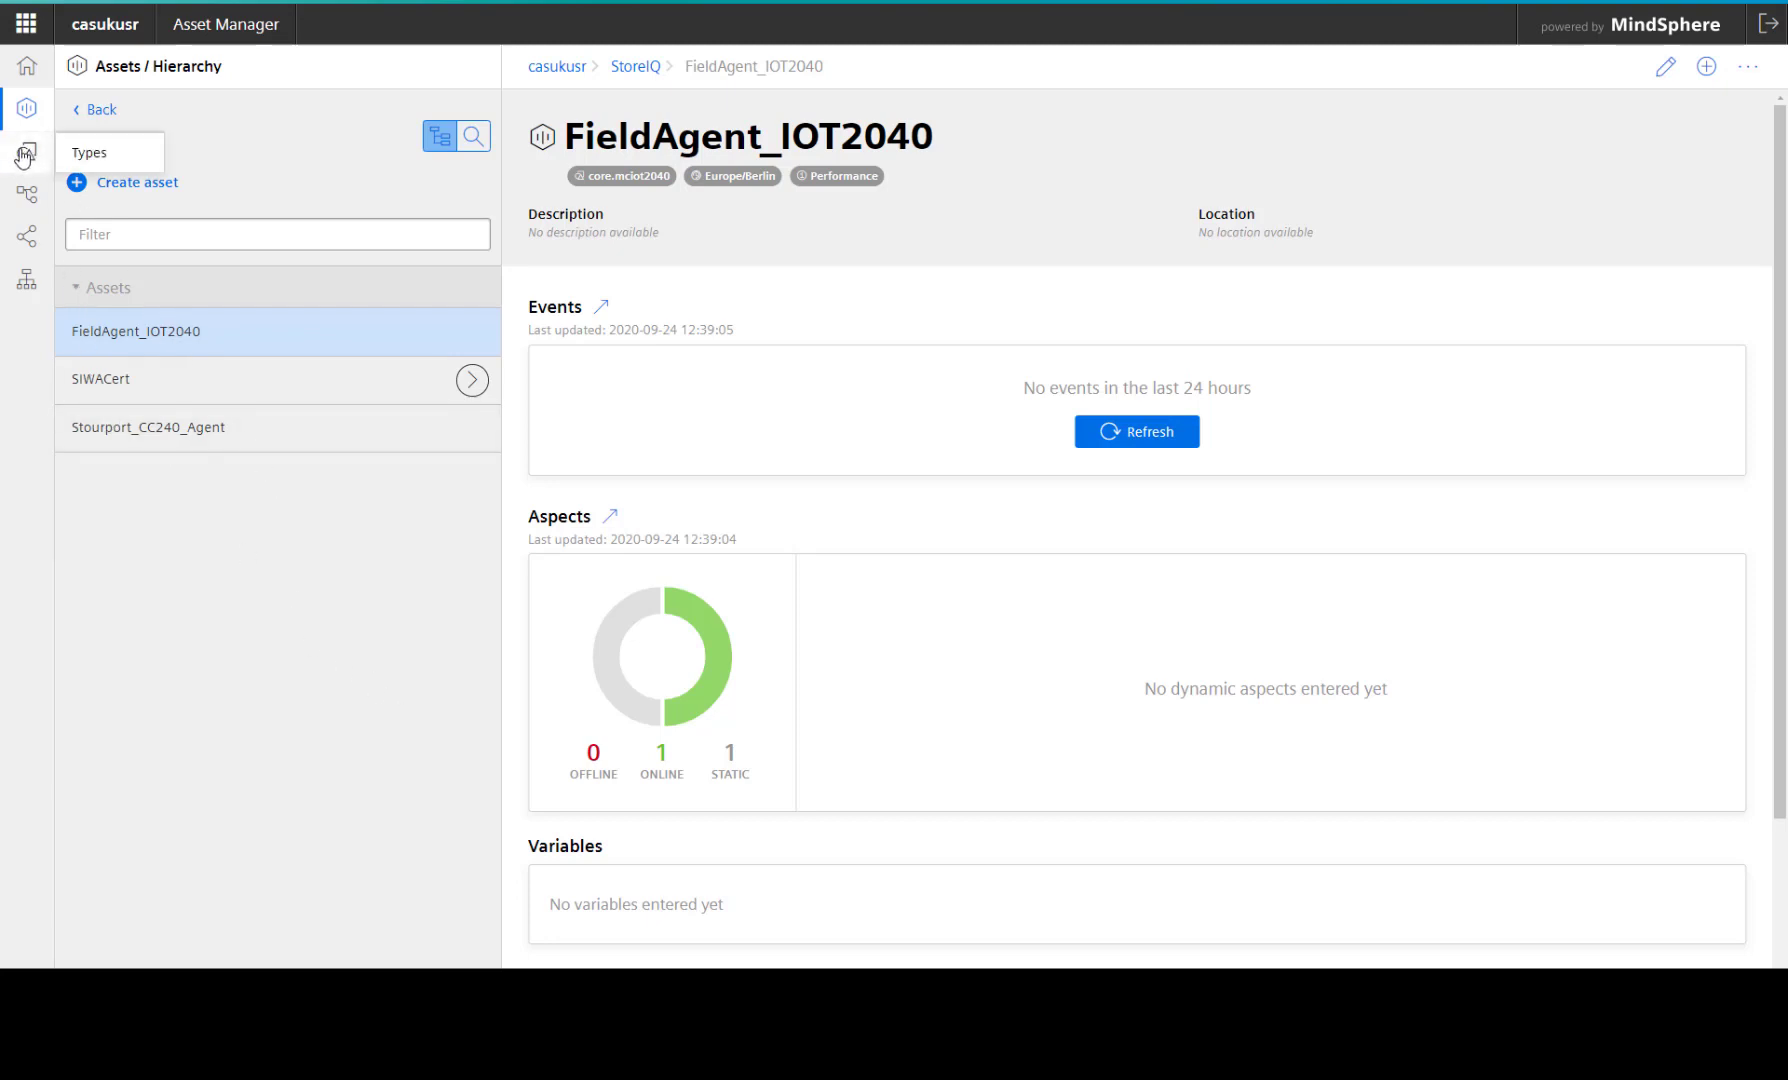
# - Open the FCT070_ABV own aspect, which holds one Temperature variable (DOUBLE, C)
pyautogui.click(26, 193)
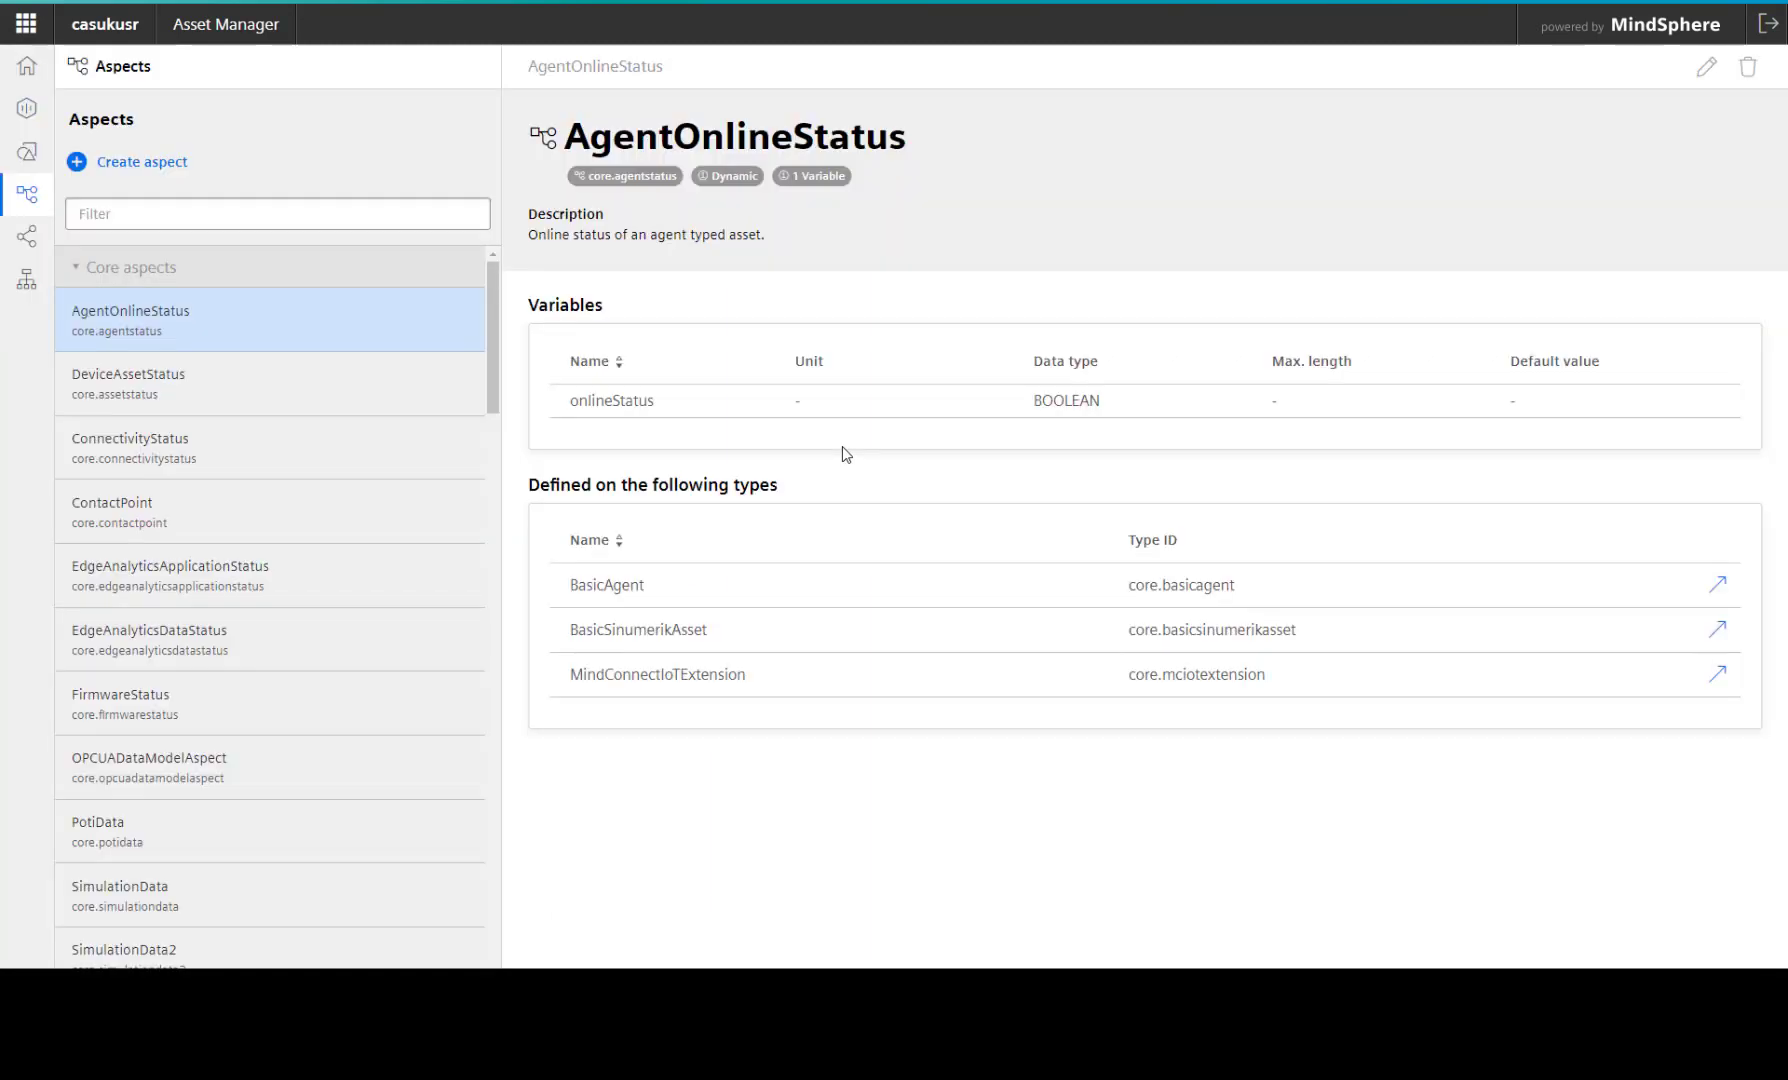
pyautogui.scroll(-1, 310, 516)
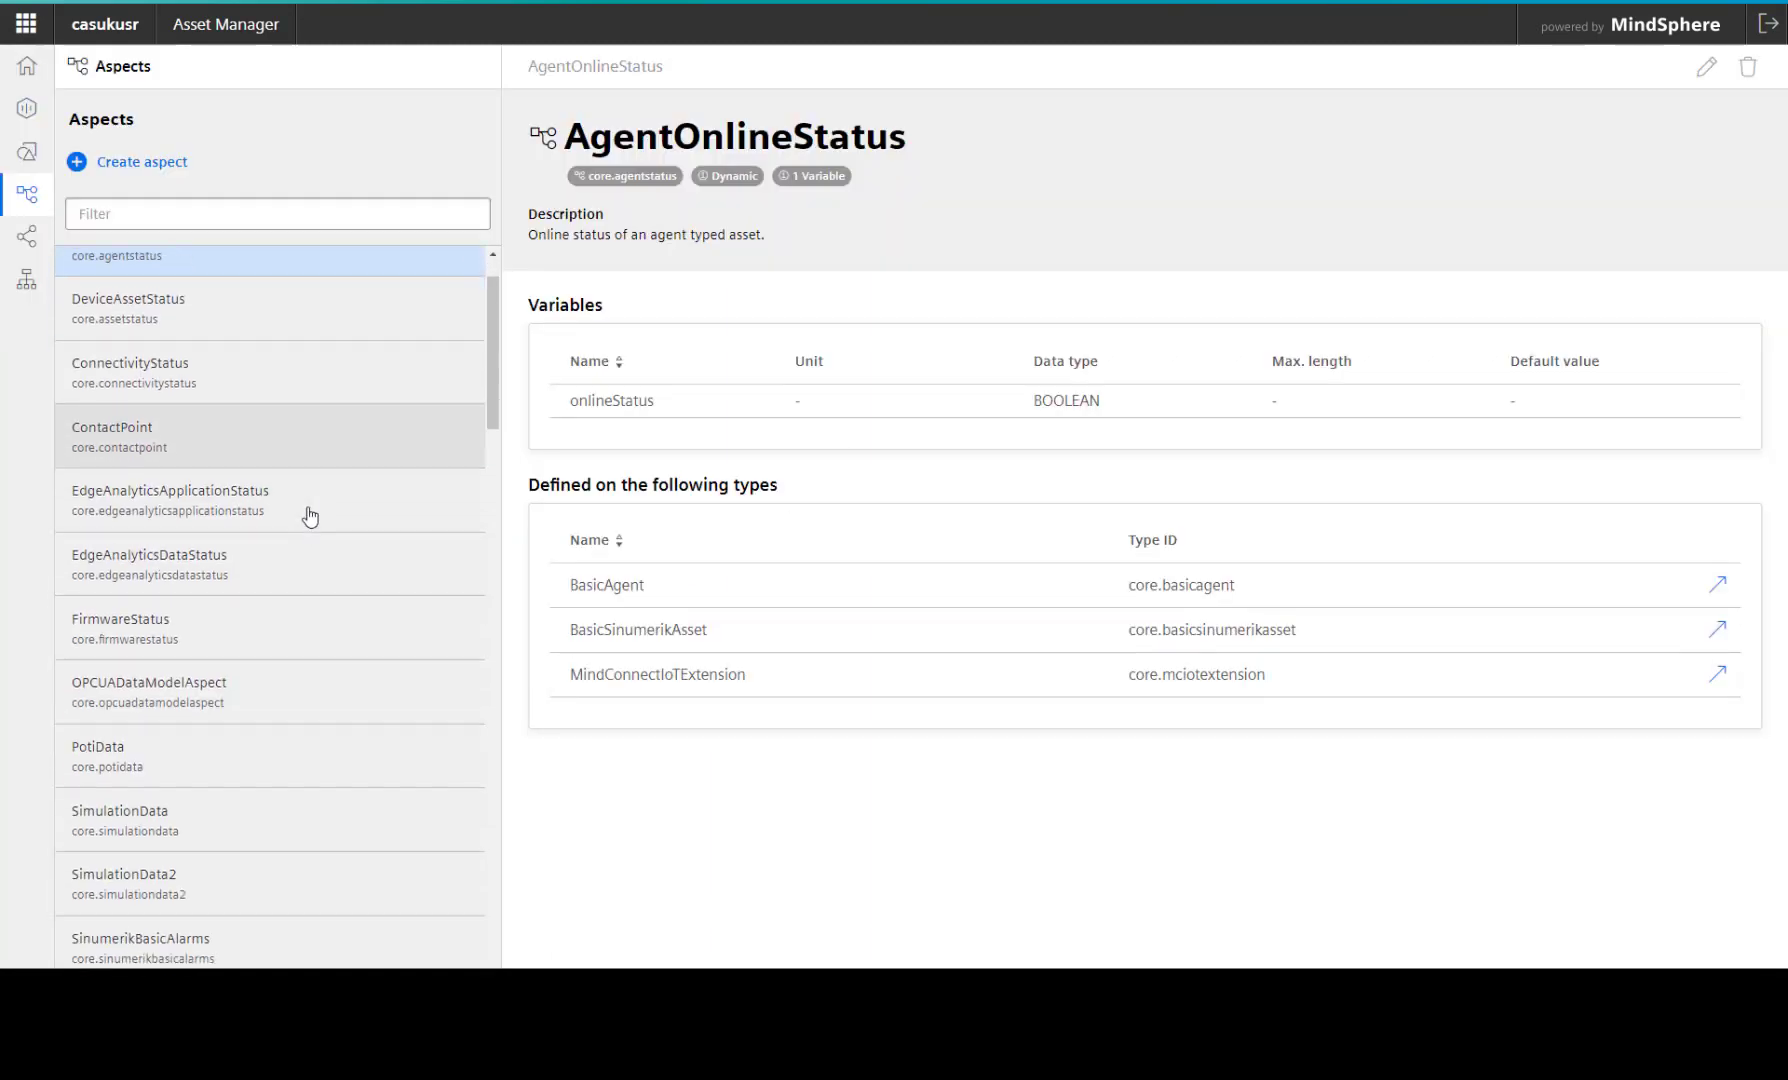
pyautogui.scroll(2, 310, 516)
pyautogui.scroll(-5, 310, 516)
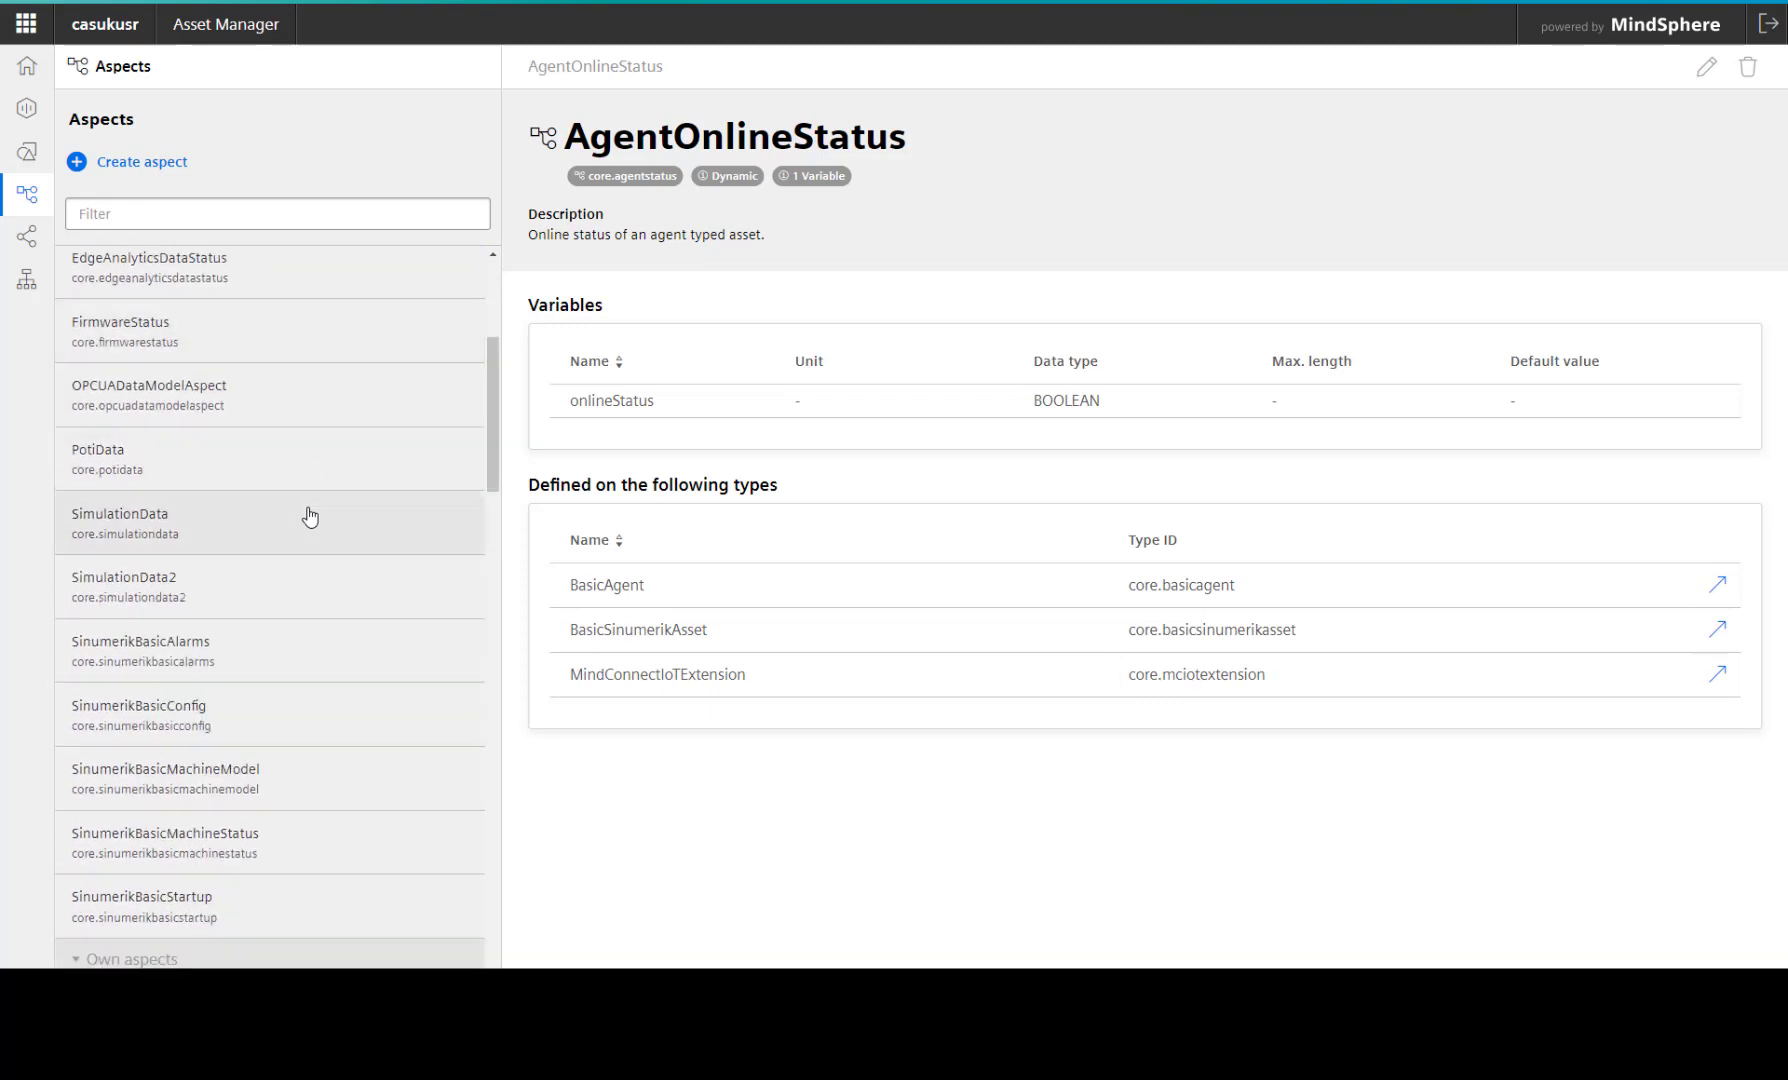
pyautogui.scroll(-8, 310, 516)
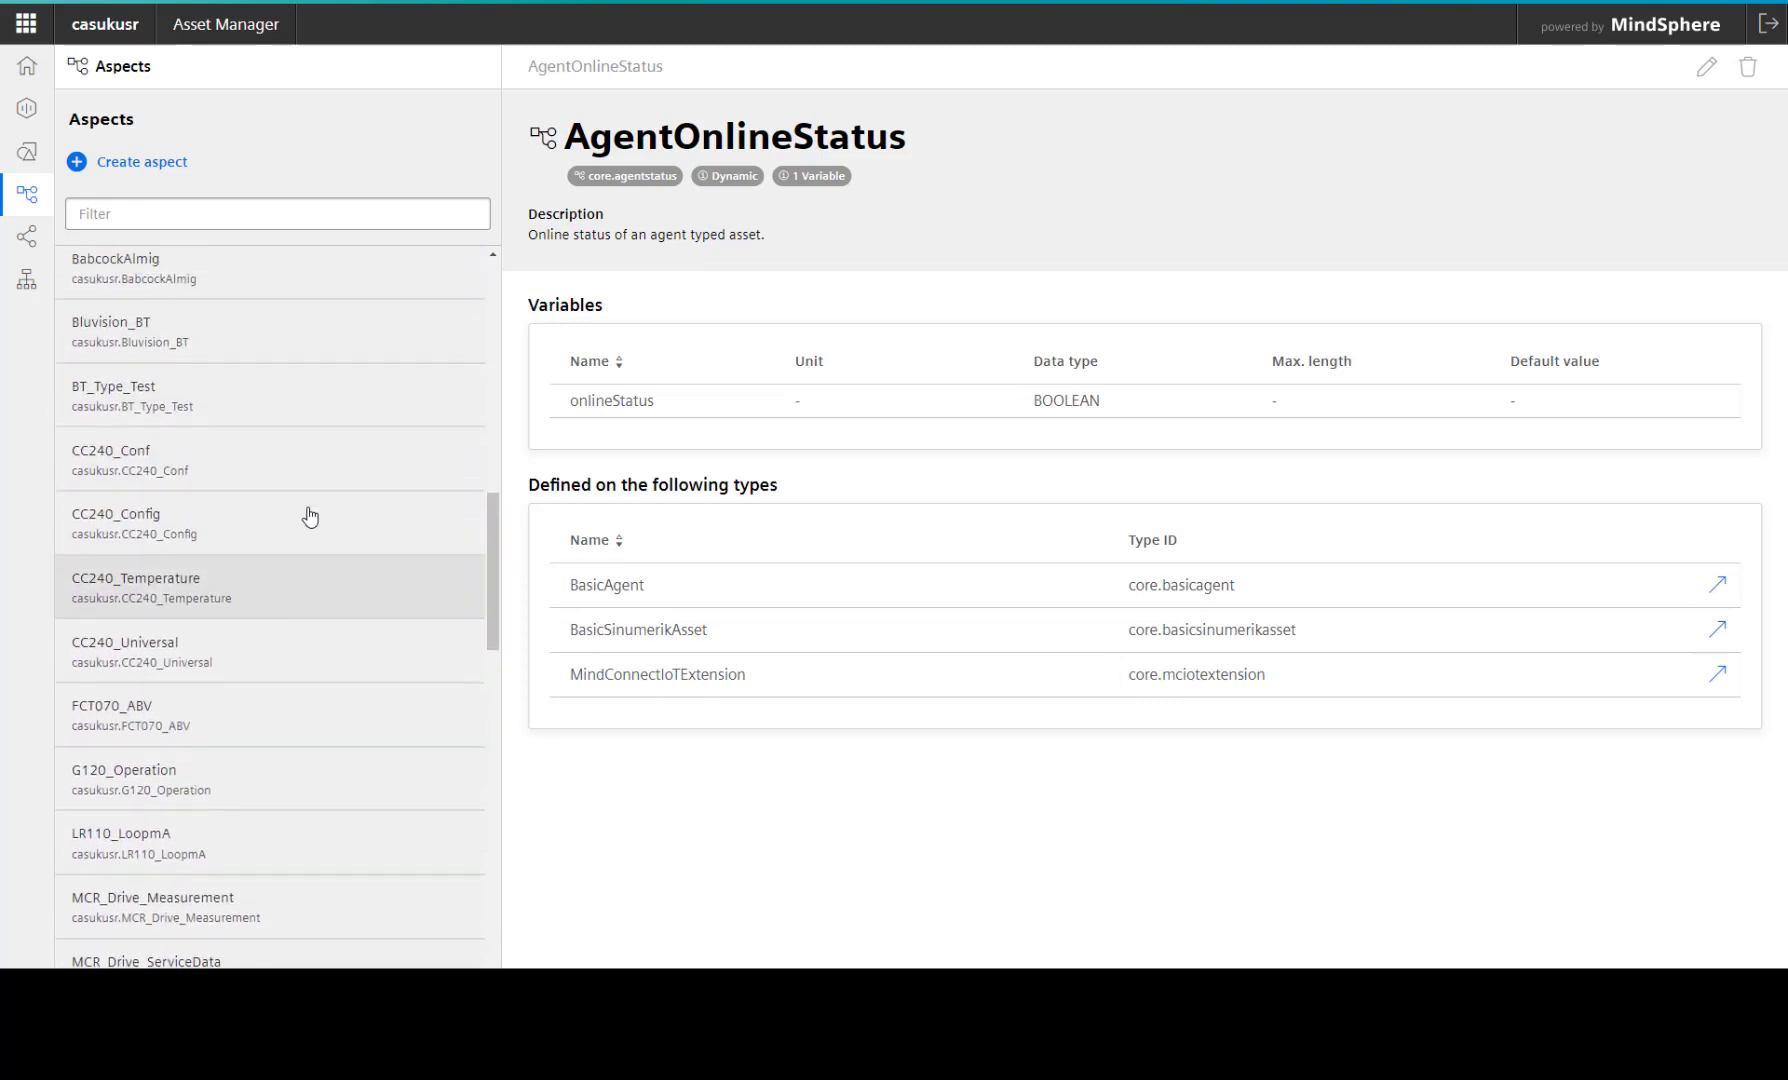
pyautogui.click(148, 723)
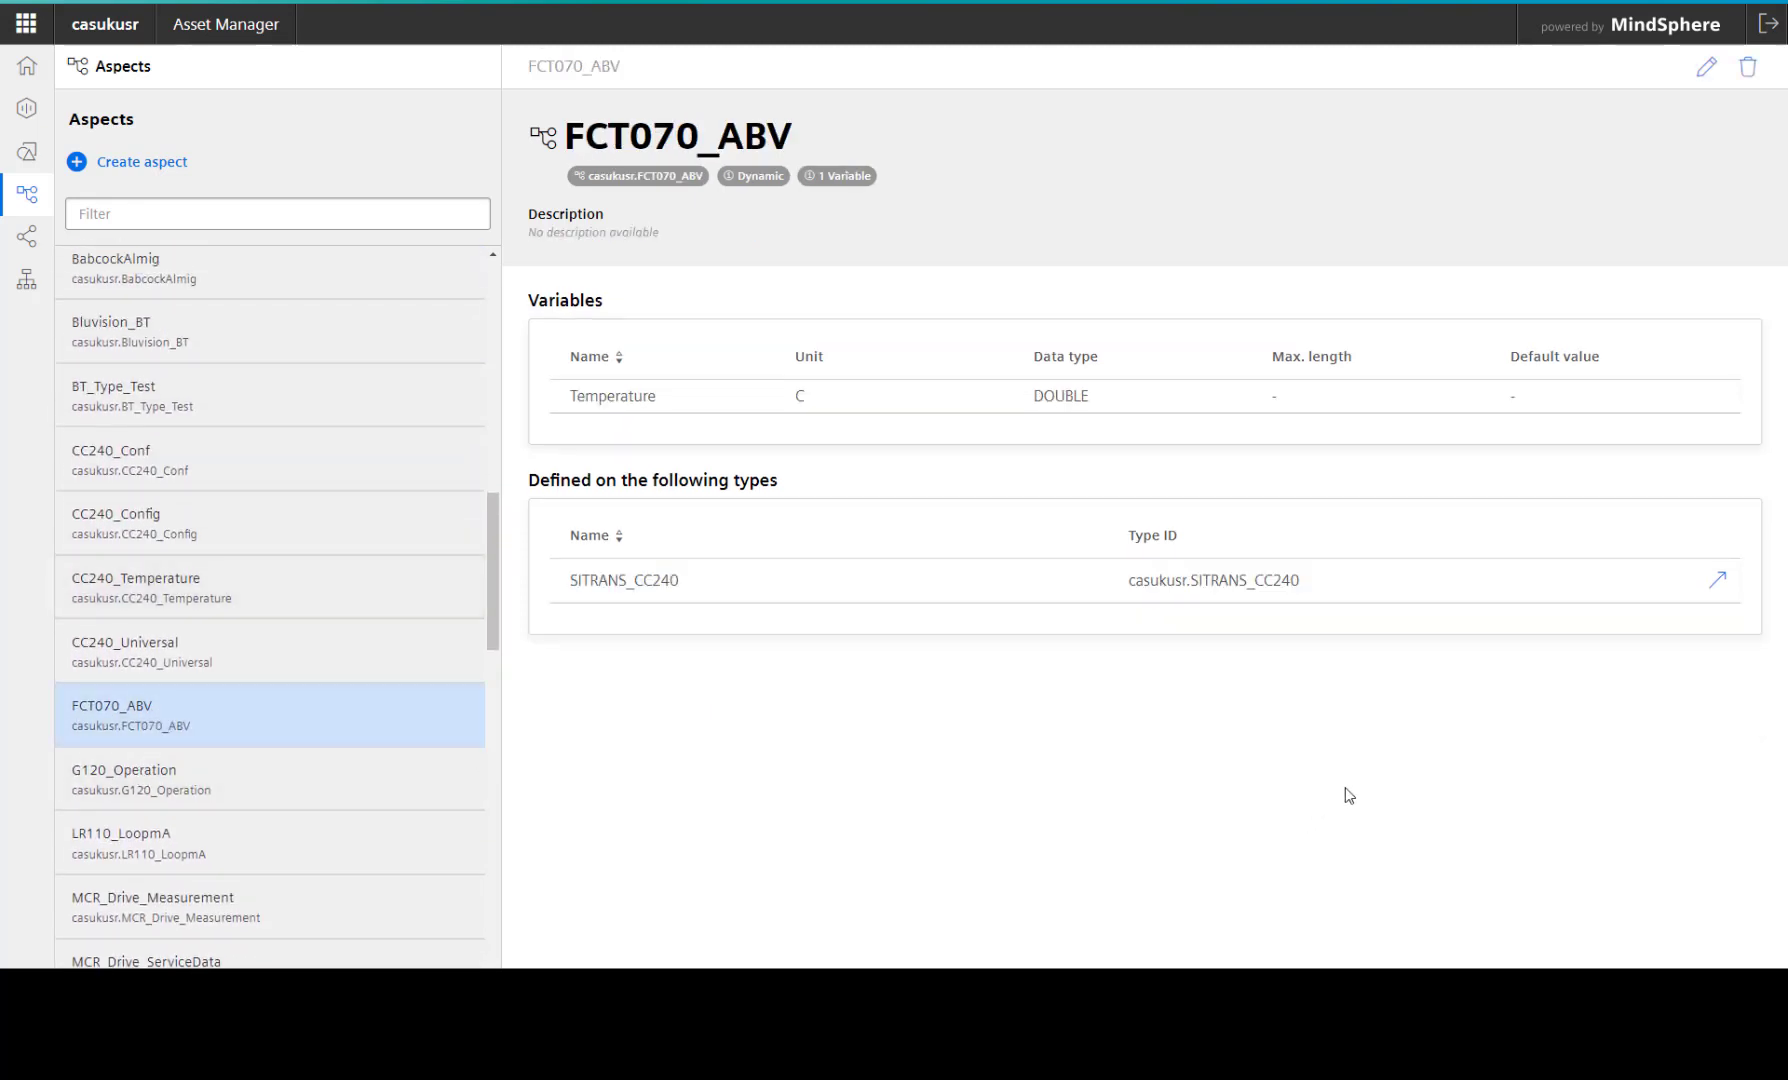
# - Add a Density variable with unit Kg/m3 and data type DOUBLE to the FCT070_ABV aspect
pyautogui.click(1706, 66)
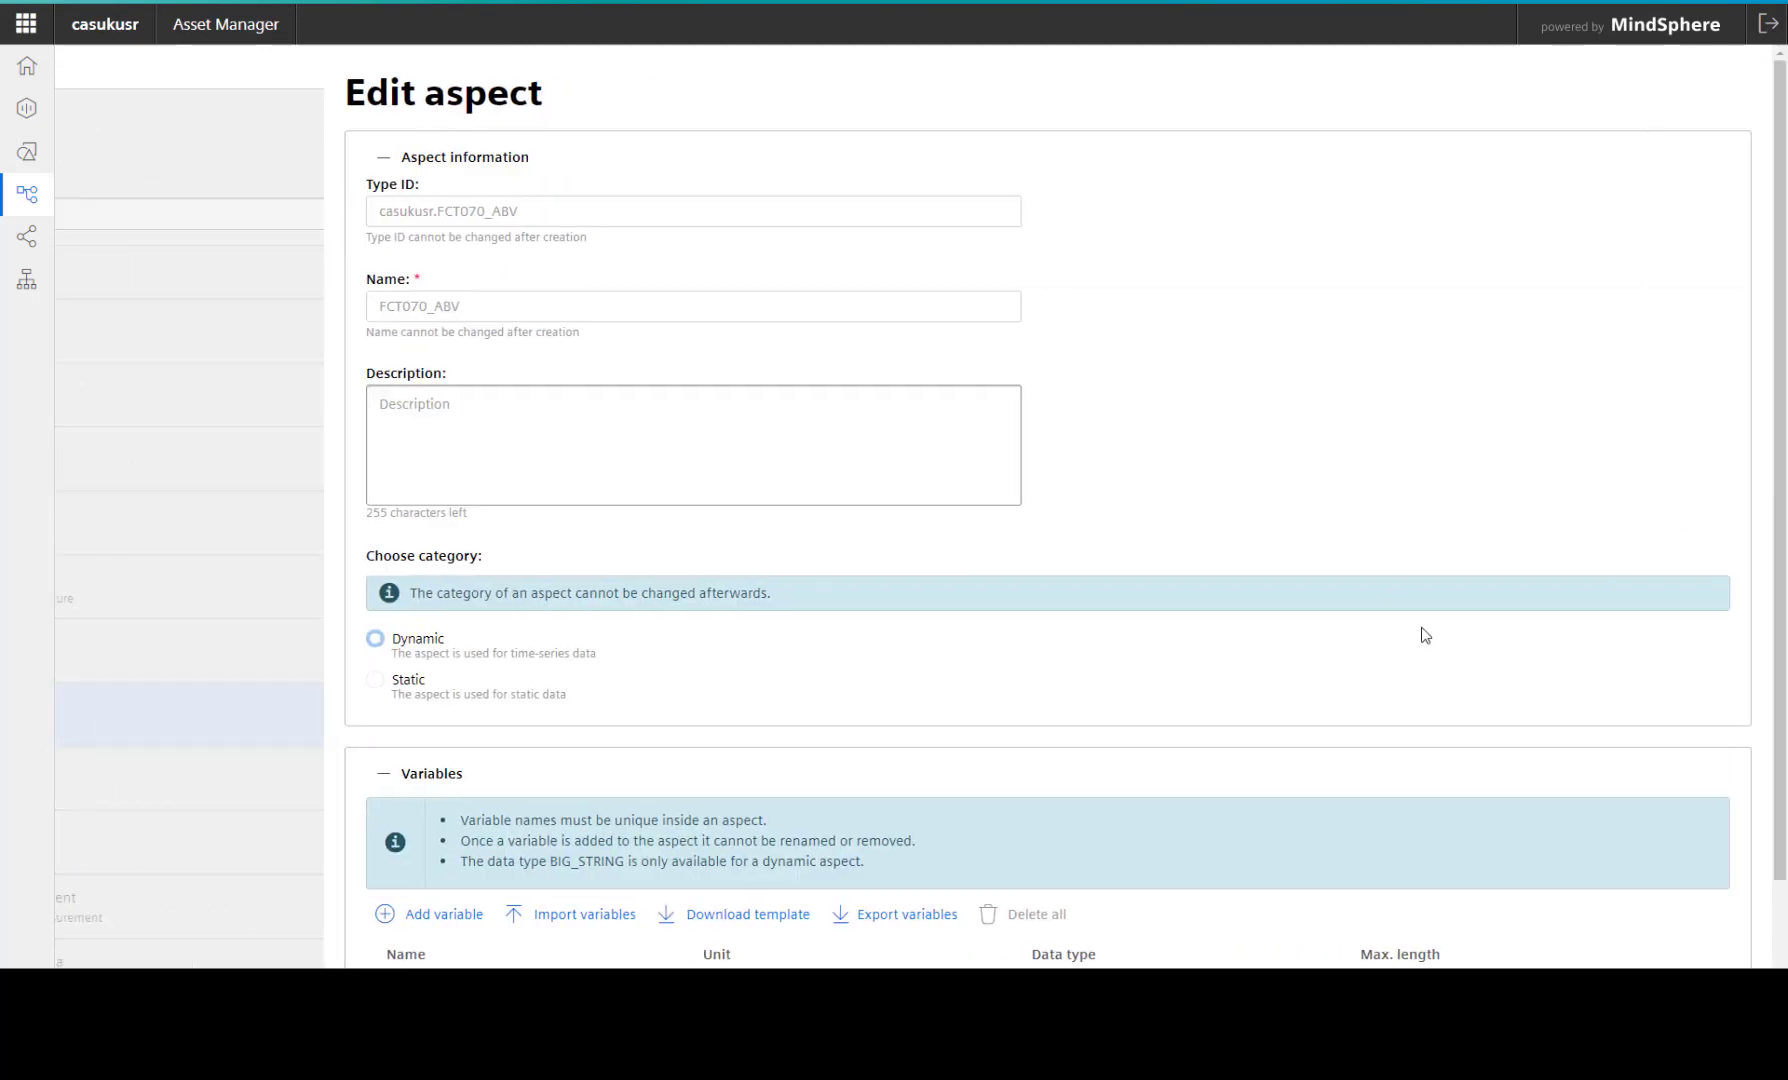
pyautogui.scroll(-2, 949, 728)
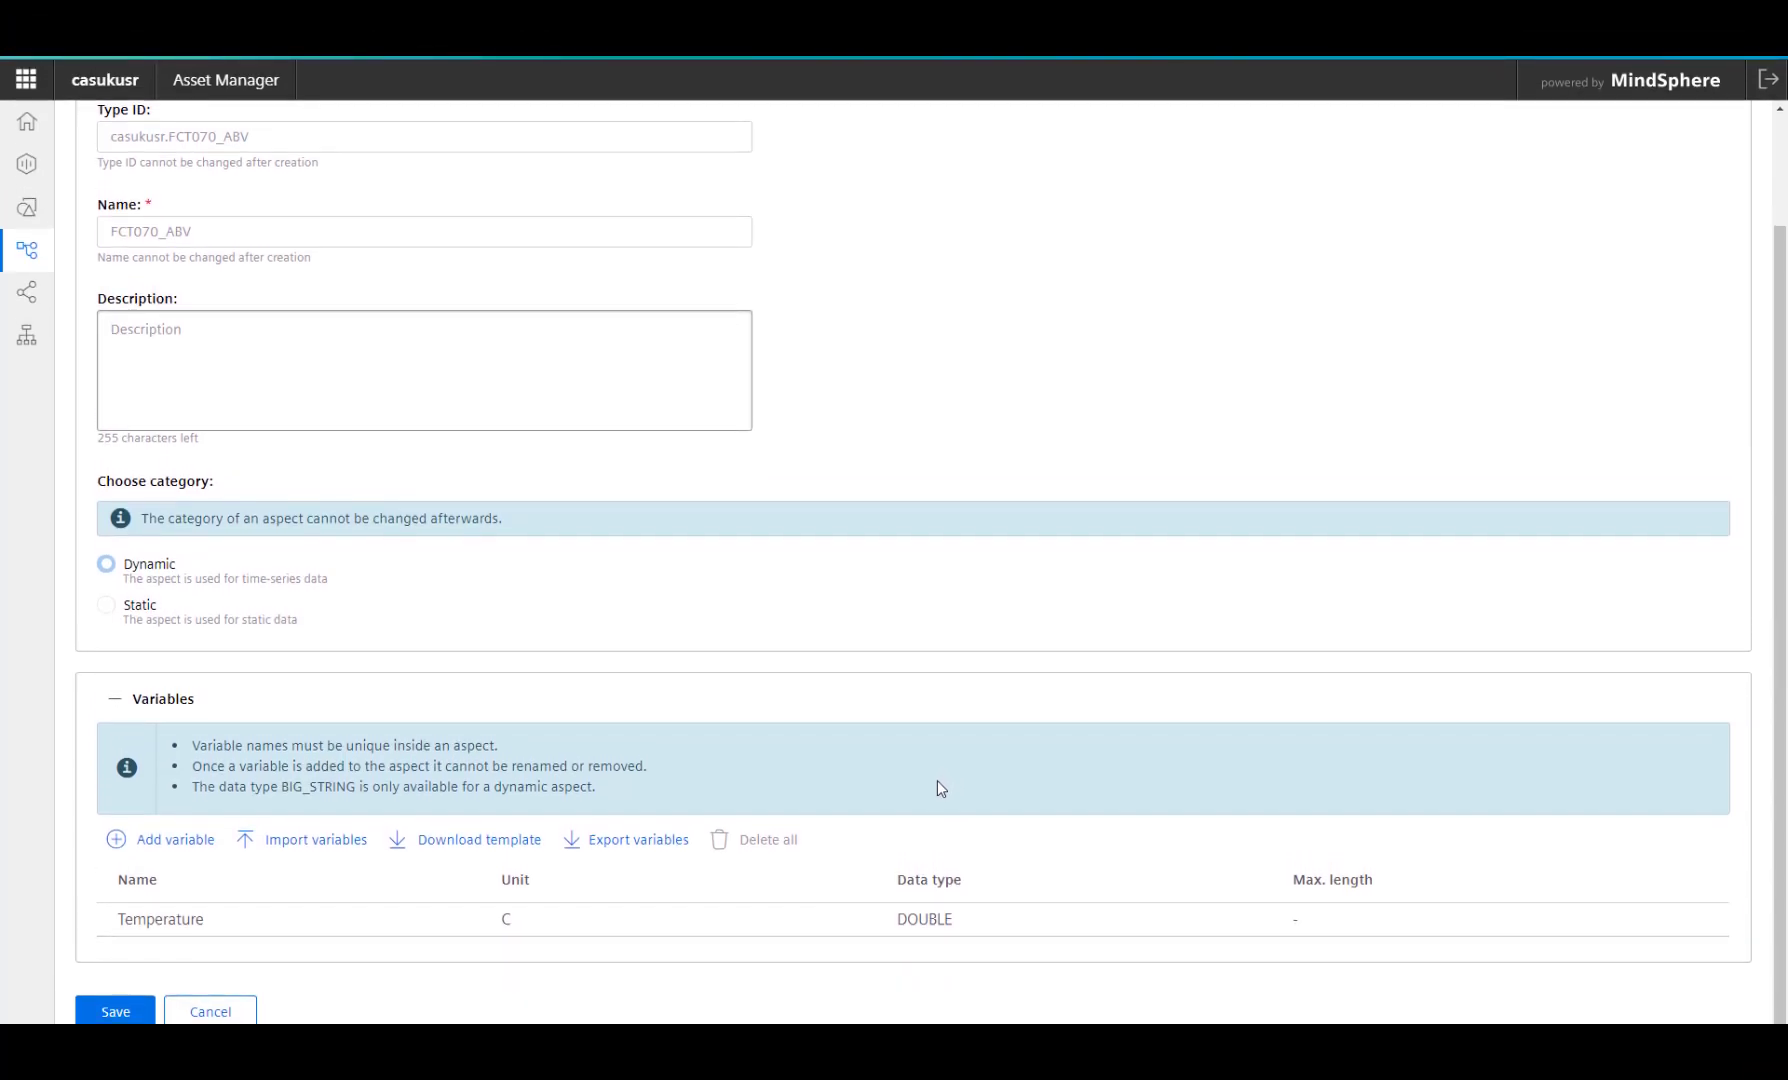
pyautogui.click(163, 846)
pyautogui.click(168, 959)
pyautogui.write('Densi')
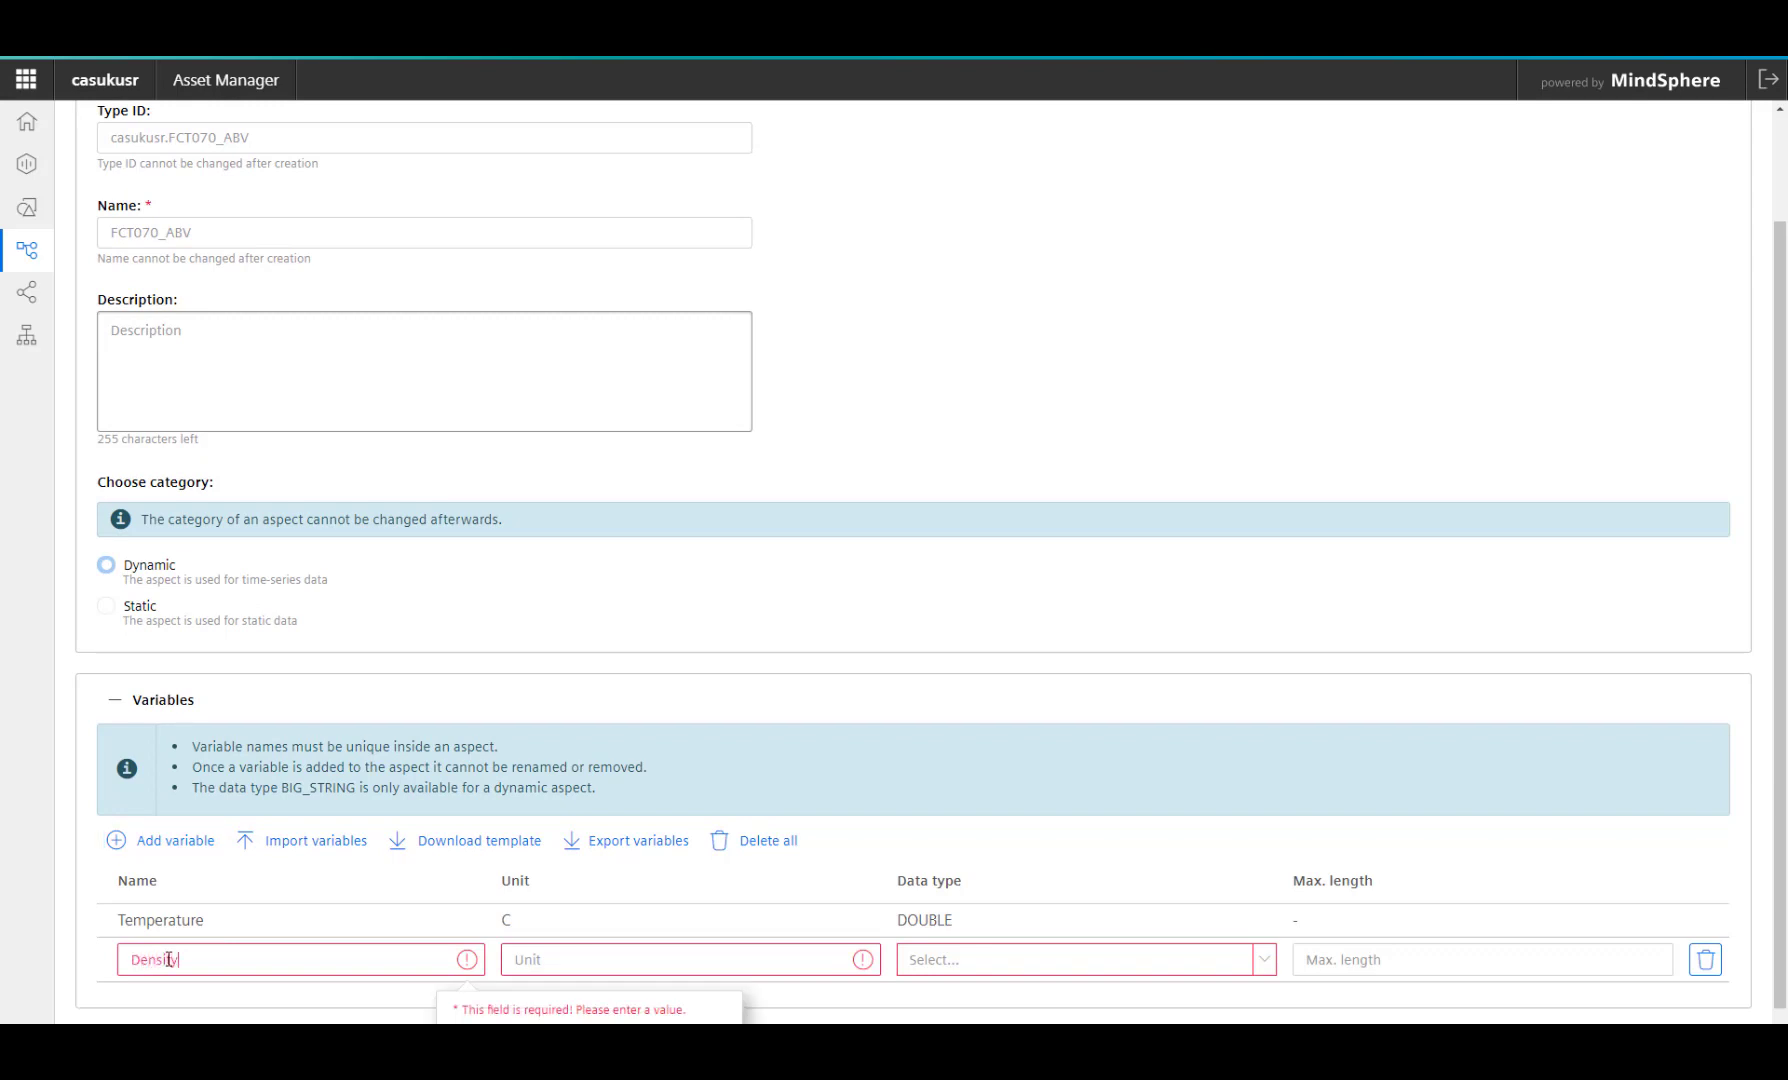
pyautogui.write('ty')
pyautogui.click(543, 959)
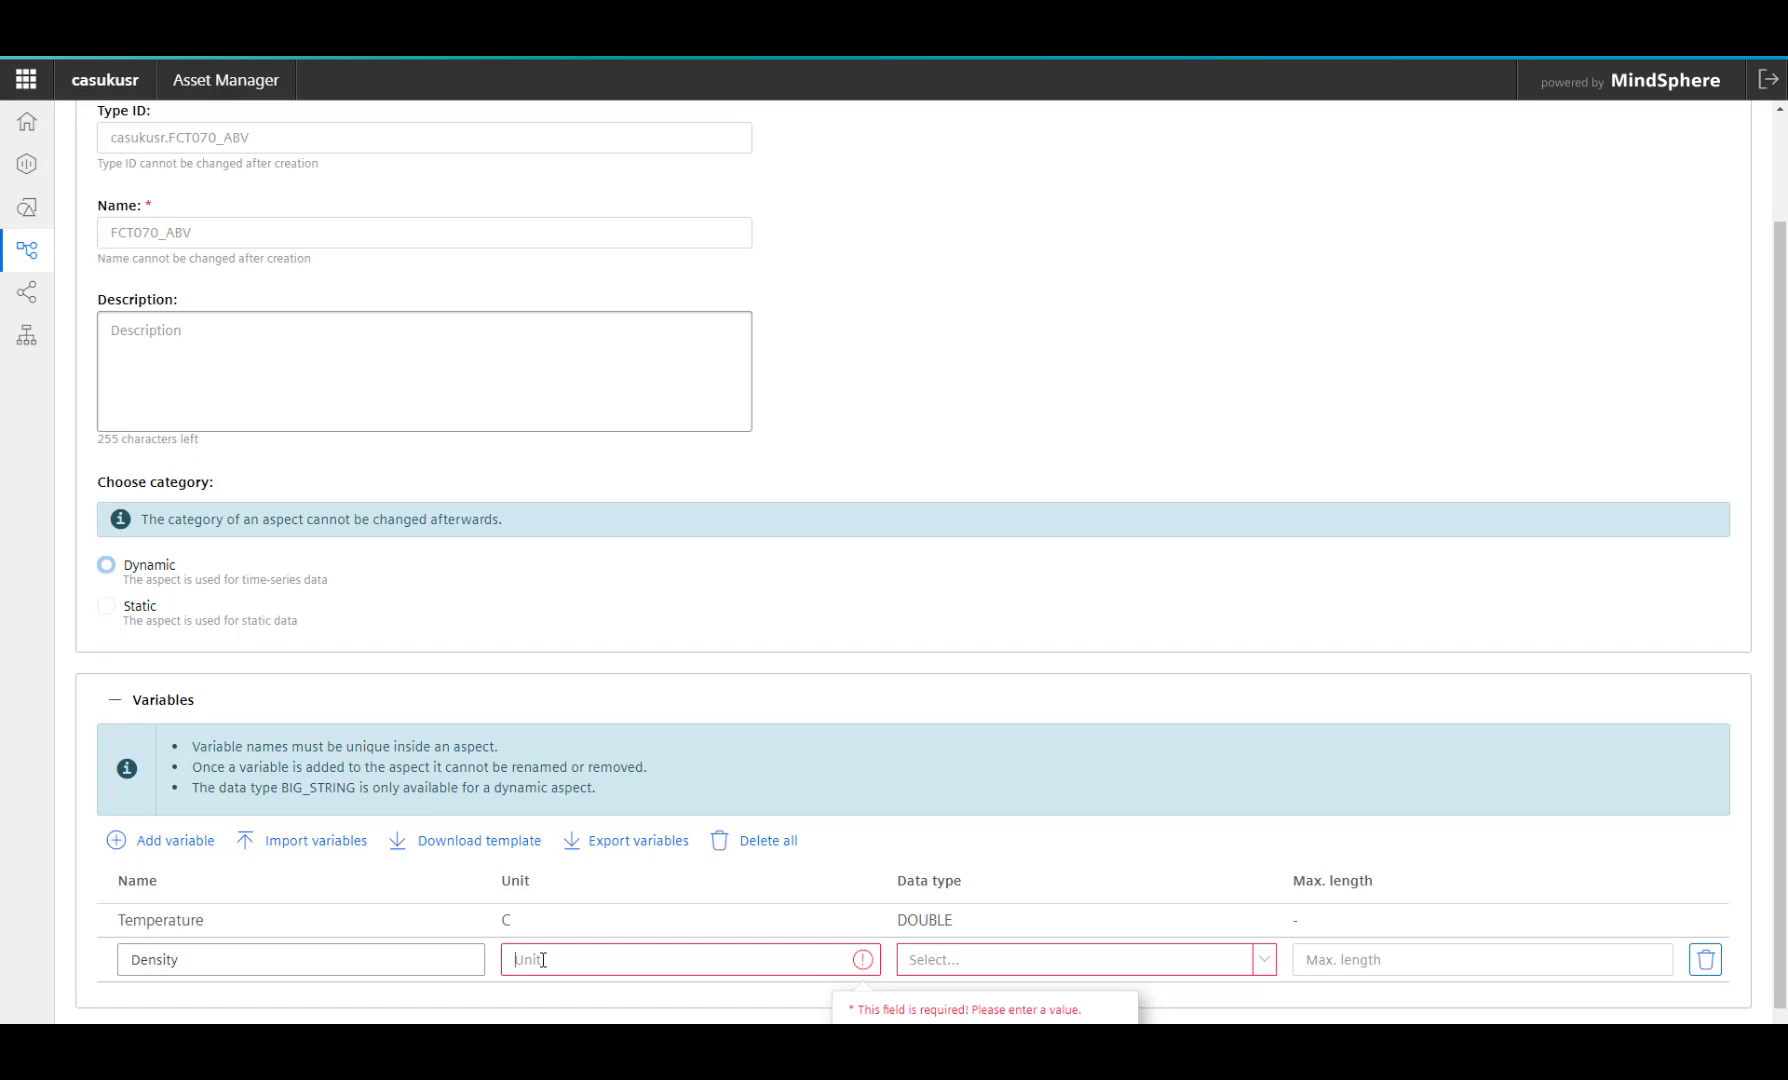
pyautogui.write('Kg/m3')
pyautogui.click(946, 967)
pyautogui.click(951, 860)
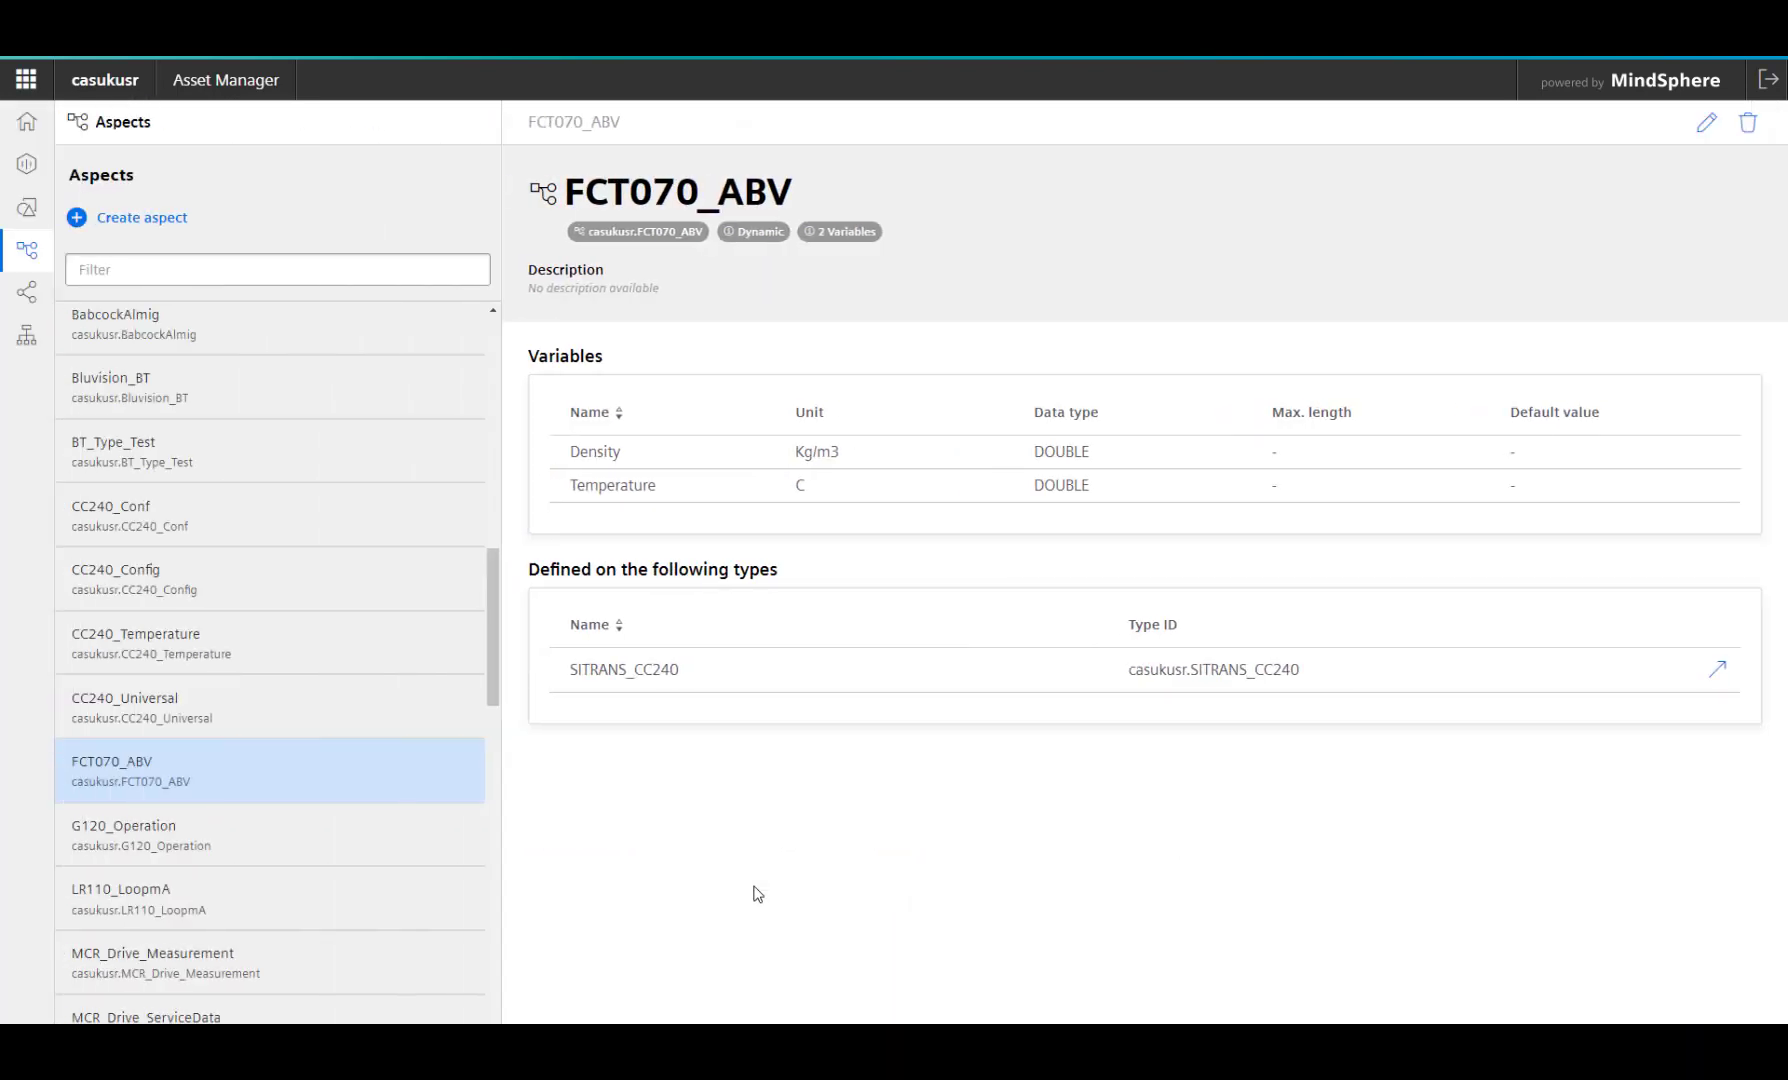
# - Open the SITRANS_CC240 asset type and view its FCT070_ABV aspect variables
pyautogui.click(32, 216)
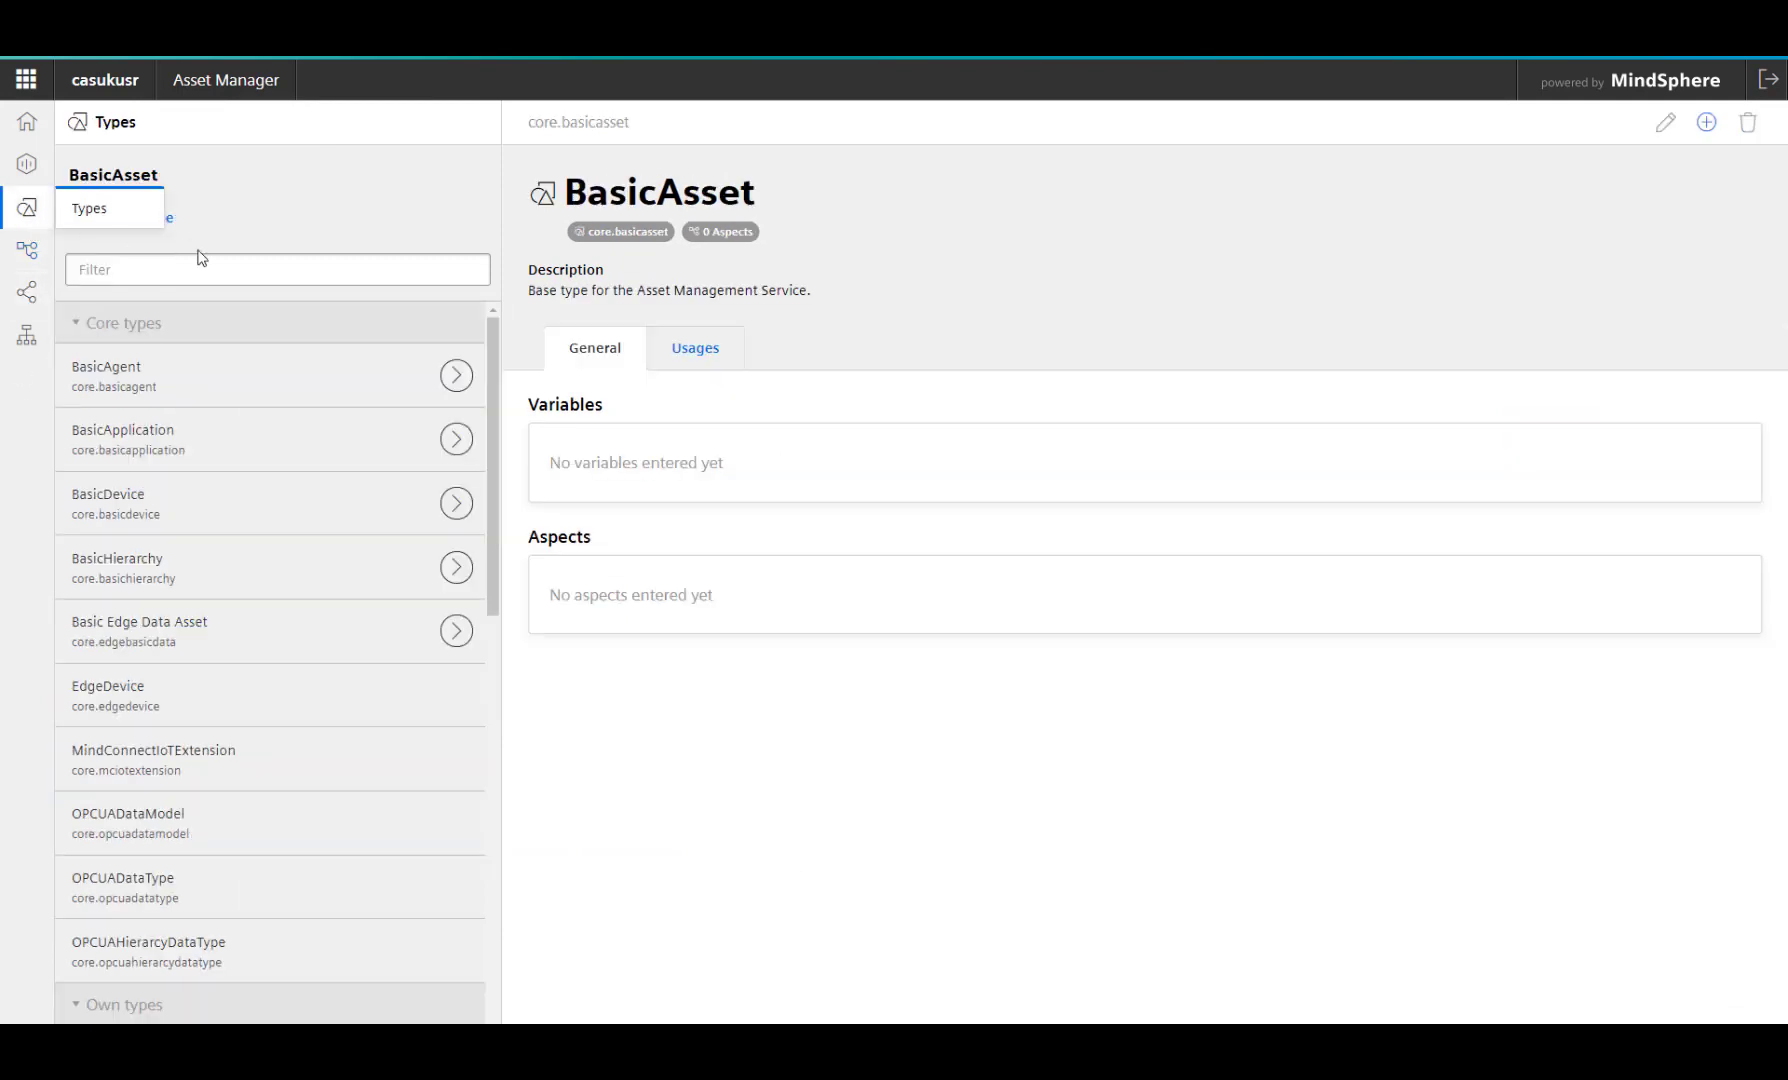
pyautogui.scroll(-3, 487, 550)
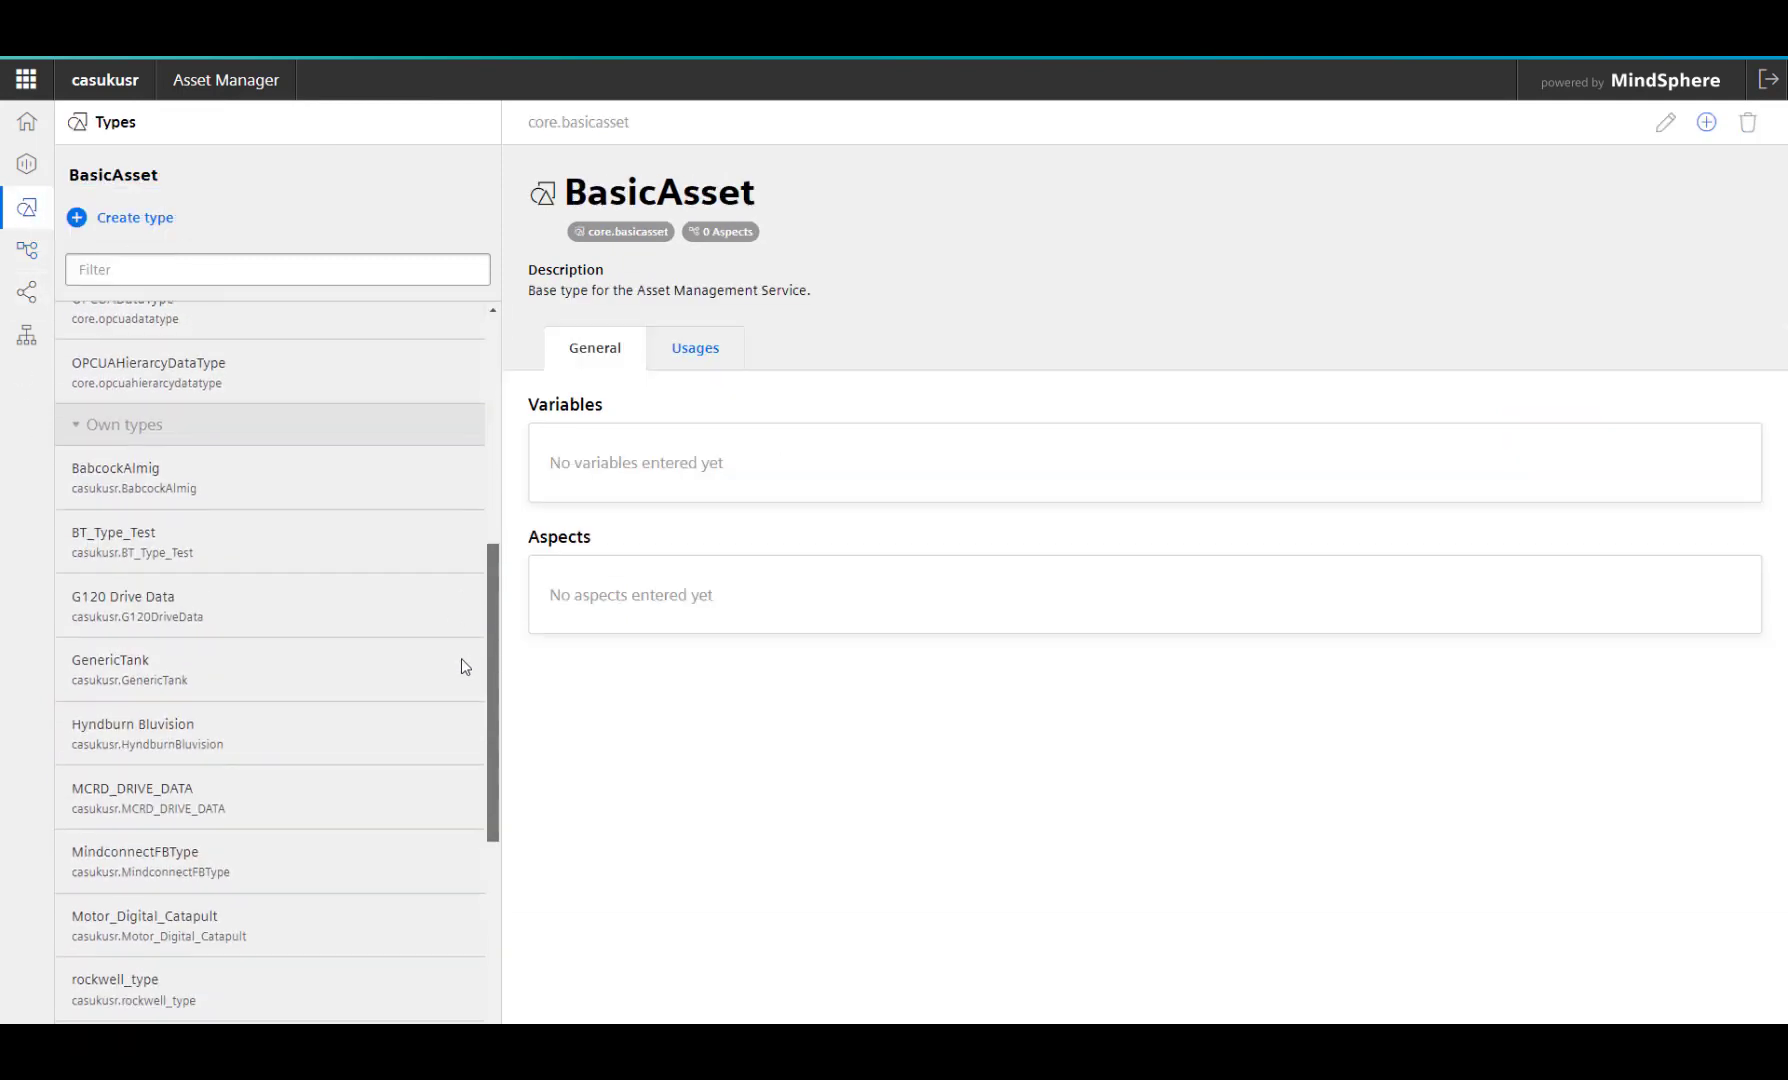
pyautogui.scroll(-3, 461, 700)
pyautogui.click(148, 786)
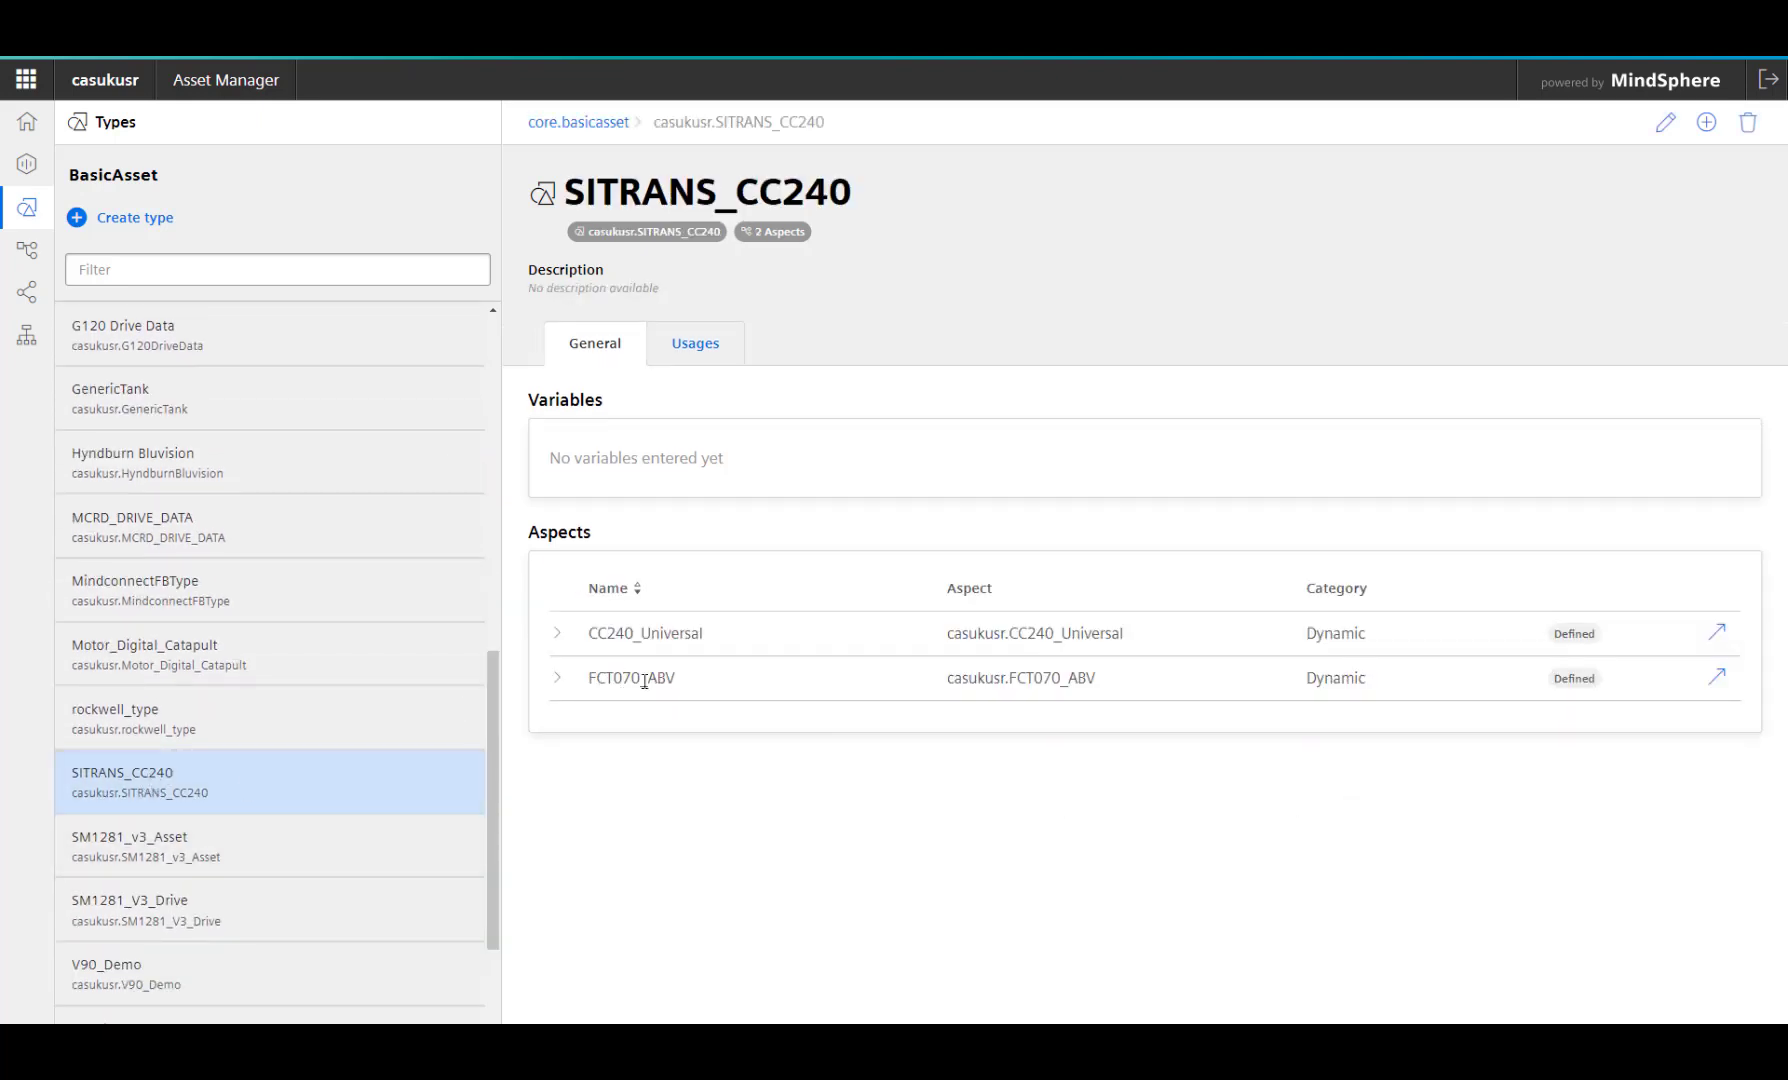
pyautogui.click(558, 681)
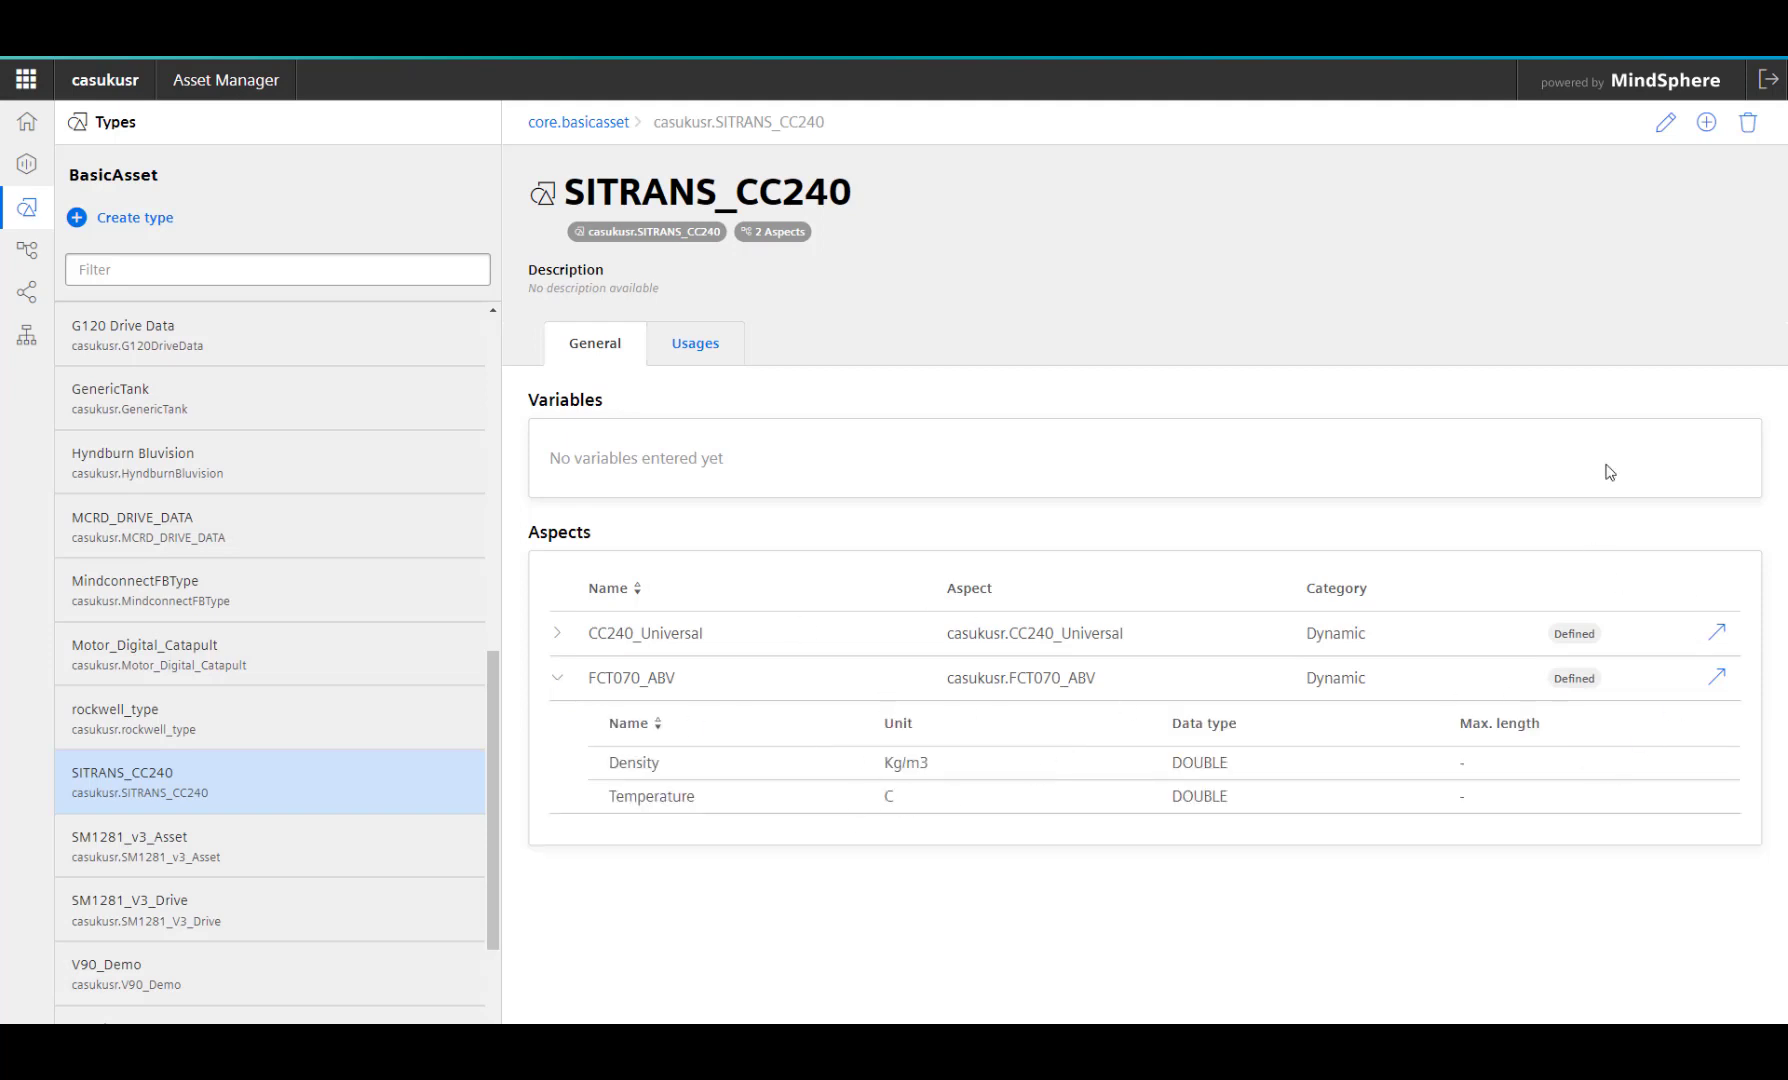
# - Open SITRANS_CC240 for editing, then cancel without saving changes
pyautogui.click(1665, 122)
pyautogui.scroll(-2, 298, 847)
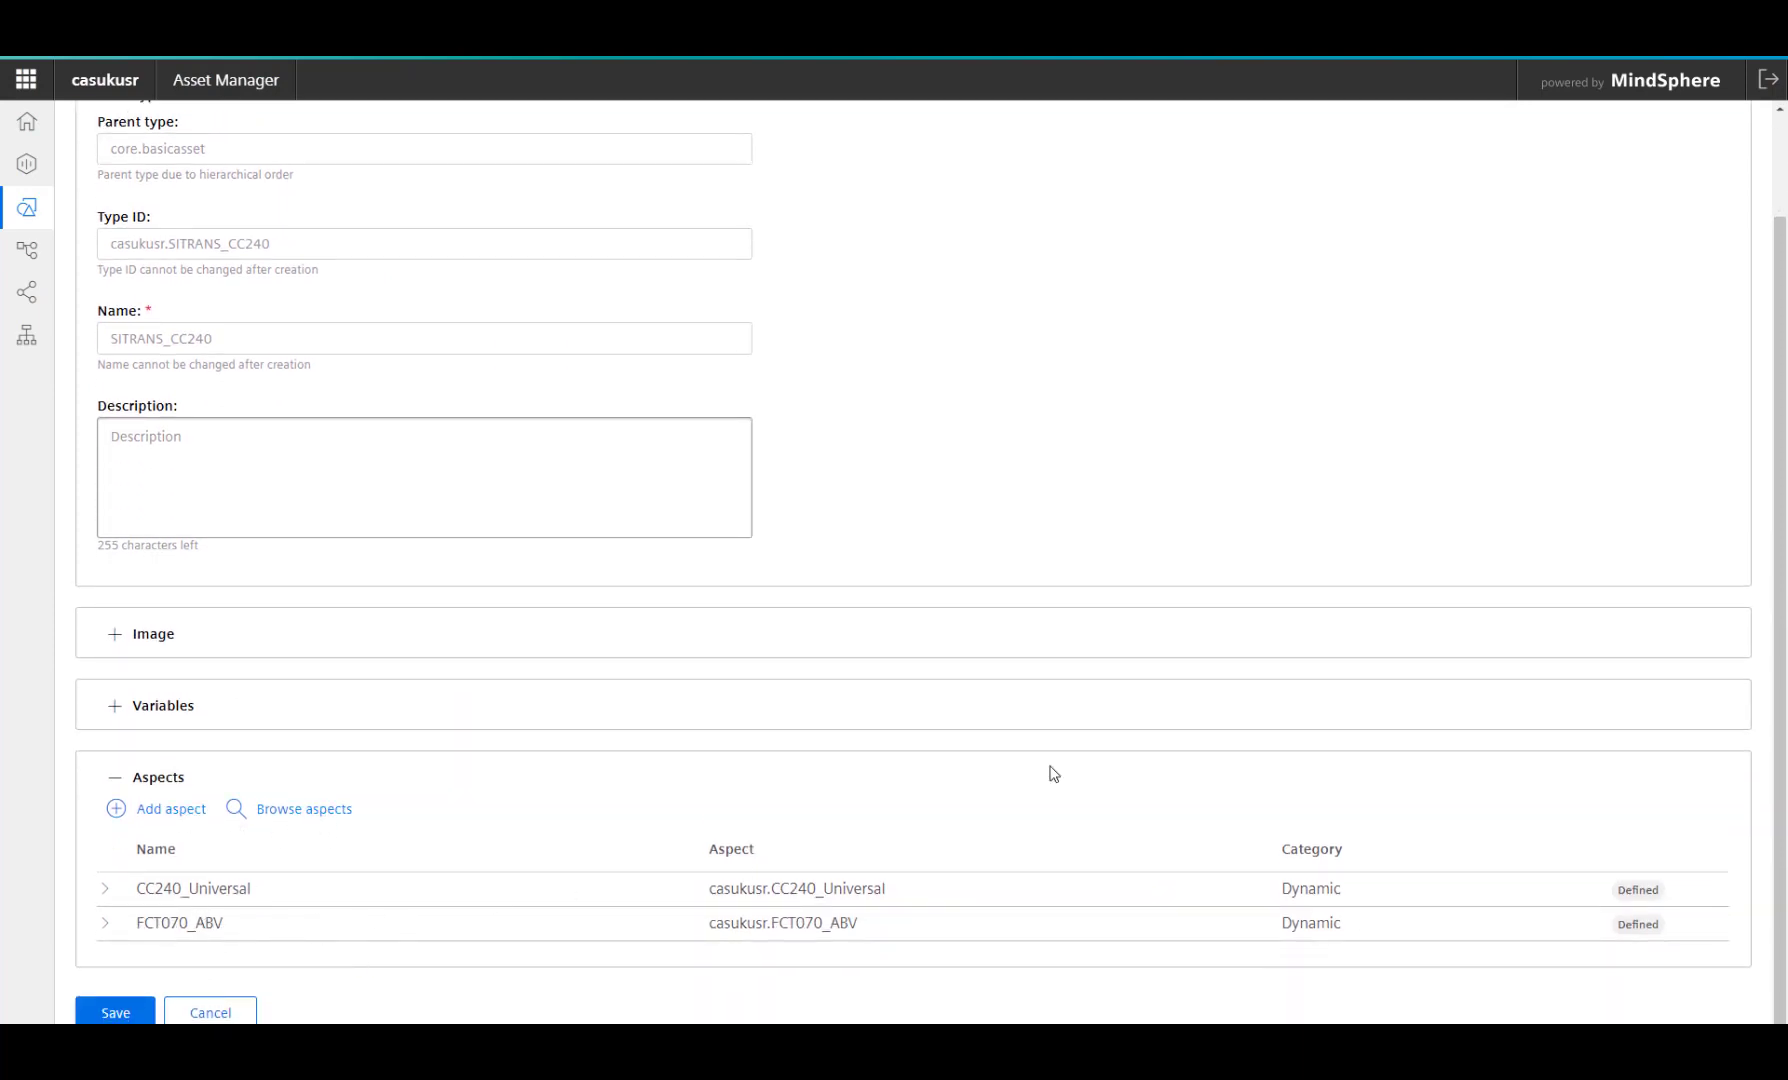
pyautogui.click(197, 1014)
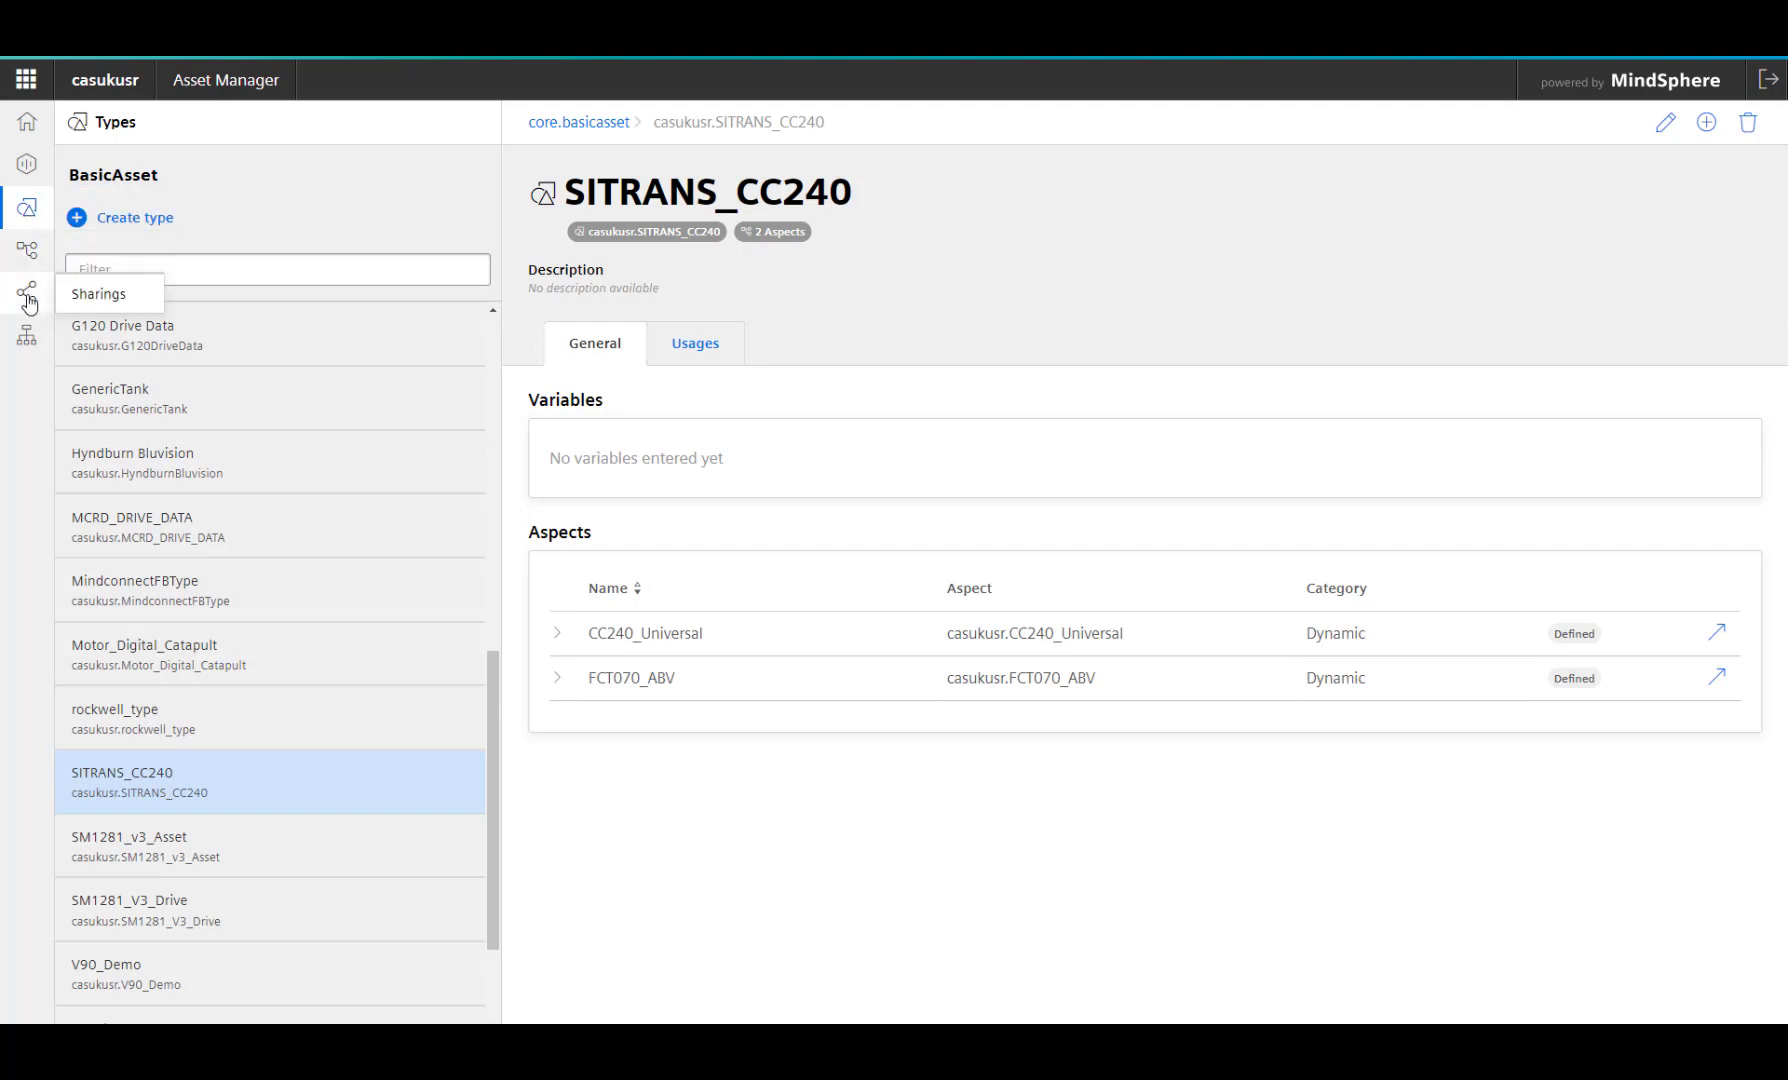
# - Expand StoreIQ › SIWACert › MCerts EDM in the asset hierarchy and open Kidderminster_STW
pyautogui.click(28, 165)
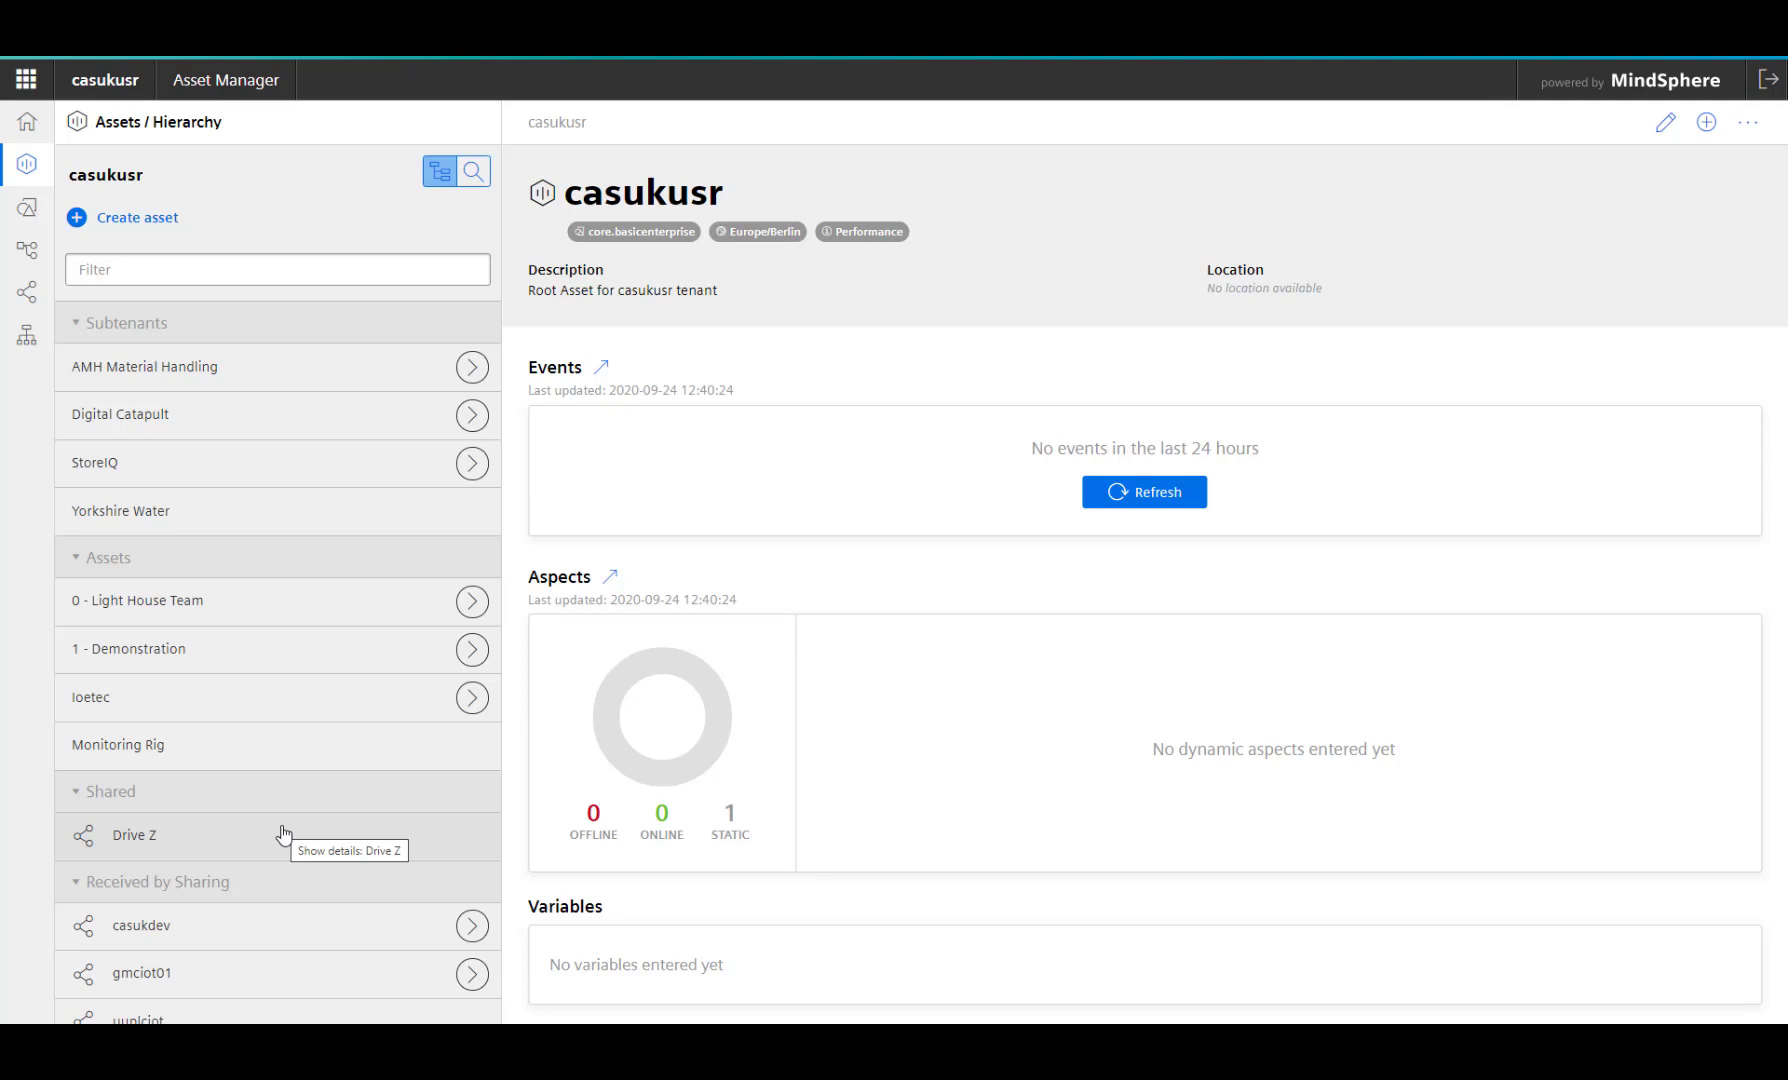
pyautogui.click(466, 468)
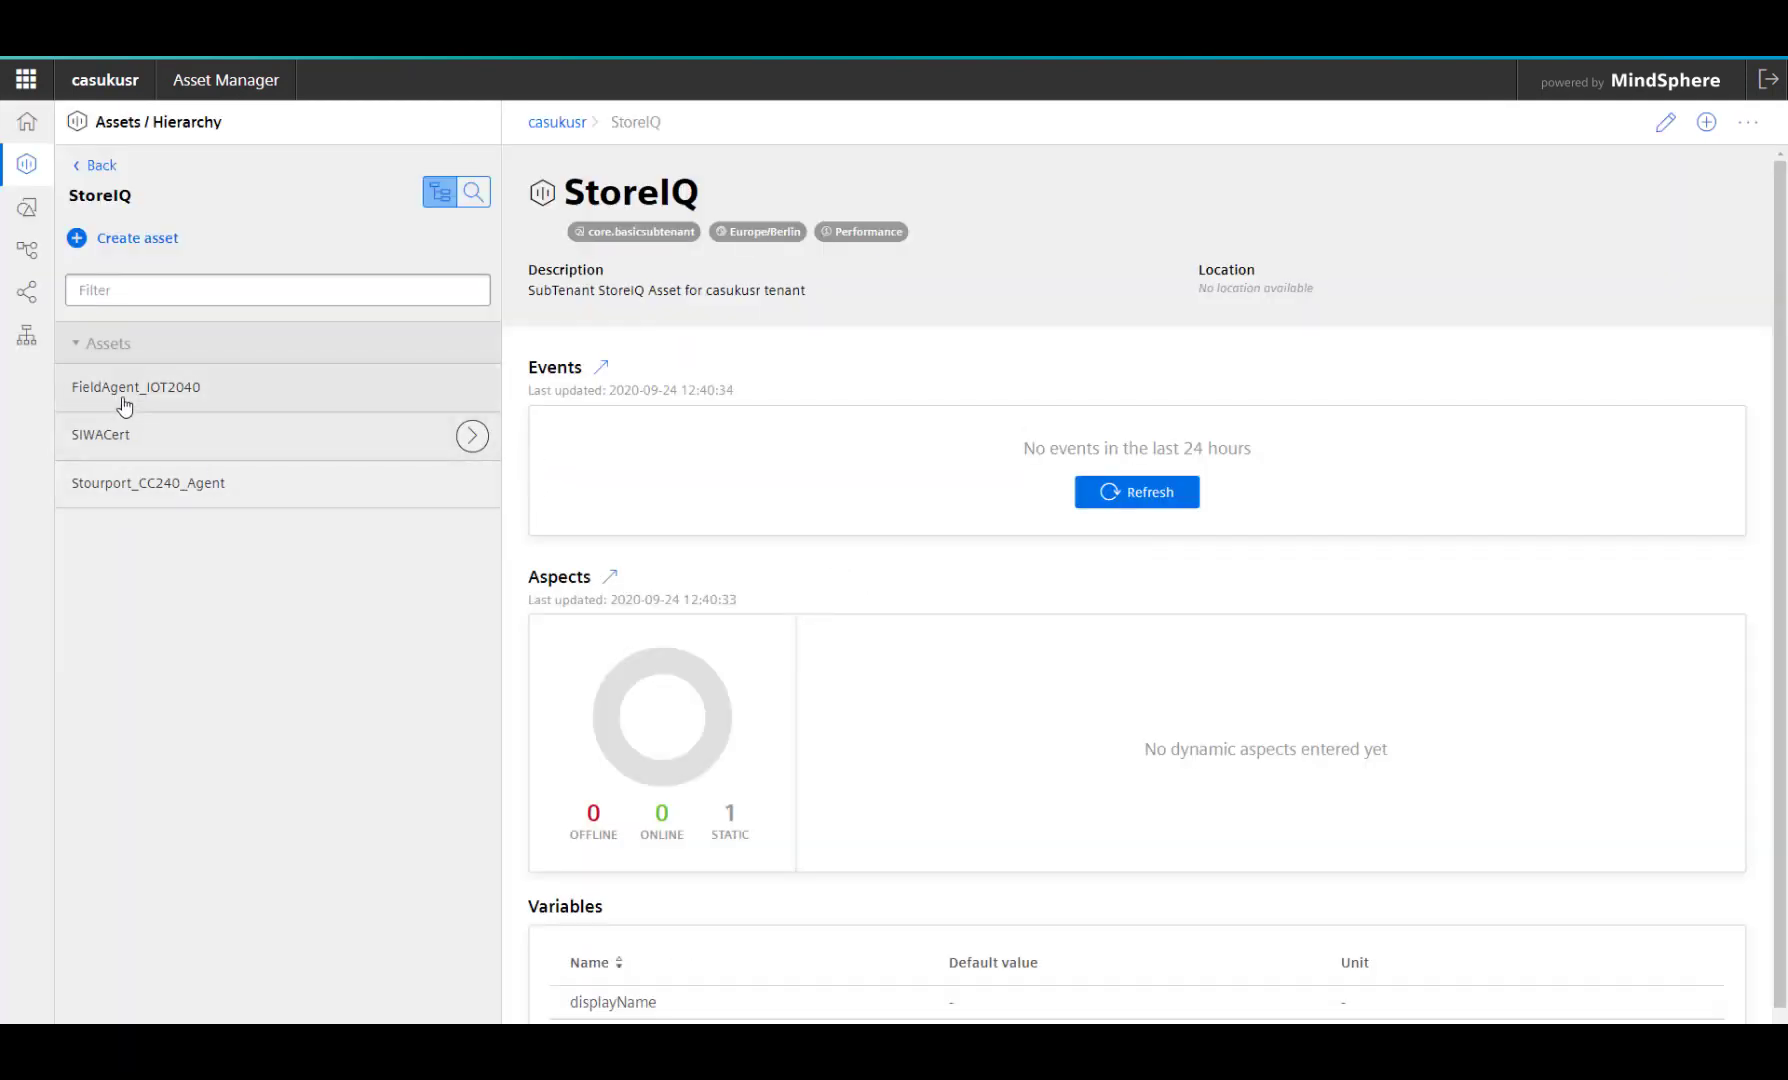
pyautogui.click(467, 435)
pyautogui.click(469, 435)
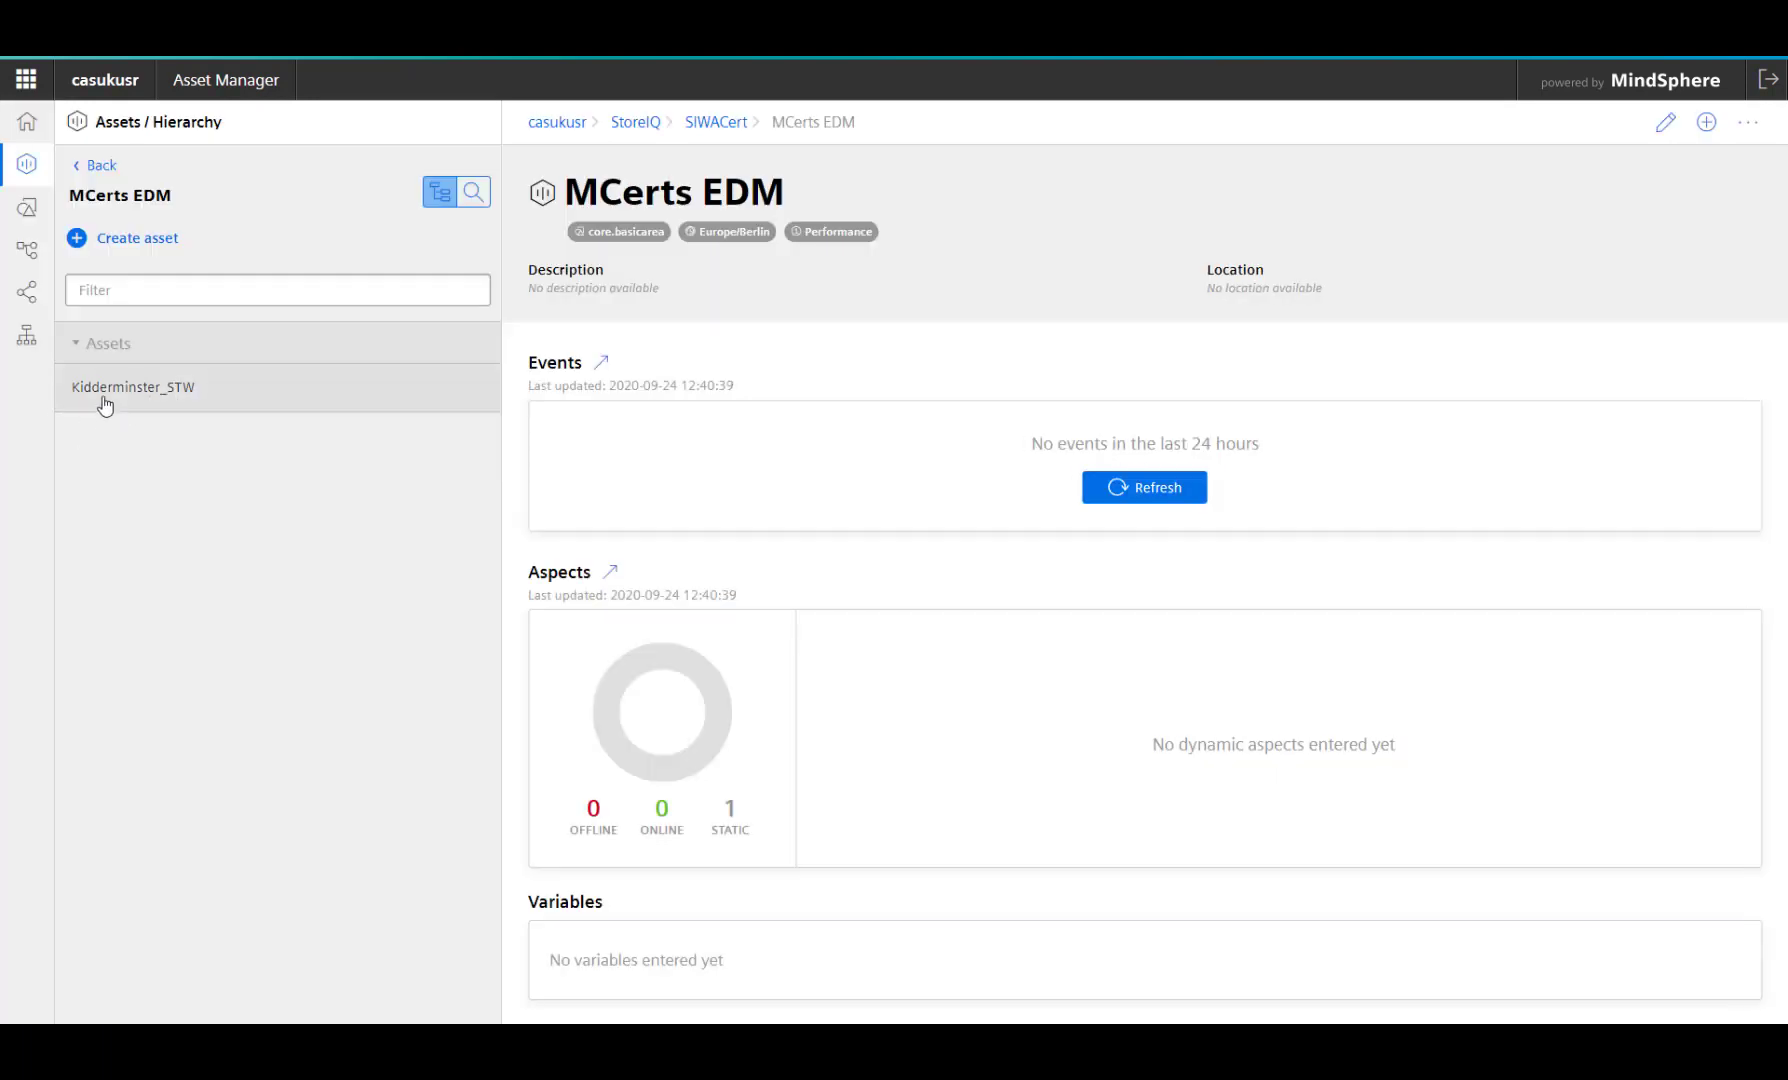
pyautogui.click(134, 400)
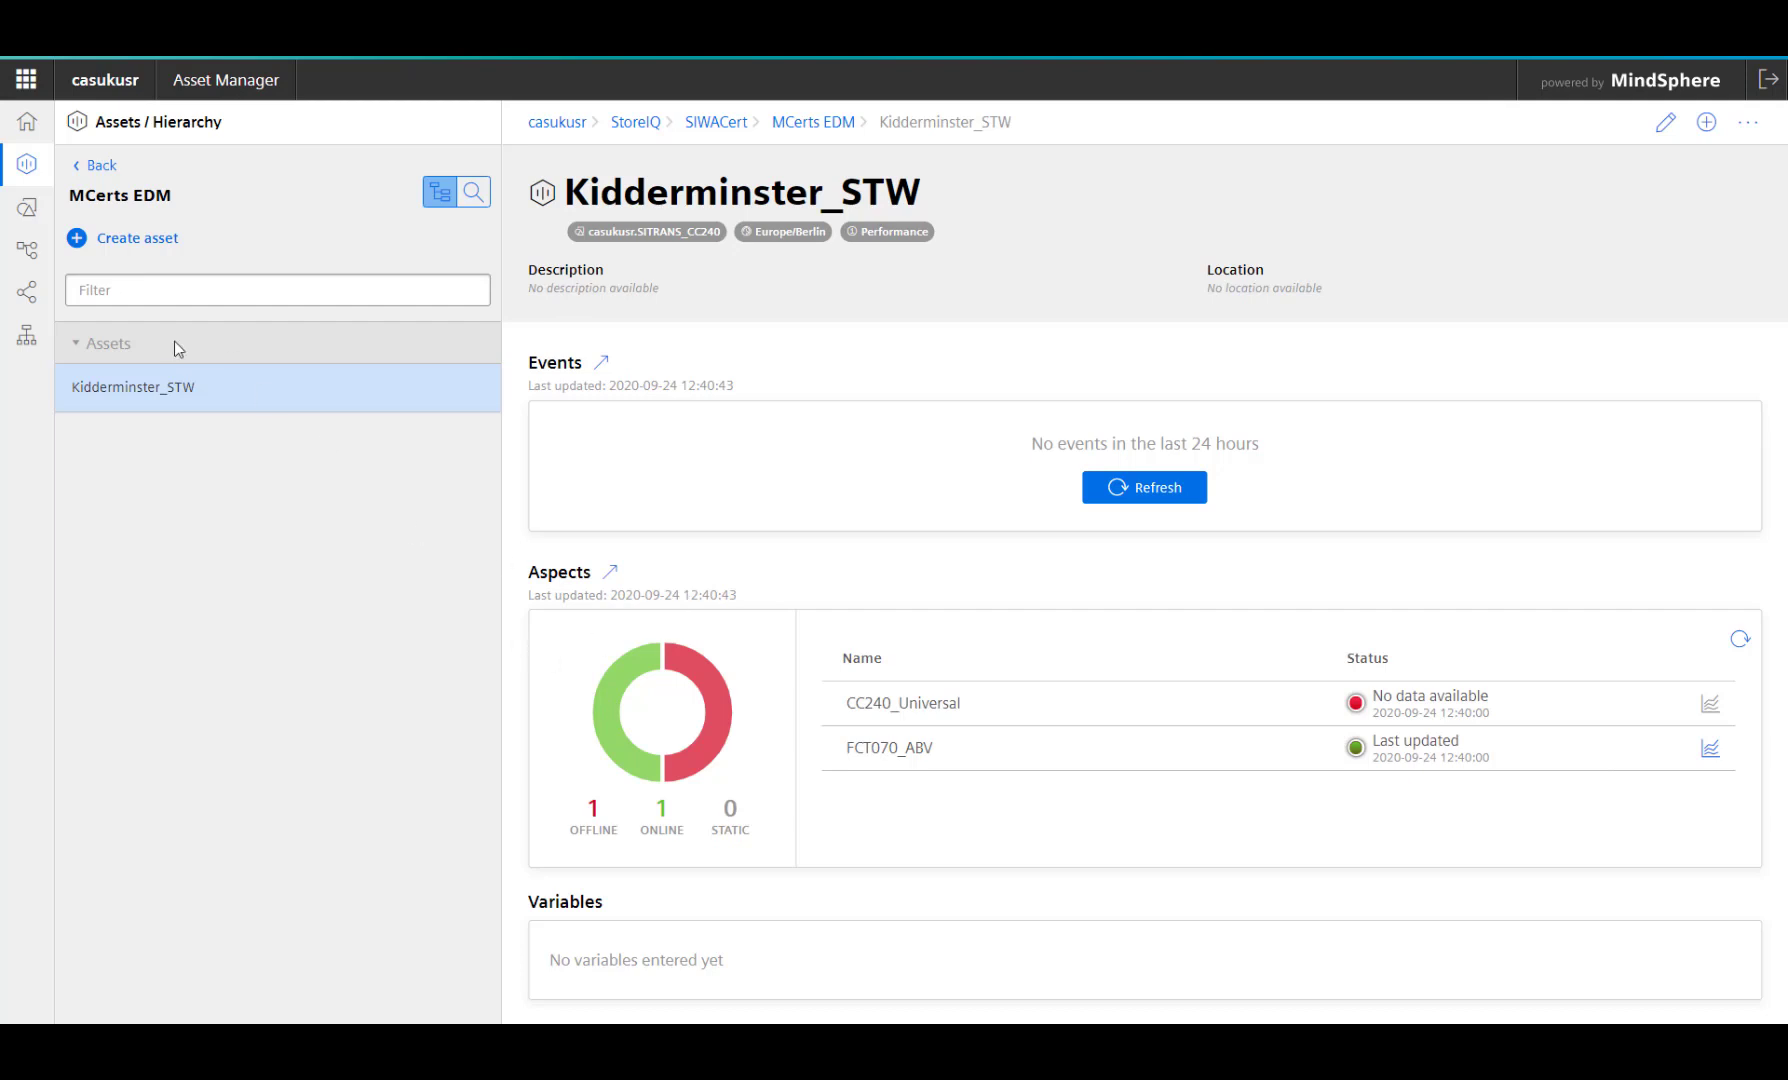
# - Return to StoreIQ and open FieldAgent_IOT2040's MindConnect IOT2040 connectivity configuration
pyautogui.click(96, 166)
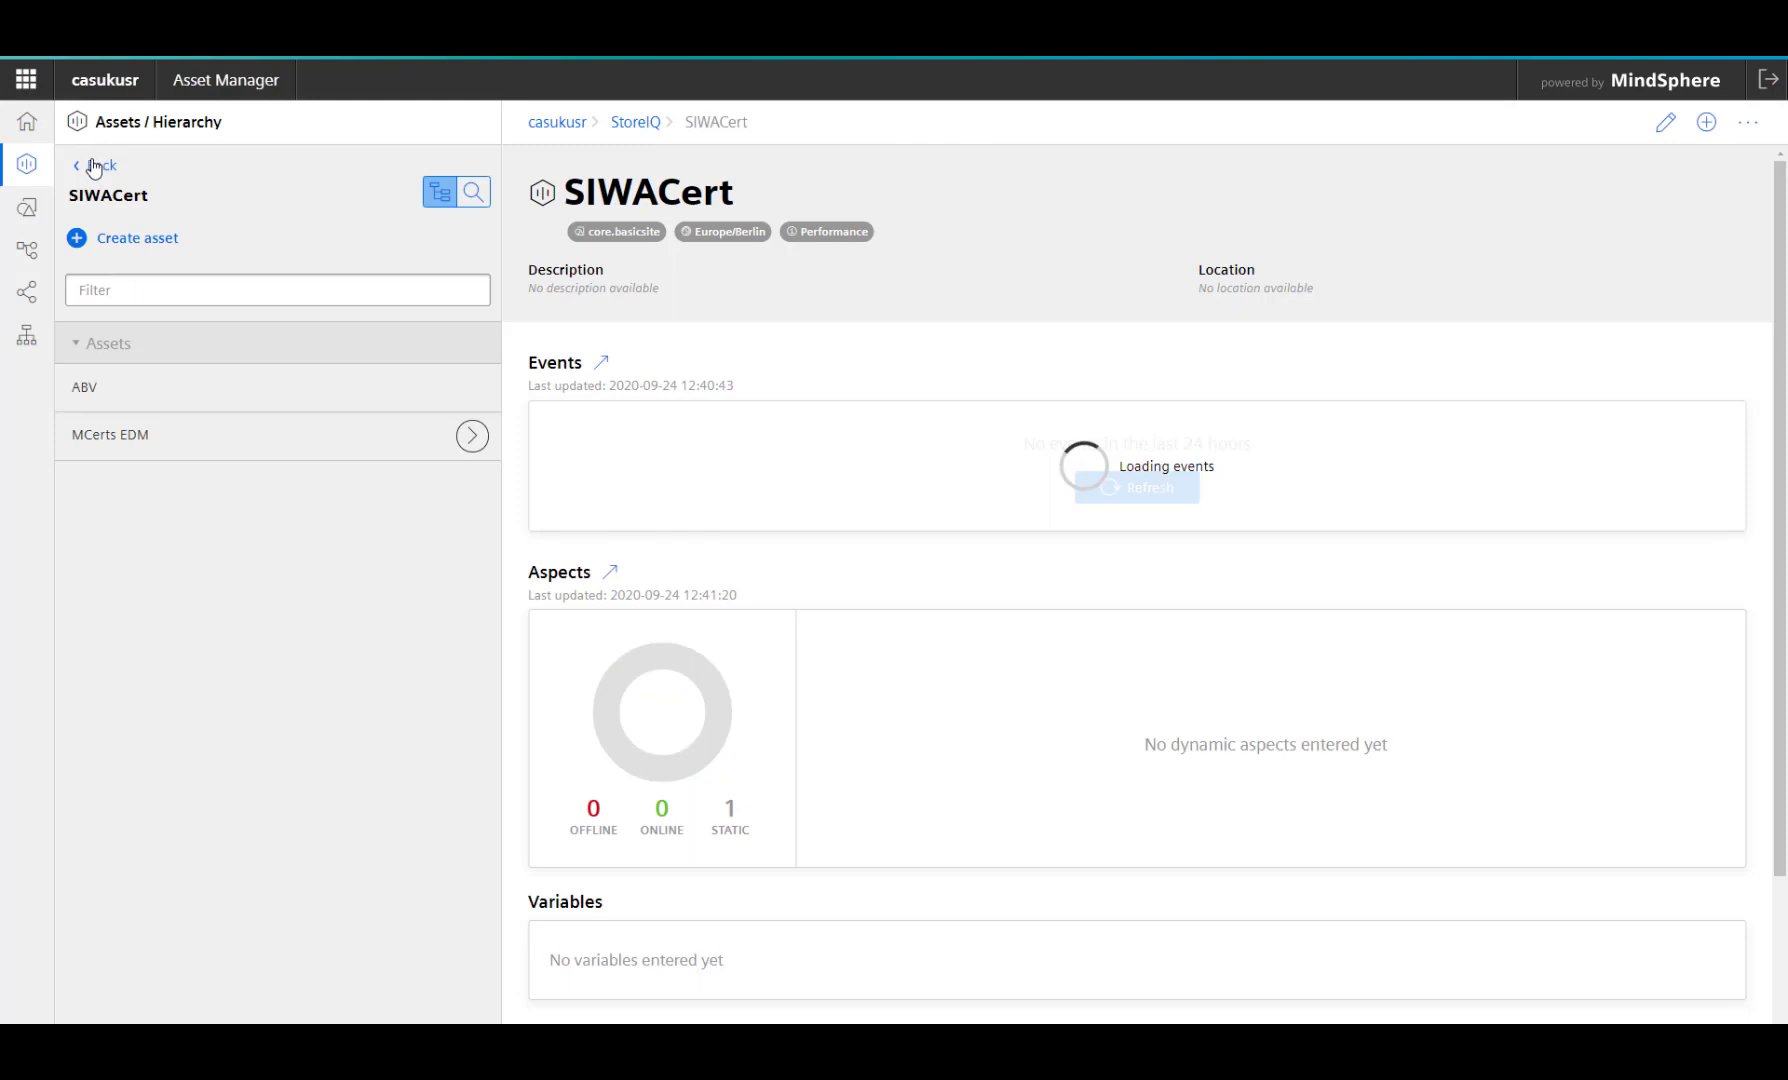
pyautogui.click(94, 167)
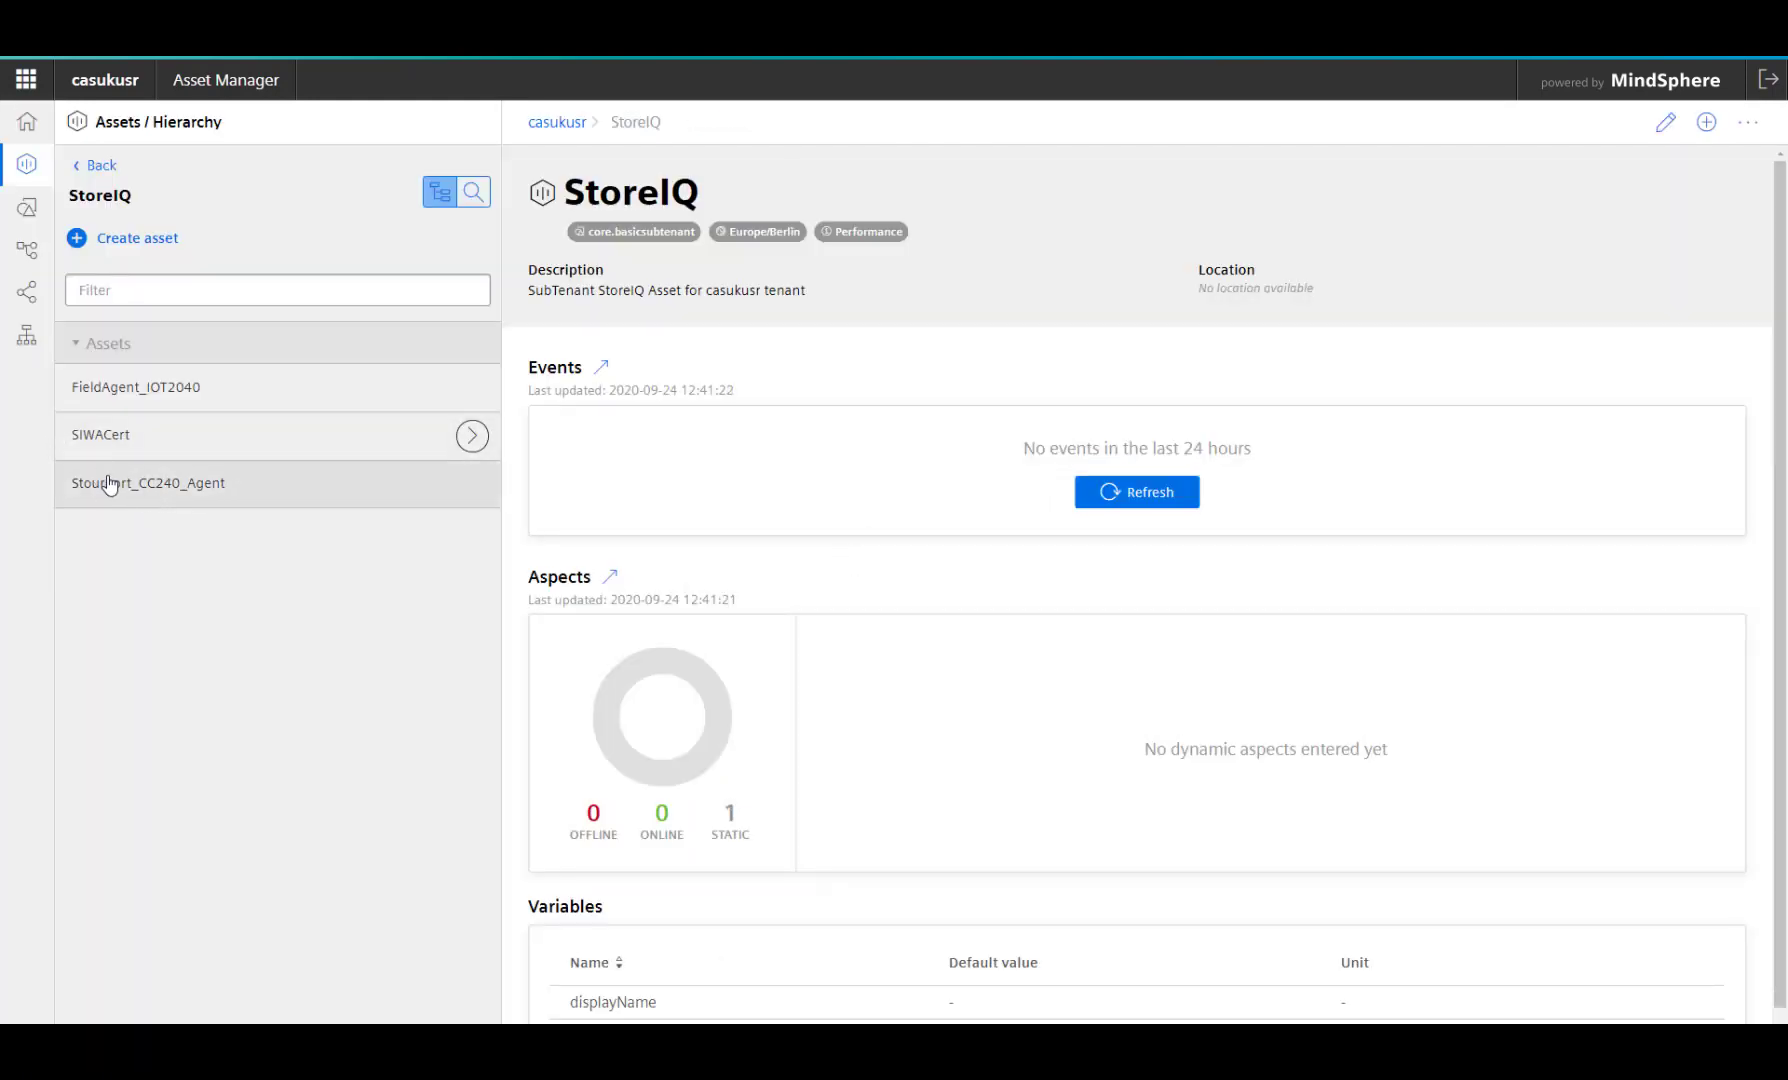
pyautogui.click(155, 396)
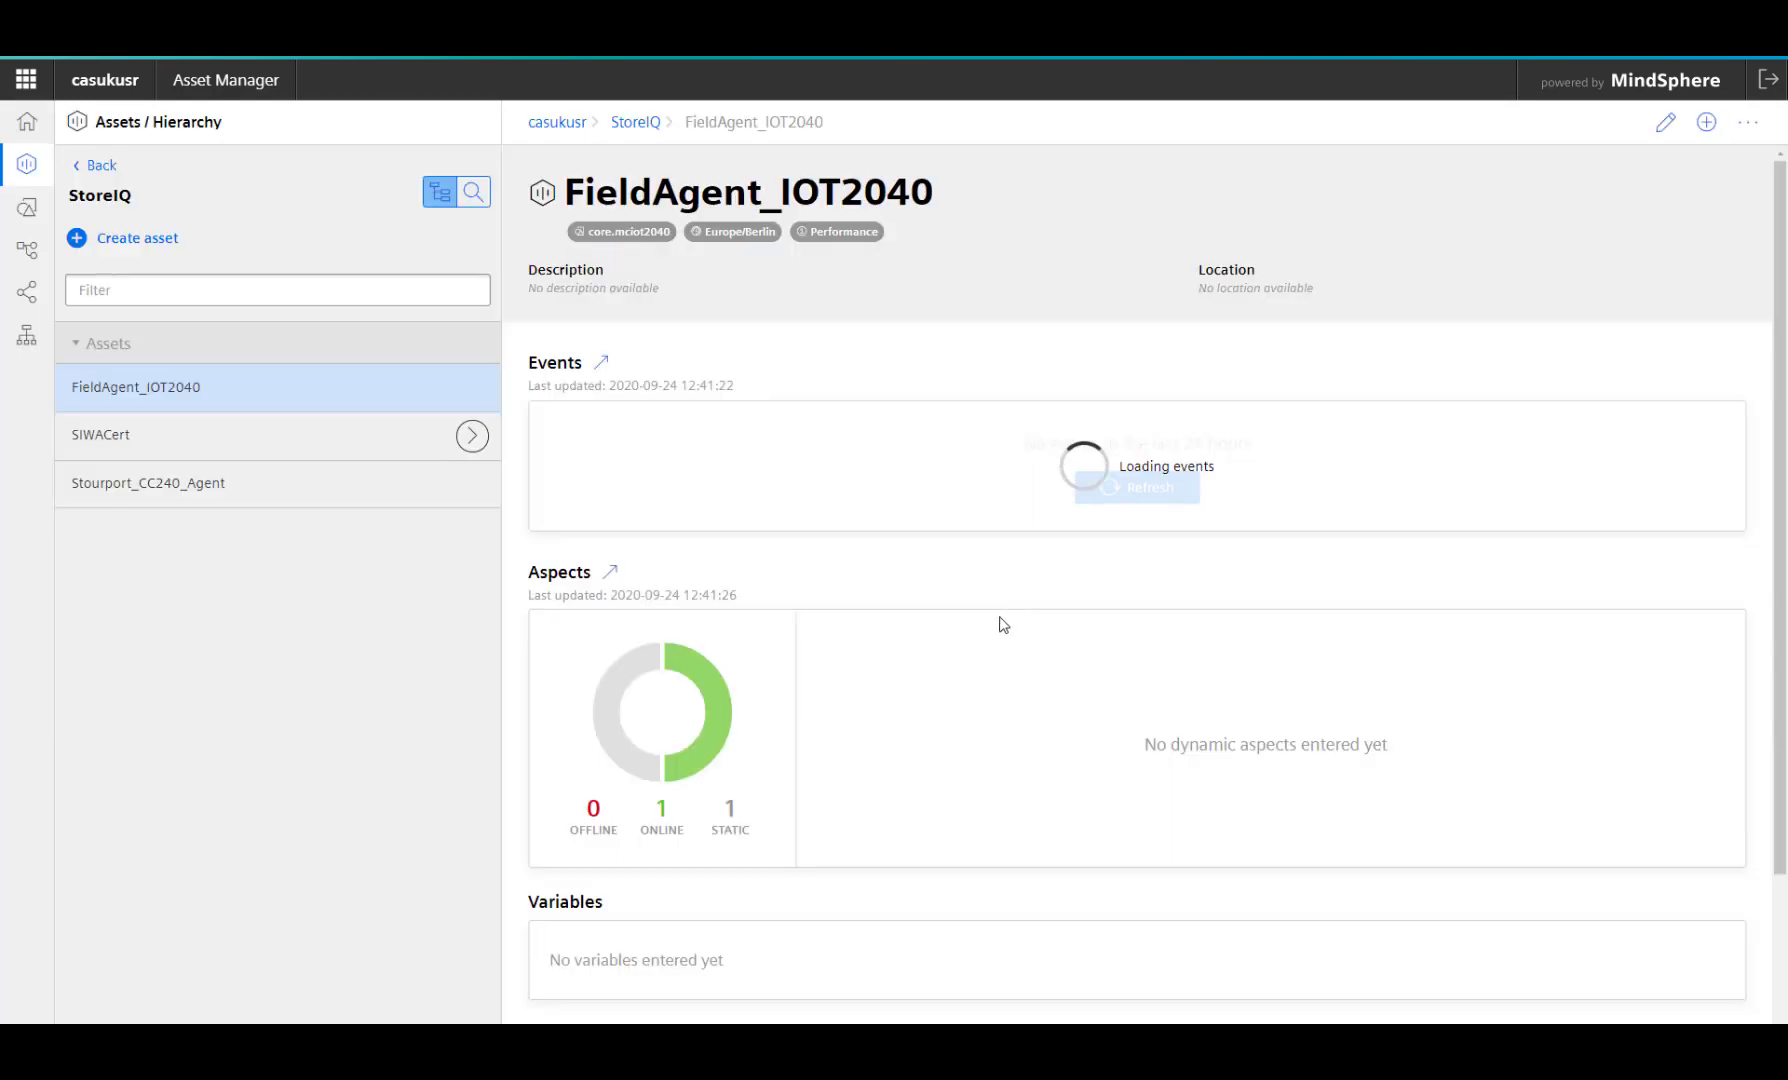
pyautogui.scroll(-2, 810, 689)
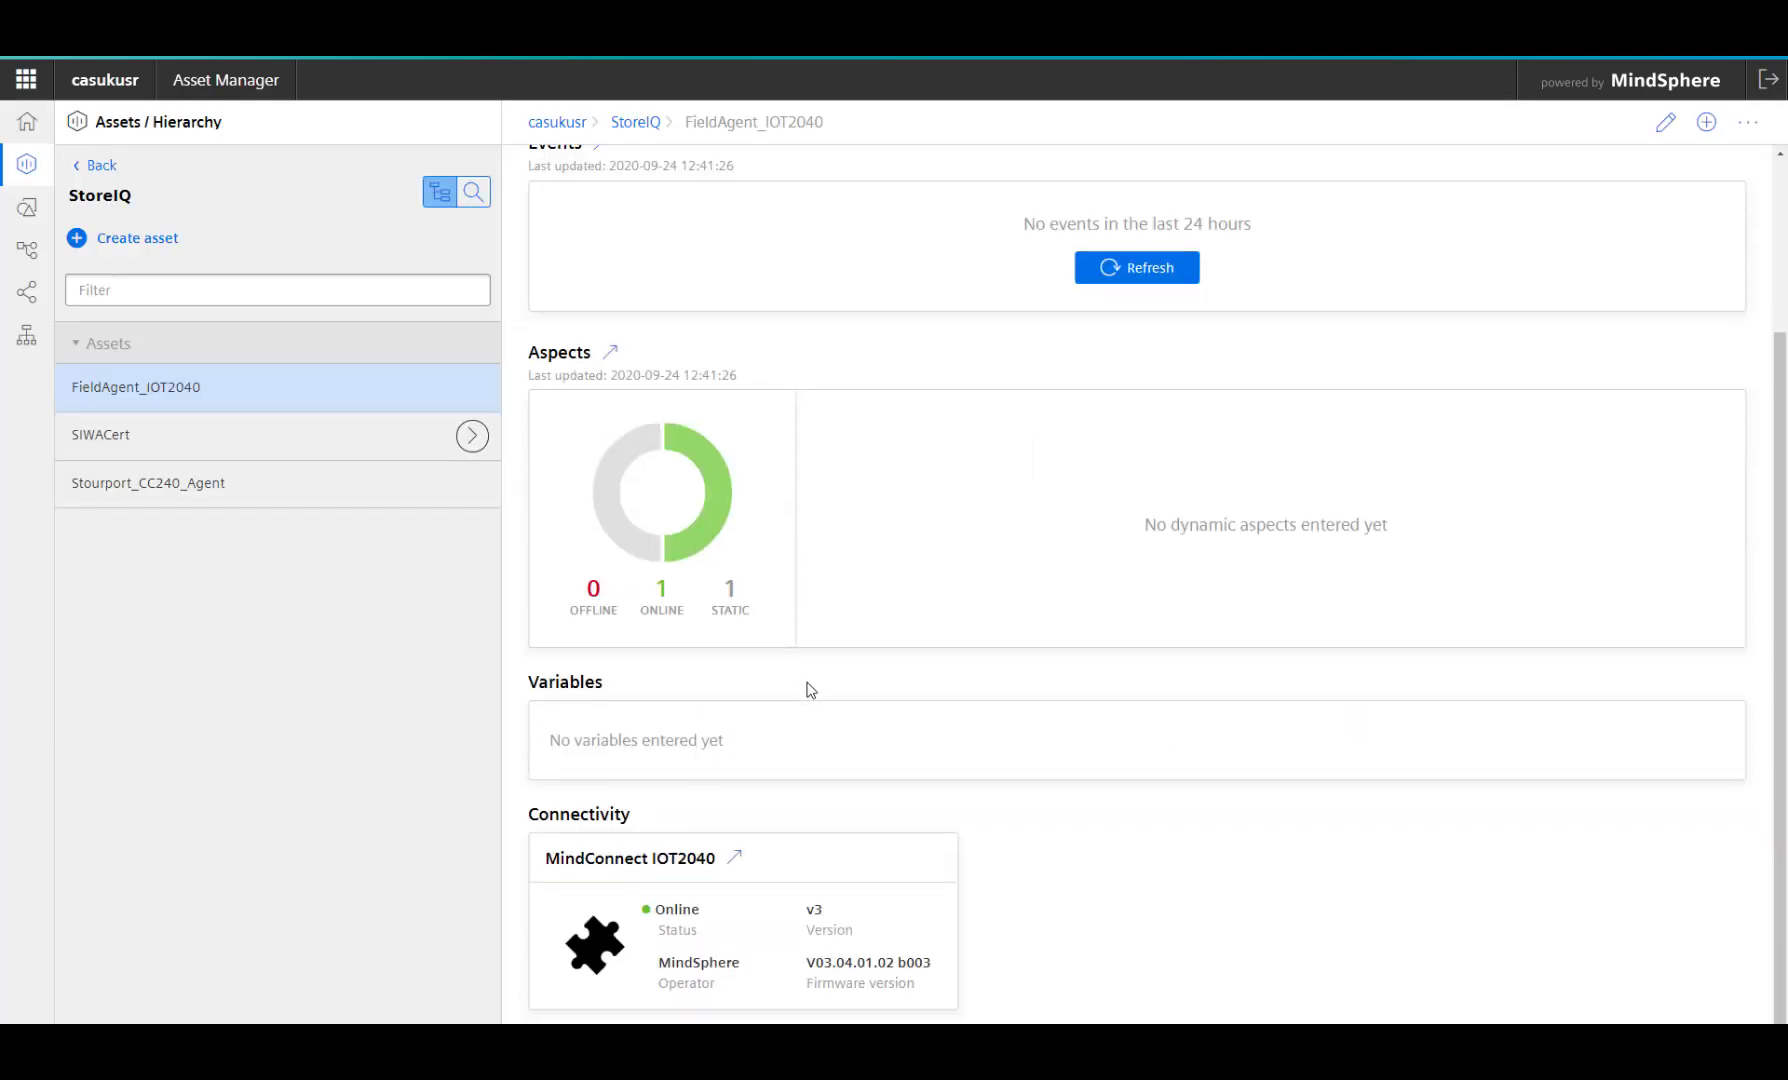
pyautogui.click(734, 857)
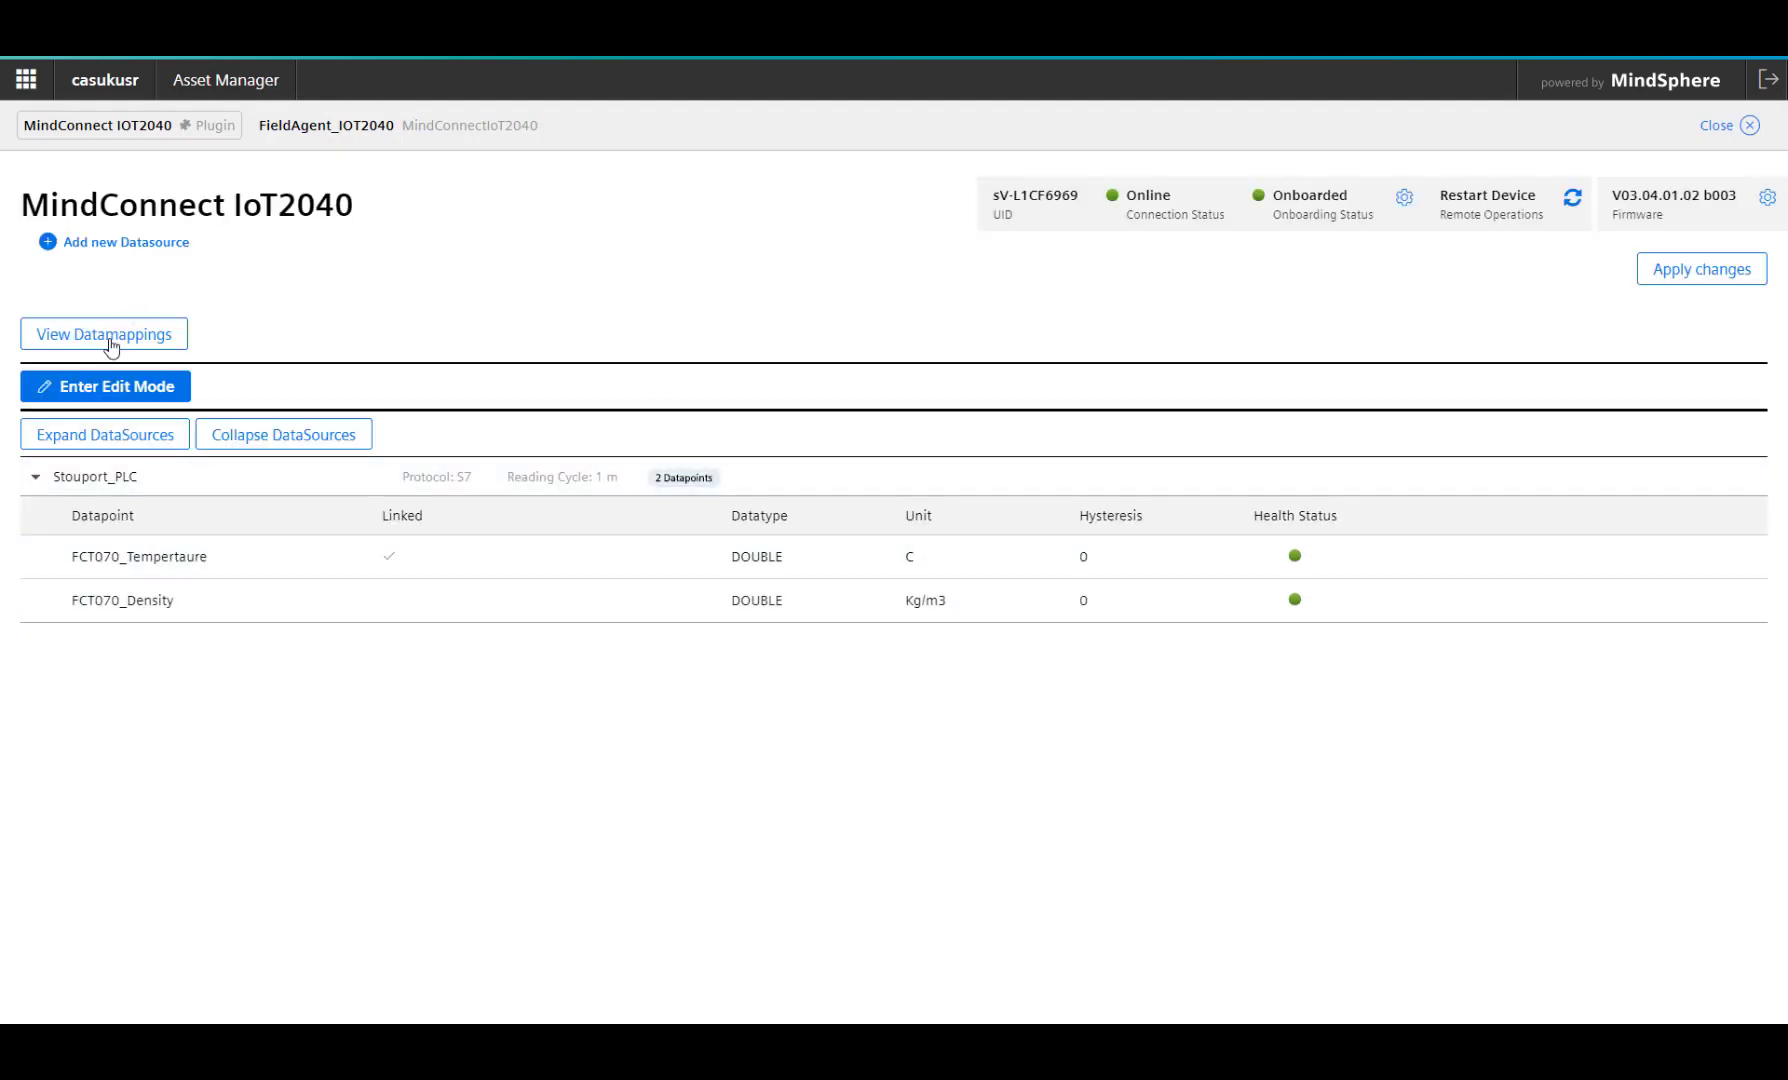
# - In the data mappings, start linking FCT070_Density and choose Kidderminster_STW as its asset
pyautogui.click(109, 340)
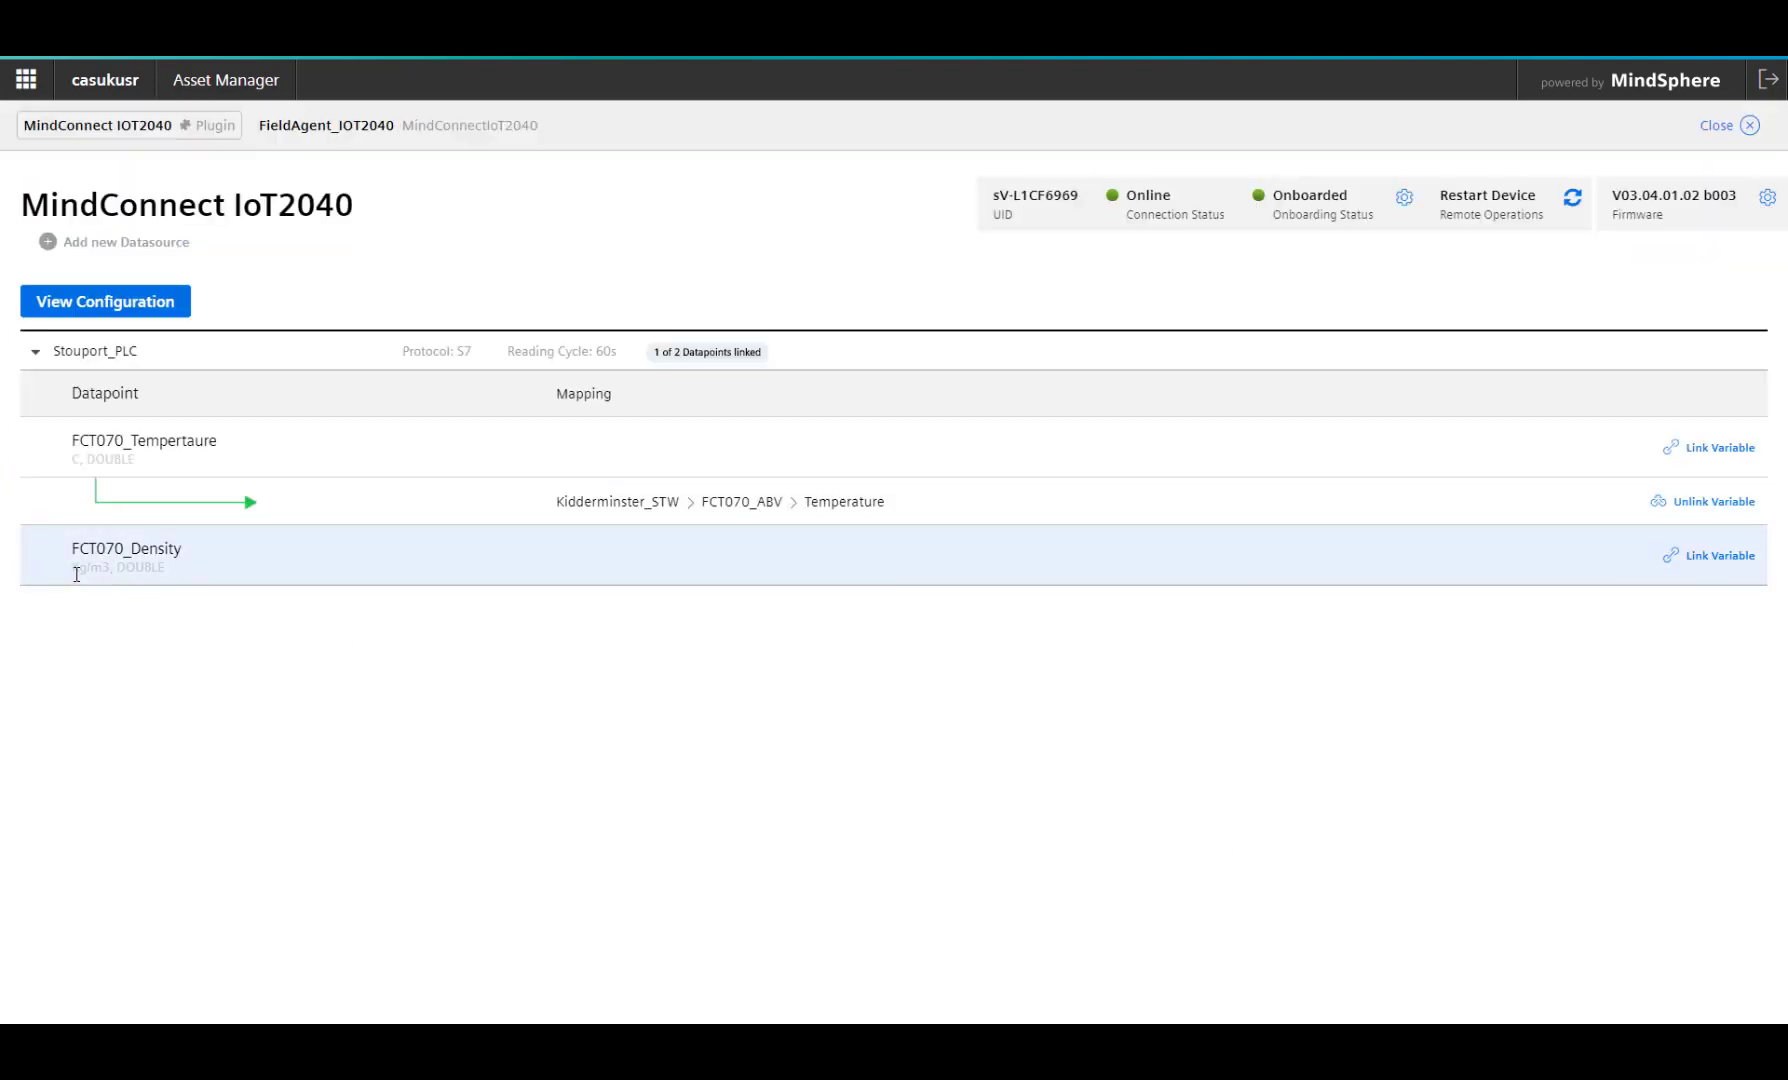
pyautogui.click(1705, 558)
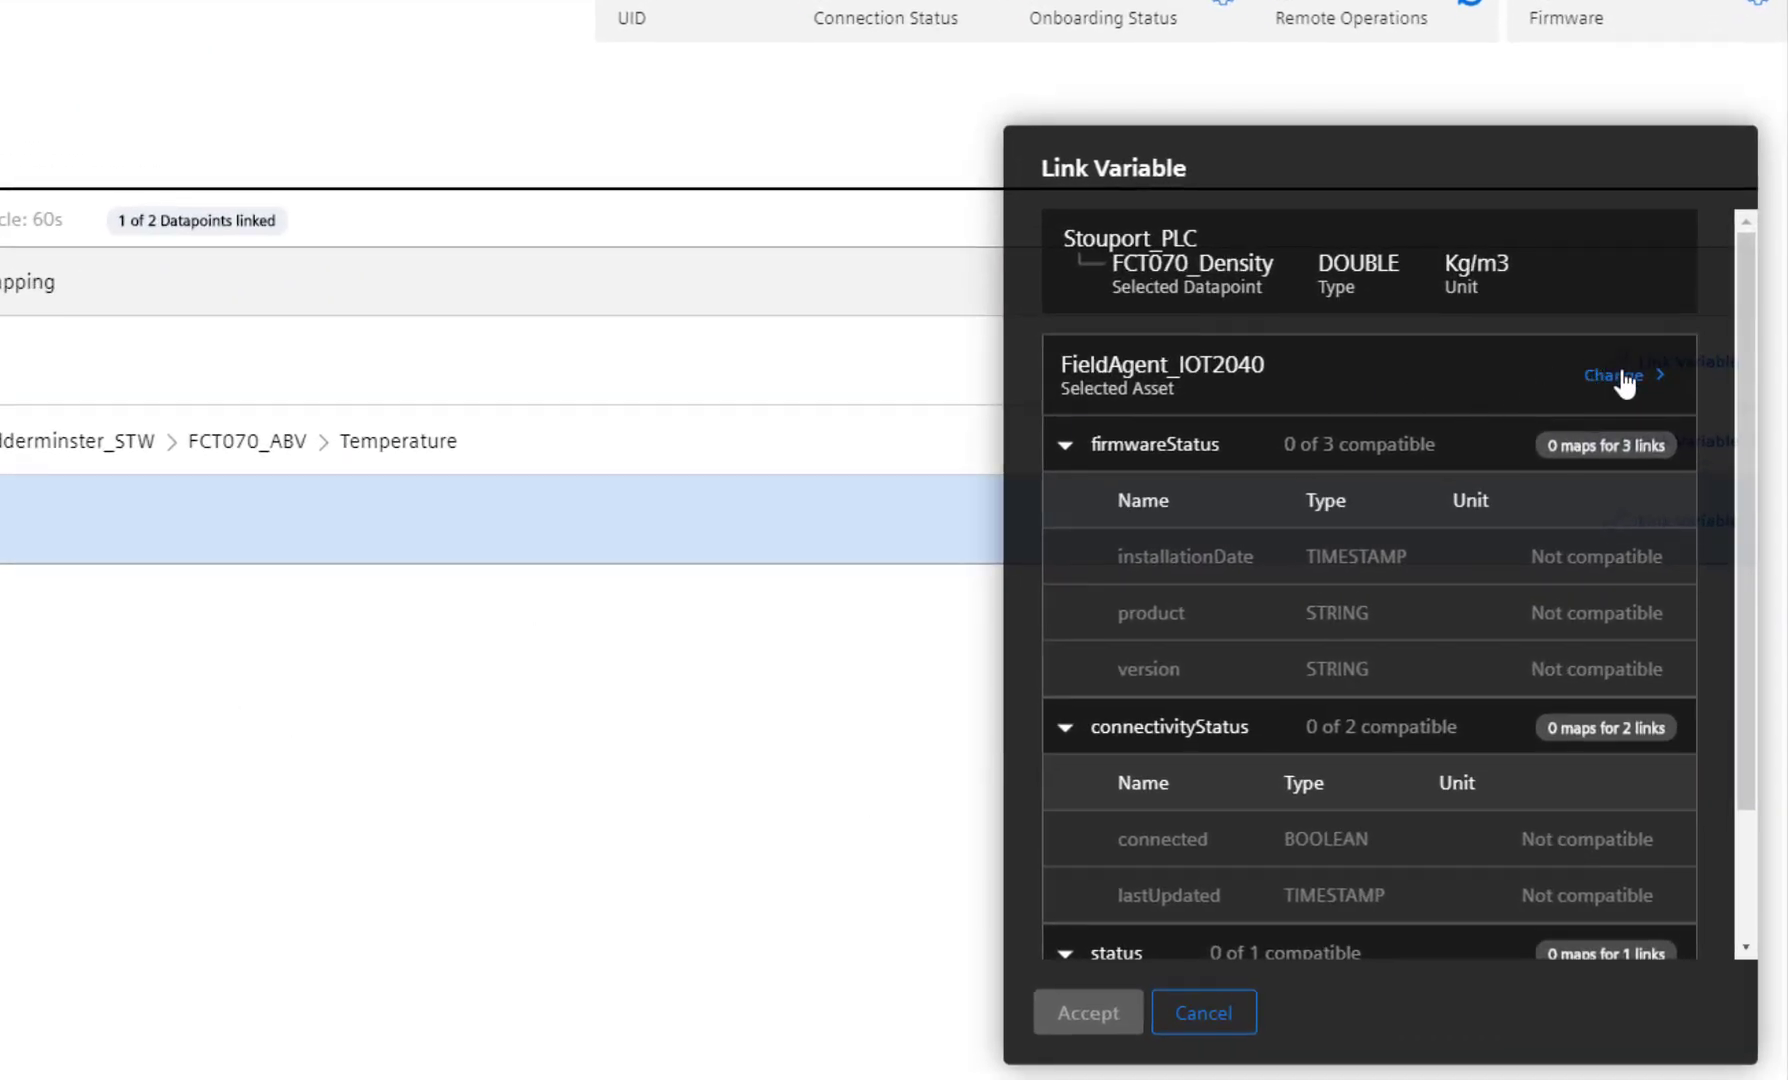
pyautogui.click(1620, 381)
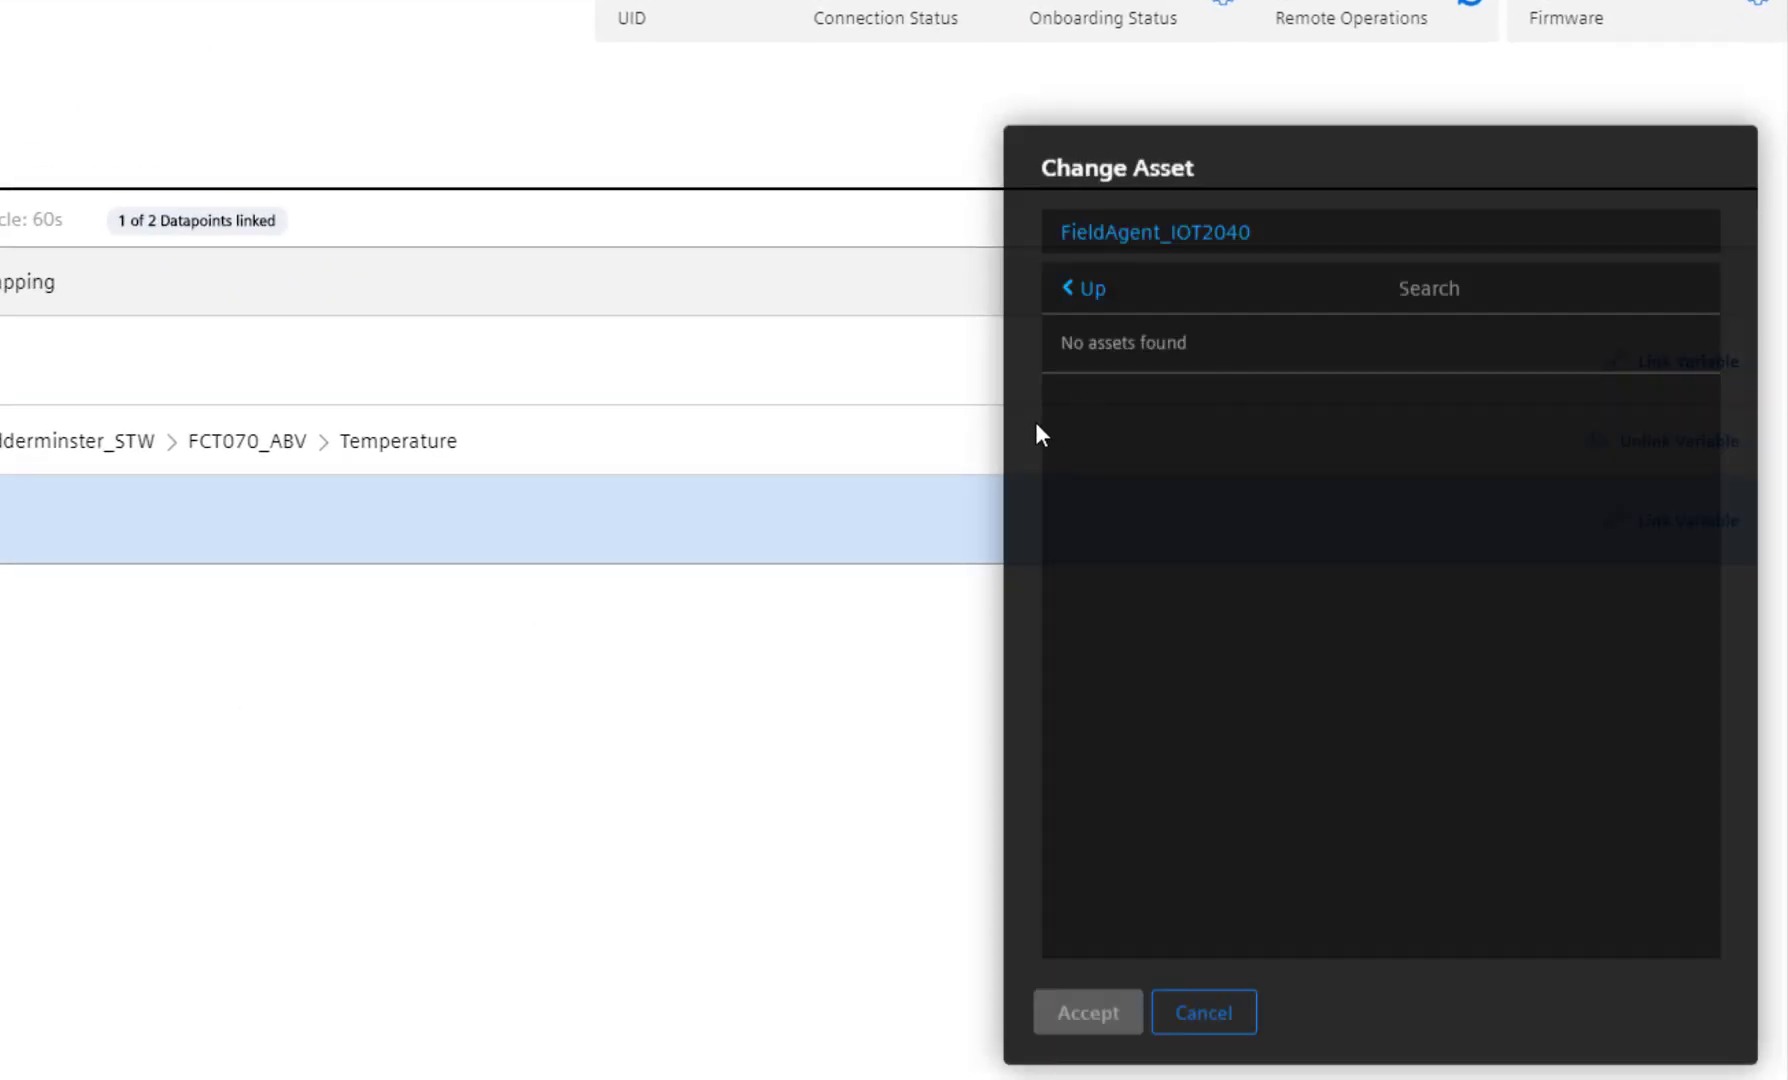
pyautogui.click(1072, 289)
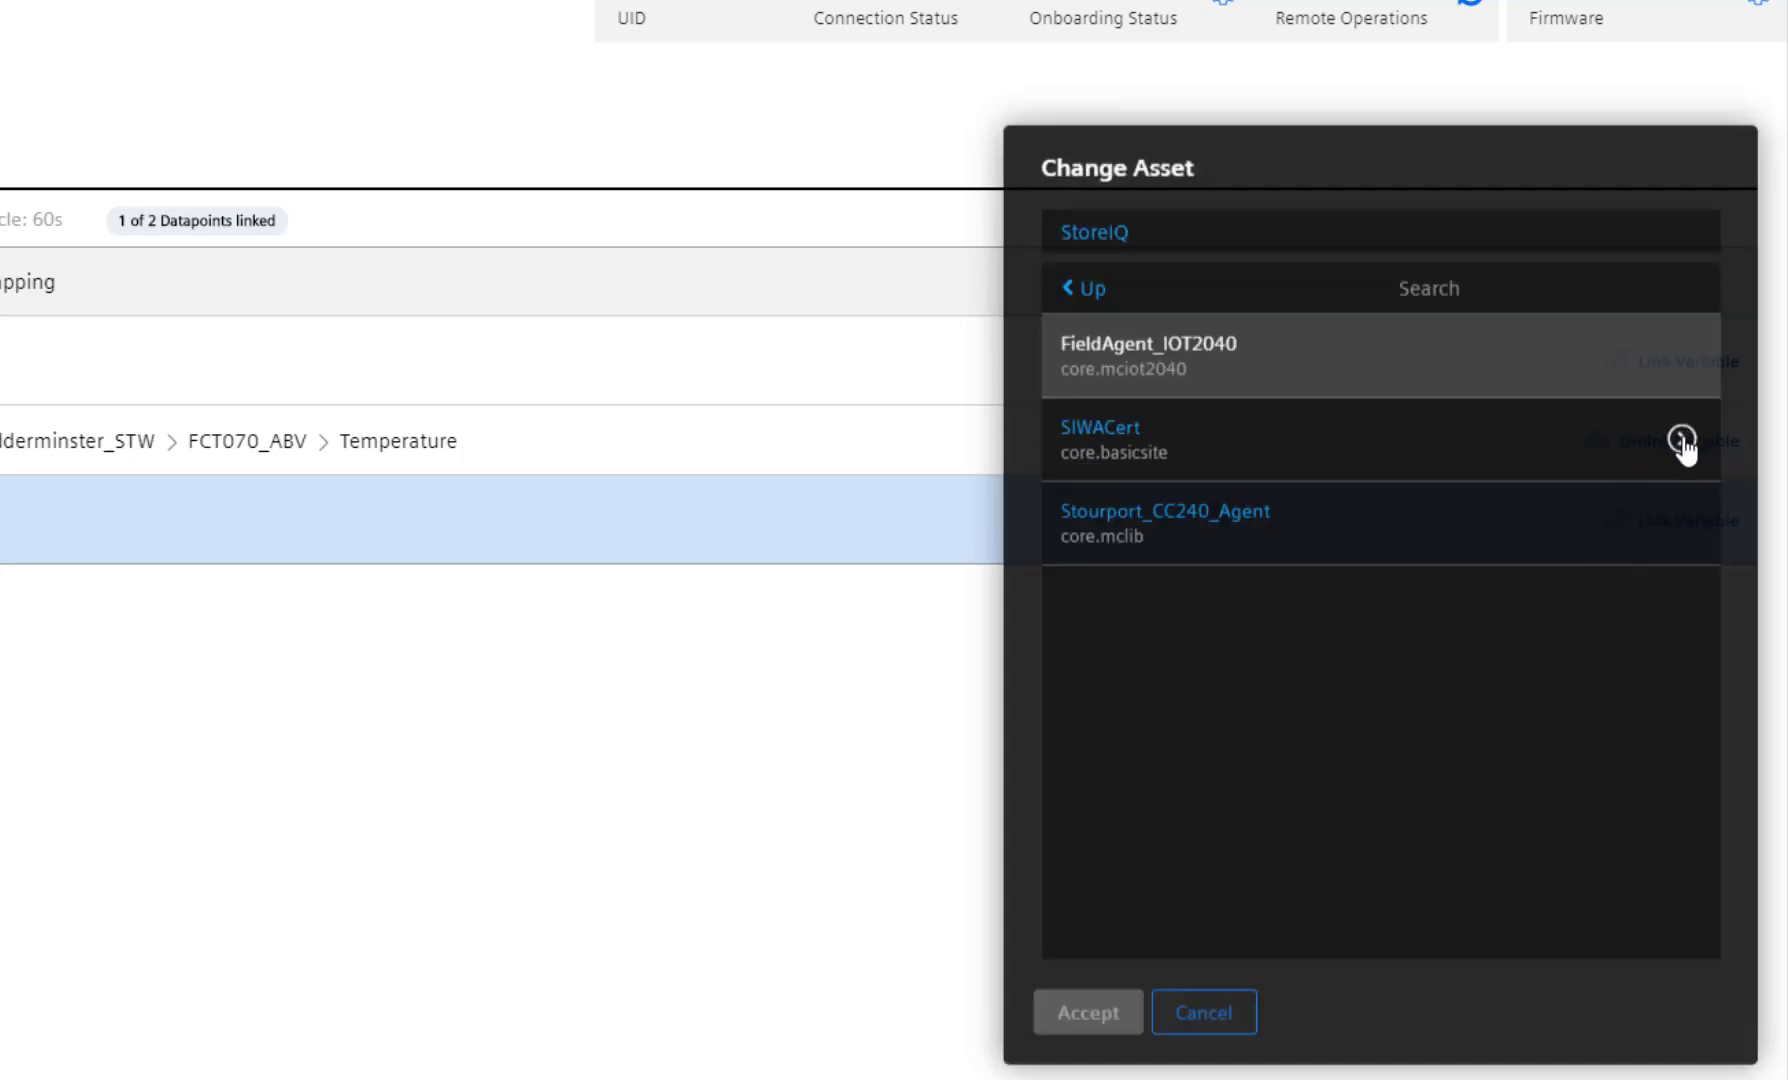
pyautogui.click(1682, 440)
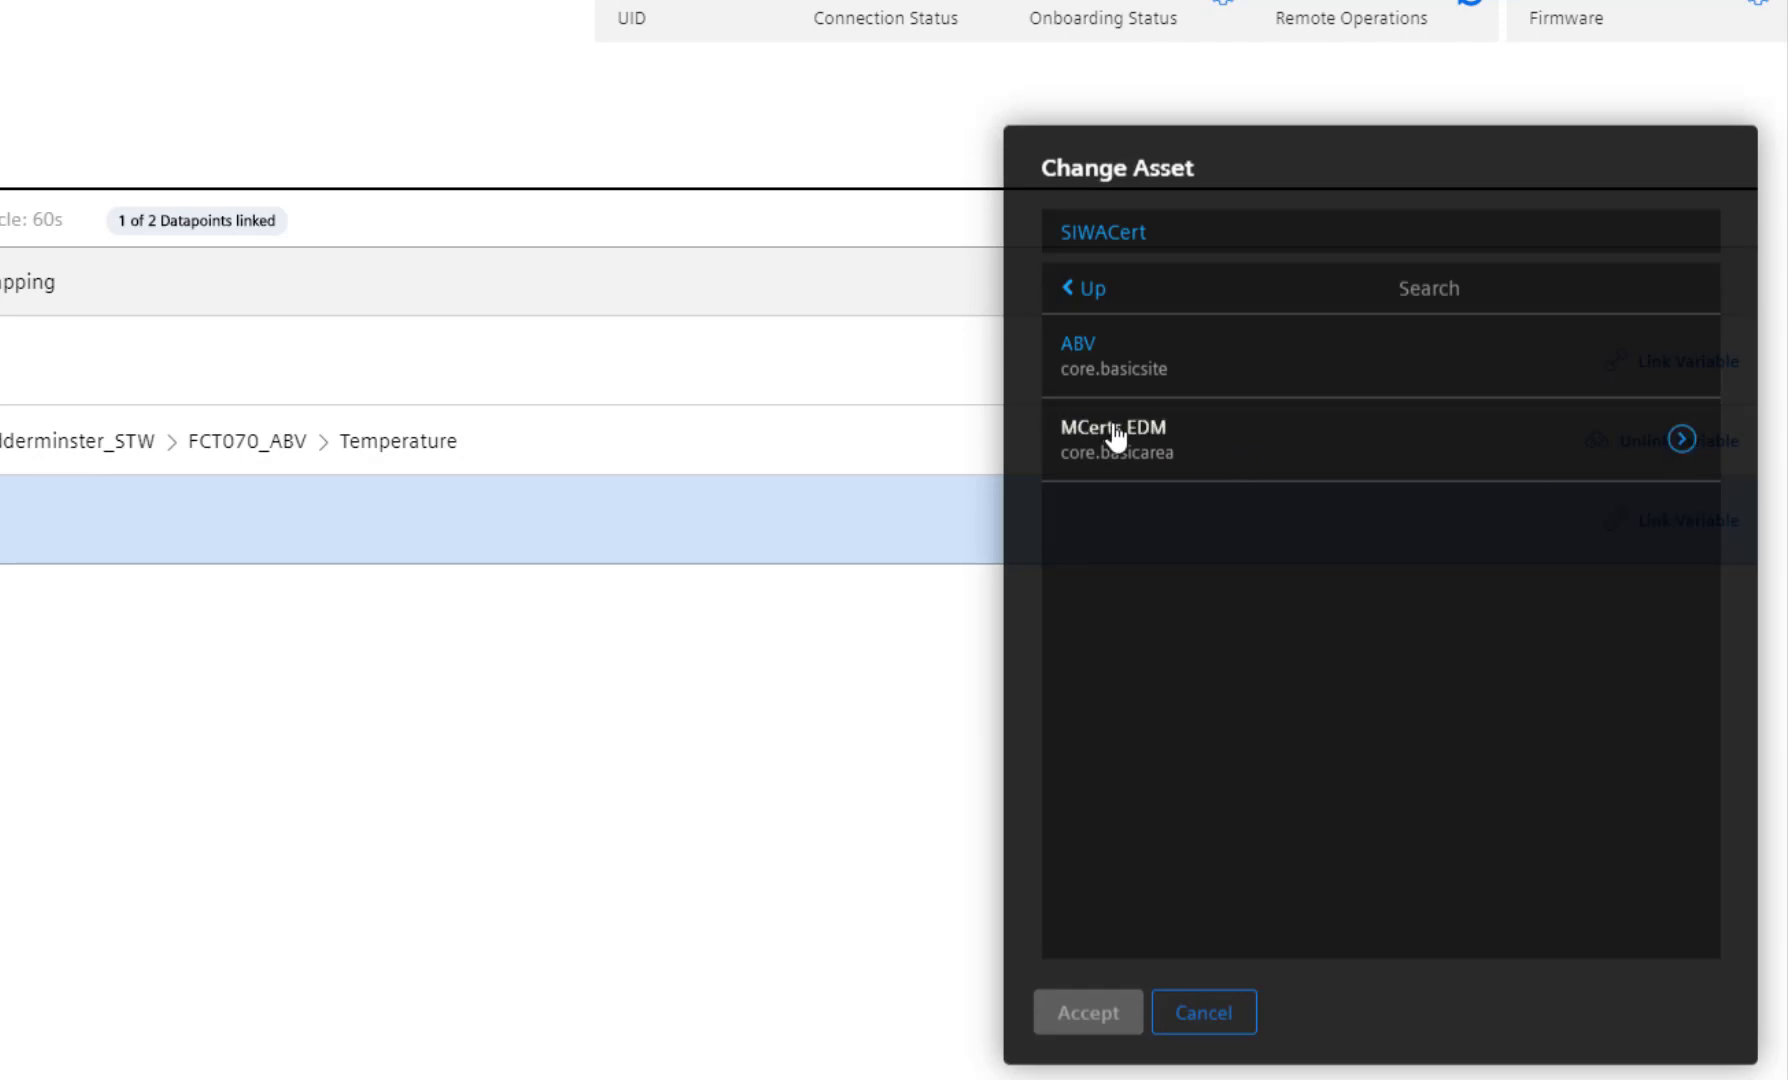
pyautogui.click(1115, 437)
pyautogui.click(1684, 442)
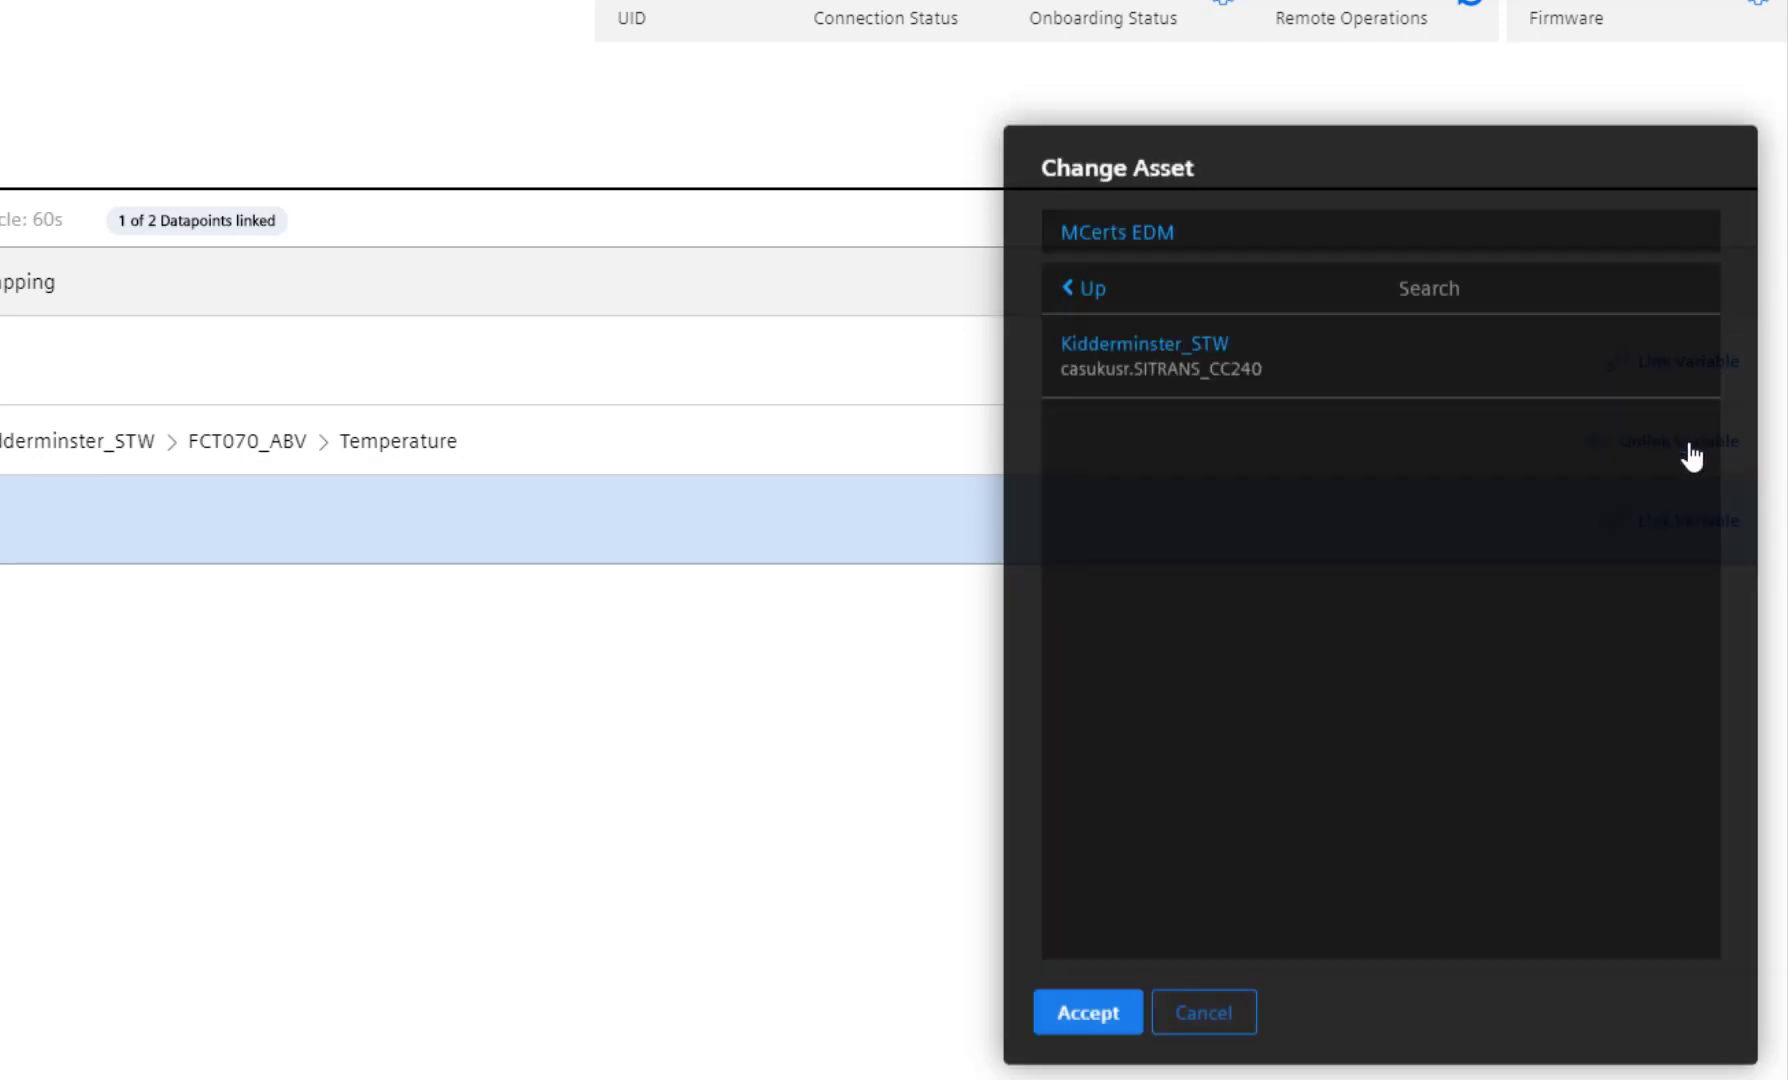
pyautogui.click(1222, 358)
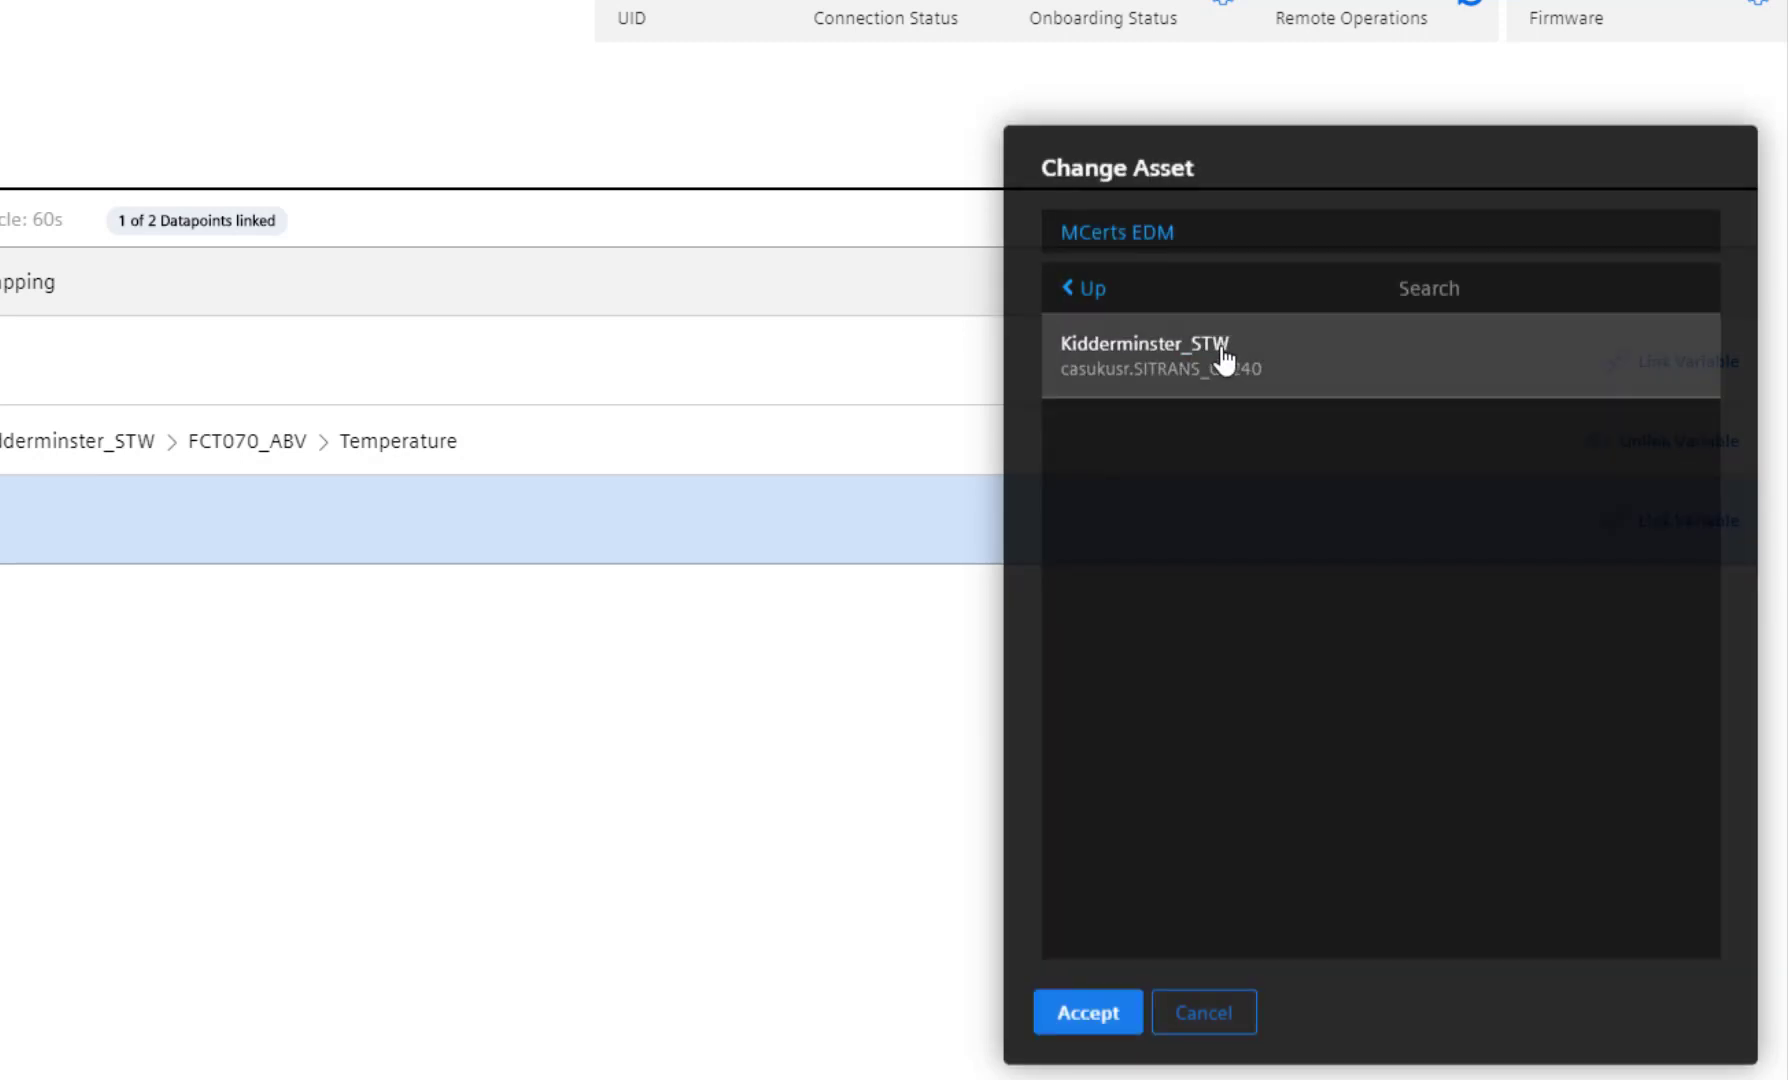
pyautogui.click(1122, 1013)
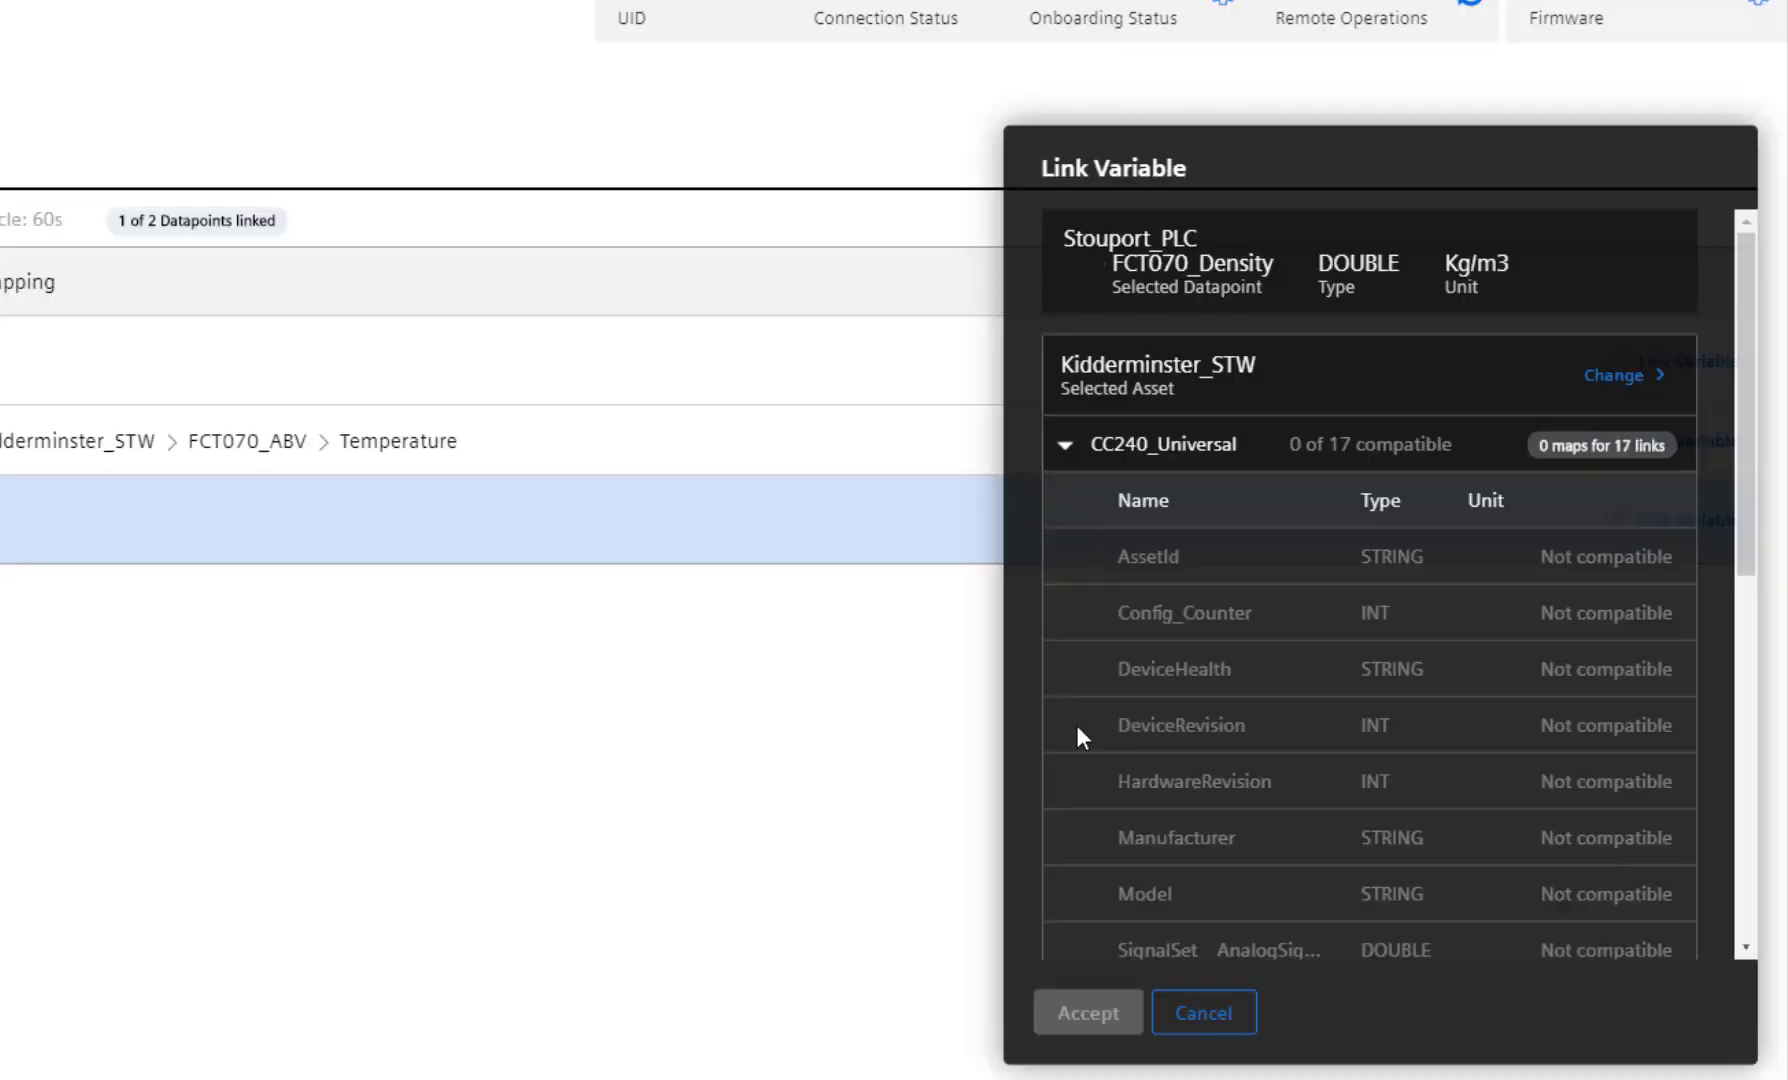
# - Link FCT070_Density to the FCT070_ABV Density variable
pyautogui.scroll(-7, 1405, 730)
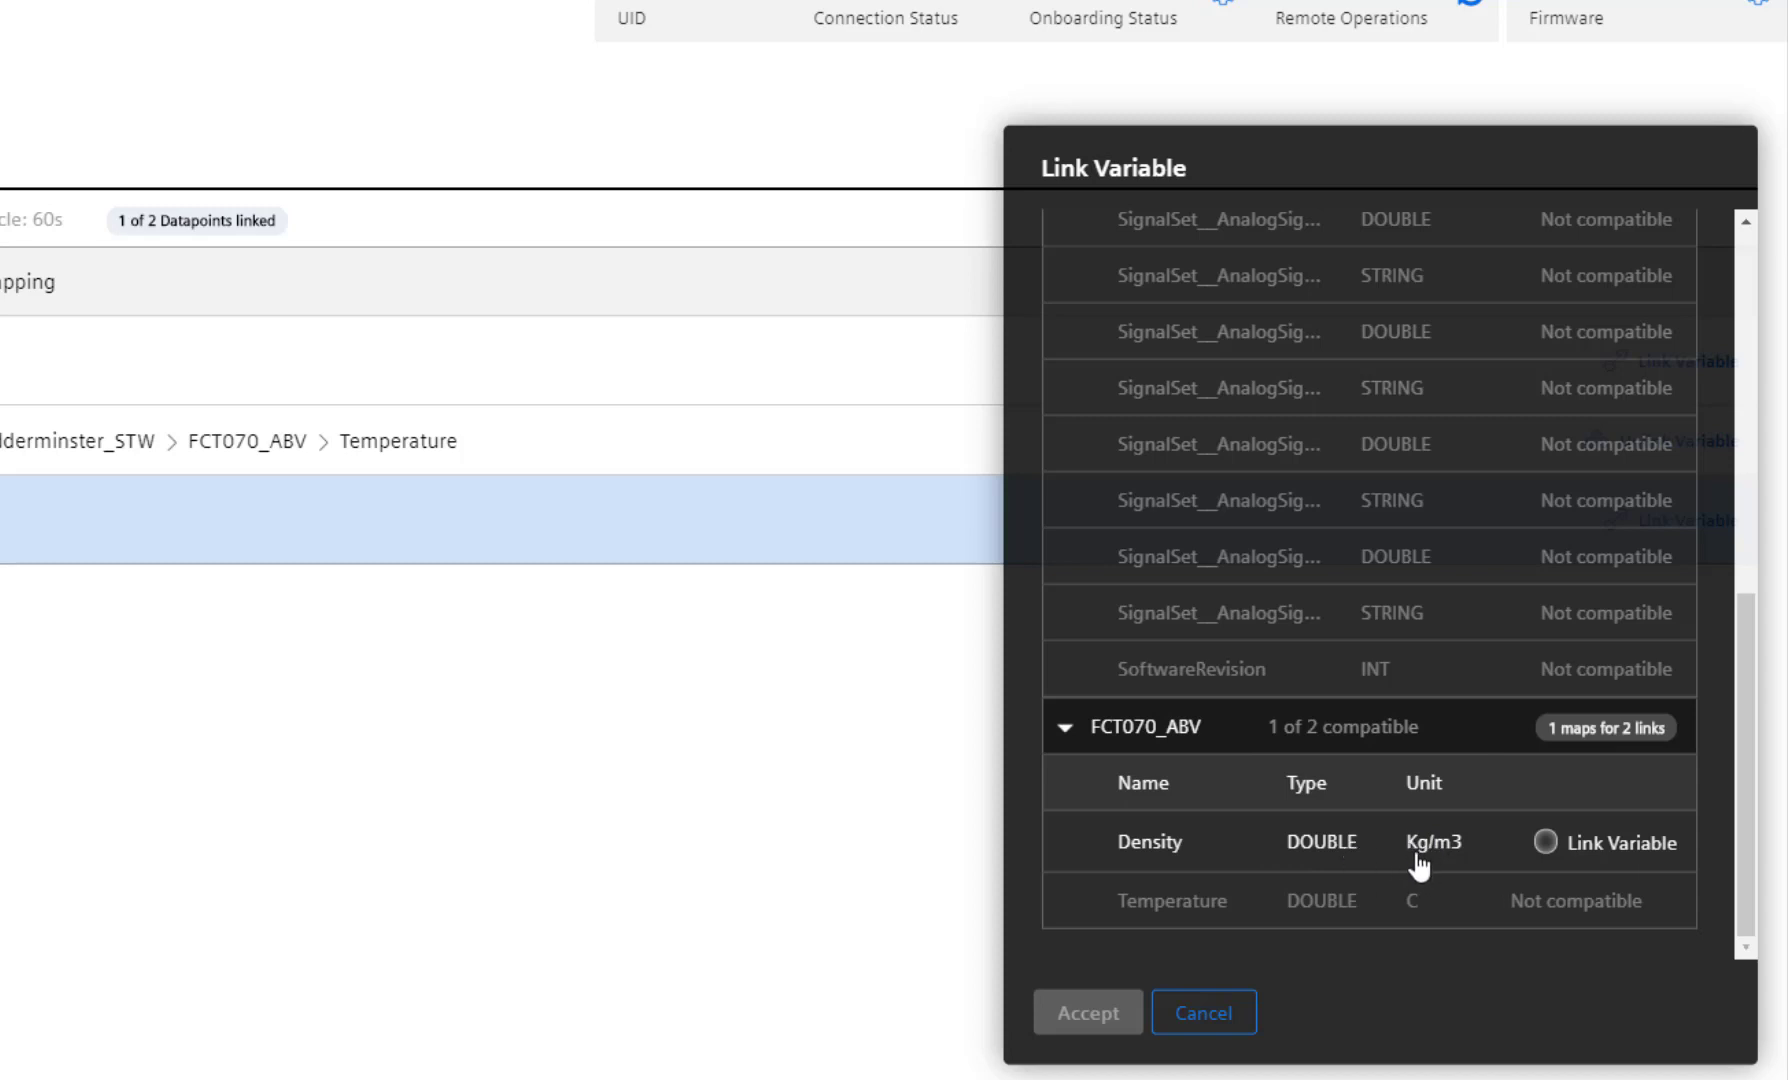
pyautogui.click(1543, 843)
pyautogui.click(1113, 1025)
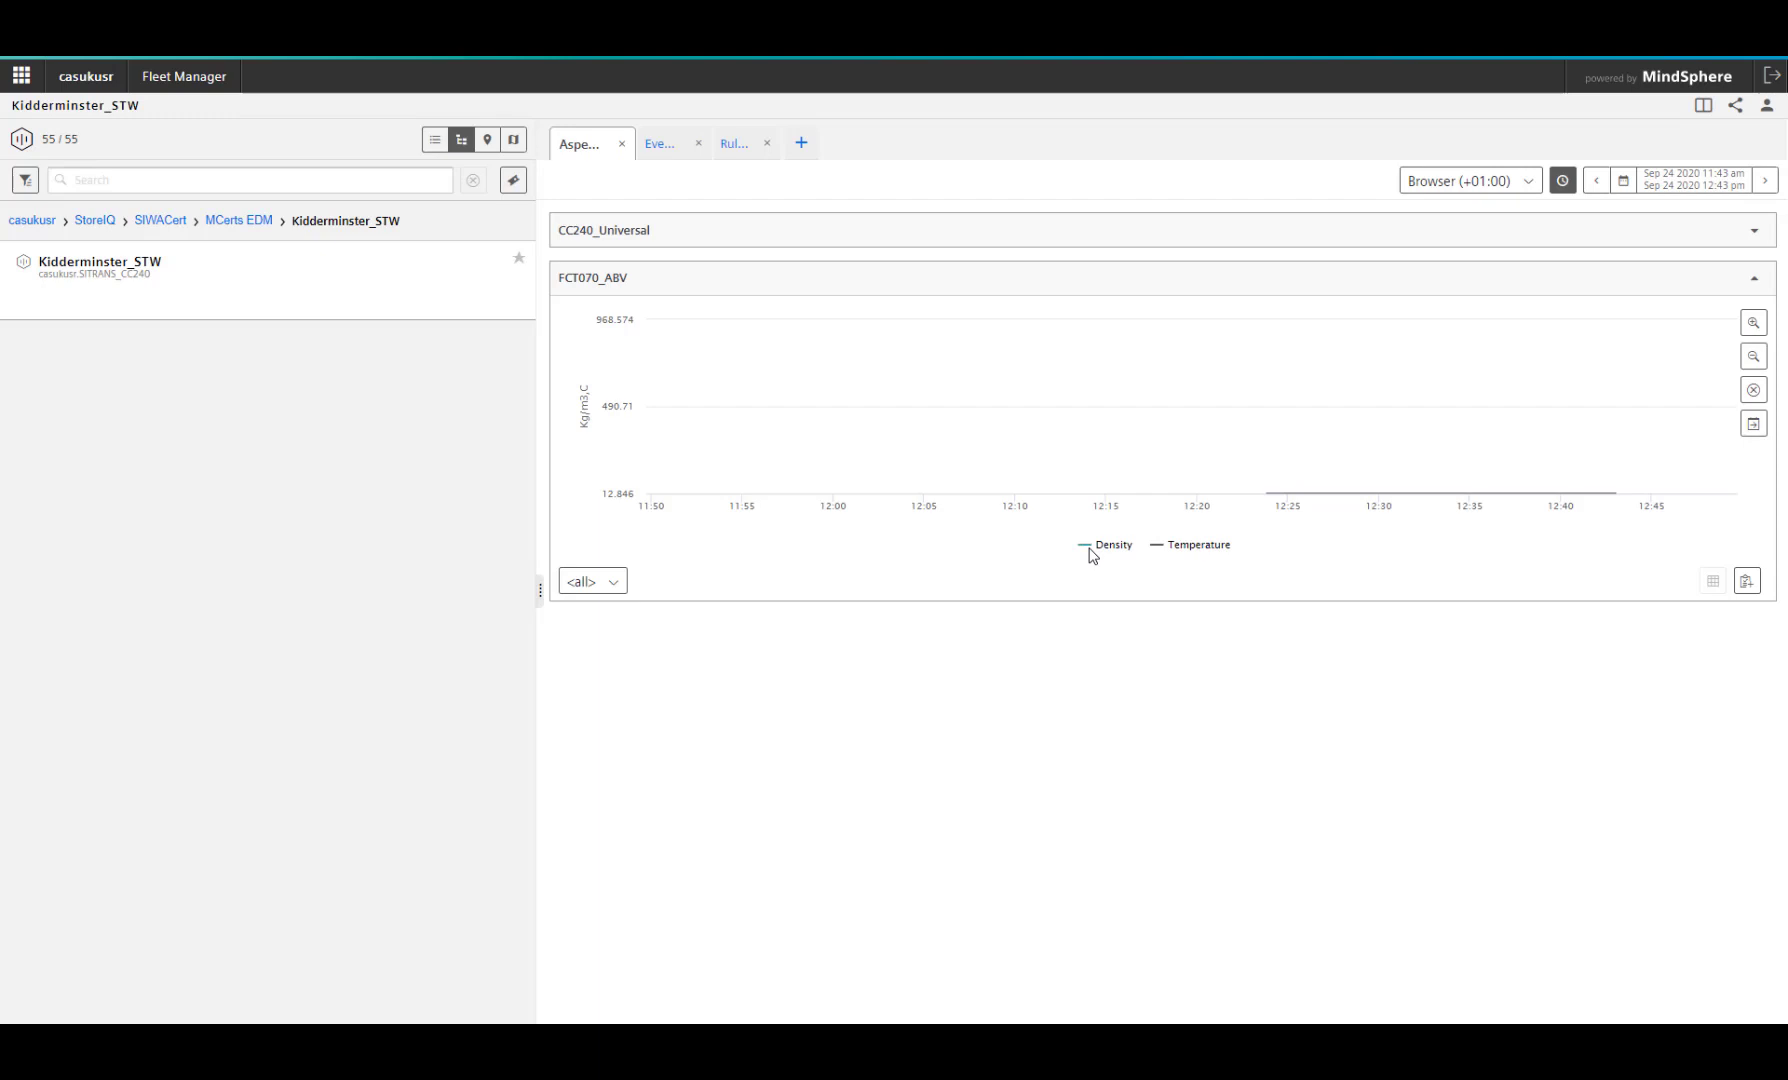
# - Toggle the chart legend to show Temperature alone, then only Density
pyautogui.click(1108, 549)
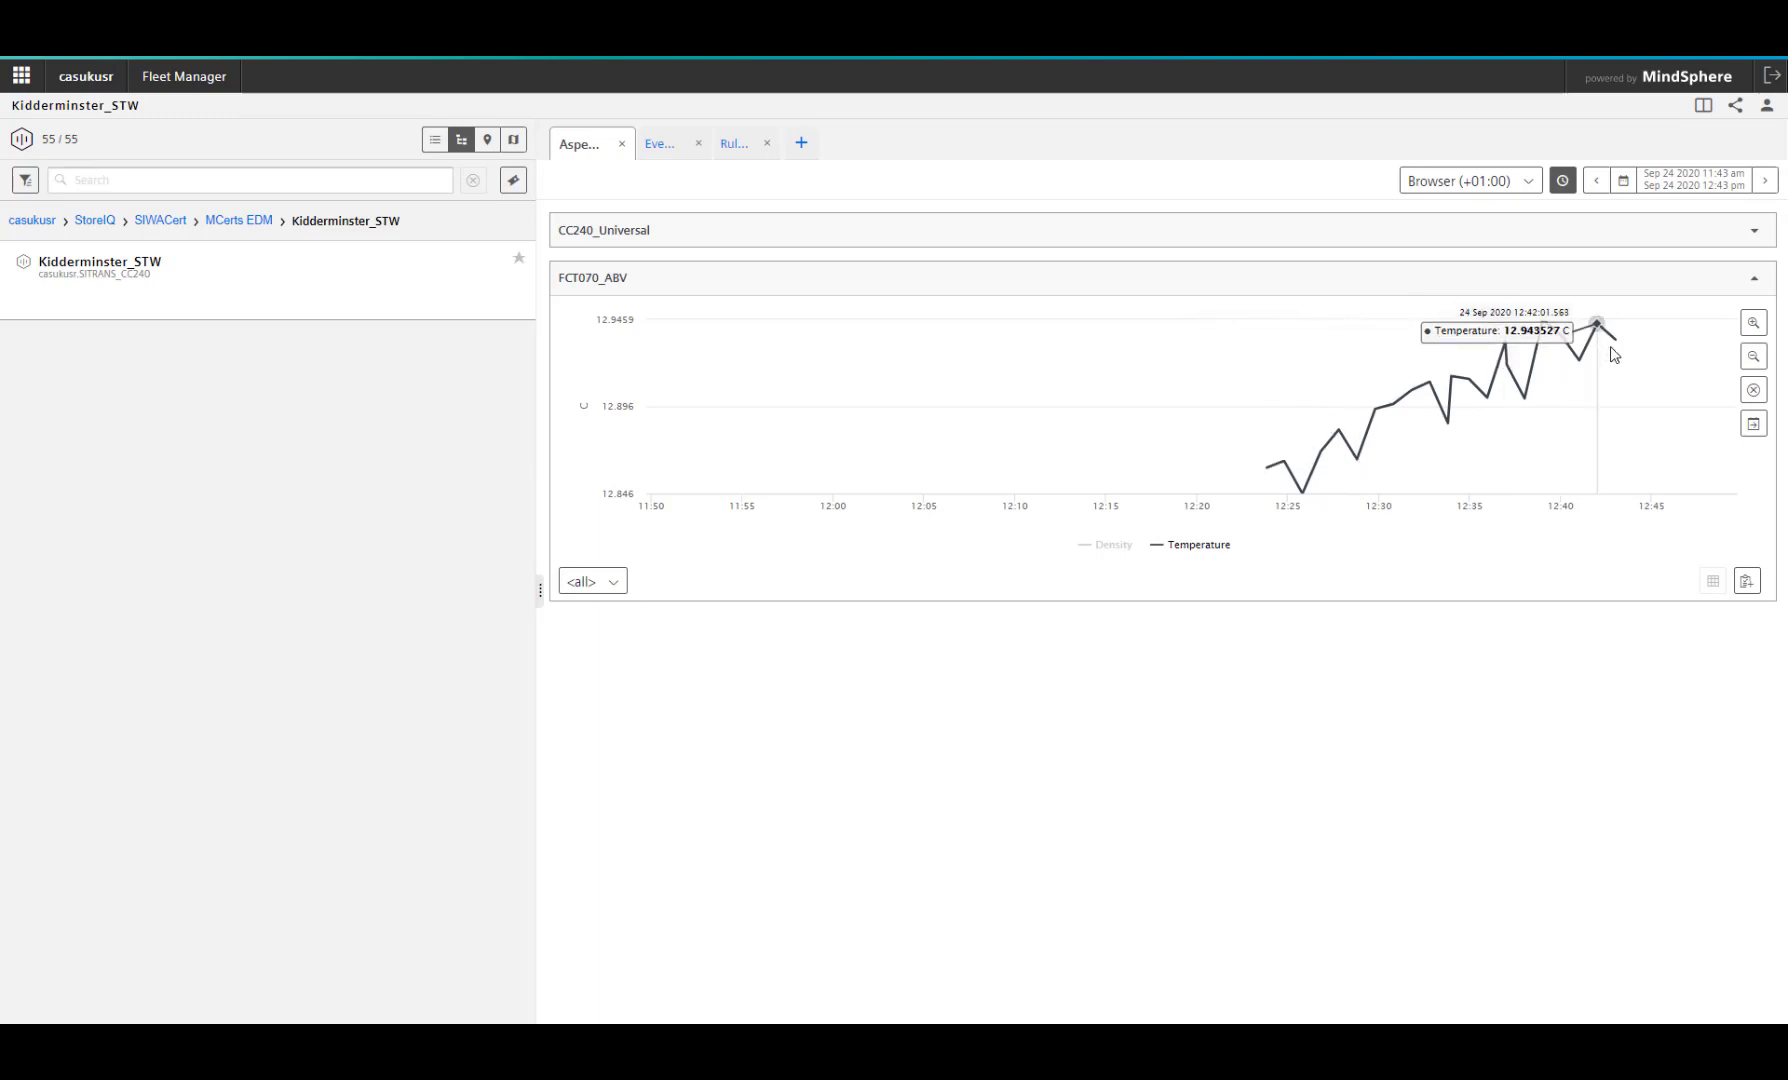
pyautogui.click(1196, 547)
pyautogui.click(1120, 548)
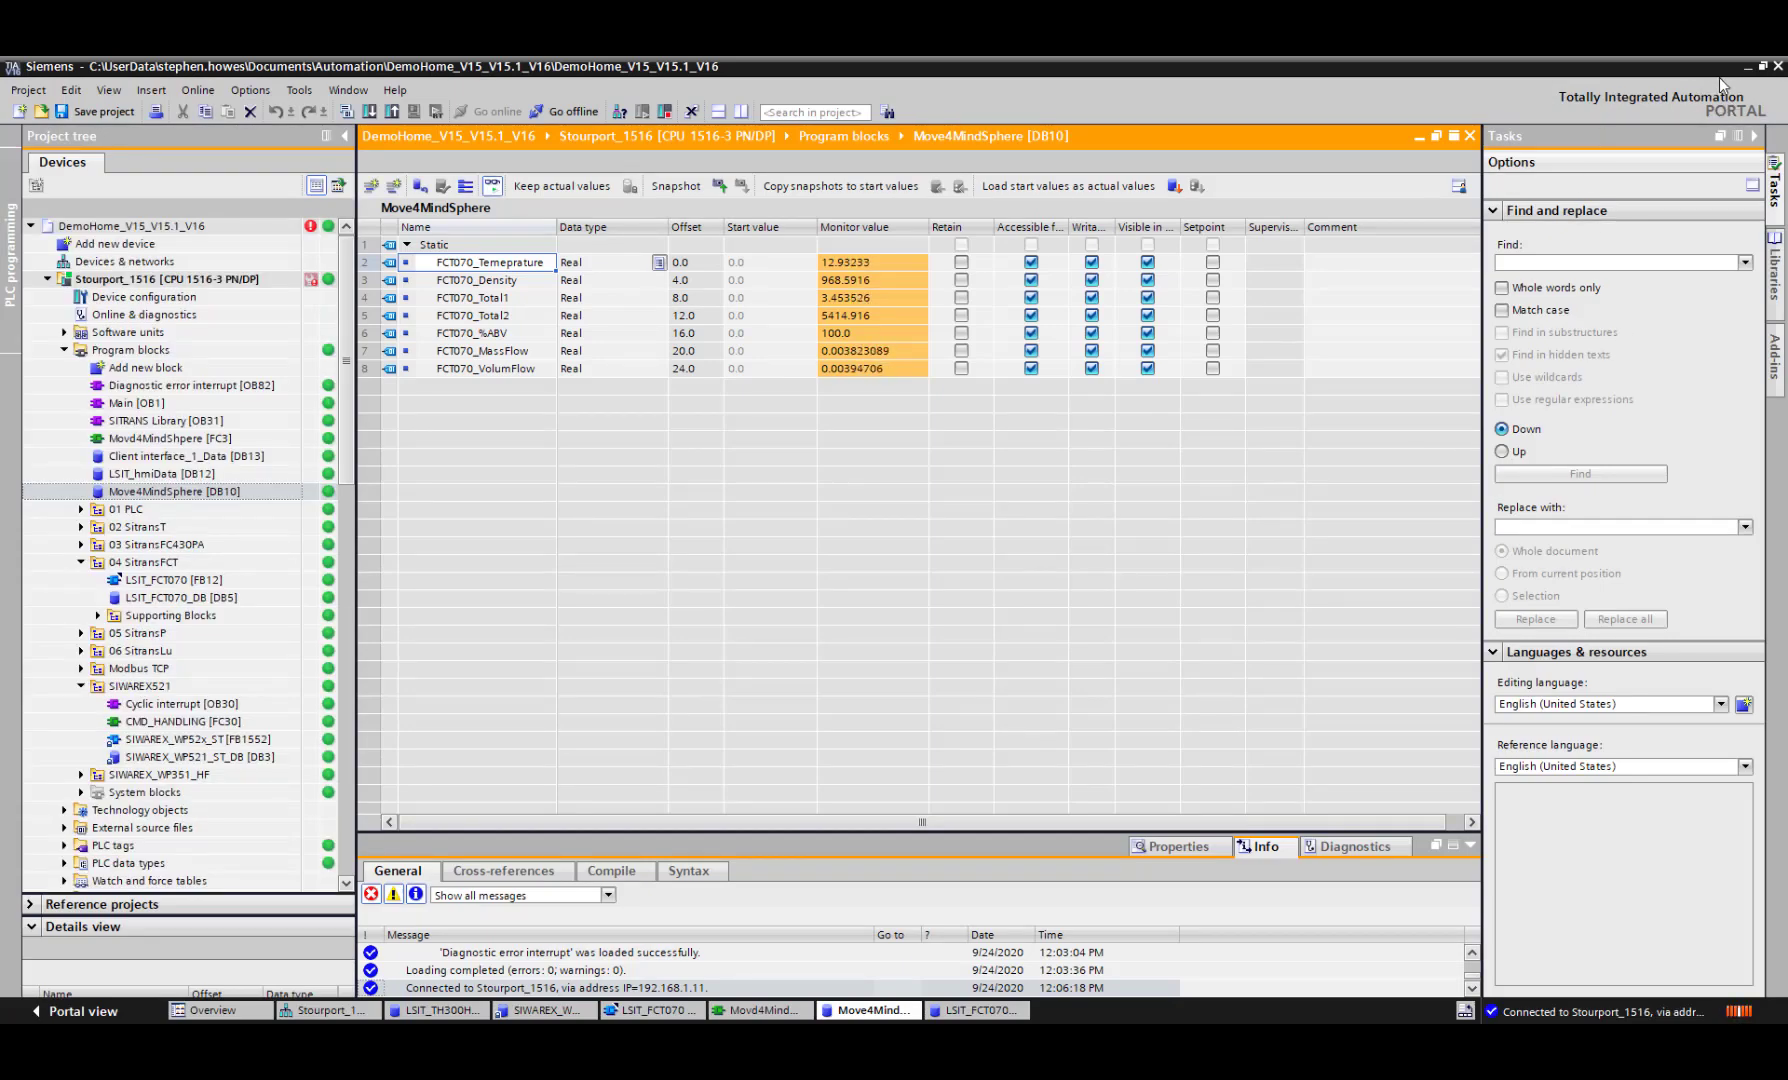
# - Restore down TIA Portal, move it left and widen it beside the Fleet Manager chart
pyautogui.click(1765, 67)
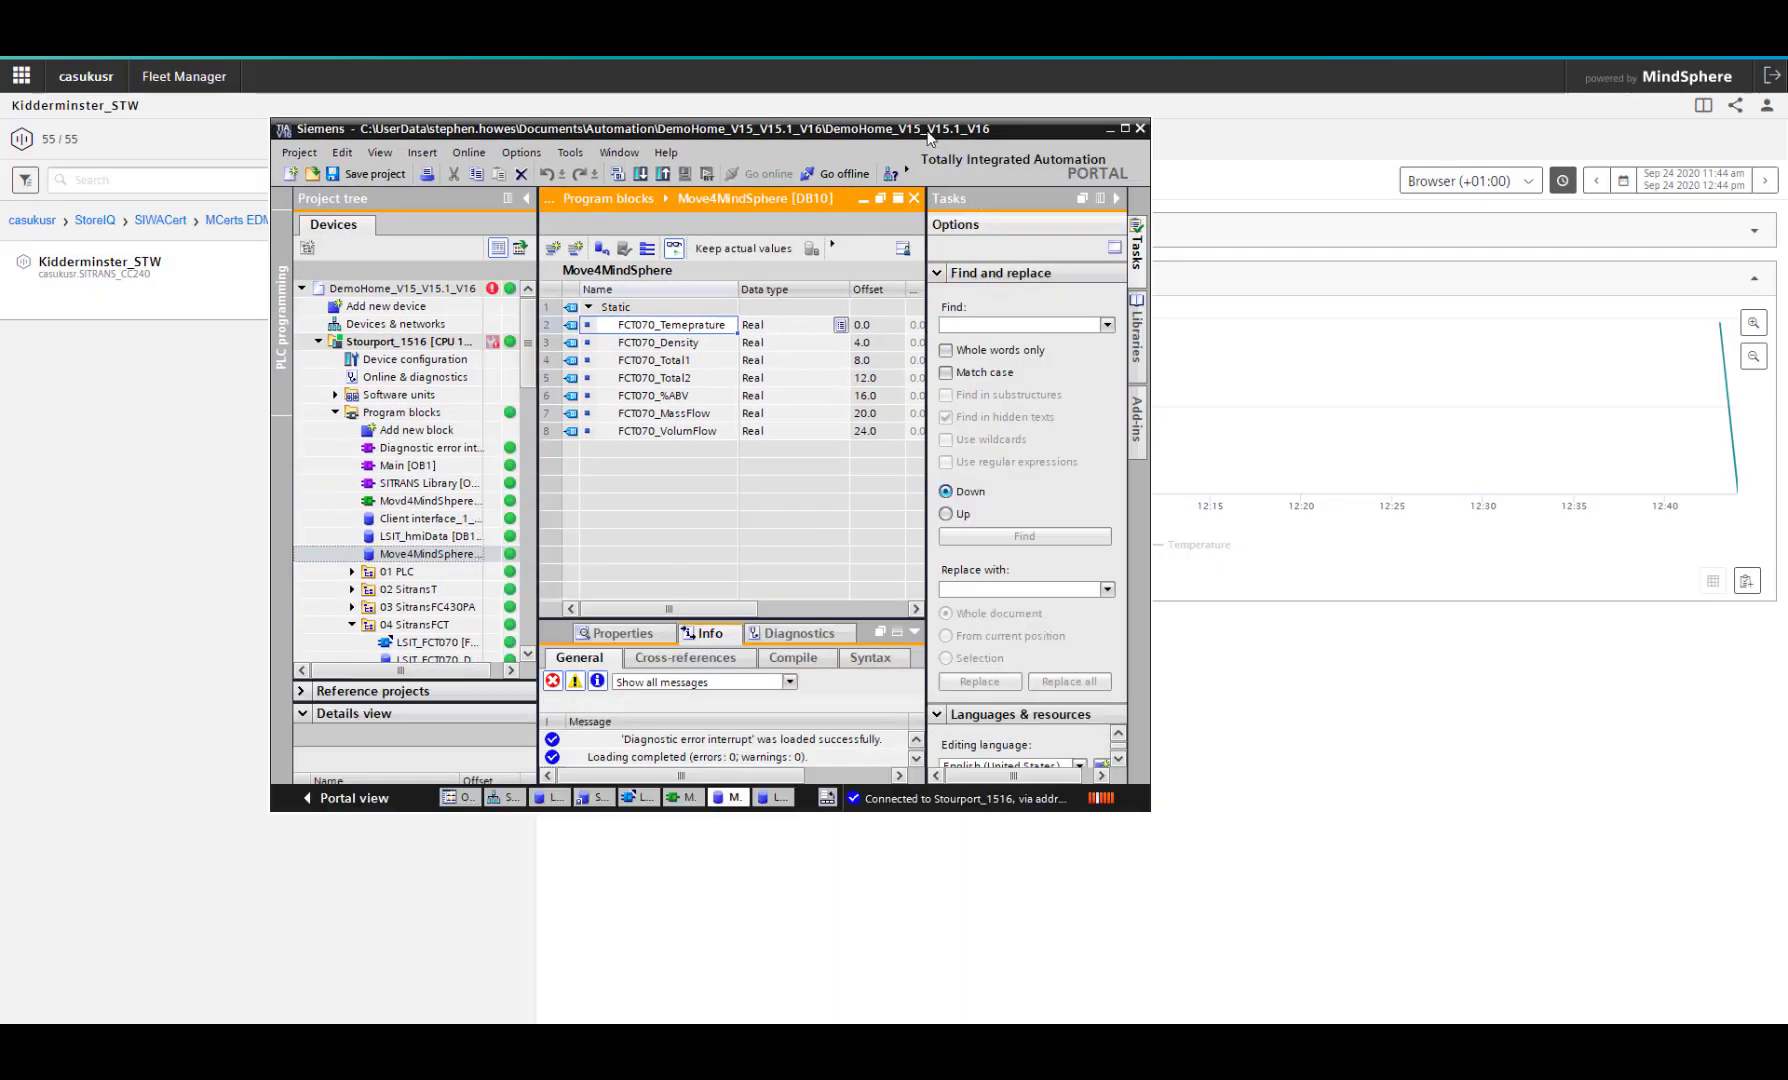
pyautogui.moveTo(1030, 138); pyautogui.dragTo(776, 130)
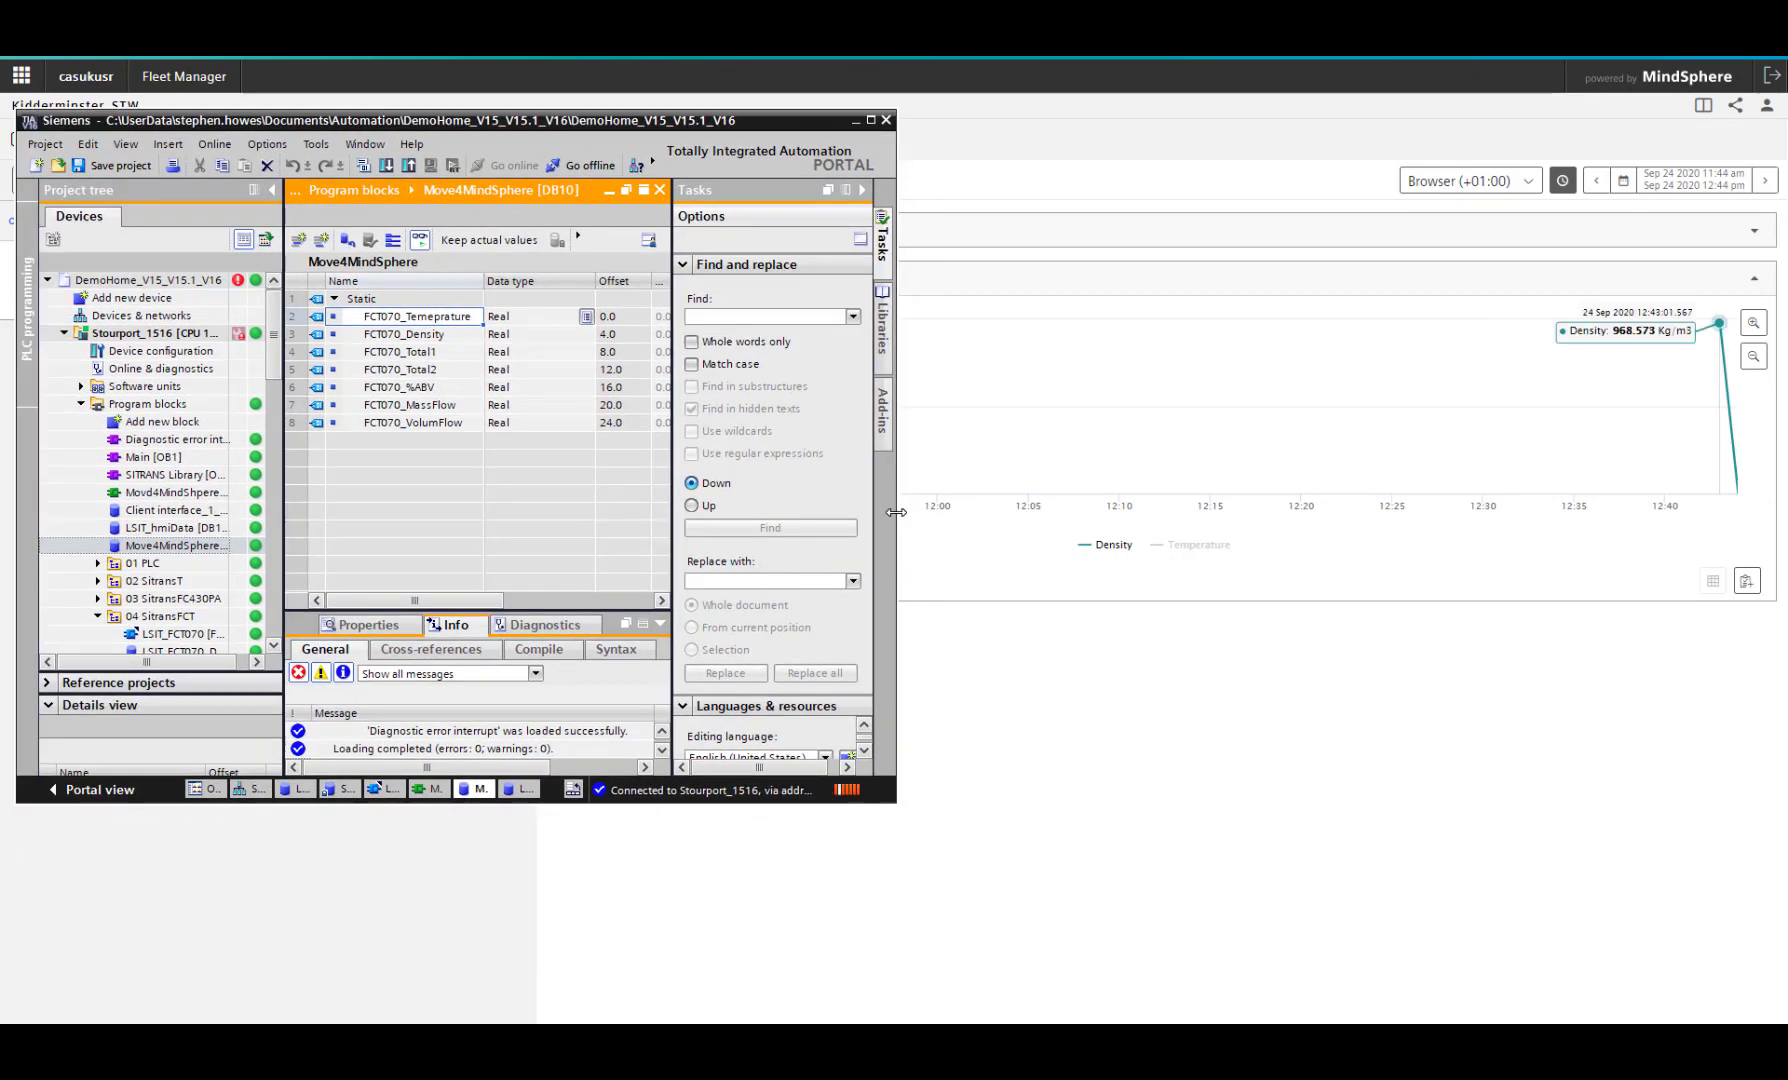
pyautogui.moveTo(896, 512); pyautogui.dragTo(1122, 494)
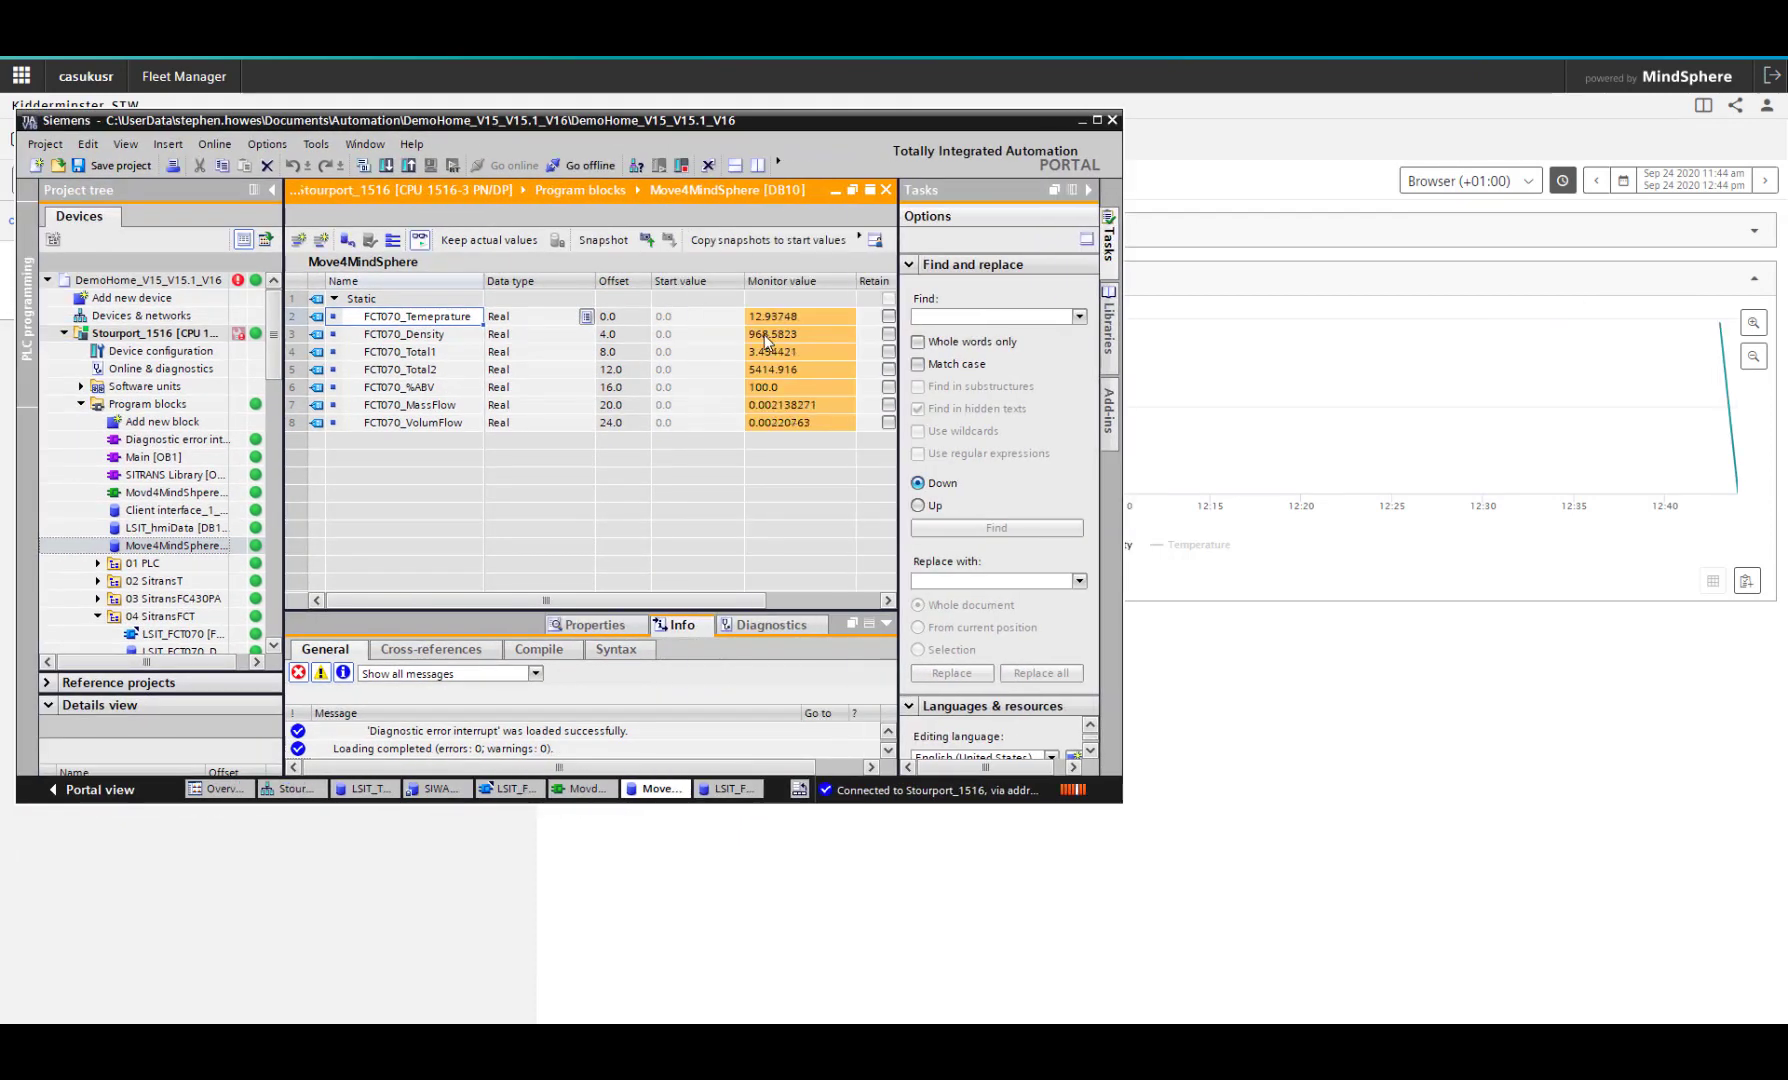
pyautogui.moveTo(1742, 490)
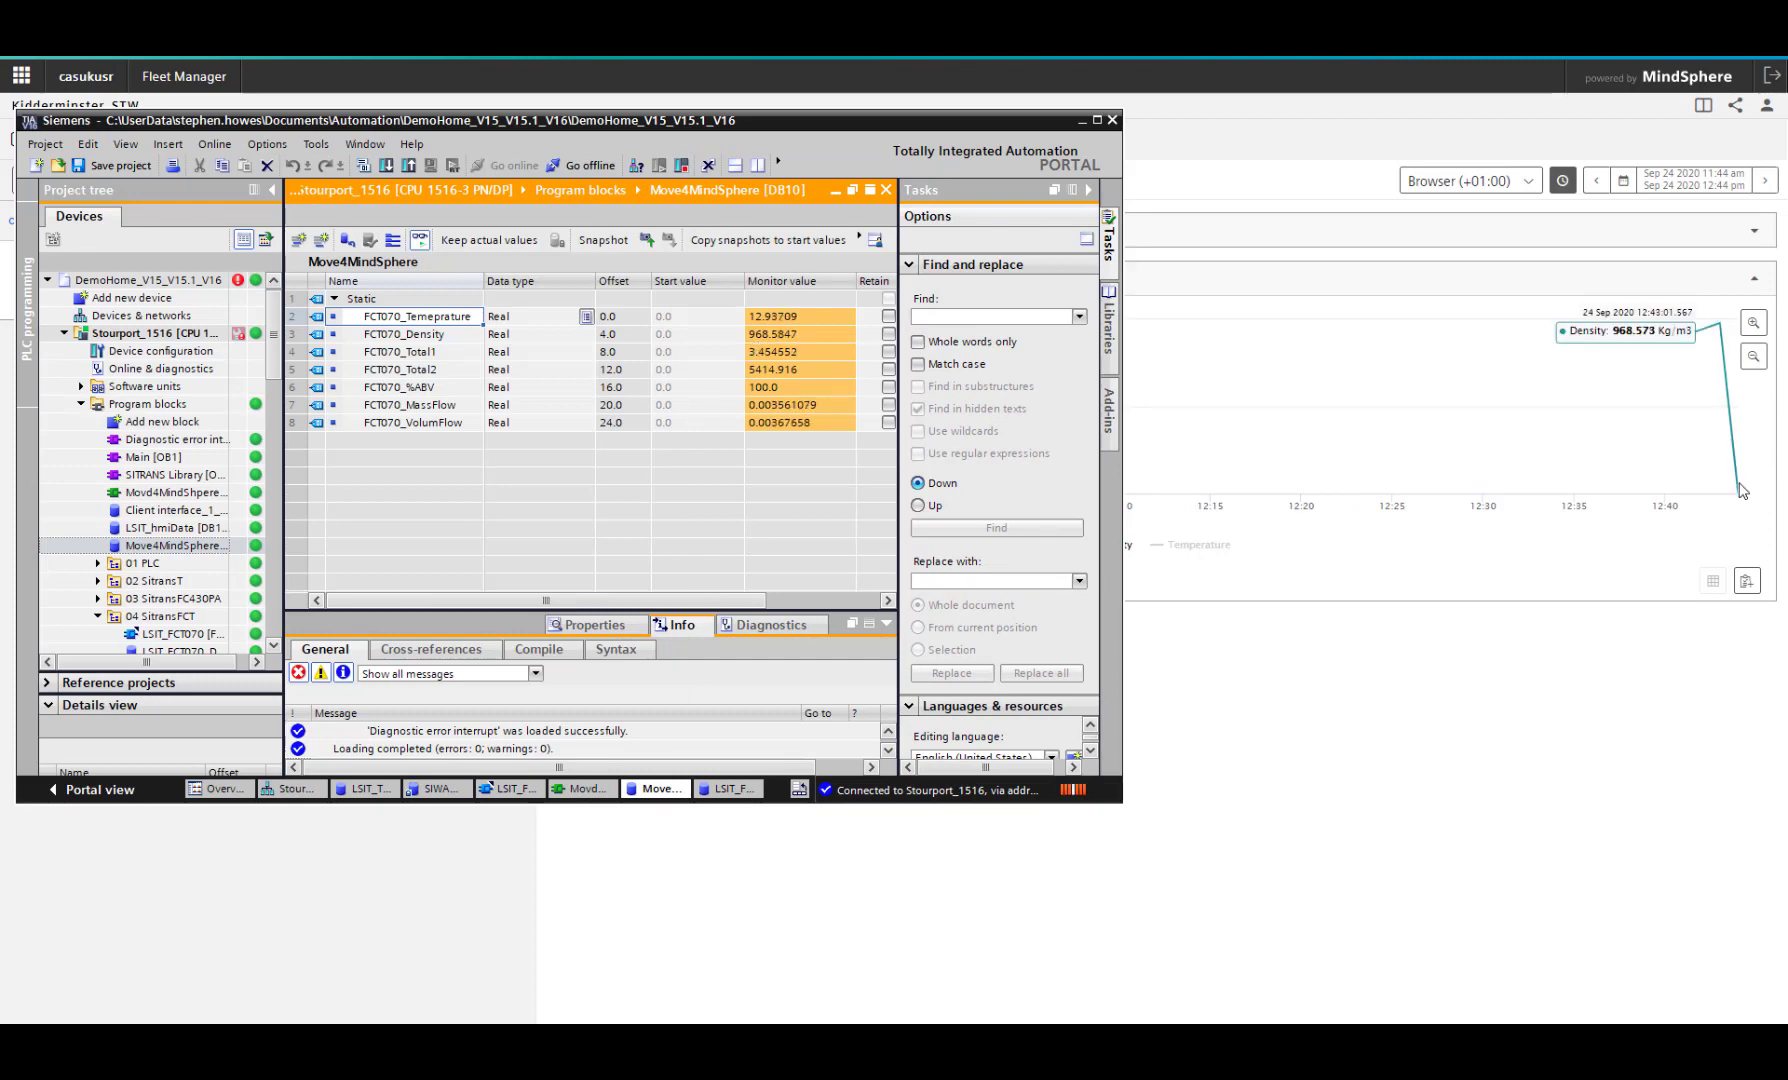